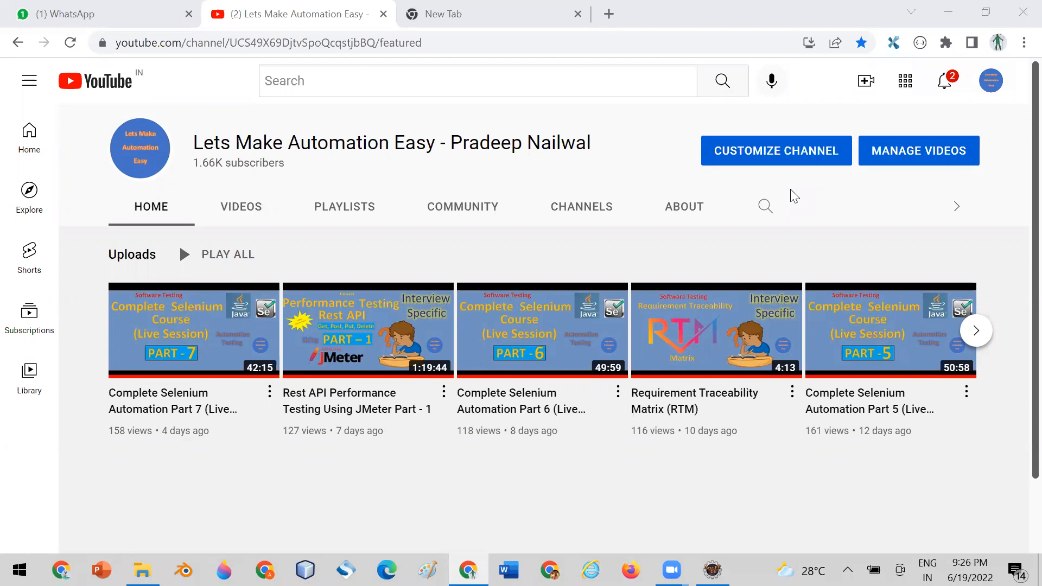
{"action": "left_click", "coordinate": [480, 13]}
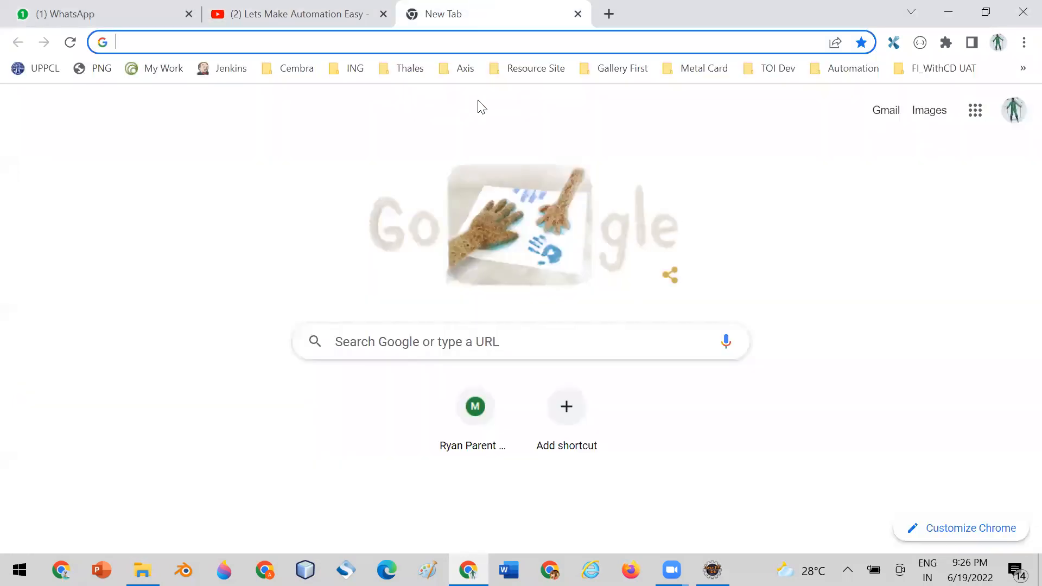
{"action": "left_click", "coordinate": [310, 41]}
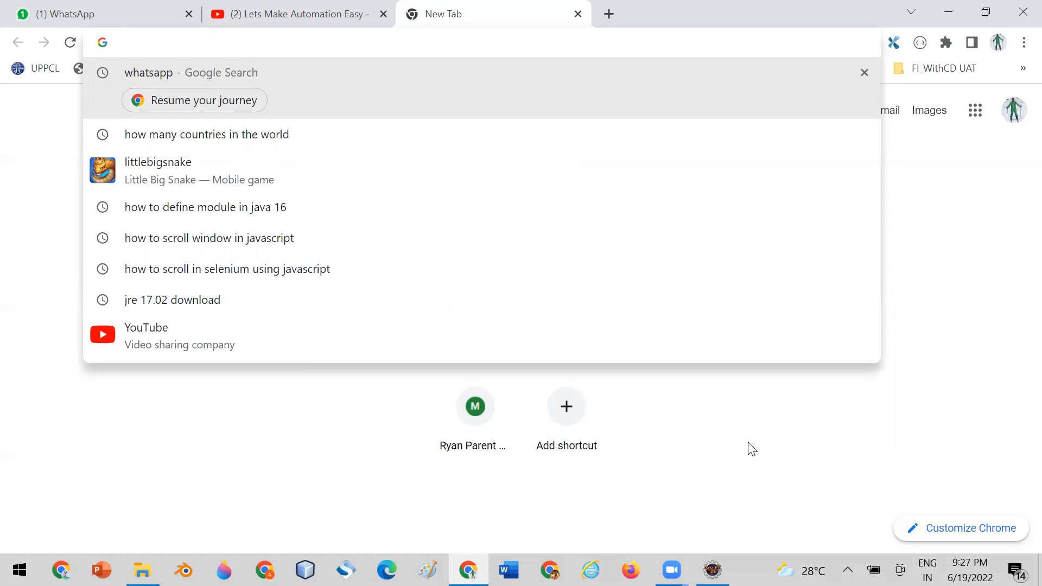
Switch to the Eclipse workspace and enlarge the editor area above the console output.
{"action": "mouse_move", "coordinate": [713, 570]}
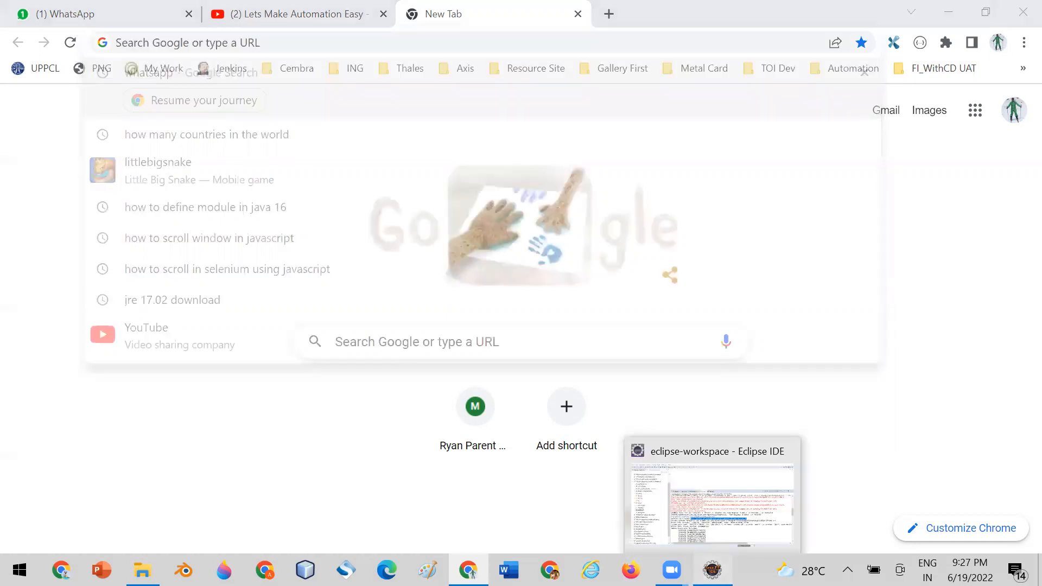
{"action": "left_click", "coordinate": [700, 421]}
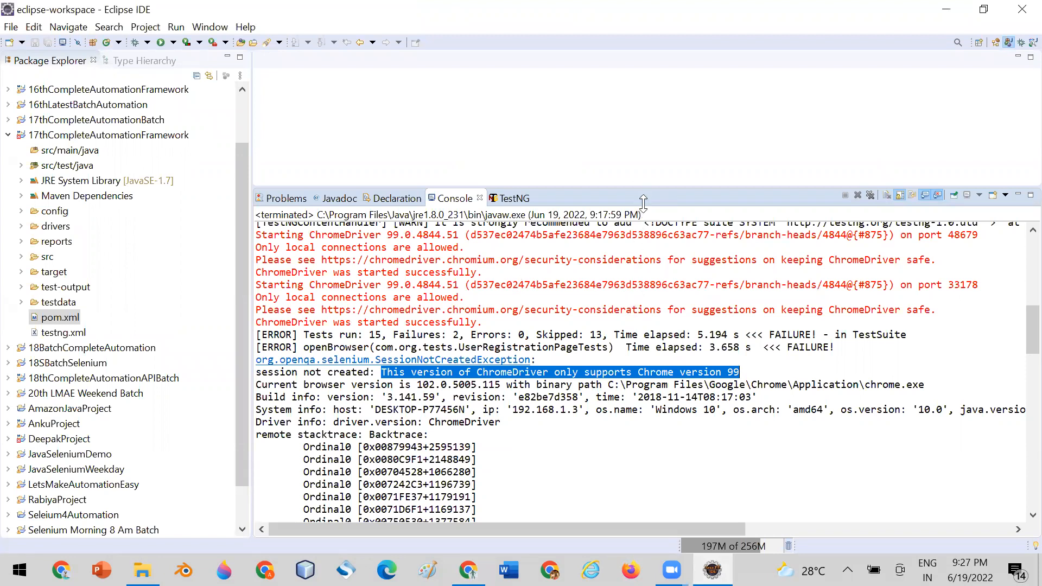
{"action": "left_click_drag", "start_coordinate": [642, 187], "coordinate": [642, 230]}
{"action": "left_click", "coordinate": [53, 141]}
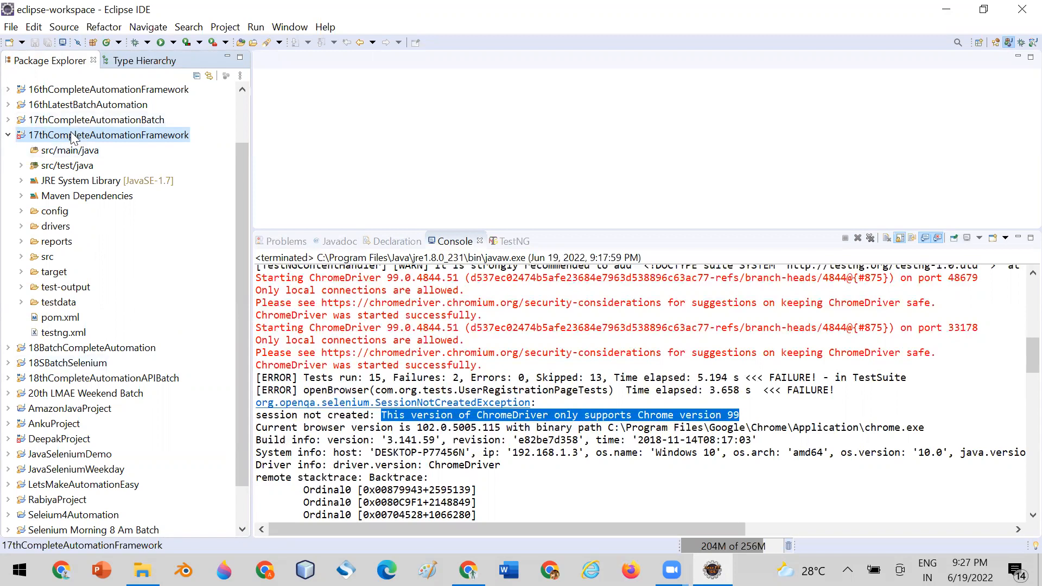
{"action": "right_click", "coordinate": [75, 140]}
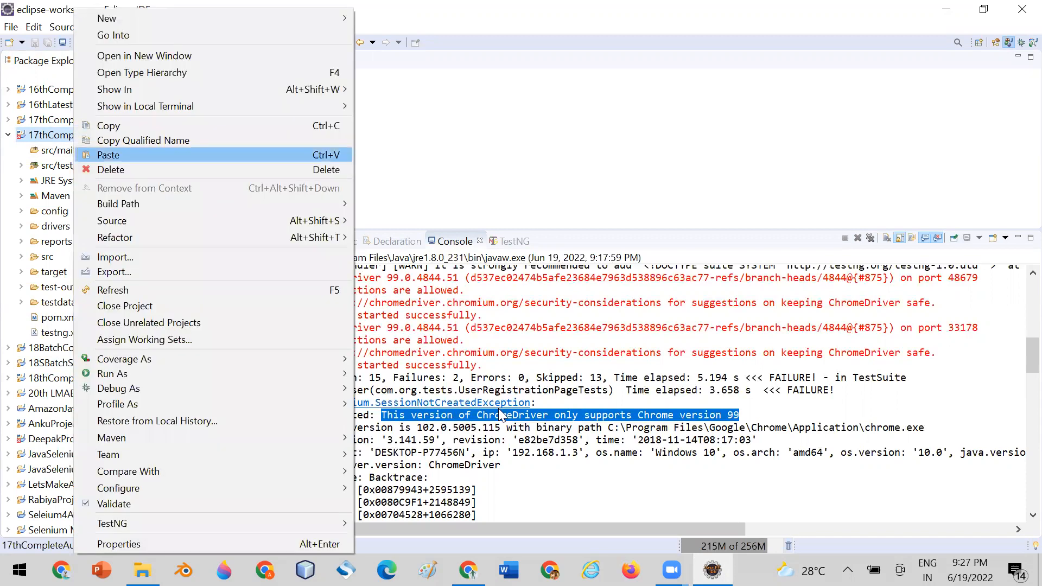
{"action": "mouse_move", "coordinate": [346, 368]}
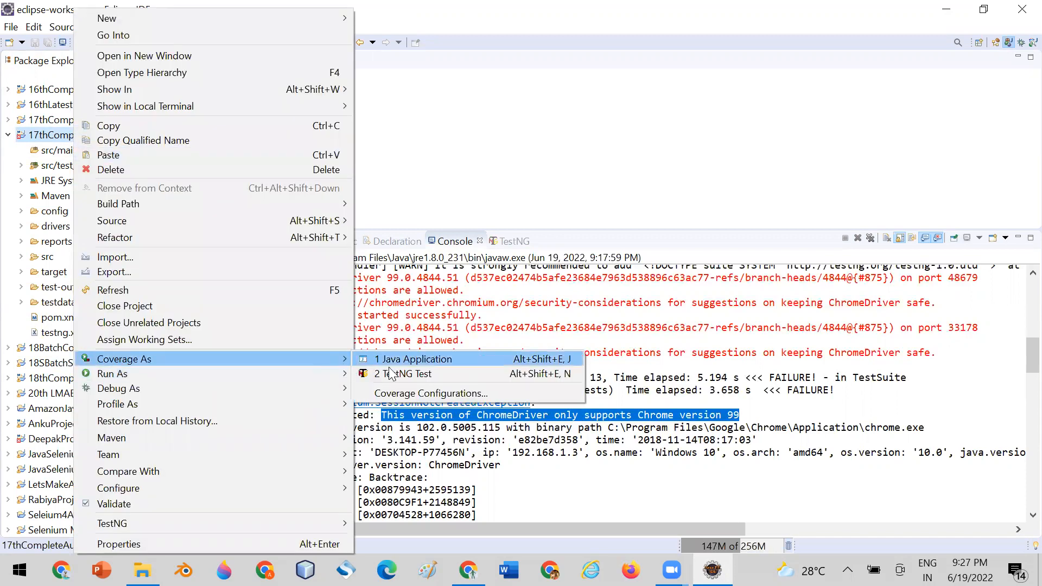
{"action": "left_click", "coordinate": [445, 178]}
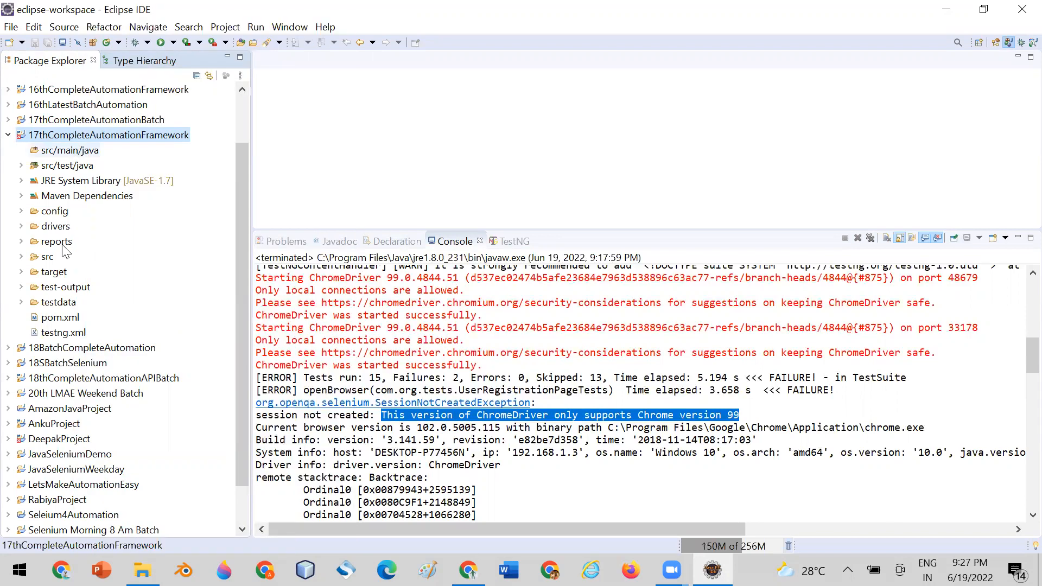
{"action": "left_click", "coordinate": [58, 318]}
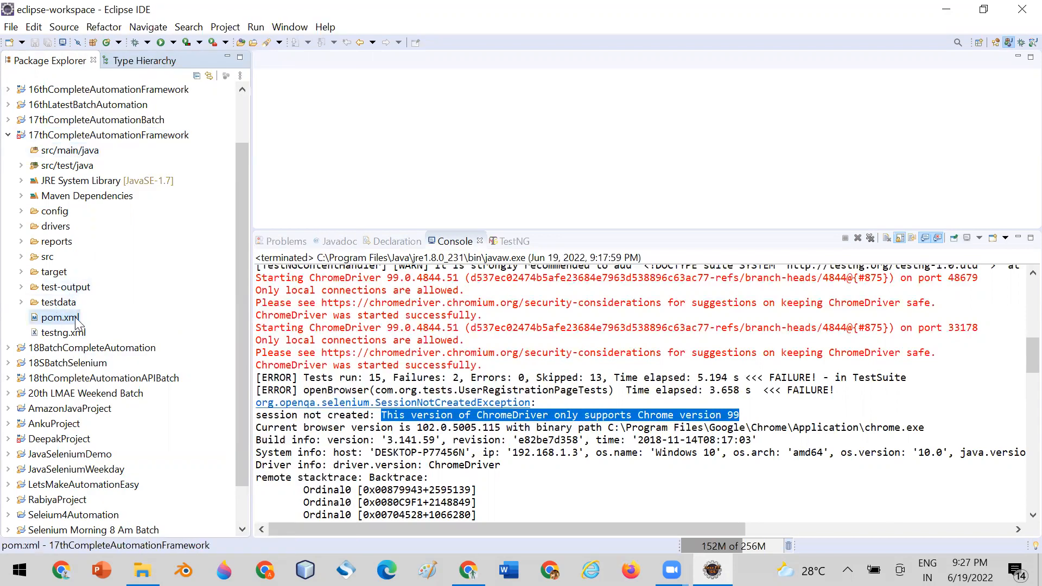
{"action": "right_click", "coordinate": [60, 319]}
{"action": "mouse_move", "coordinate": [309, 441]}
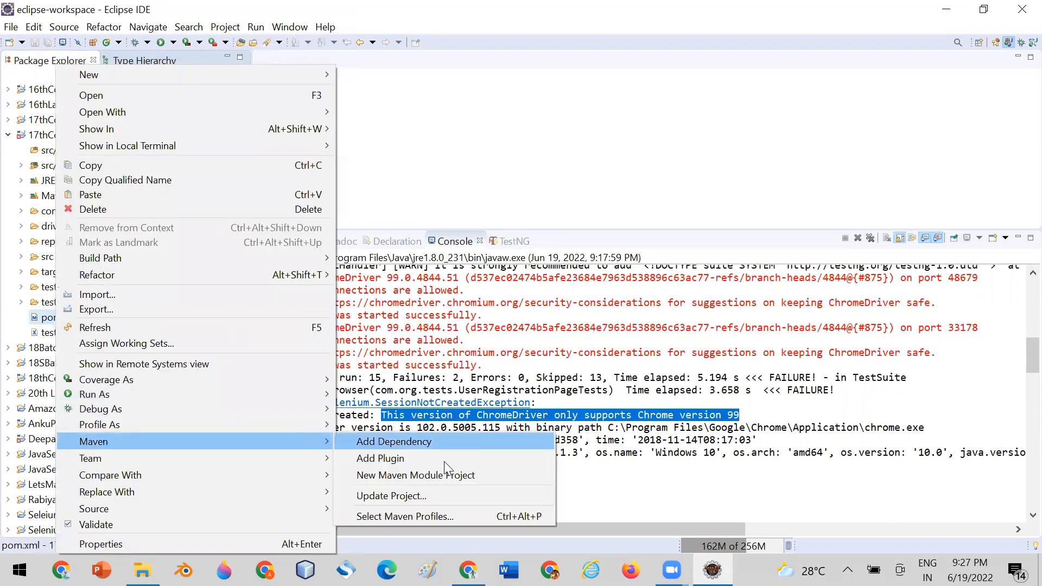
{"action": "left_click", "coordinate": [477, 131]}
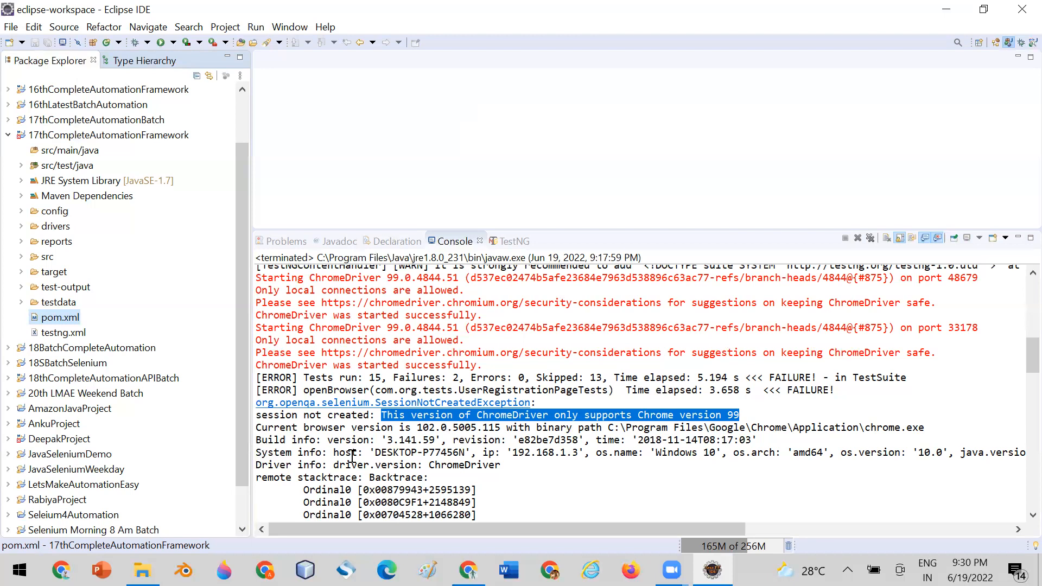
{"action": "left_click", "coordinate": [94, 139]}
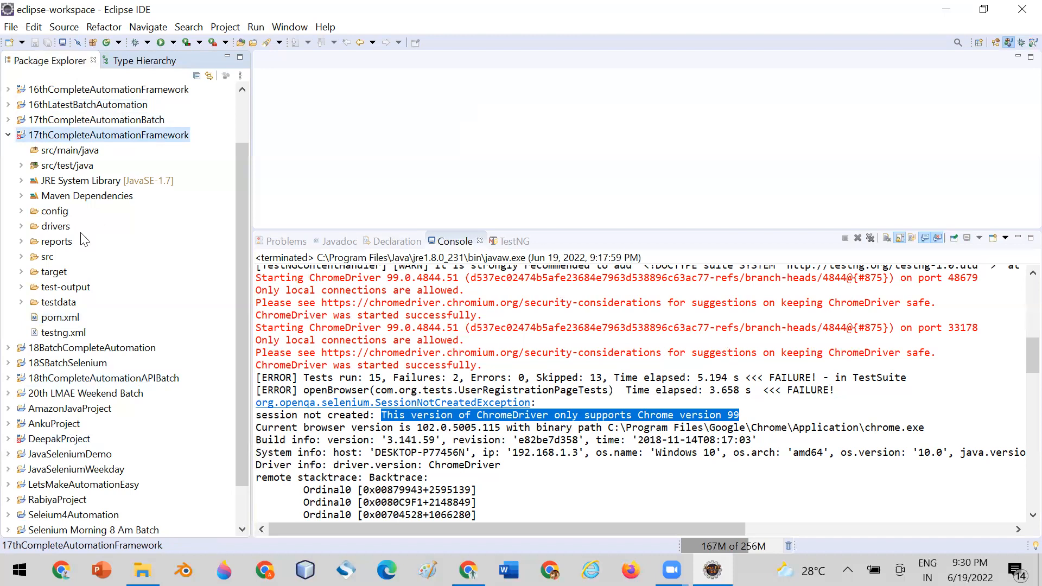
{"action": "left_click", "coordinate": [50, 318]}
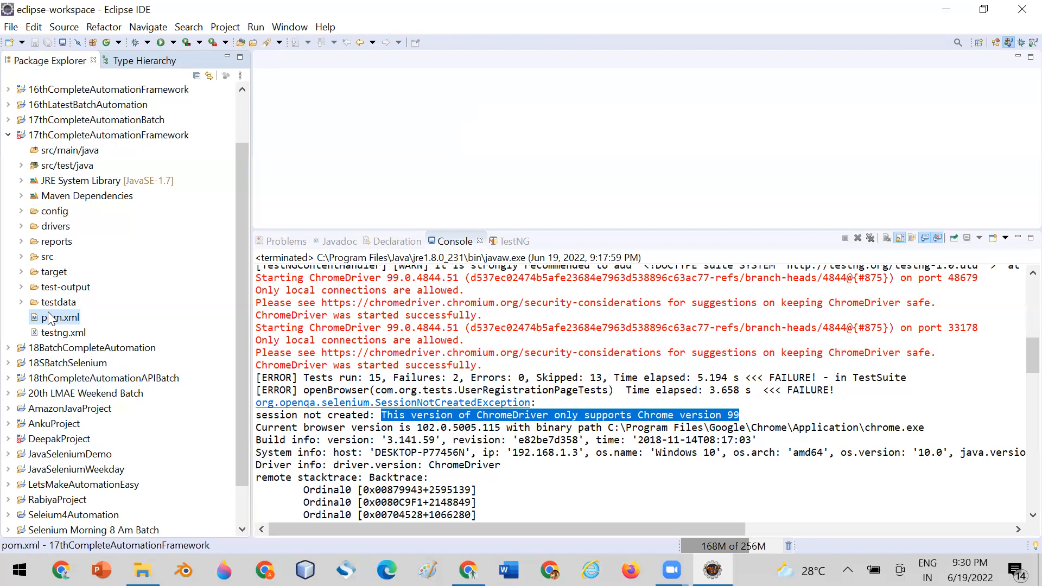
{"action": "mouse_move", "coordinate": [241, 218]}
{"action": "left_mouse_down"}
{"action": "mouse_move", "coordinate": [239, 198]}
{"action": "mouse_move", "coordinate": [237, 219]}
{"action": "left_mouse_up"}
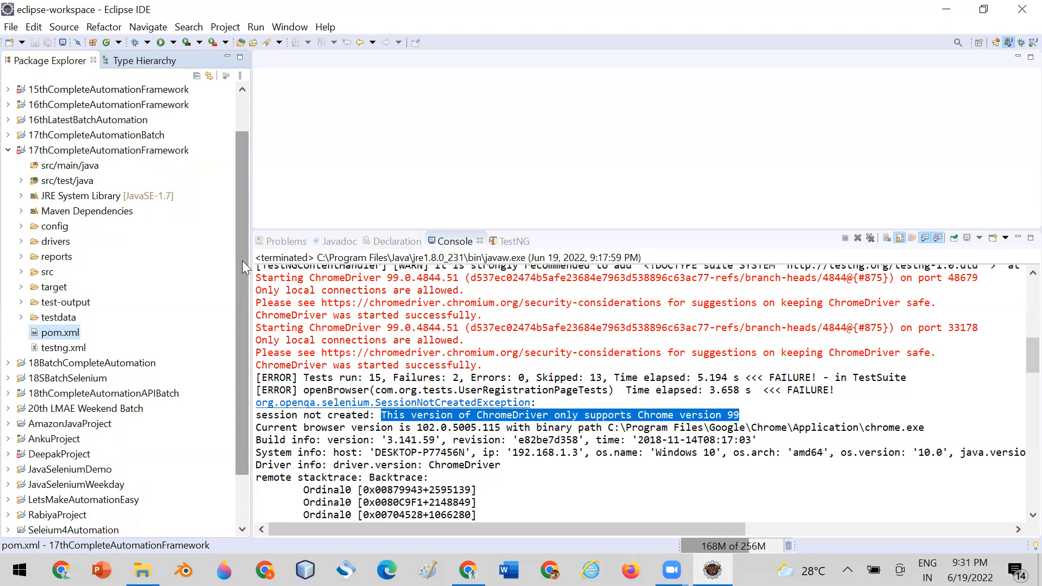
{"action": "left_click_drag", "start_coordinate": [382, 416], "coordinate": [736, 415]}
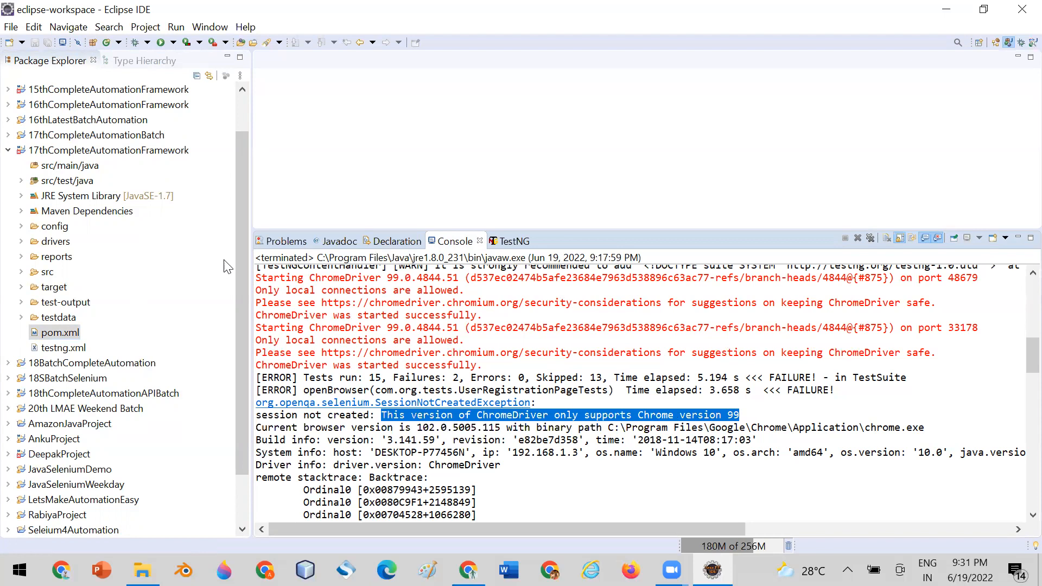
Open BaseTest.java from the com.org.base package of 17thCompleteAutomationFramework, enlarge the editor, and examine the openBrowser method's driver path.
{"action": "left_click_drag", "start_coordinate": [244, 273], "coordinate": [245, 296]}
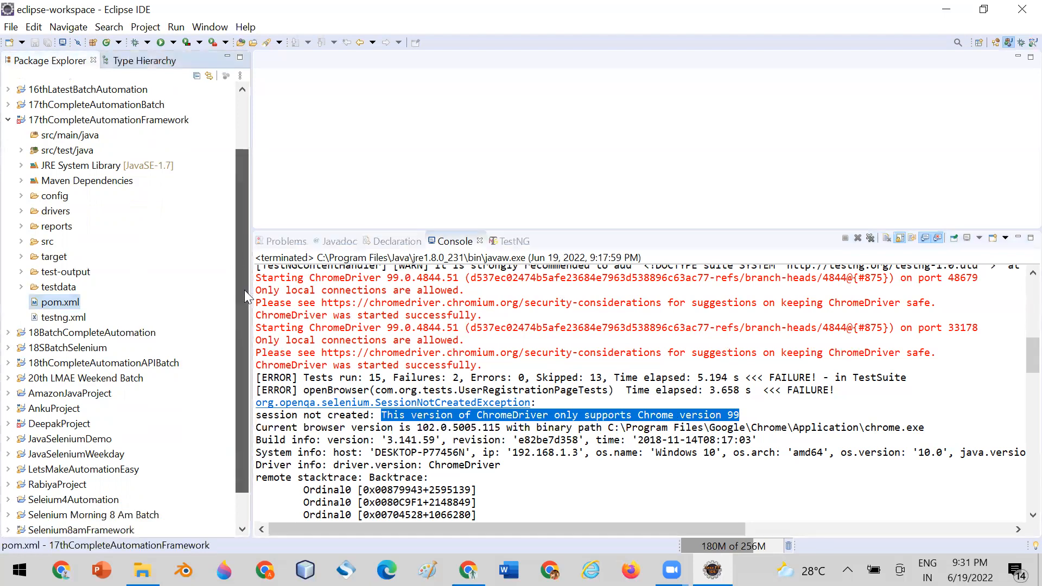
{"action": "left_click", "coordinate": [20, 150]}
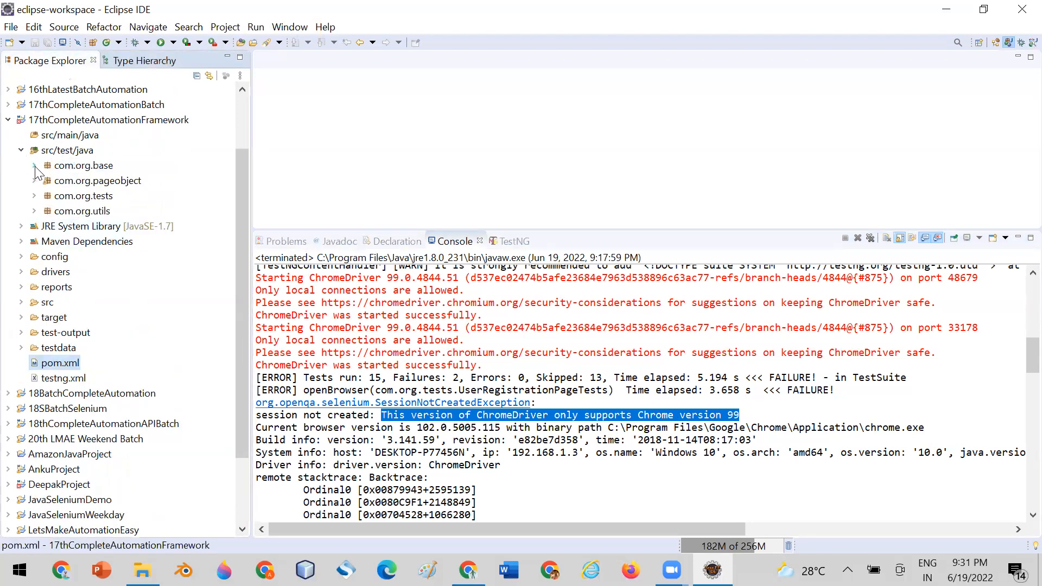
{"action": "left_click", "coordinate": [34, 165]}
{"action": "double_click", "coordinate": [76, 181]}
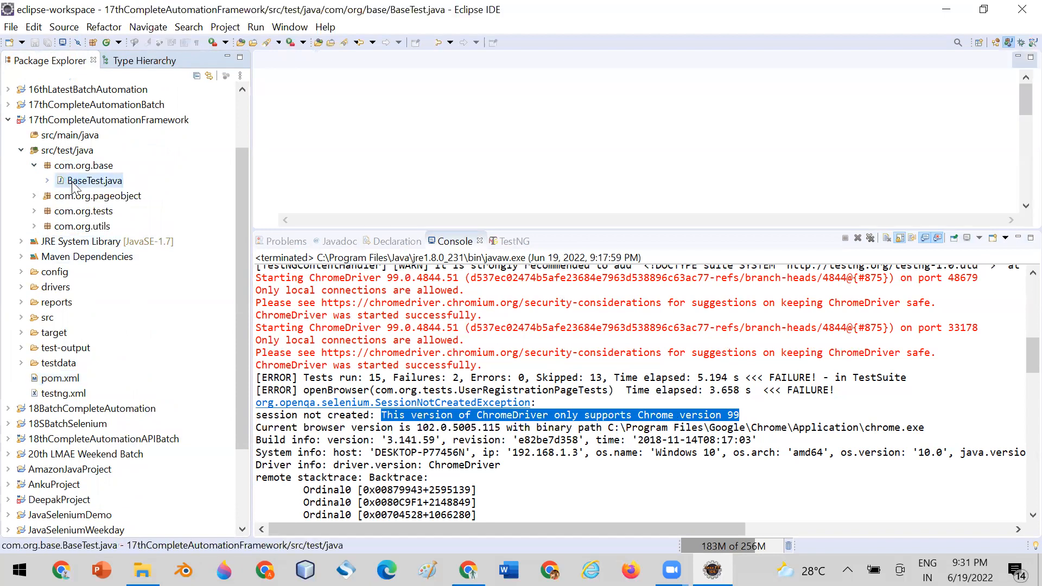
{"action": "left_click_drag", "start_coordinate": [659, 228], "coordinate": [697, 346]}
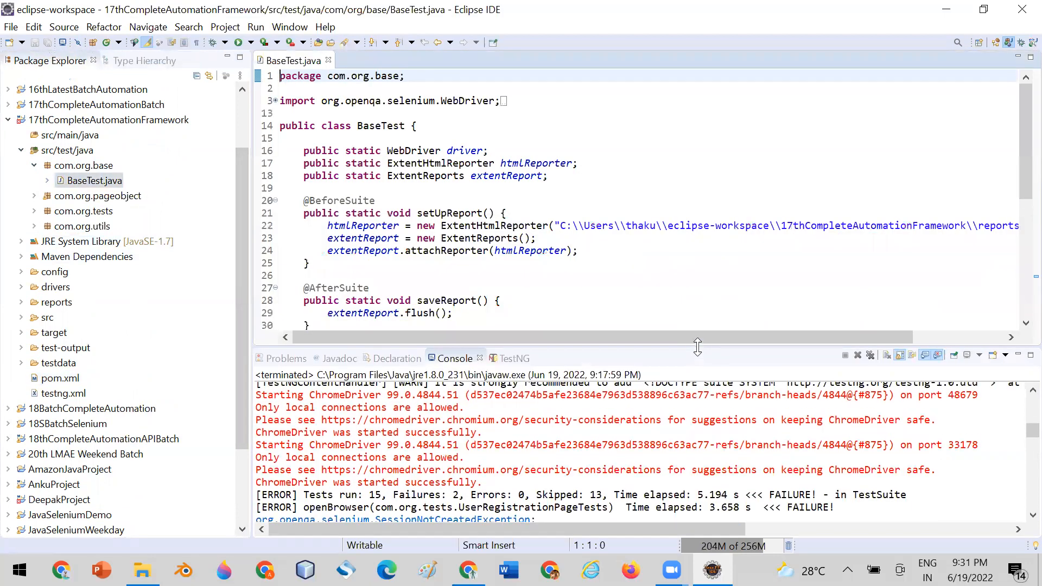
{"action": "scroll", "coordinate": [1016, 133], "scroll_direction": "down", "scroll_amount": 8}
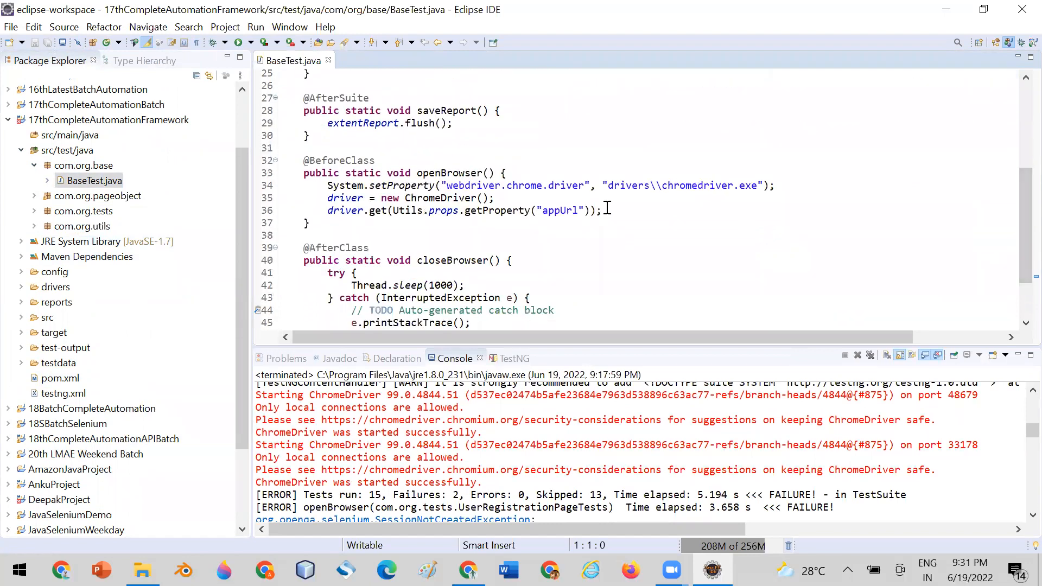
Open the project's drivers folder in a maximized File Explorer window through the folder's properties.
{"action": "left_click", "coordinate": [50, 292]}
{"action": "right_click", "coordinate": [49, 292]}
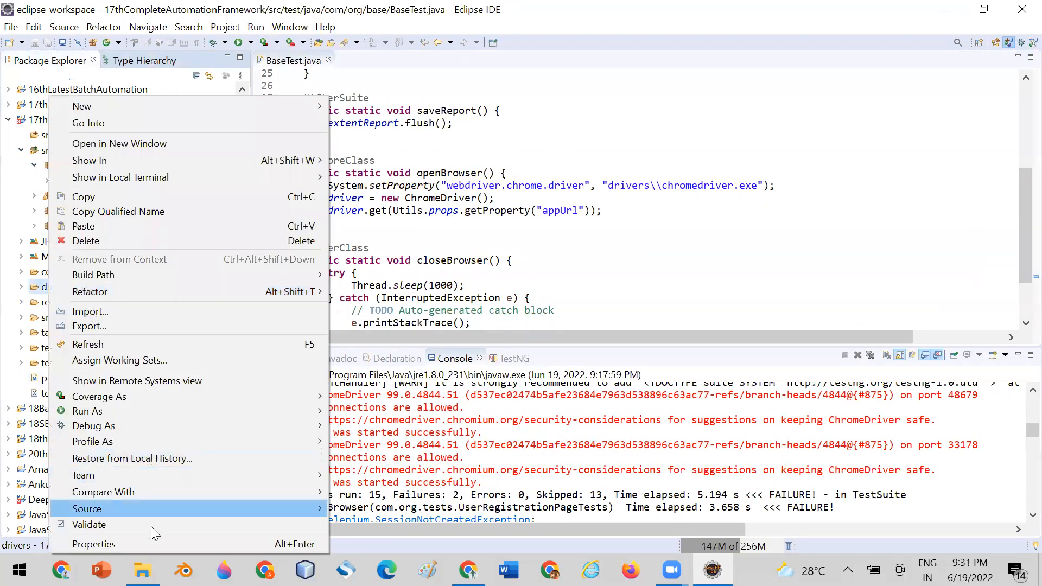
{"action": "left_click", "coordinate": [148, 544]}
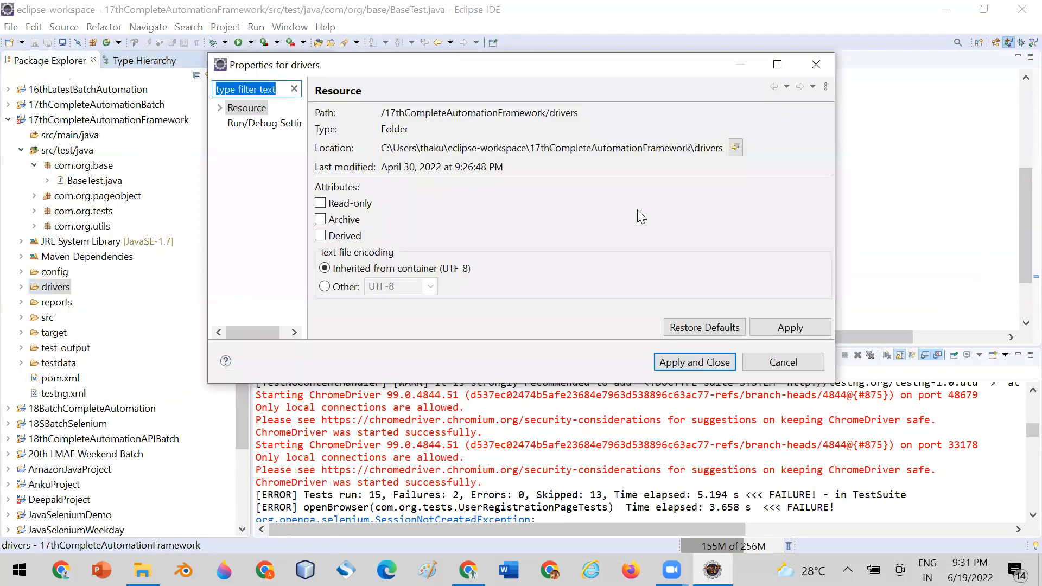
{"action": "left_click", "coordinate": [736, 149]}
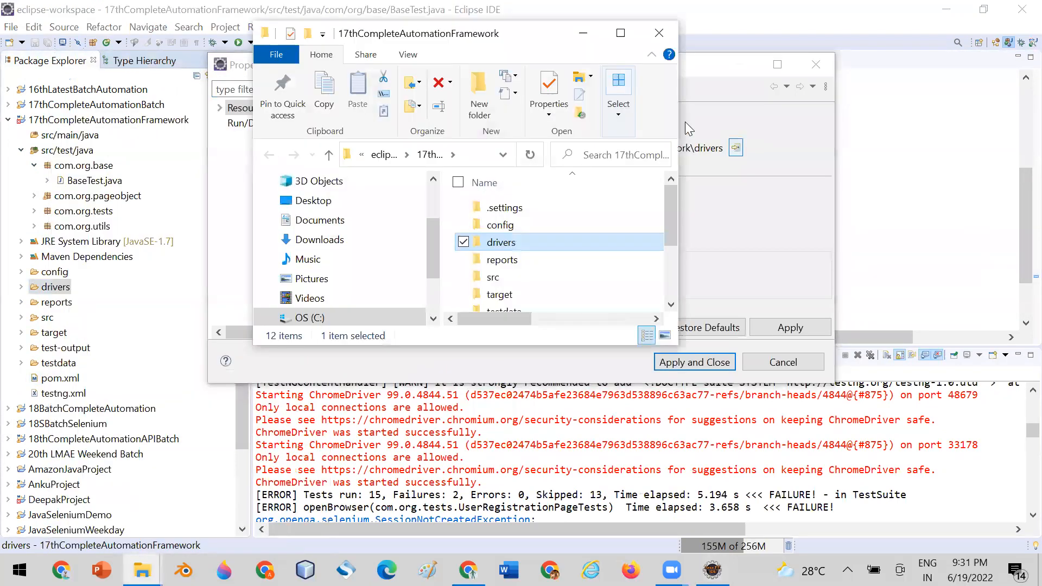
{"action": "left_click", "coordinate": [621, 33]}
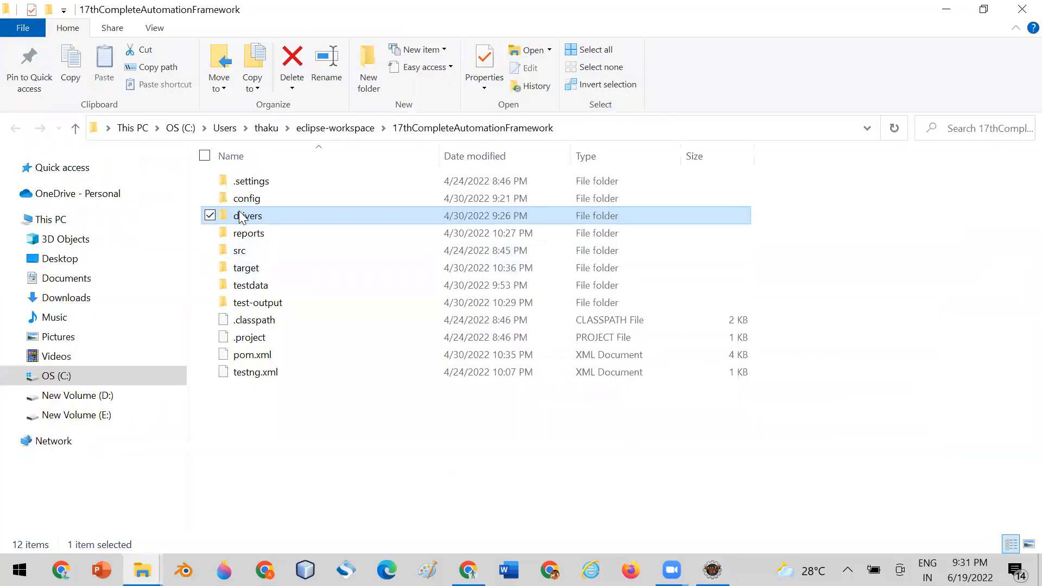
{"action": "double_click", "coordinate": [242, 216]}
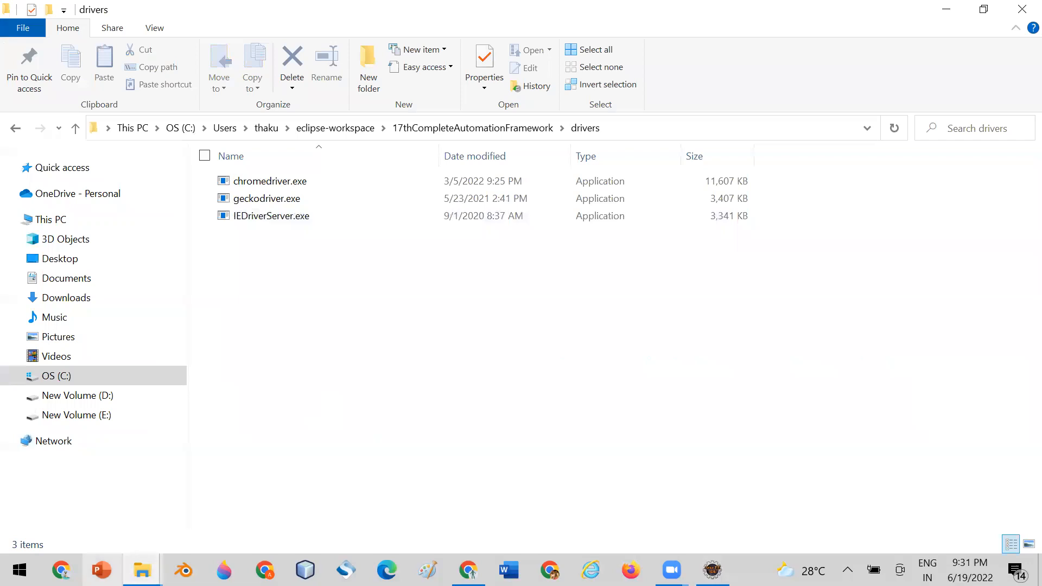
Switch to Chrome, check the installed browser version on its About page, and close that page.
{"action": "left_click", "coordinate": [468, 569]}
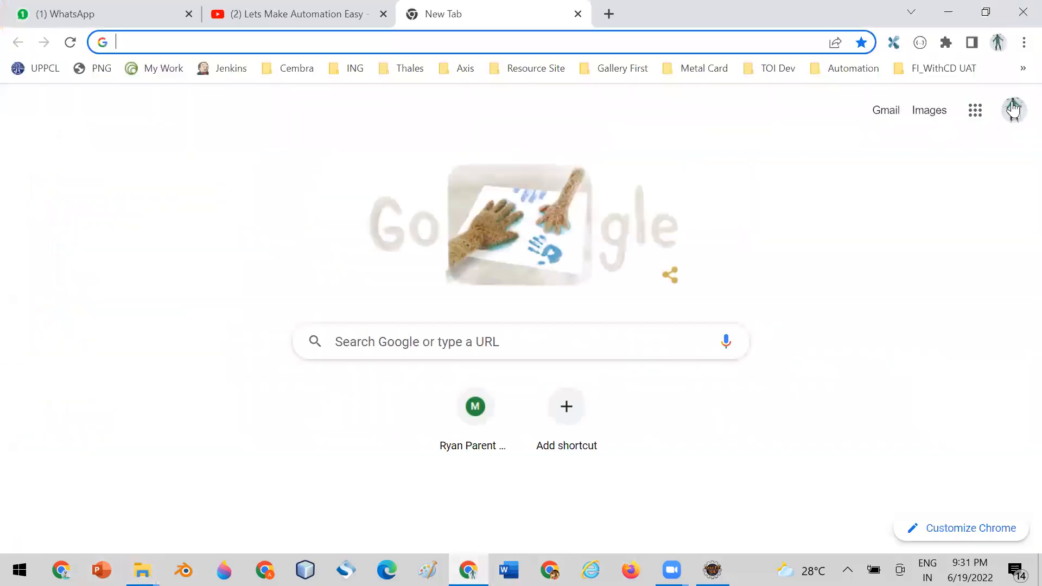
{"action": "left_click", "coordinate": [1024, 43]}
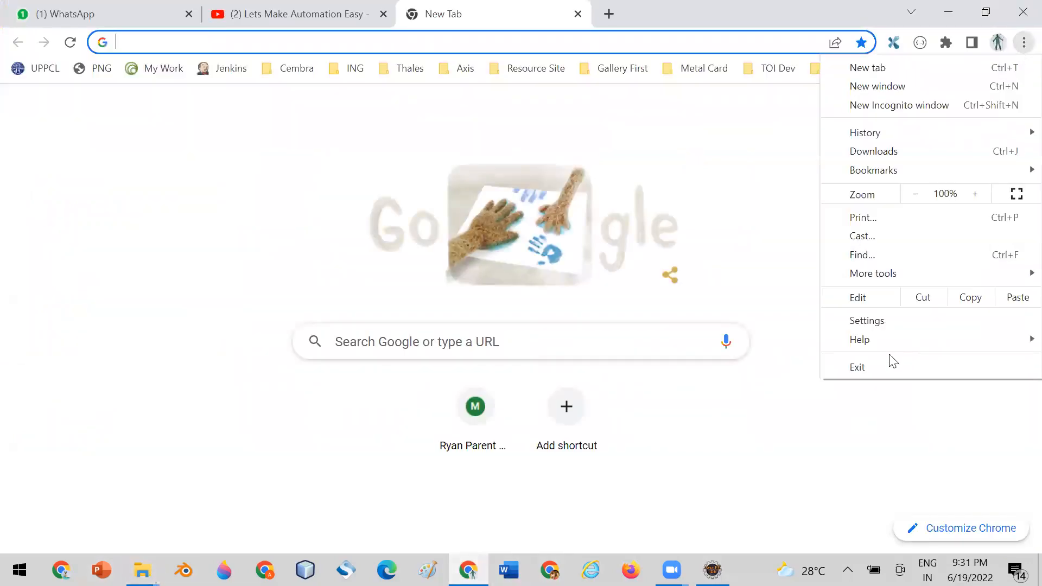
{"action": "mouse_move", "coordinate": [879, 347]}
{"action": "left_click", "coordinate": [725, 342]}
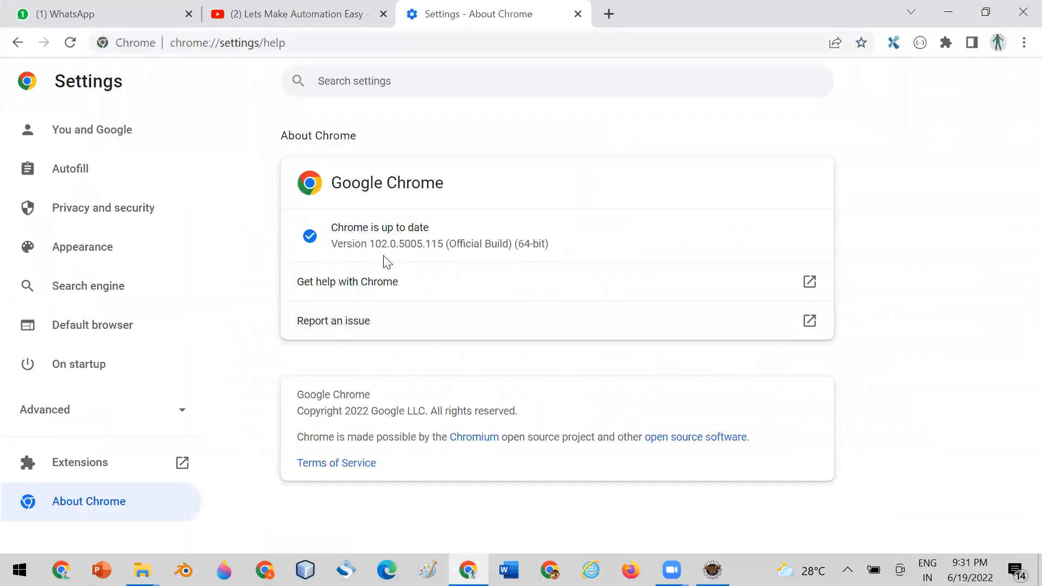
{"action": "left_click", "coordinate": [578, 14]}
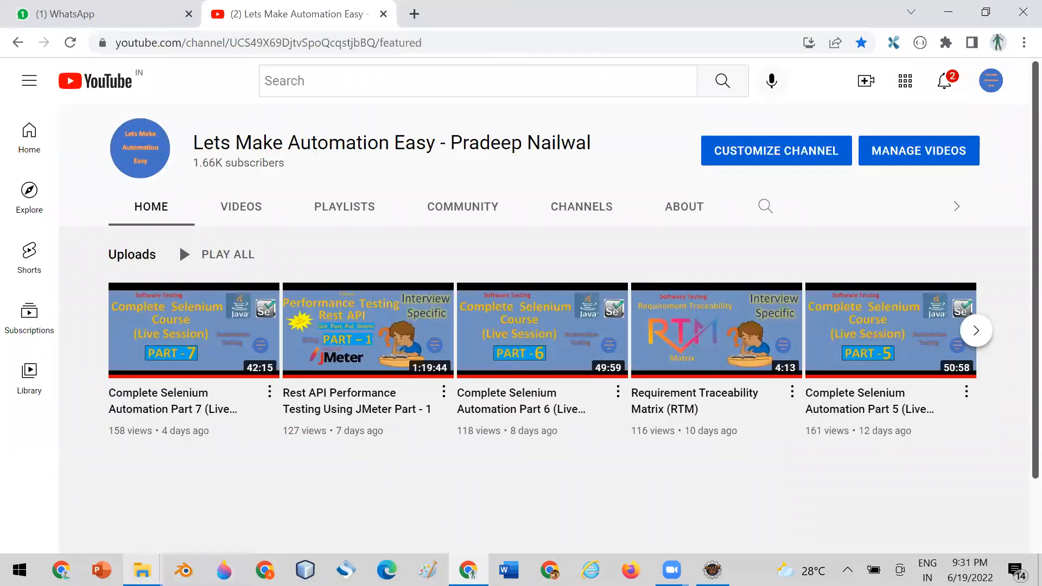
Switch to File Explorer and copy chromedriver.exe from the E:\Drivers\Chrome102 folder.
{"action": "mouse_move", "coordinate": [143, 570]}
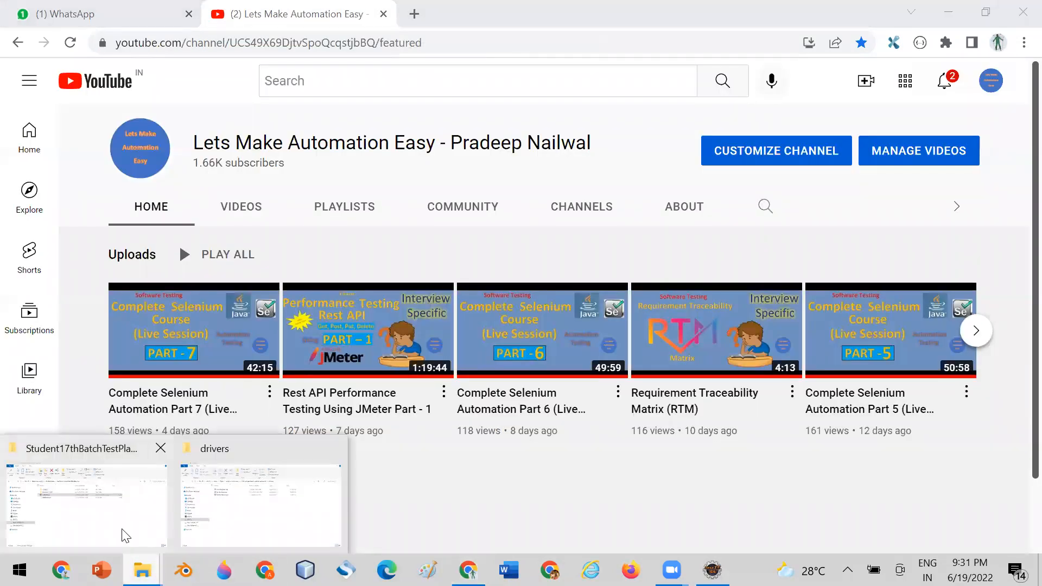
{"action": "left_click", "coordinate": [87, 500]}
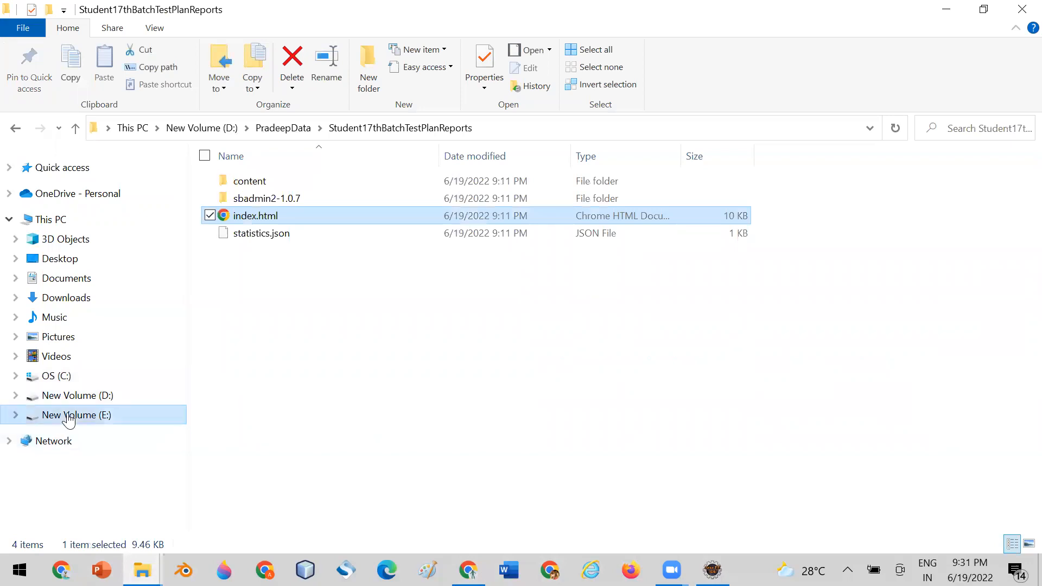
{"action": "left_click", "coordinate": [74, 415]}
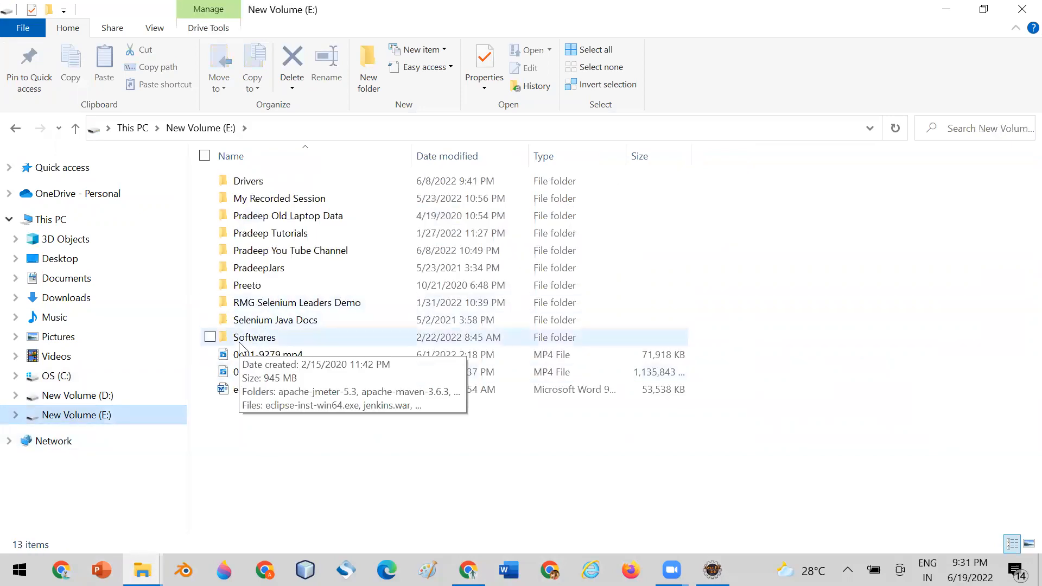
{"action": "double_click", "coordinate": [253, 181]}
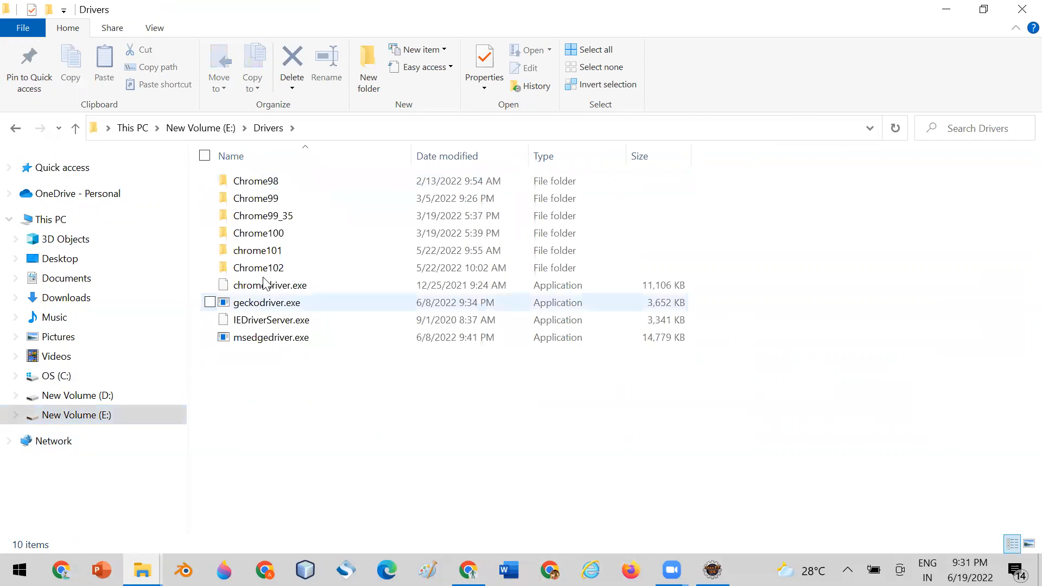
{"action": "double_click", "coordinate": [261, 271]}
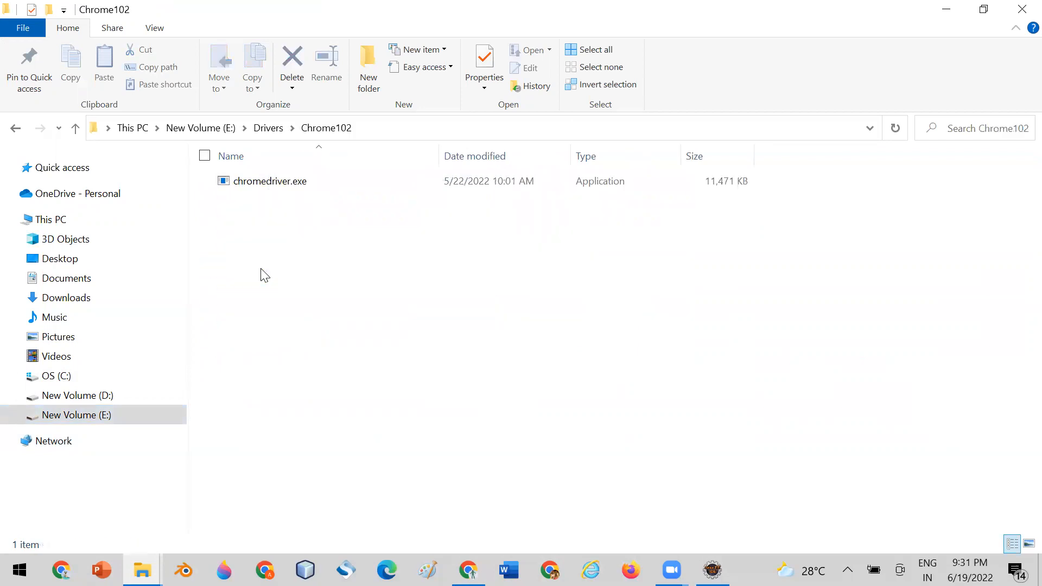
{"action": "left_click", "coordinate": [279, 187]}
{"action": "right_click", "coordinate": [278, 189]}
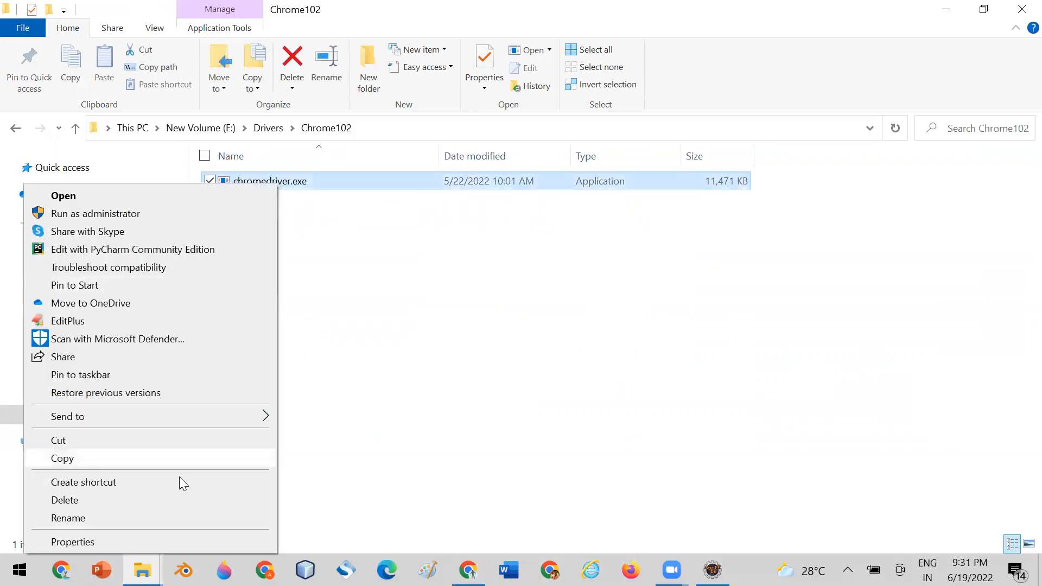
{"action": "left_click", "coordinate": [161, 458]}
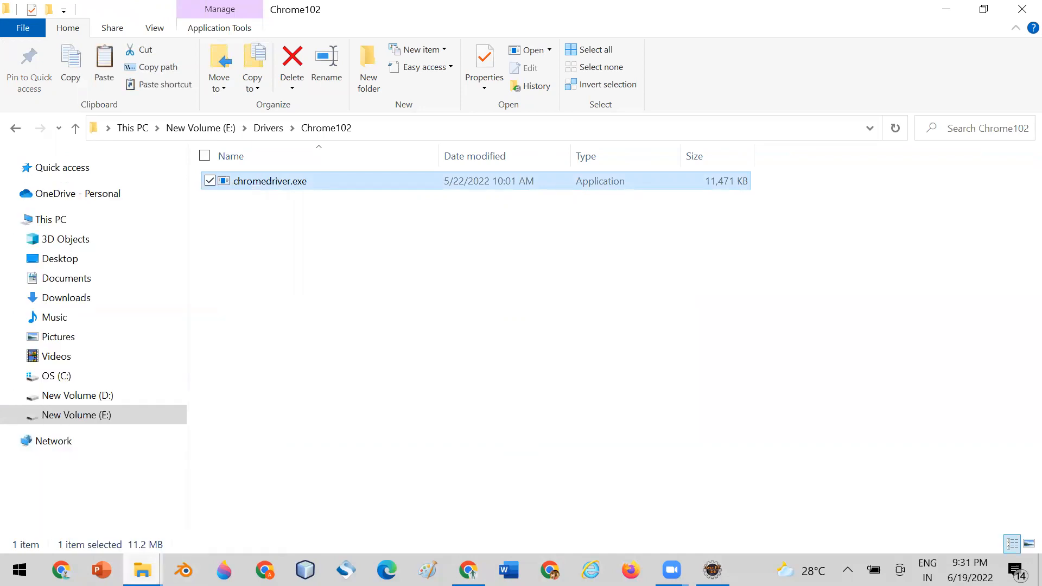
Try to delete the existing chromedriver.exe from the 17thCompleteAutomationFramework project's drivers folder, retrying once.
{"action": "mouse_move", "coordinate": [142, 569]}
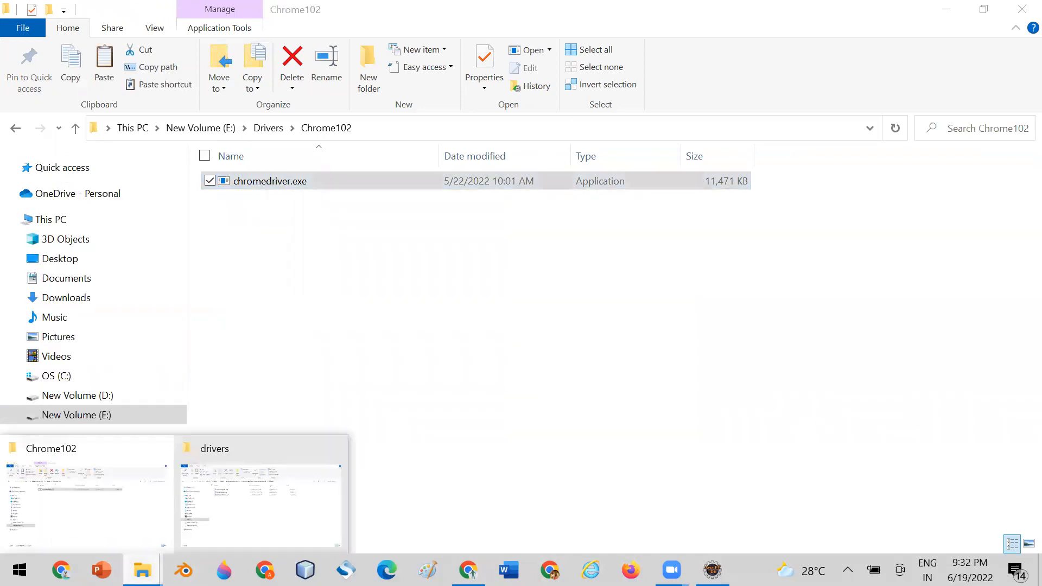
{"action": "left_click", "coordinate": [249, 523]}
{"action": "left_click", "coordinate": [297, 188]}
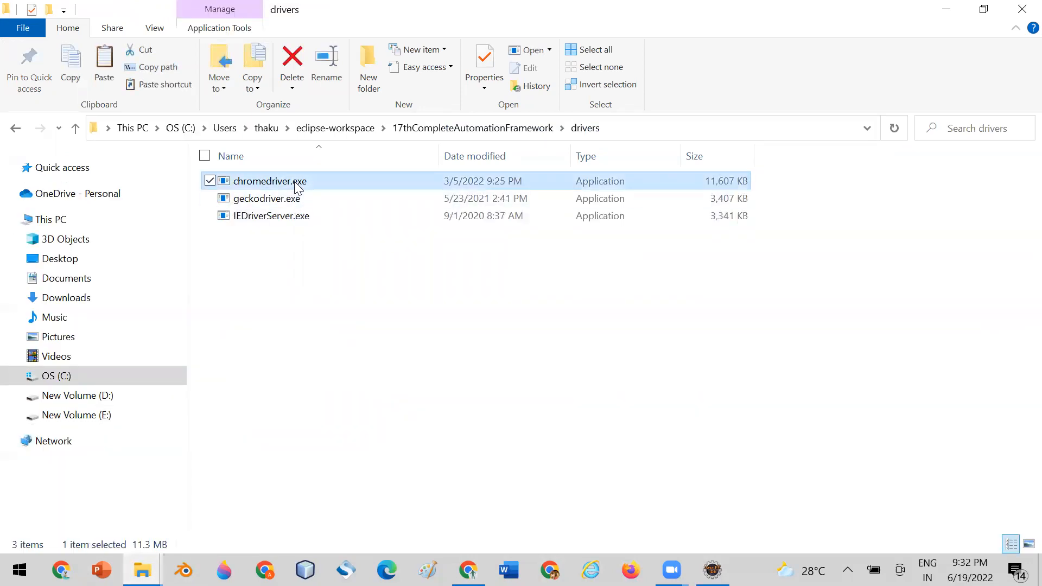
{"action": "key", "text": "Delete"}
{"action": "left_click", "coordinate": [356, 268]}
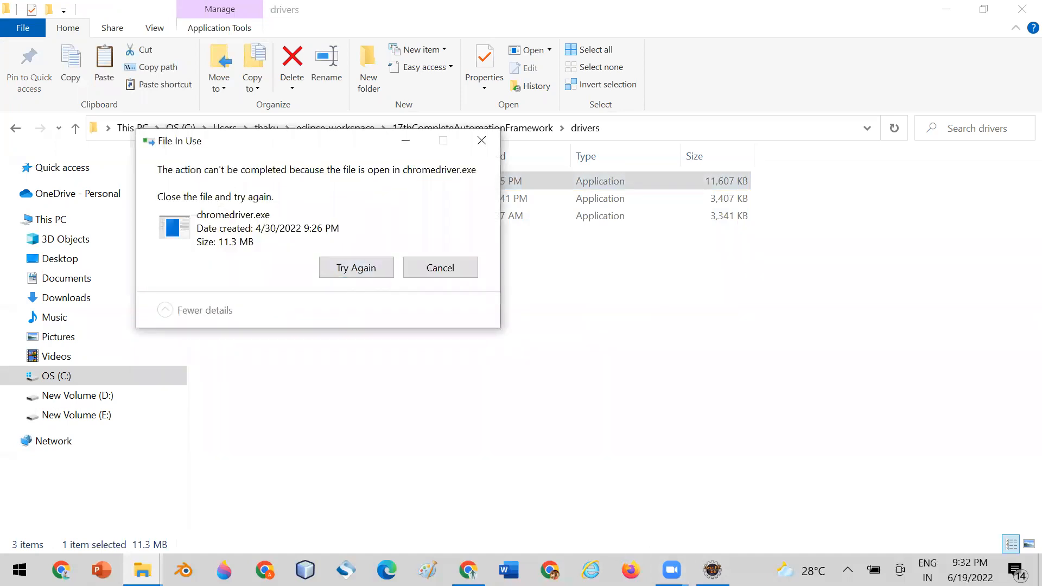
Switch back to Eclipse and dismiss the properties dialog of the drivers folder.
{"action": "left_click", "coordinate": [468, 570]}
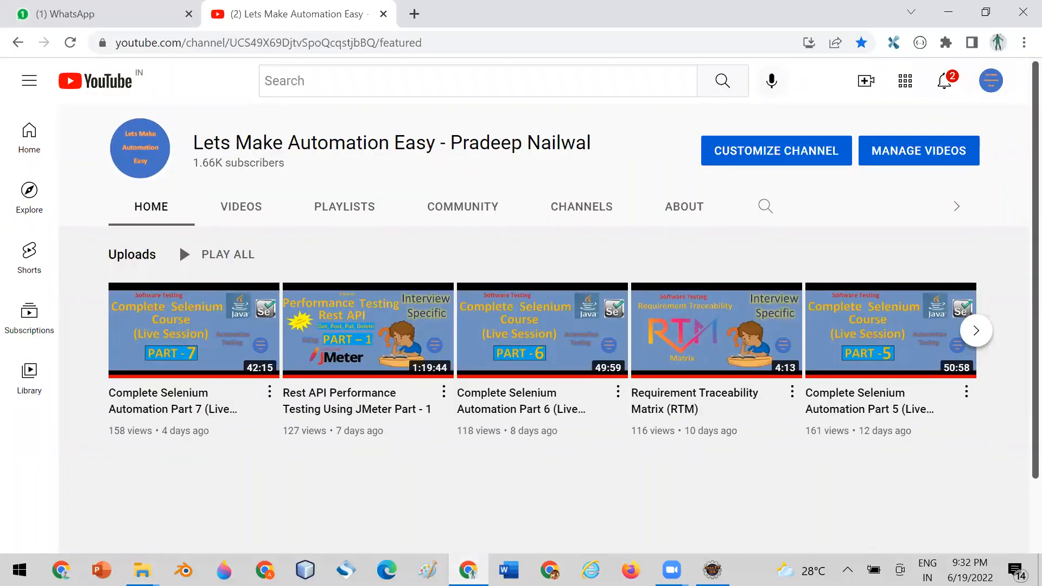
{"action": "left_click", "coordinate": [720, 571]}
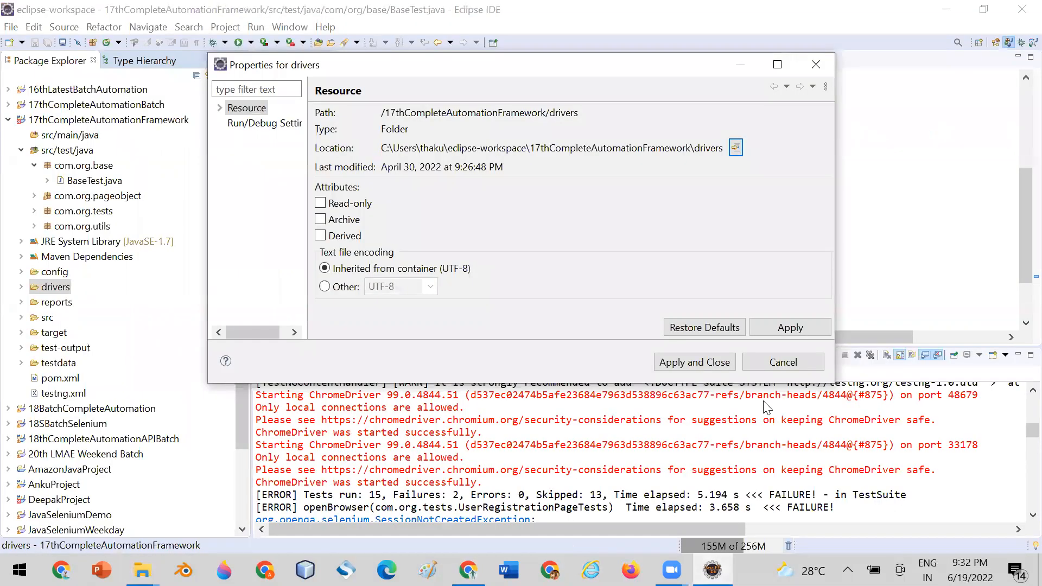
{"action": "left_click", "coordinate": [773, 363]}
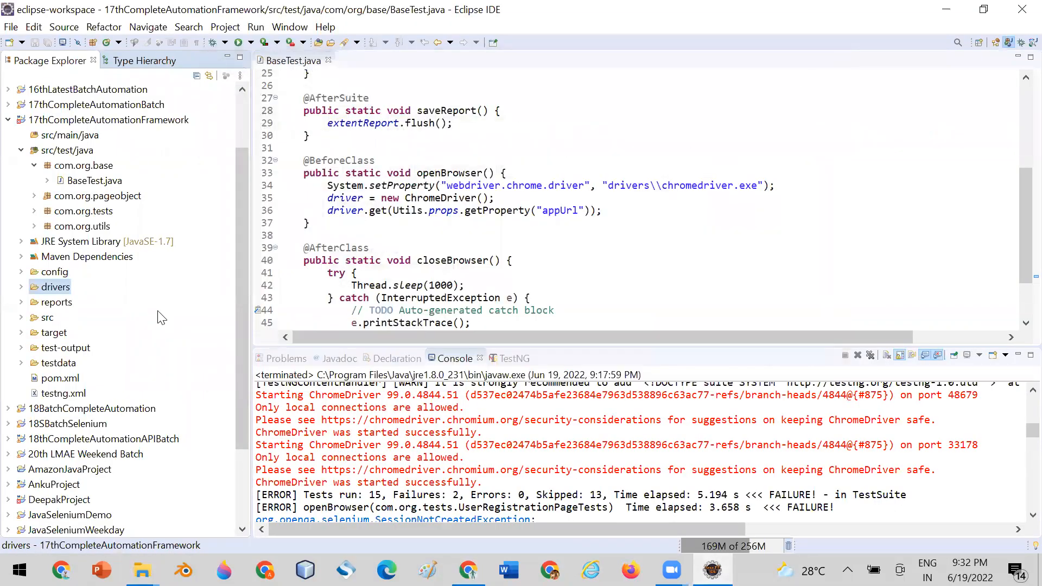
Replace the relative drivers folder in openBrowser's chromedriver path with the project drivers folder's full path, and save BaseTest.java.
{"action": "left_click", "coordinate": [142, 570]}
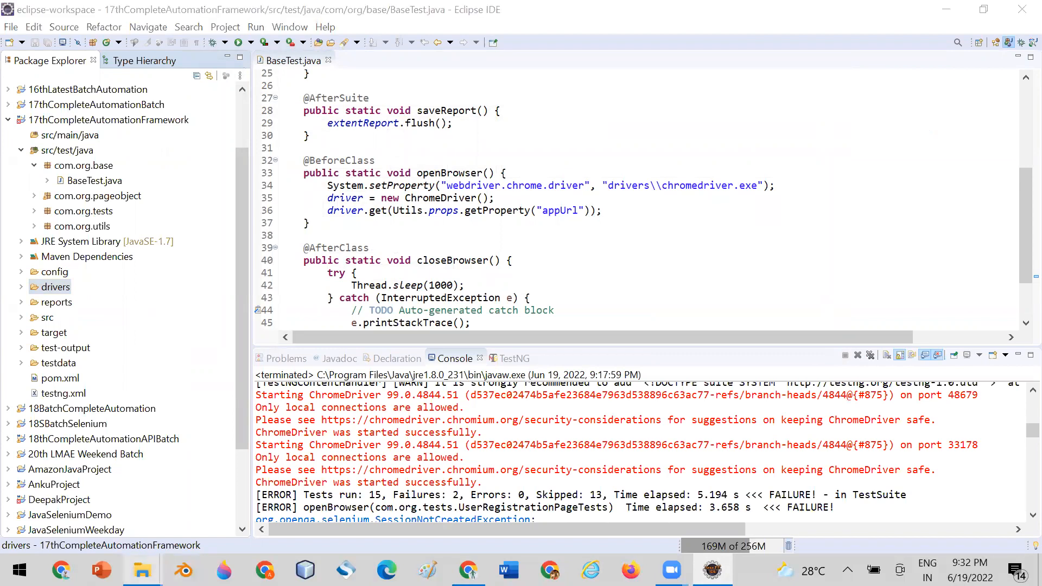
{"action": "left_click", "coordinate": [217, 517]}
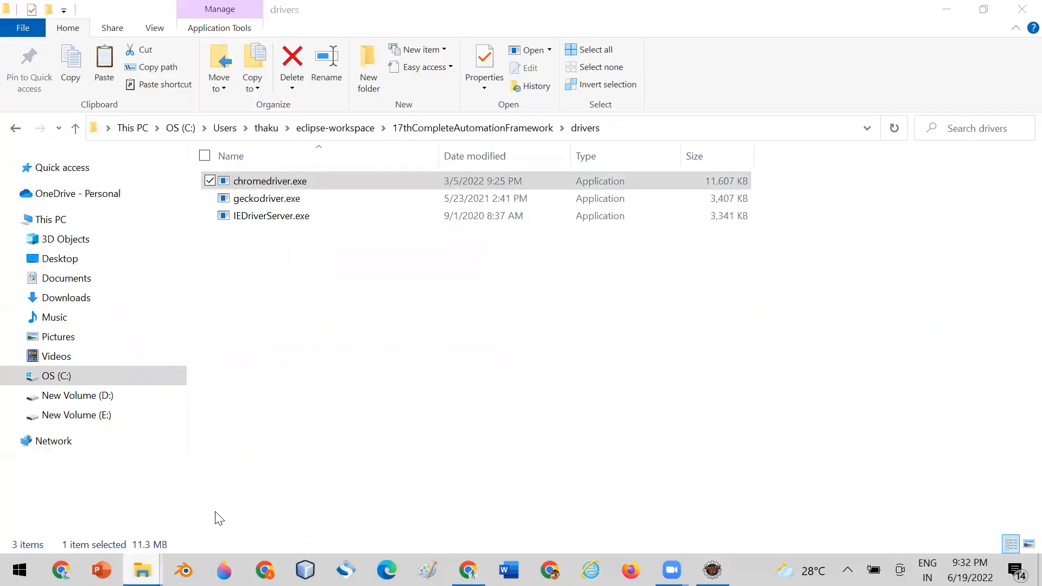
{"action": "left_click", "coordinate": [635, 128]}
{"action": "left_click", "coordinate": [712, 570]}
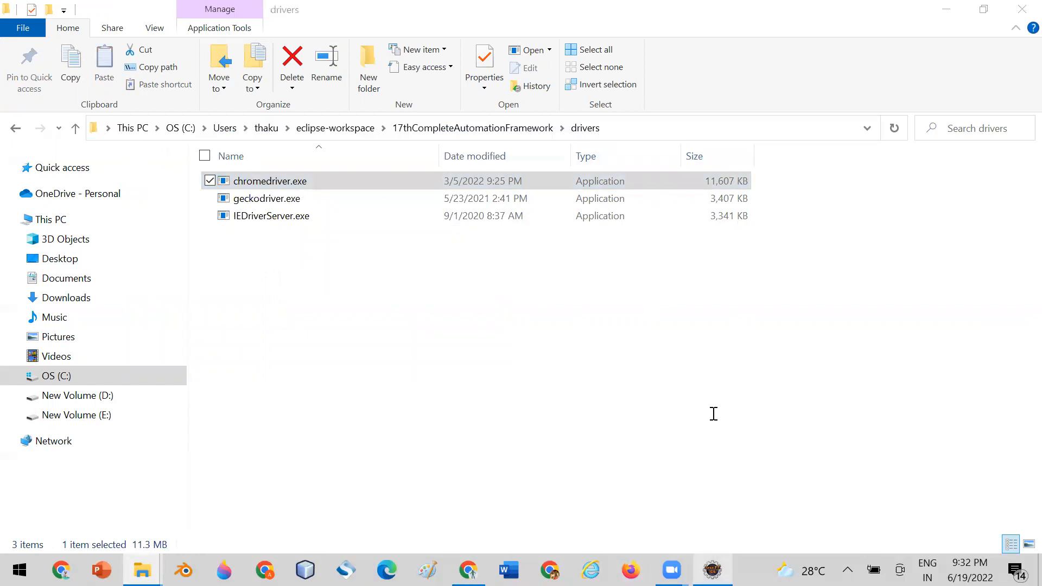
{"action": "left_click_drag", "start_coordinate": [609, 185], "coordinate": [650, 185]}
{"action": "key", "text": "BackSpace"}
{"action": "key", "text": "ctrl+v"}
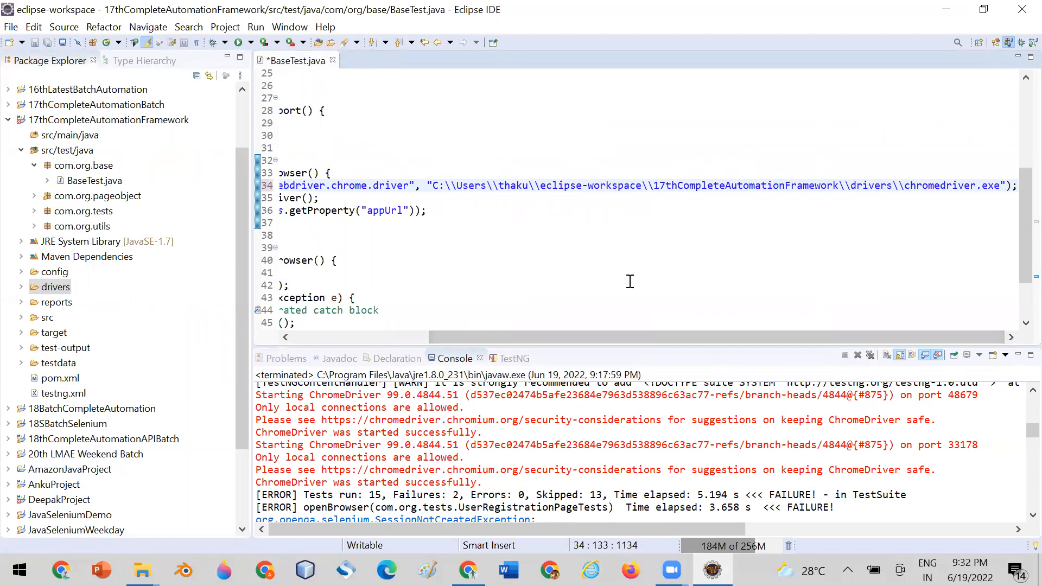
{"action": "key", "text": "ctrl+s"}
{"action": "left_click_drag", "start_coordinate": [456, 332], "coordinate": [266, 337]}
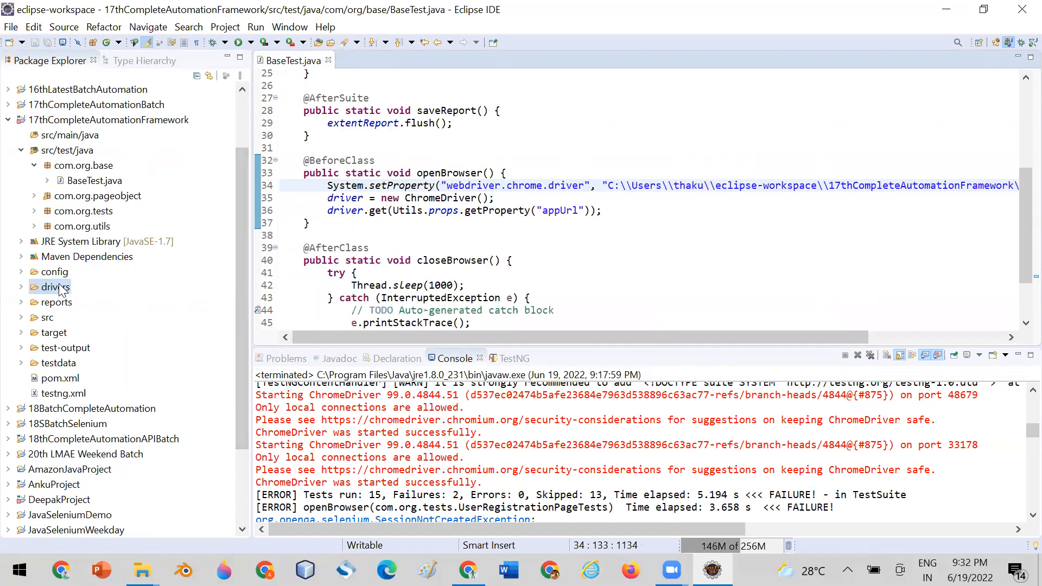
Run the pom.xml of 17thCompleteAutomationFramework as a Maven test.
{"action": "right_click", "coordinate": [81, 120]}
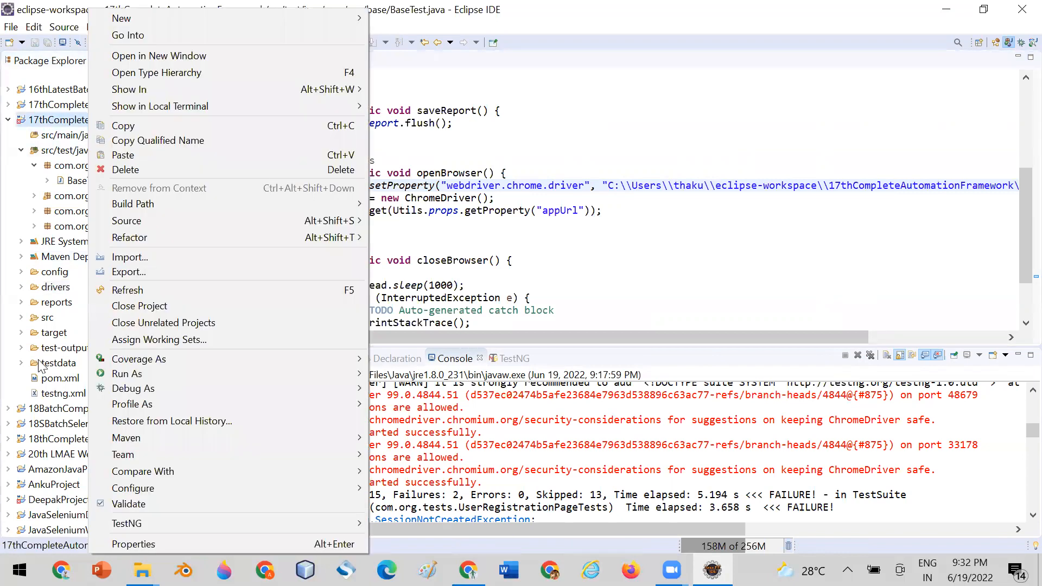
{"action": "left_click", "coordinate": [48, 380]}
{"action": "right_click", "coordinate": [47, 380]}
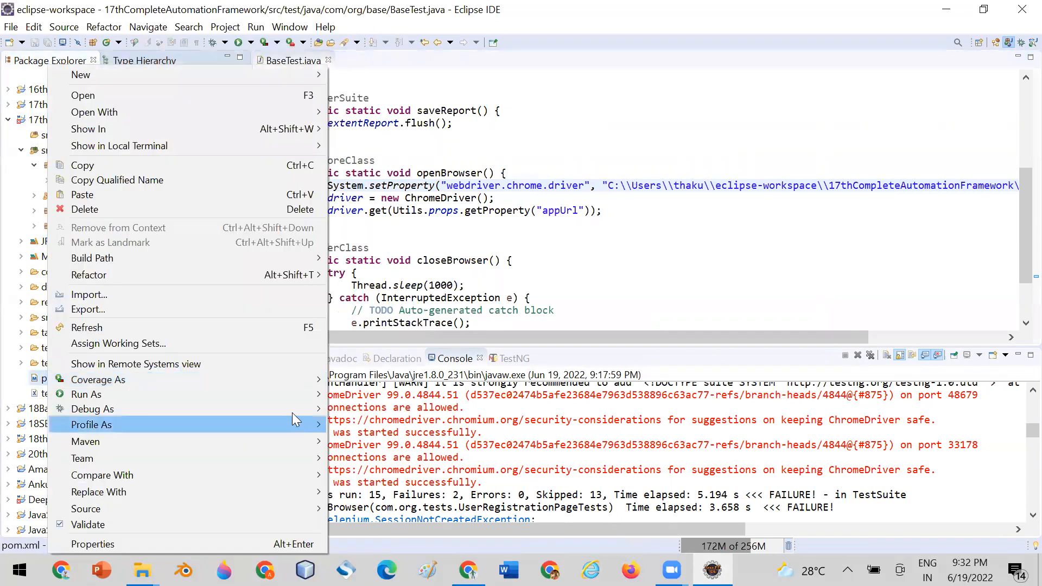
{"action": "mouse_move", "coordinate": [296, 395]}
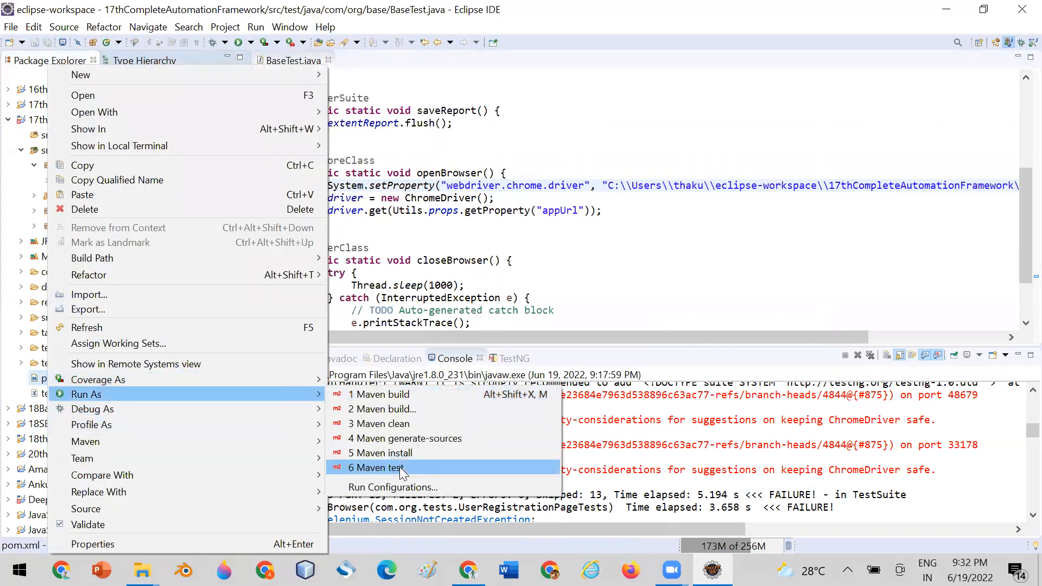
{"action": "left_click", "coordinate": [400, 467]}
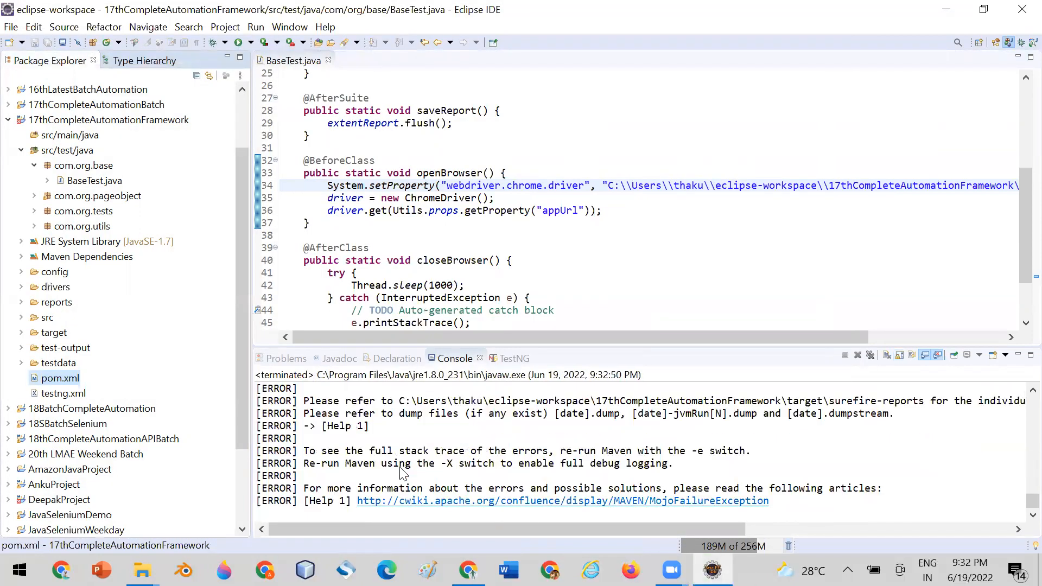
Enlarge the console, examine the ChromeDriver error from the test run, and give the editor more room again.
{"action": "left_click_drag", "start_coordinate": [579, 349], "coordinate": [594, 245]}
{"action": "scroll", "coordinate": [1019, 448], "scroll_direction": "up", "scroll_amount": 6}
{"action": "scroll", "coordinate": [1020, 447], "scroll_direction": "up", "scroll_amount": 12}
{"action": "scroll", "coordinate": [640, 433], "scroll_direction": "down", "scroll_amount": 1}
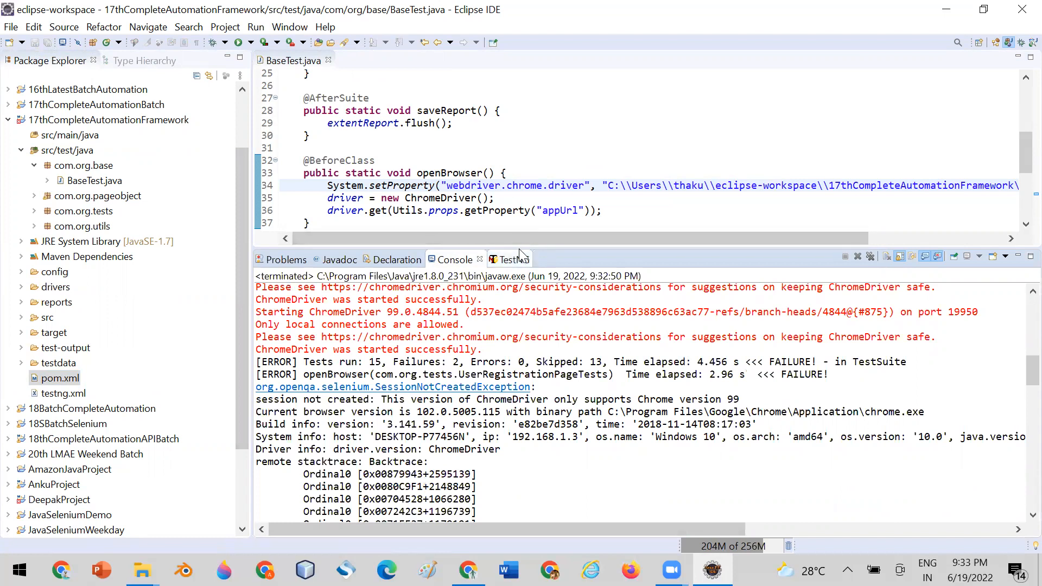
{"action": "left_click_drag", "start_coordinate": [519, 253], "coordinate": [757, 317]}
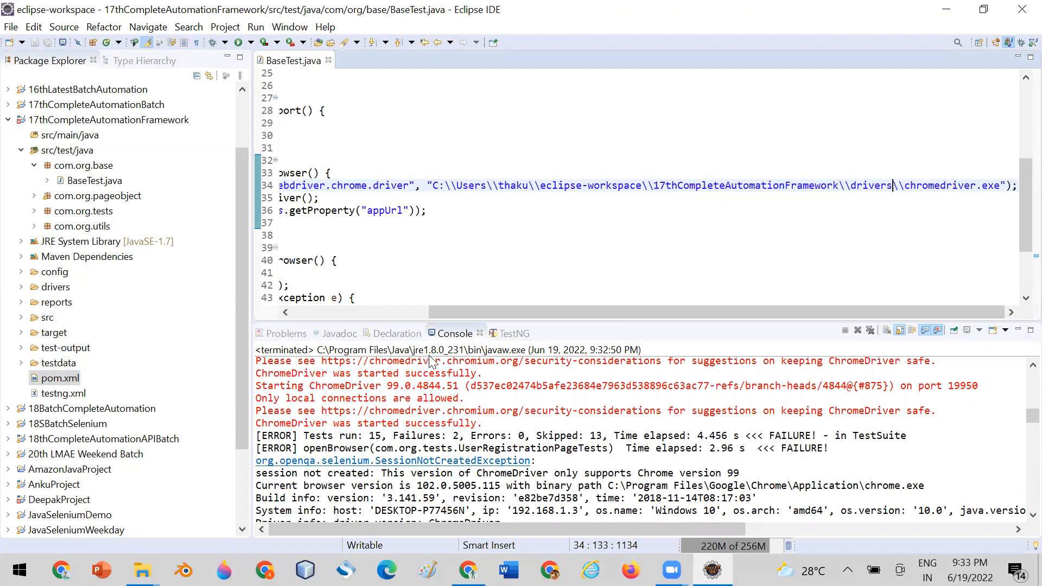
Undo the pasted project folder path and set the chromedriver folder in openBrowser to E:\\Drivers\\Chrome102.
{"action": "key", "text": "ctrl+z"}
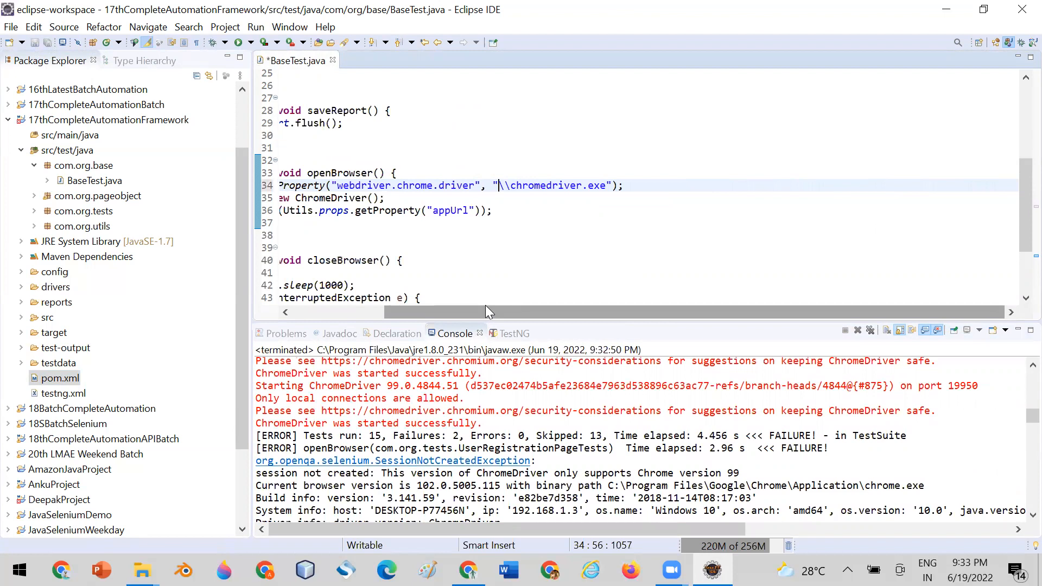
{"action": "left_click", "coordinate": [142, 570]}
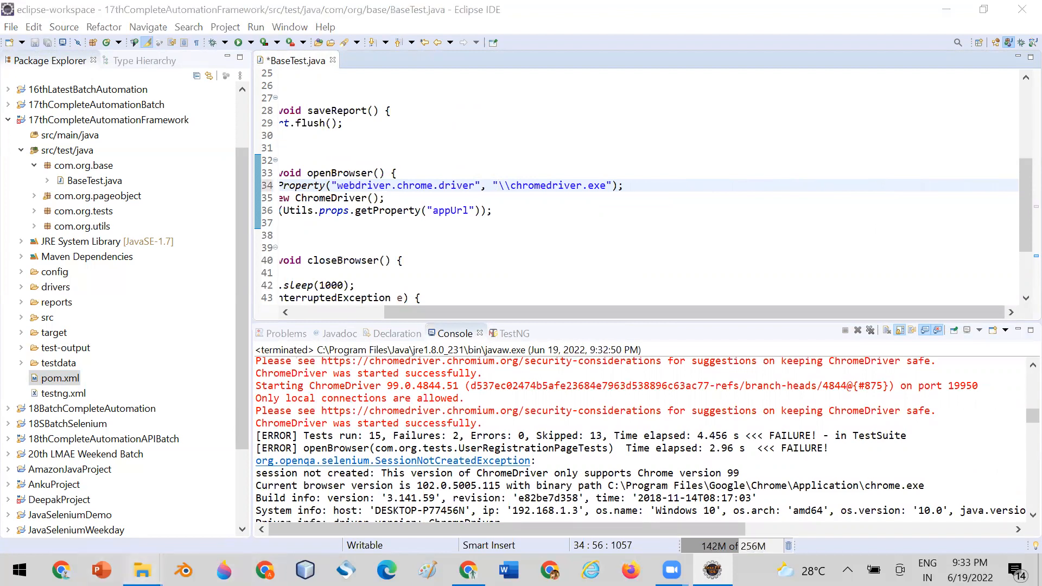
{"action": "left_click", "coordinate": [136, 478]}
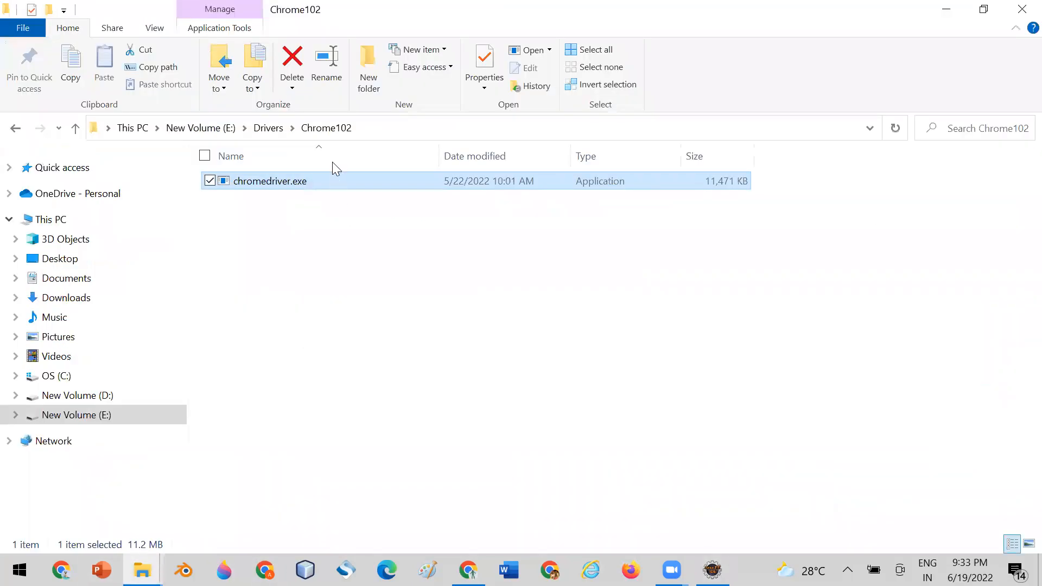
{"action": "left_click", "coordinate": [380, 124]}
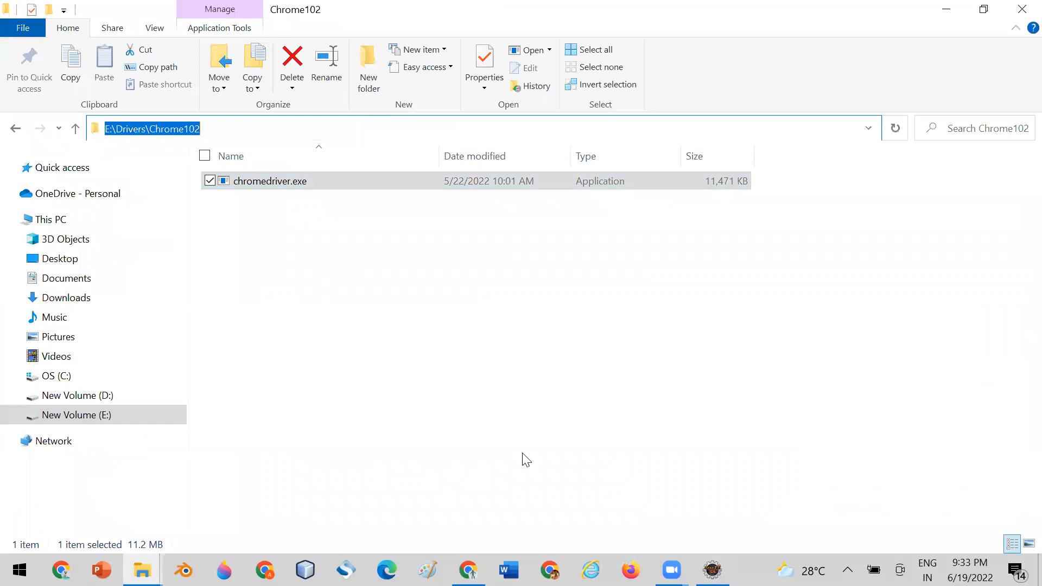
{"action": "mouse_move", "coordinate": [713, 570]}
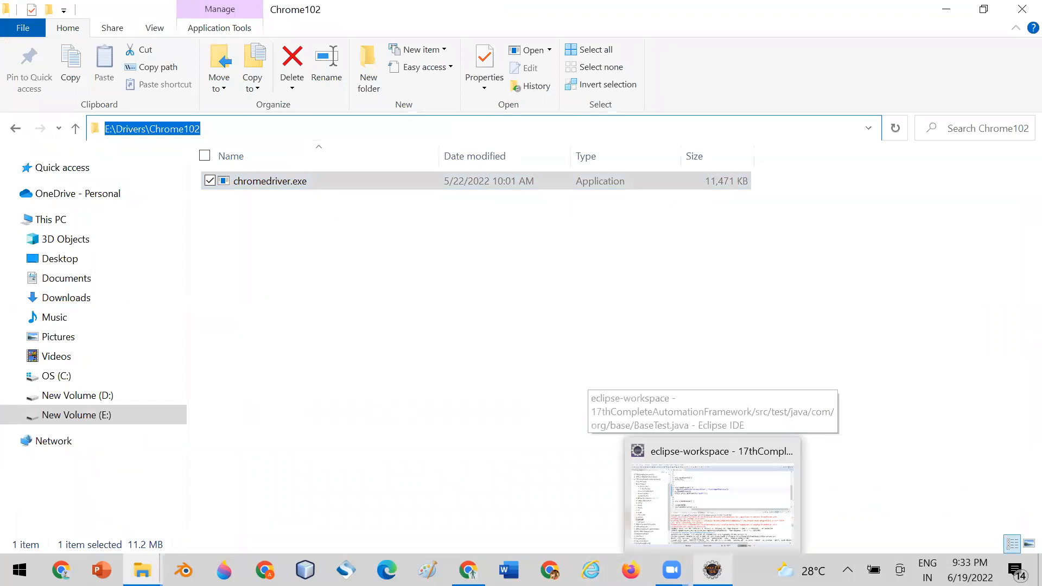
{"action": "left_click", "coordinate": [671, 488]}
{"action": "type", "text": "E:\\\\Drivers\\\\Chrome102"}
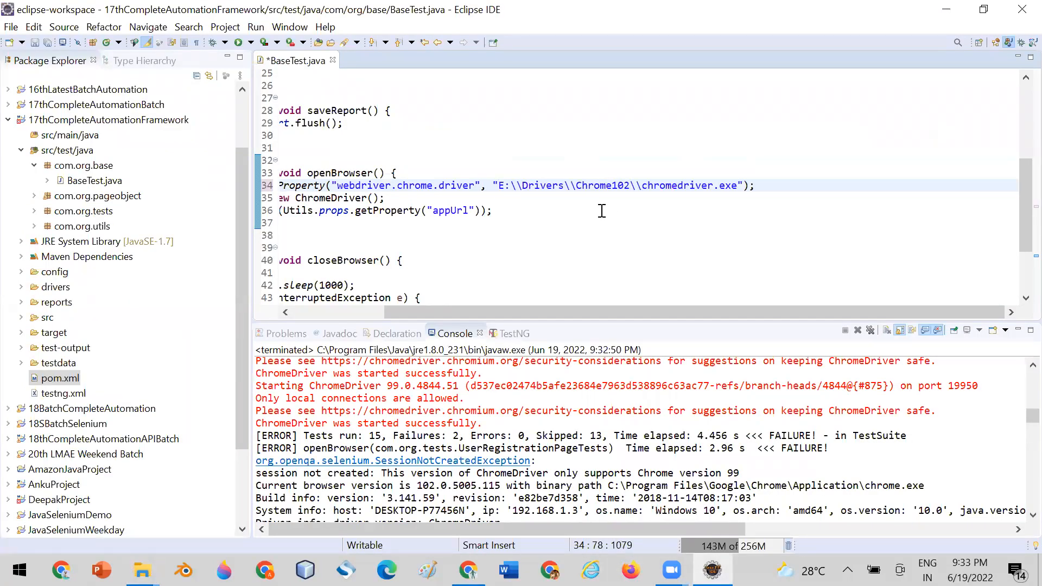
Check the driver file in the Chrome102 folder and save BaseTest.java in Eclipse.
{"action": "left_click", "coordinate": [142, 570]}
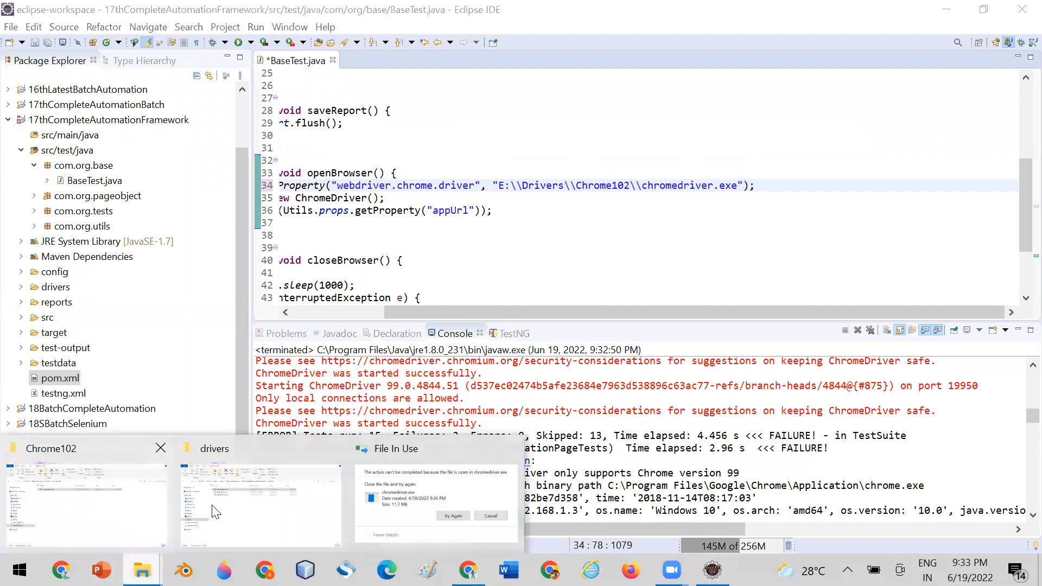
{"action": "left_click", "coordinate": [111, 509]}
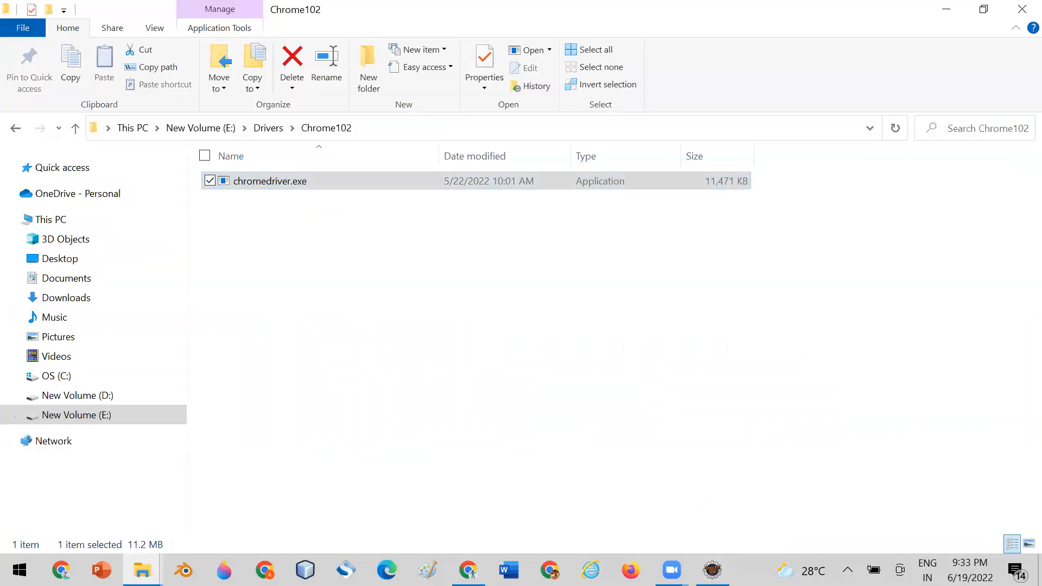
{"action": "left_click", "coordinate": [713, 570]}
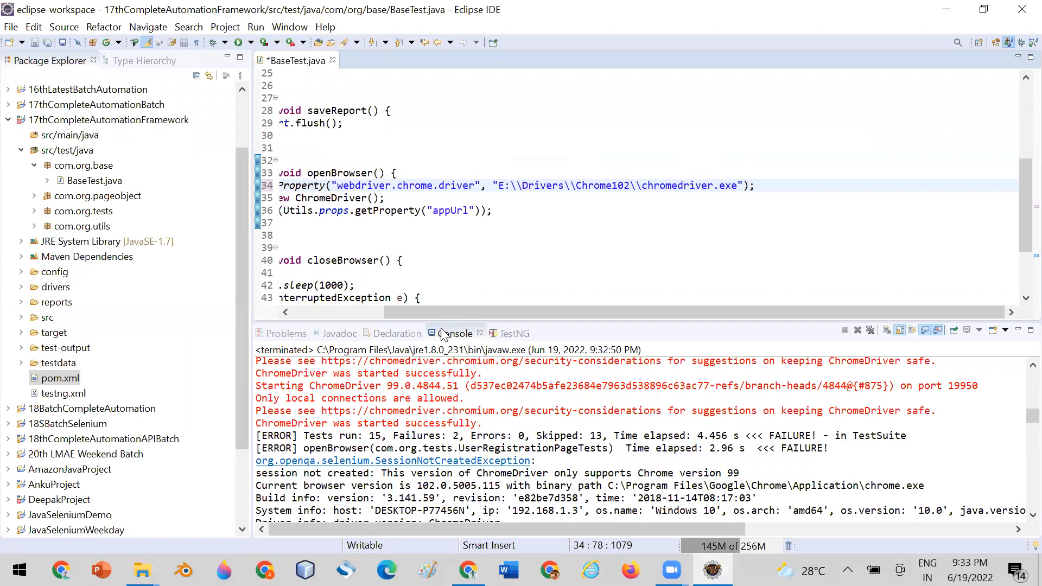
{"action": "left_click_drag", "start_coordinate": [539, 307], "coordinate": [371, 306]}
{"action": "key", "text": "ctrl+s"}
Run pom.xml as a Maven test again, and enlarge the editor area above the console.
{"action": "right_click", "coordinate": [550, 164]}
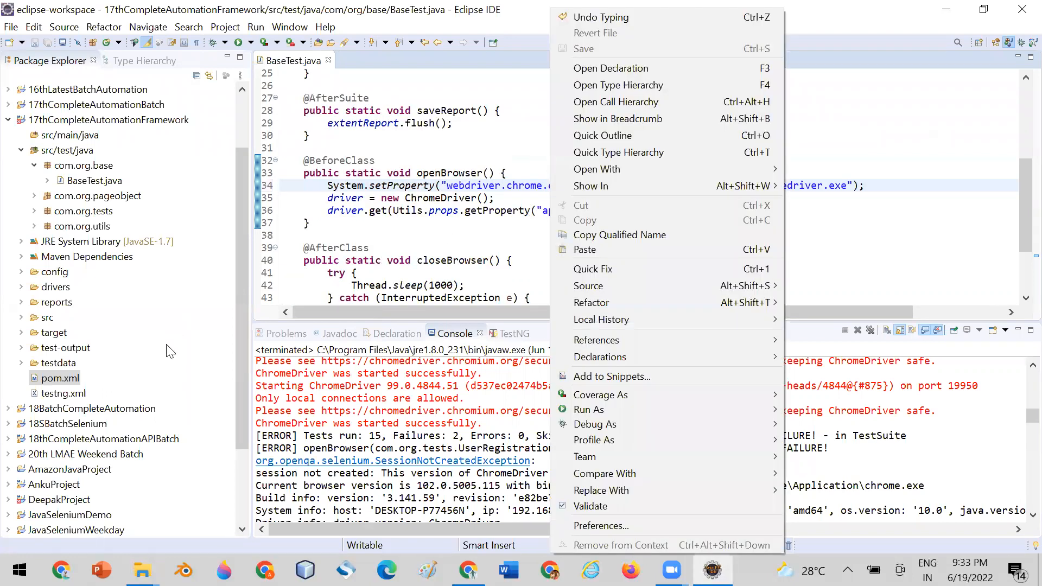
{"action": "right_click", "coordinate": [39, 379]}
{"action": "right_click", "coordinate": [39, 379]}
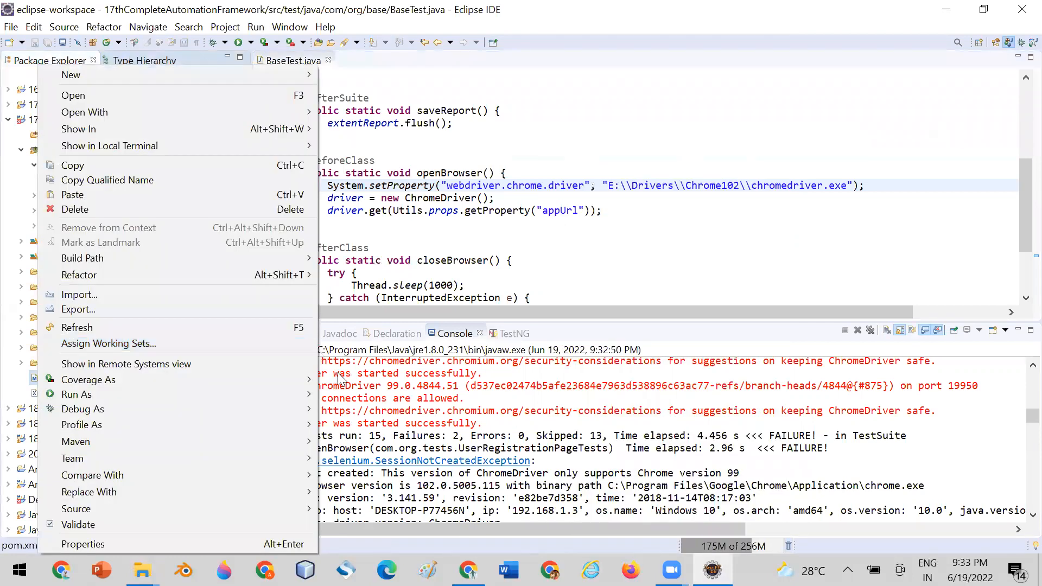
{"action": "mouse_move", "coordinate": [275, 394]}
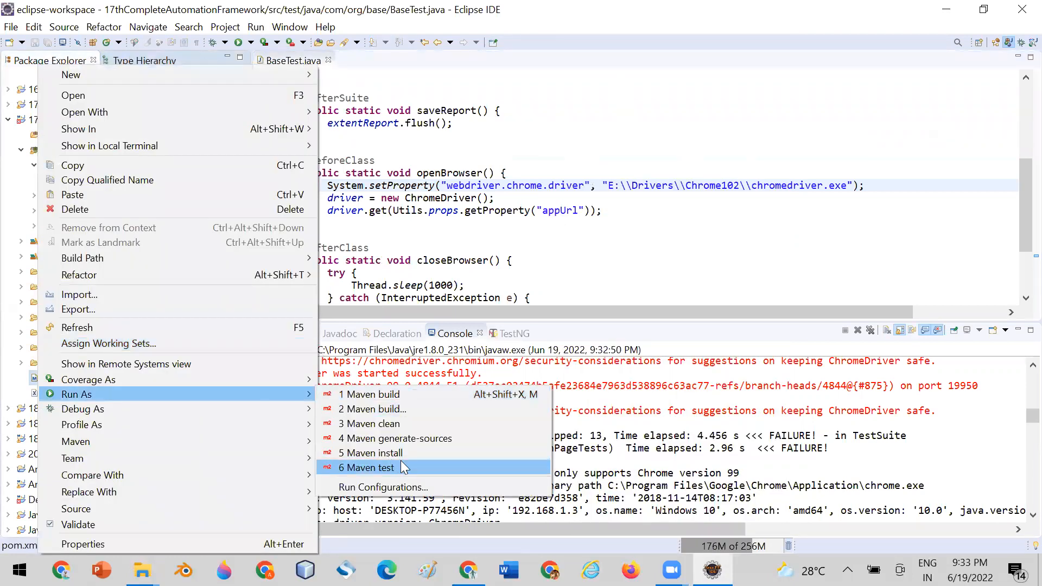
{"action": "left_click", "coordinate": [402, 467]}
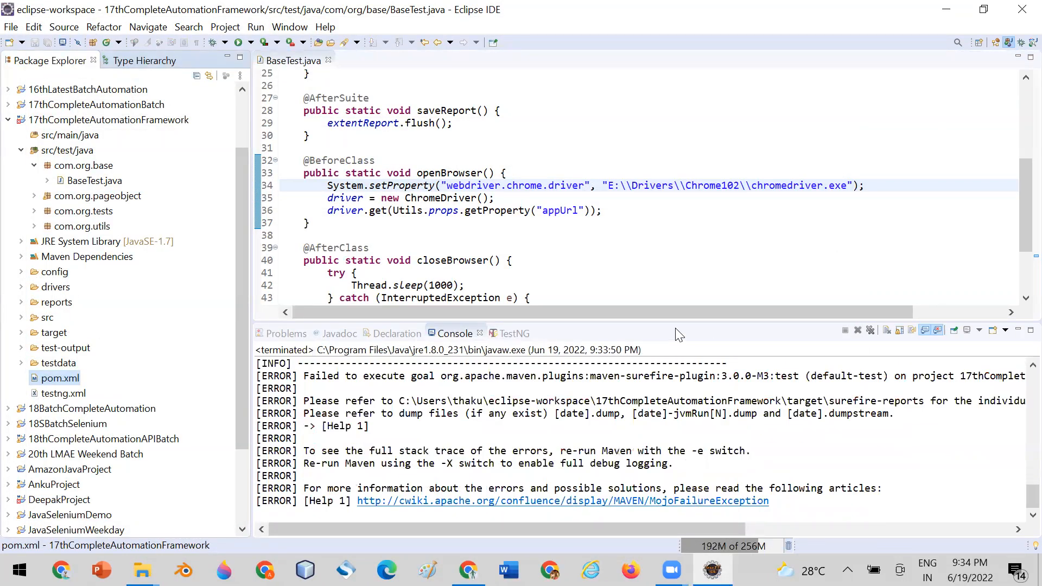
{"action": "left_click_drag", "start_coordinate": [671, 324], "coordinate": [683, 384]}
{"action": "left_click_drag", "start_coordinate": [1021, 273], "coordinate": [1022, 297]}
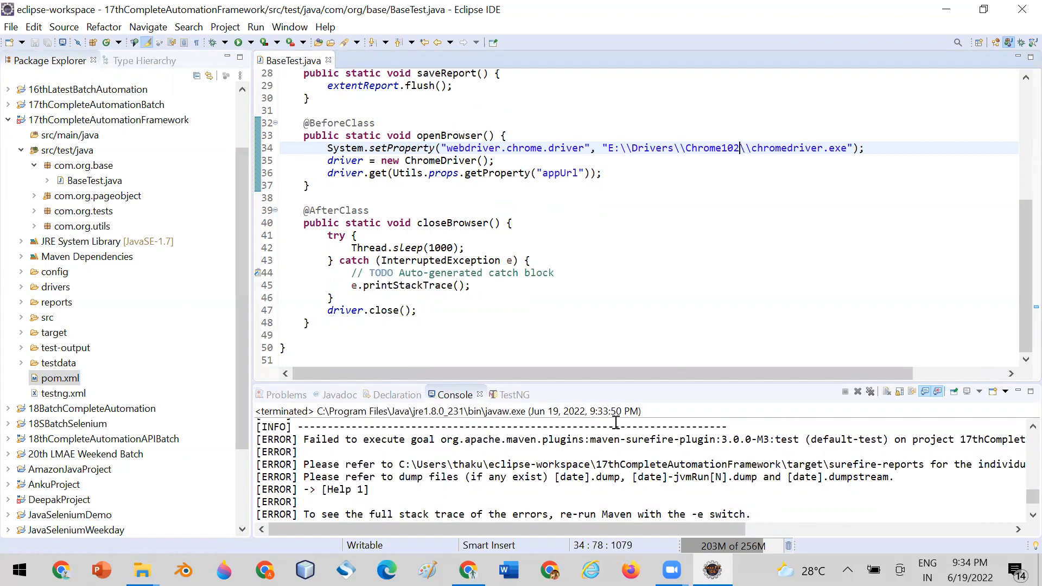
Switch to Chrome, search Google for "download jenkins for windows" and open the Jenkins download and deployment page.
{"action": "left_click", "coordinate": [468, 570]}
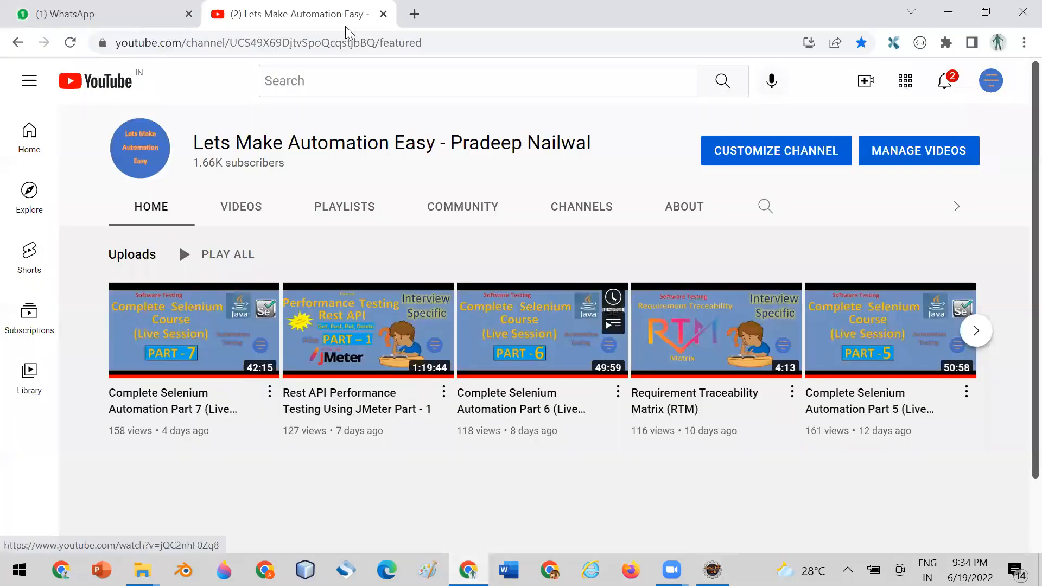
{"action": "left_click", "coordinate": [414, 14]}
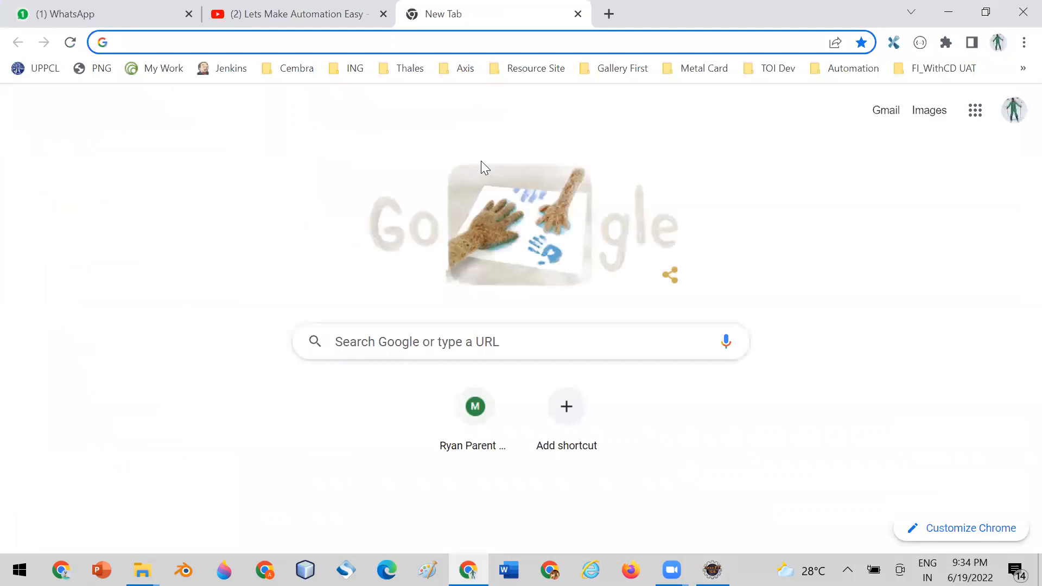
{"action": "left_click", "coordinate": [481, 163]}
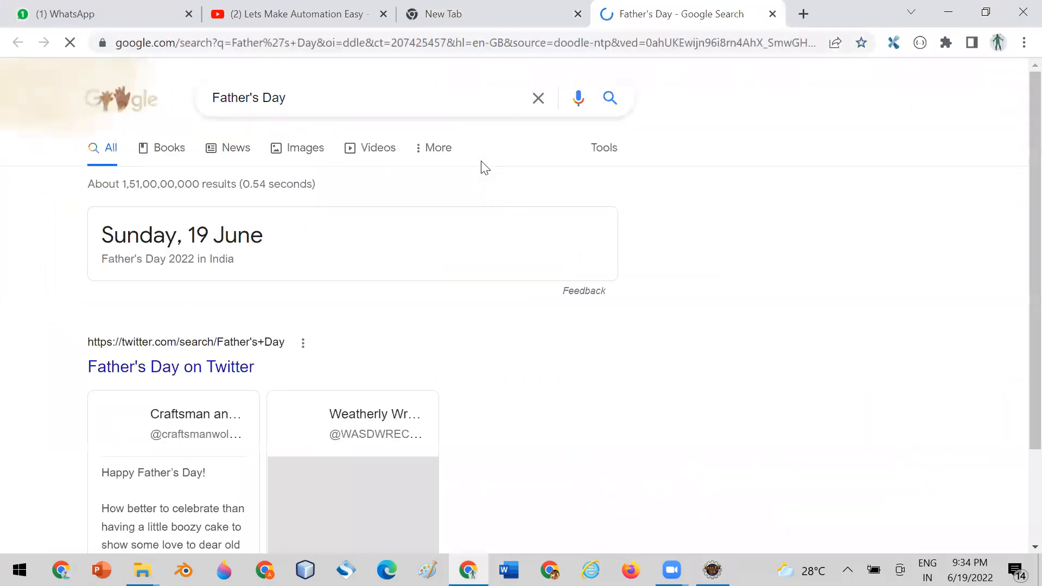
{"action": "left_click_drag", "start_coordinate": [310, 95], "coordinate": [123, 104]}
{"action": "type", "text": "down"}
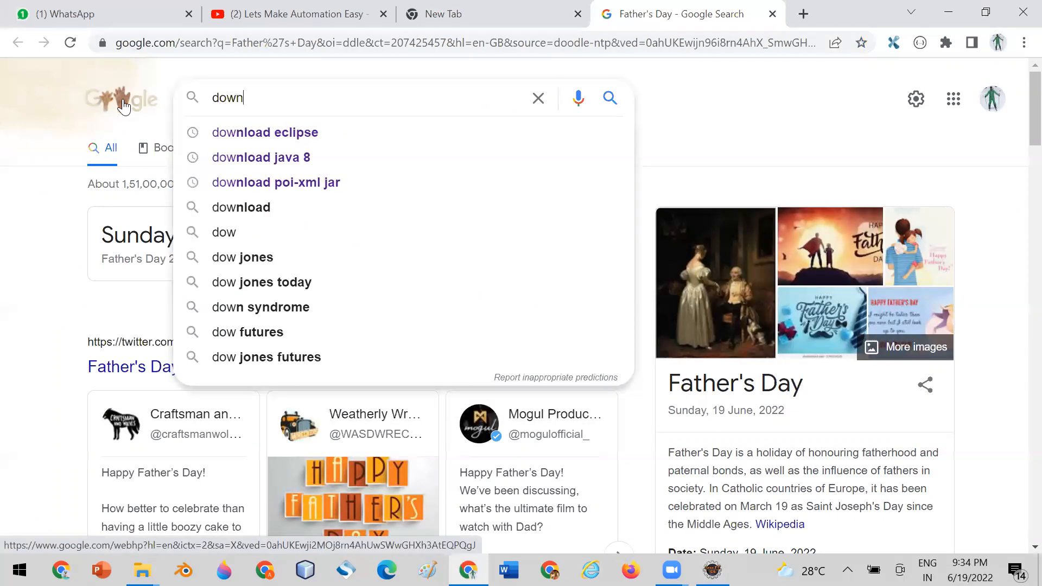
{"action": "type", "text": "load J"}
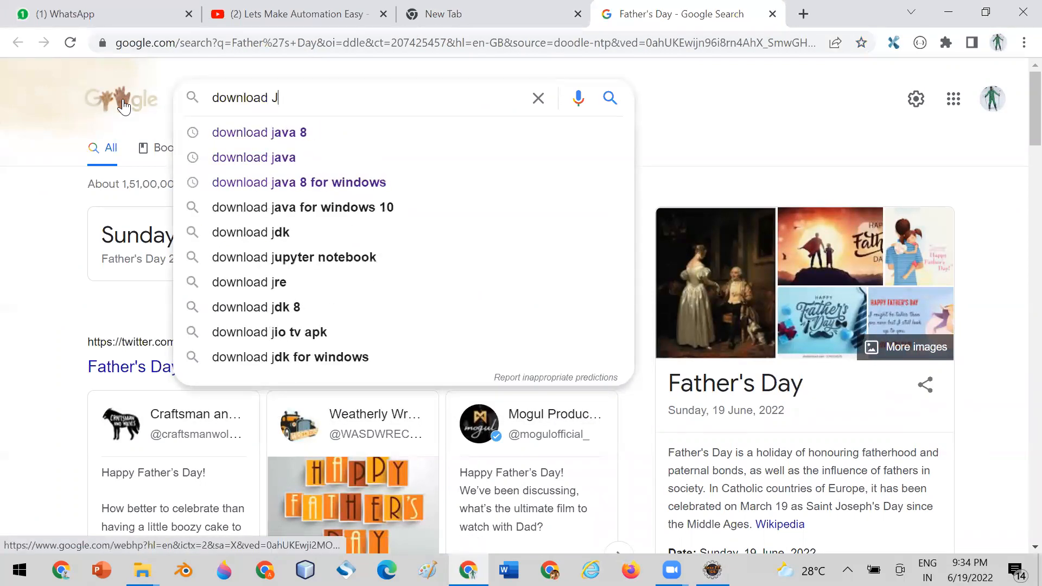
{"action": "type", "text": "enkins"}
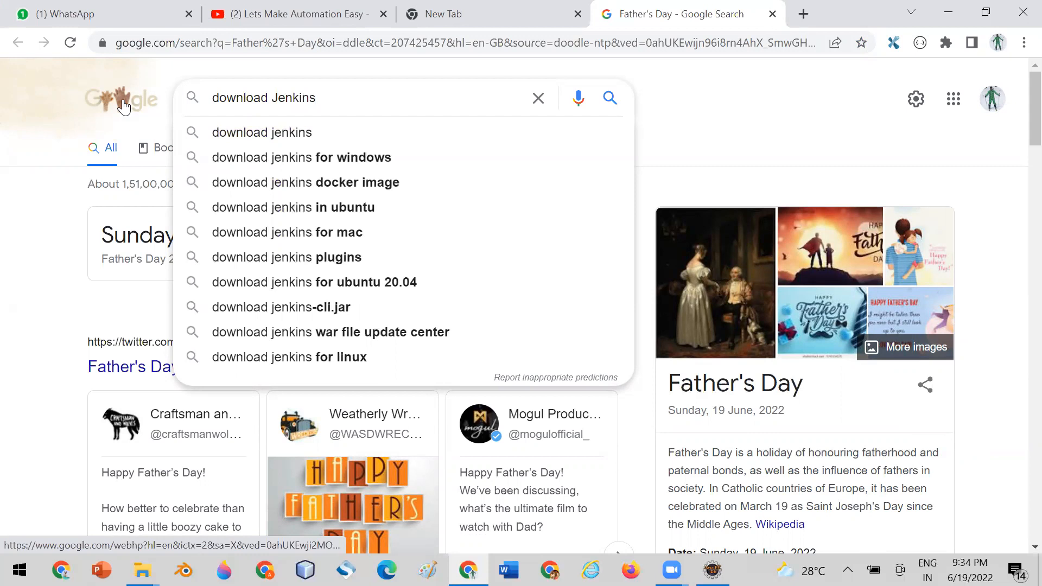
{"action": "left_click", "coordinate": [303, 158]}
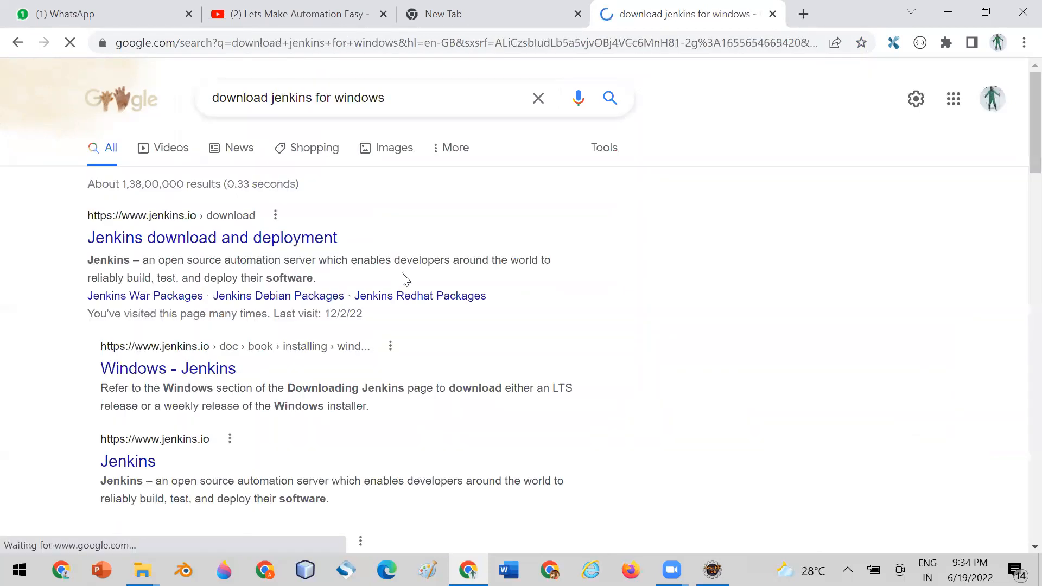
{"action": "left_click", "coordinate": [140, 221]}
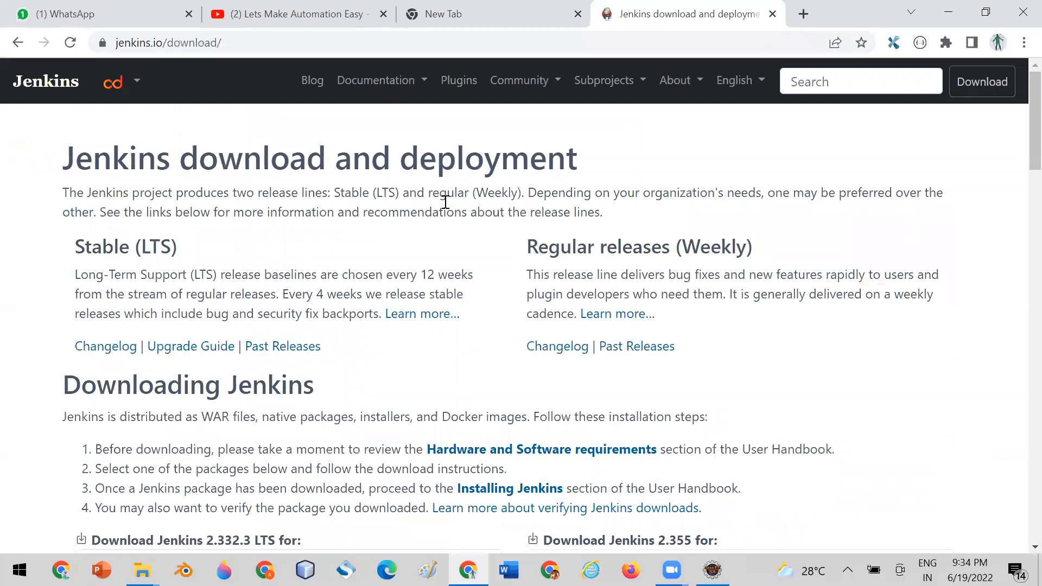
Examine the package lists for the Jenkins LTS and weekly releases on the download page.
{"action": "scroll", "coordinate": [445, 202], "scroll_direction": "down", "scroll_amount": 3}
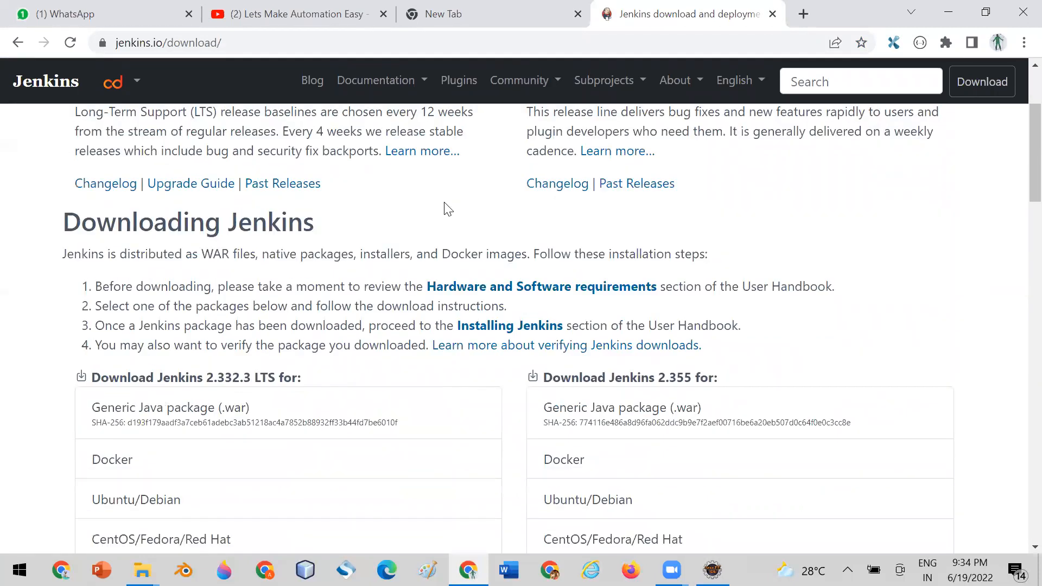
{"action": "scroll", "coordinate": [446, 209], "scroll_direction": "down", "scroll_amount": 3}
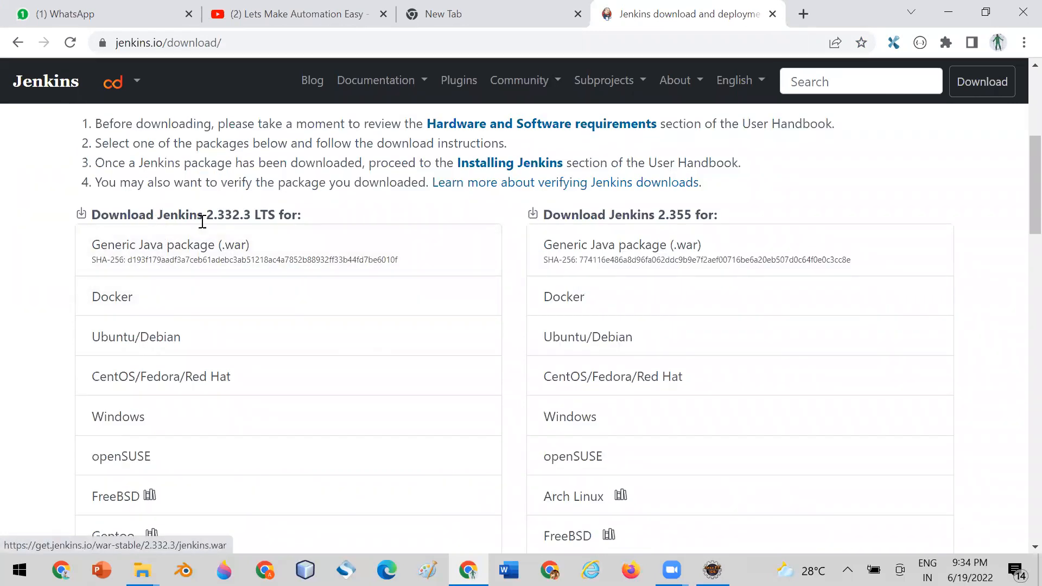
{"action": "scroll", "coordinate": [233, 228], "scroll_direction": "down", "scroll_amount": 1}
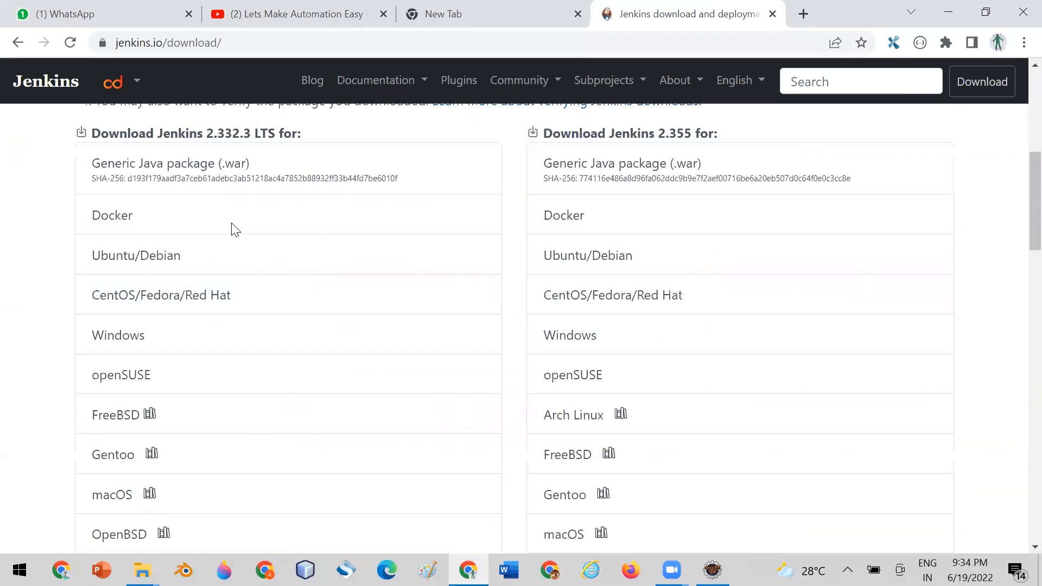
{"action": "scroll", "coordinate": [232, 230], "scroll_direction": "down", "scroll_amount": 2}
{"action": "scroll", "coordinate": [232, 229], "scroll_direction": "up", "scroll_amount": 3}
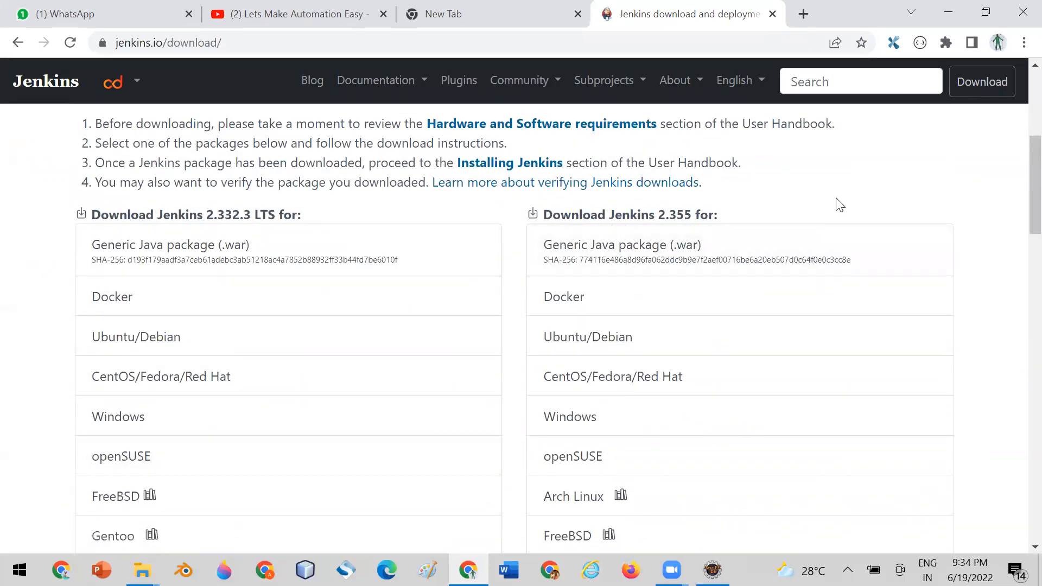
{"action": "scroll", "coordinate": [840, 205], "scroll_direction": "down", "scroll_amount": 1}
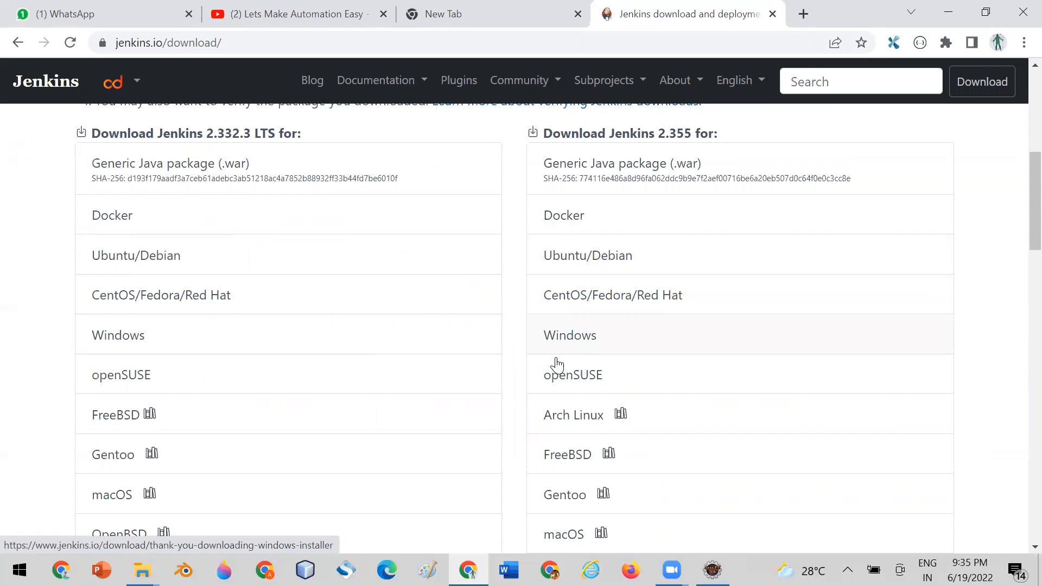
{"action": "scroll", "coordinate": [682, 335], "scroll_direction": "down", "scroll_amount": 1}
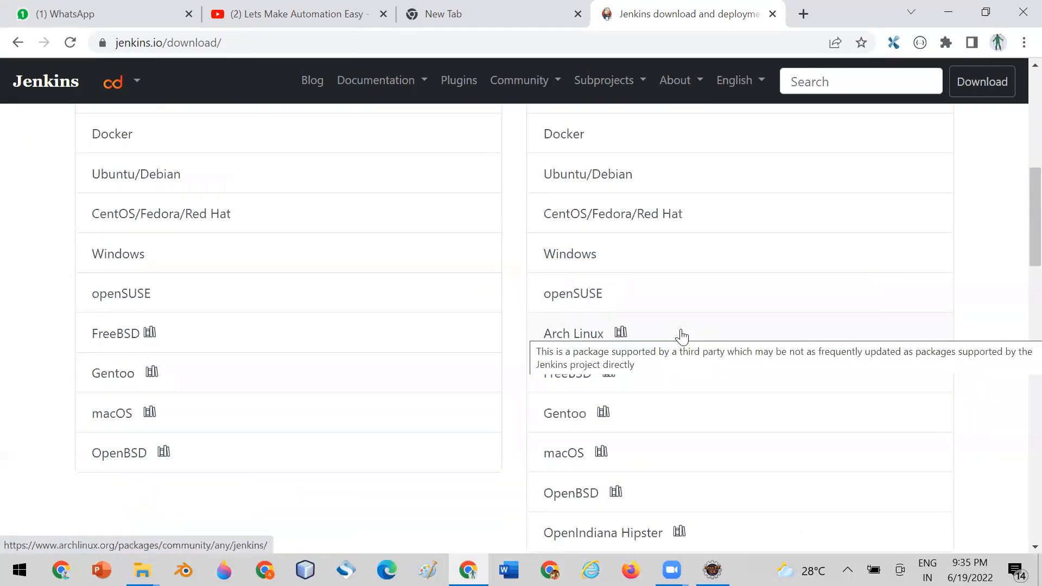
{"action": "scroll", "coordinate": [681, 336], "scroll_direction": "down", "scroll_amount": 1}
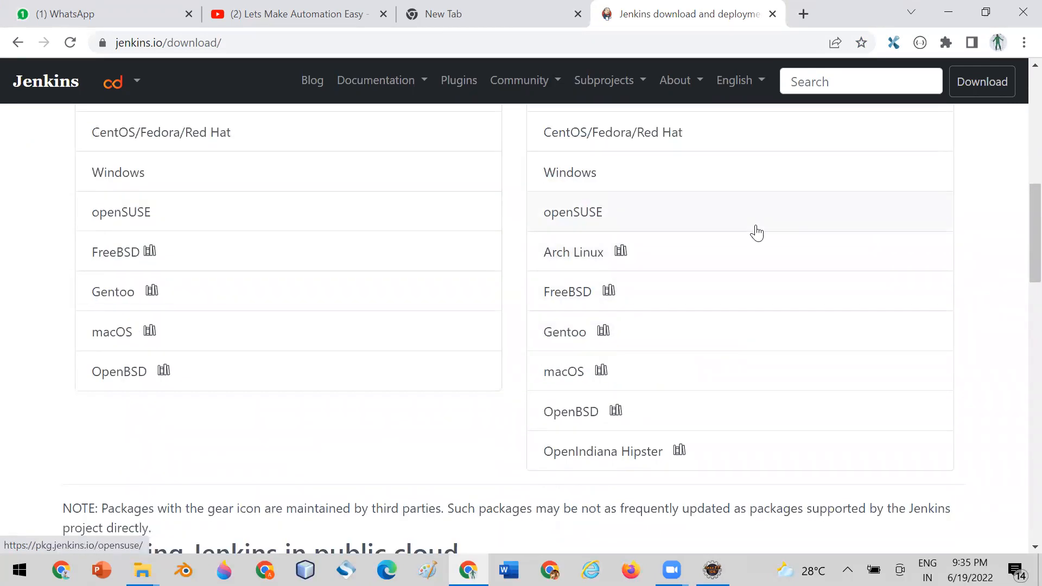
{"action": "scroll", "coordinate": [755, 231], "scroll_direction": "up", "scroll_amount": 3}
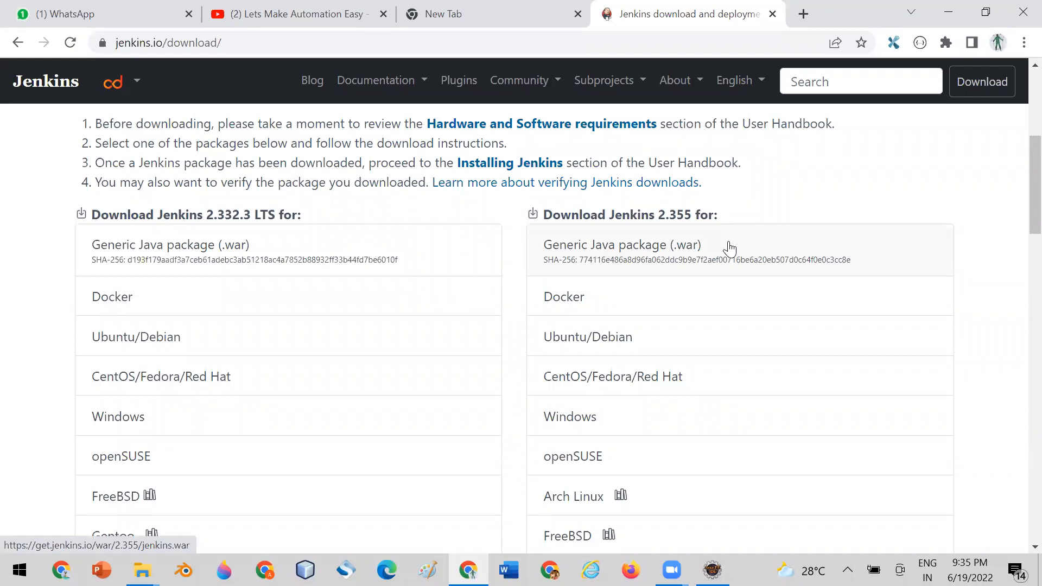
Download the Generic Java package (.war) of Jenkins 2.355.
{"action": "scroll", "coordinate": [729, 248], "scroll_direction": "up", "scroll_amount": 1}
{"action": "scroll", "coordinate": [733, 298], "scroll_direction": "down", "scroll_amount": 1}
{"action": "left_click", "coordinate": [743, 250]}
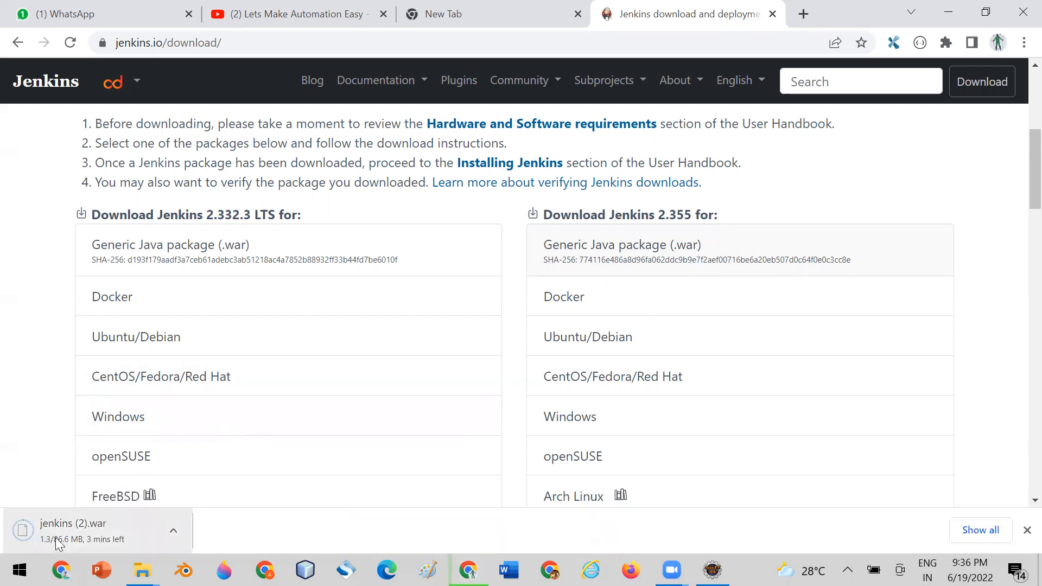
Bring up the pending File In Use dialog for chromedriver.exe and cancel its file operation.
{"action": "left_click", "coordinate": [143, 570]}
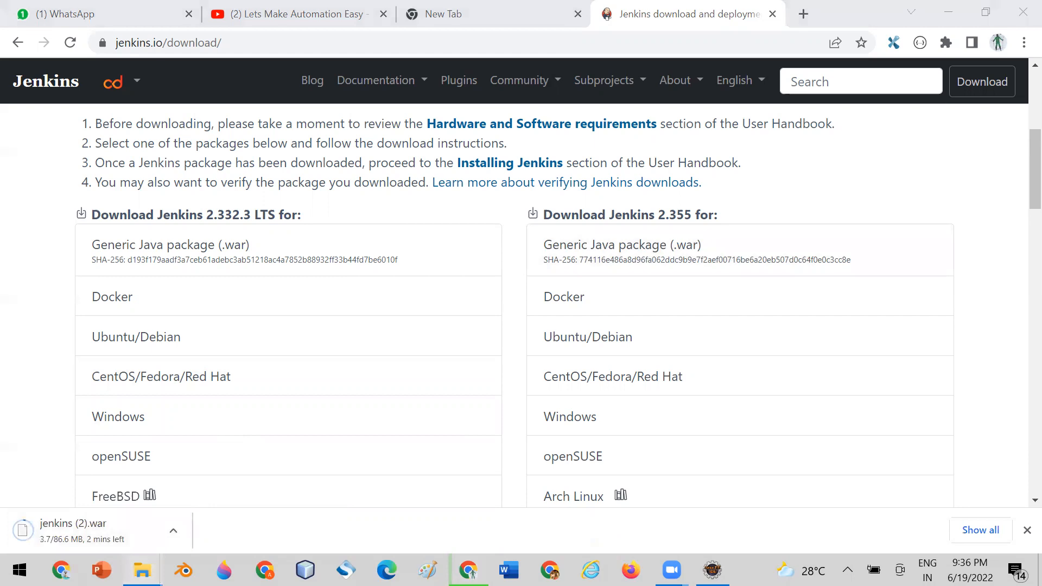
{"action": "left_click", "coordinate": [404, 504]}
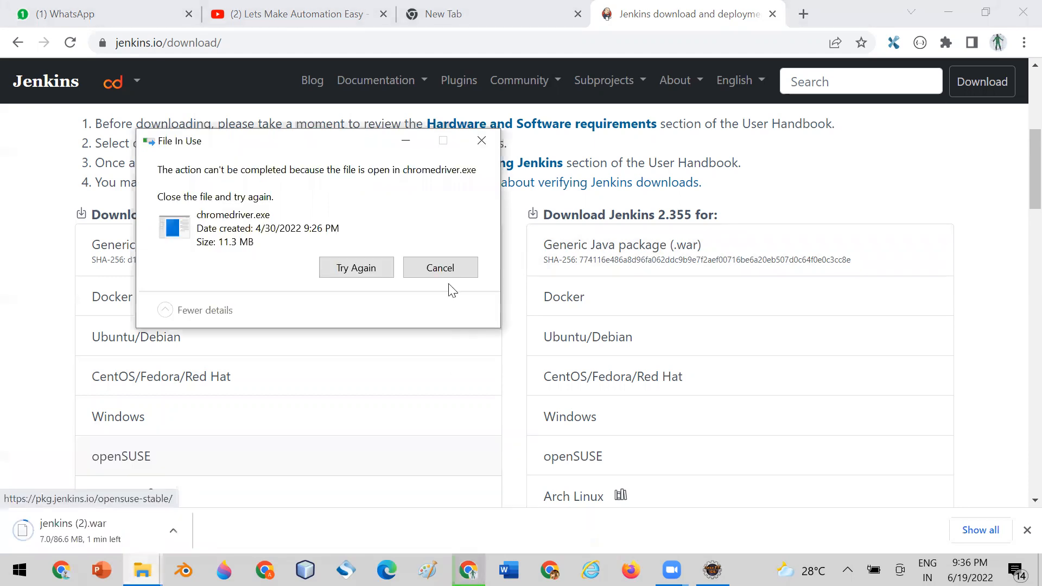
{"action": "left_click", "coordinate": [445, 276]}
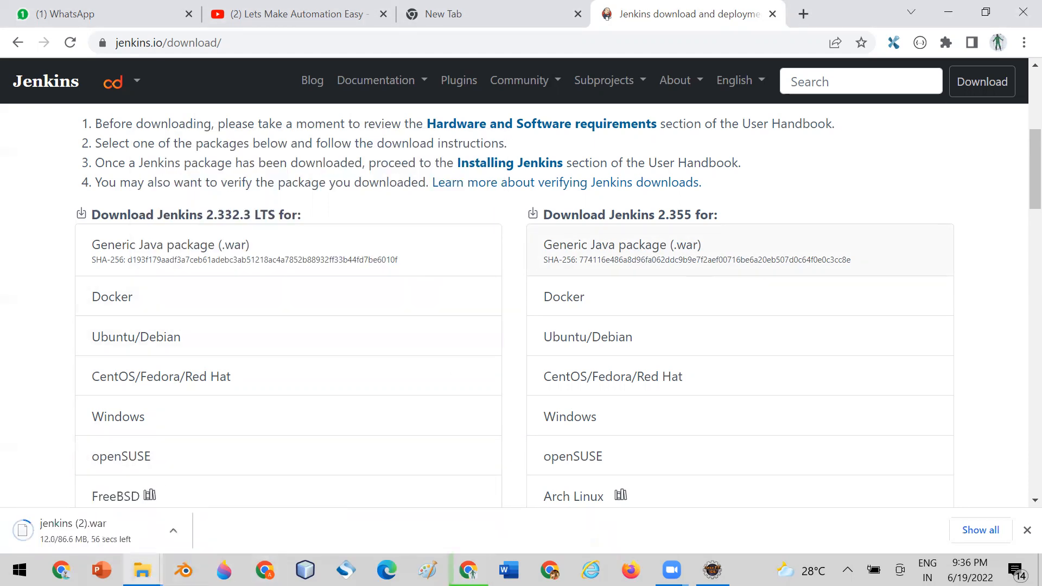
Switch to the File Explorer window showing Chrome102 and open the E:\Softwares folder.
{"action": "left_click", "coordinate": [142, 570]}
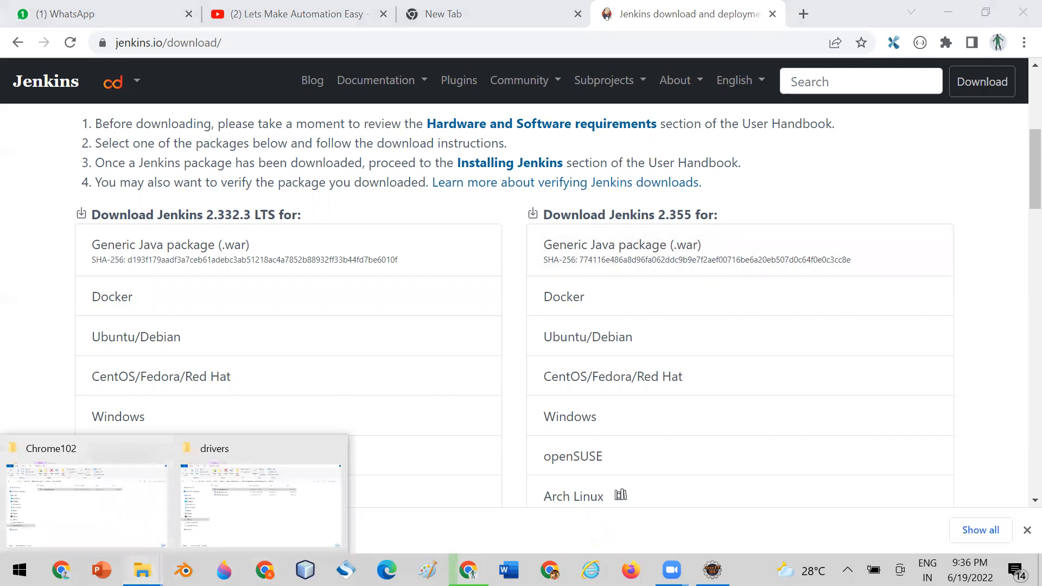
{"action": "left_click", "coordinate": [106, 507]}
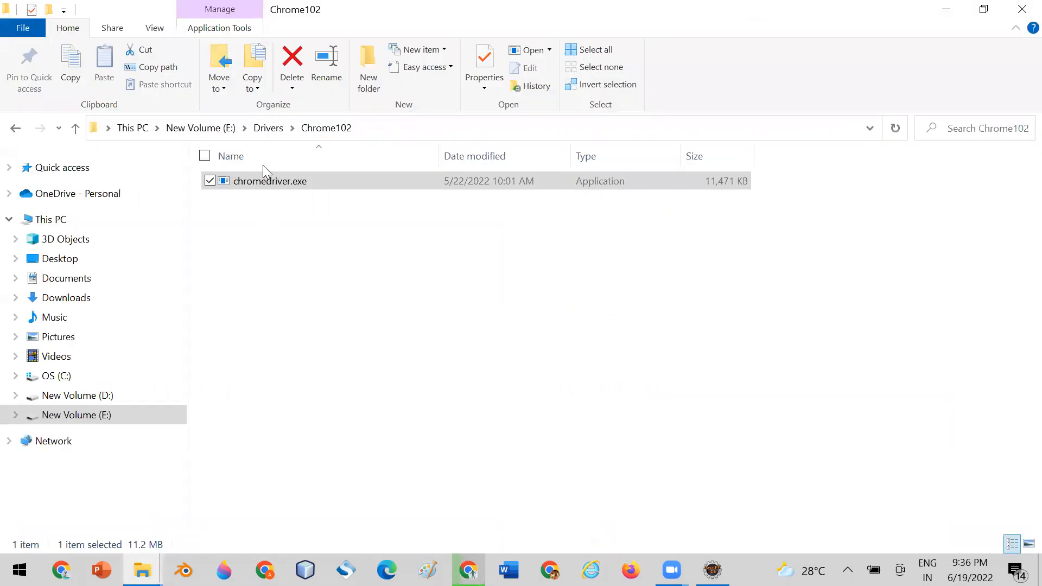
{"action": "left_click", "coordinate": [217, 131]}
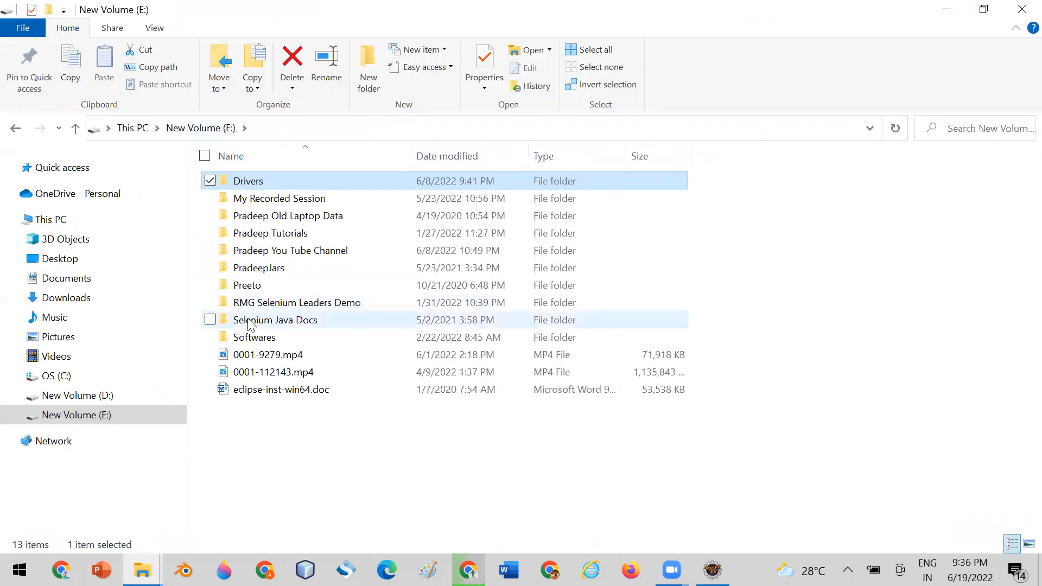
{"action": "double_click", "coordinate": [254, 342]}
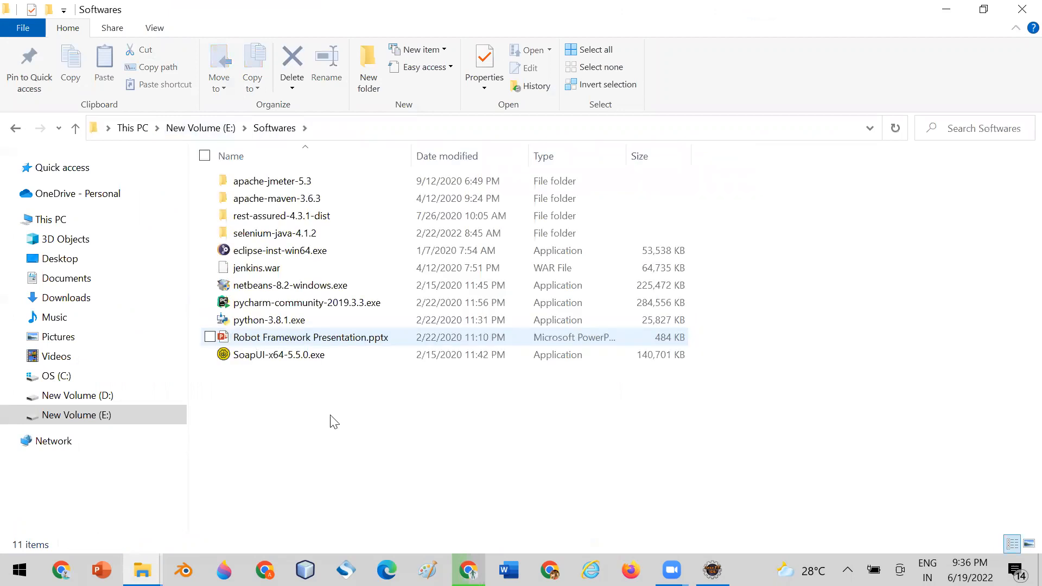
Select jenkins.war and copy the path of its folder, E:\Softwares.
{"action": "left_click", "coordinate": [246, 277]}
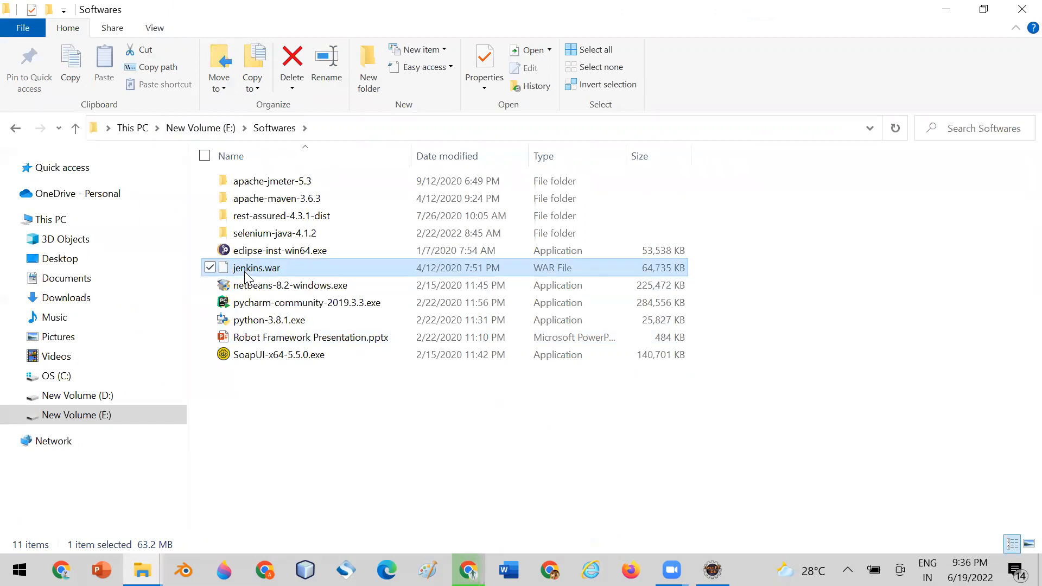
{"action": "left_click", "coordinate": [341, 125]}
{"action": "key", "text": "ctrl+c"}
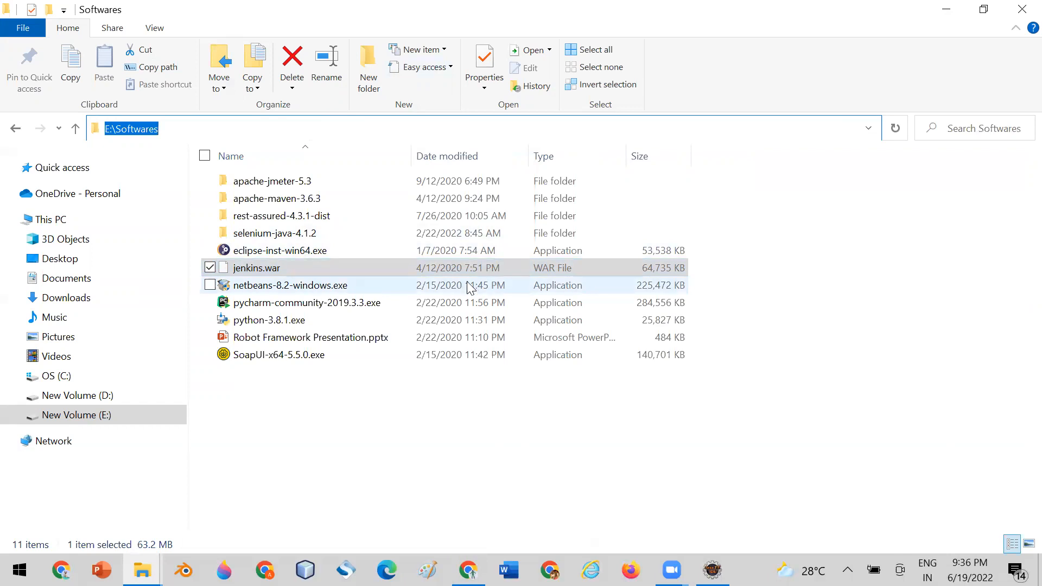
Find Command Prompt with a Windows search for cmd, and open it as administrator, approving the elevation request.
{"action": "right_click", "coordinate": [19, 570]}
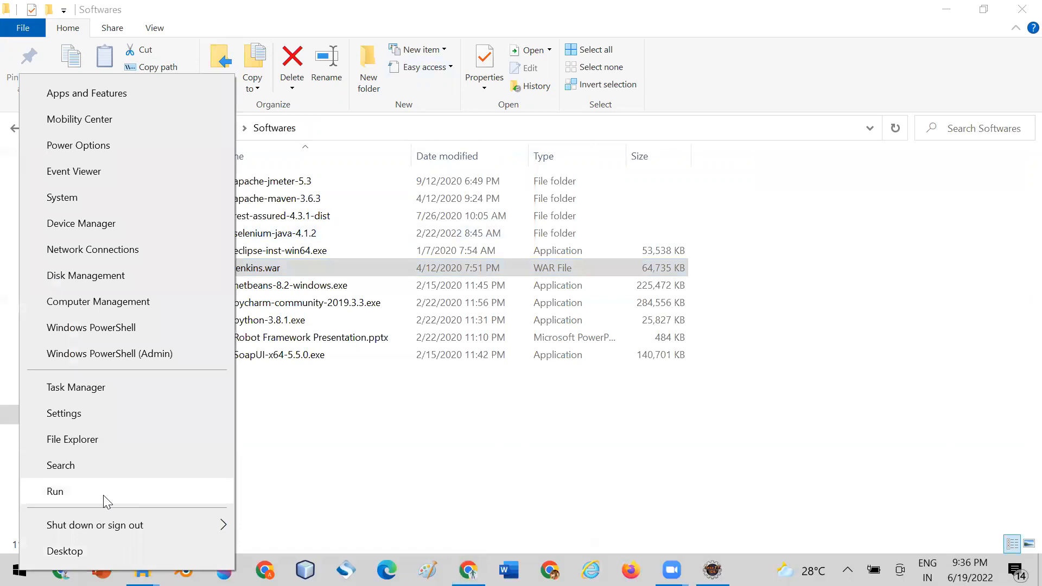
{"action": "left_click", "coordinate": [107, 464]}
{"action": "type", "text": "cmd"}
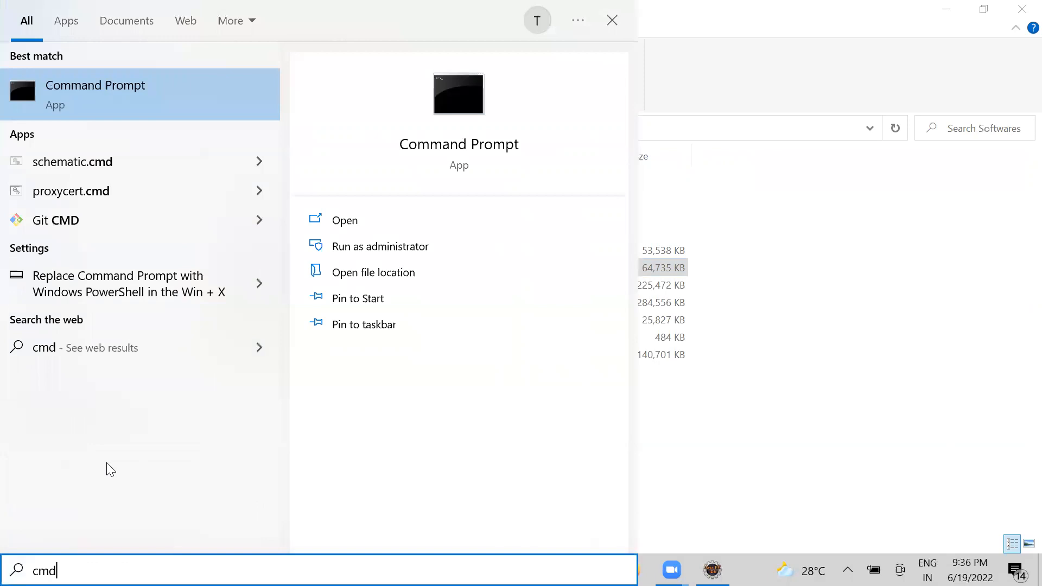
{"action": "right_click", "coordinate": [167, 103]}
{"action": "left_click", "coordinate": [203, 122]}
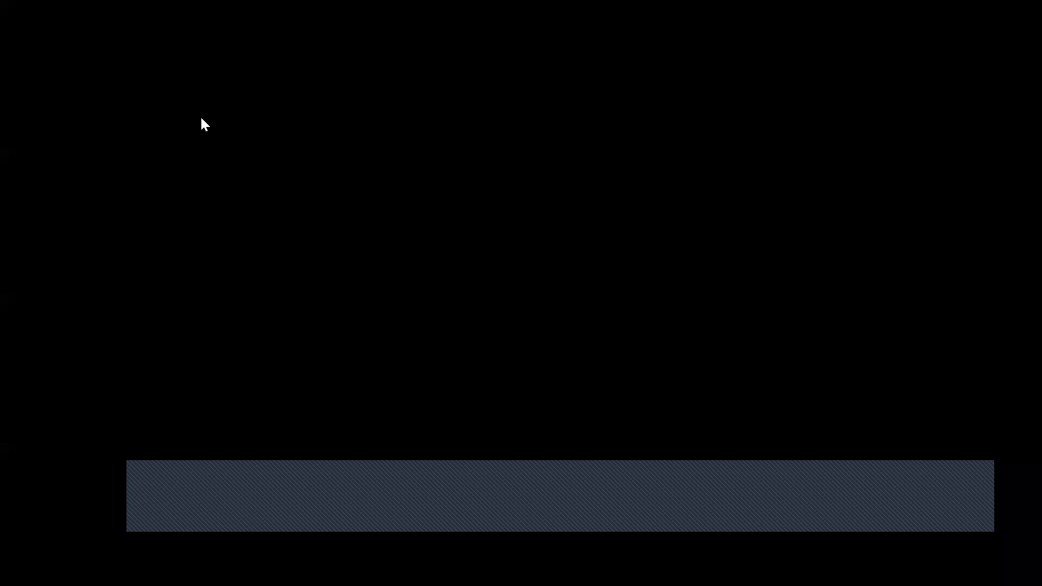
{"action": "left_click", "coordinate": [435, 378]}
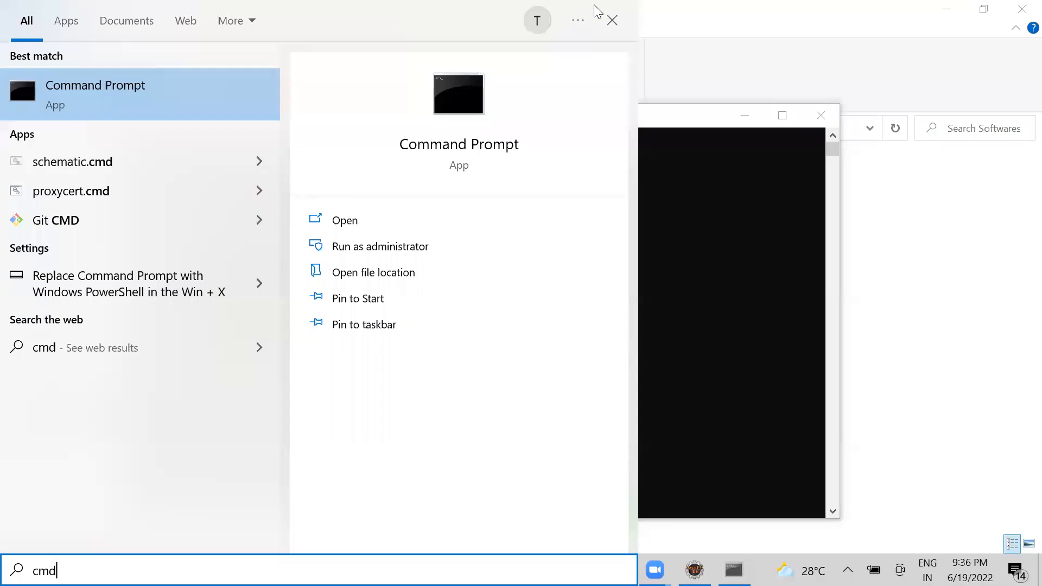
Dismiss the Windows search, then enlarge the administrator Command Prompt and place it below jenkins.war in the Softwares file list.
{"action": "left_click", "coordinate": [610, 22]}
{"action": "left_click_drag", "start_coordinate": [491, 126], "coordinate": [499, 74]}
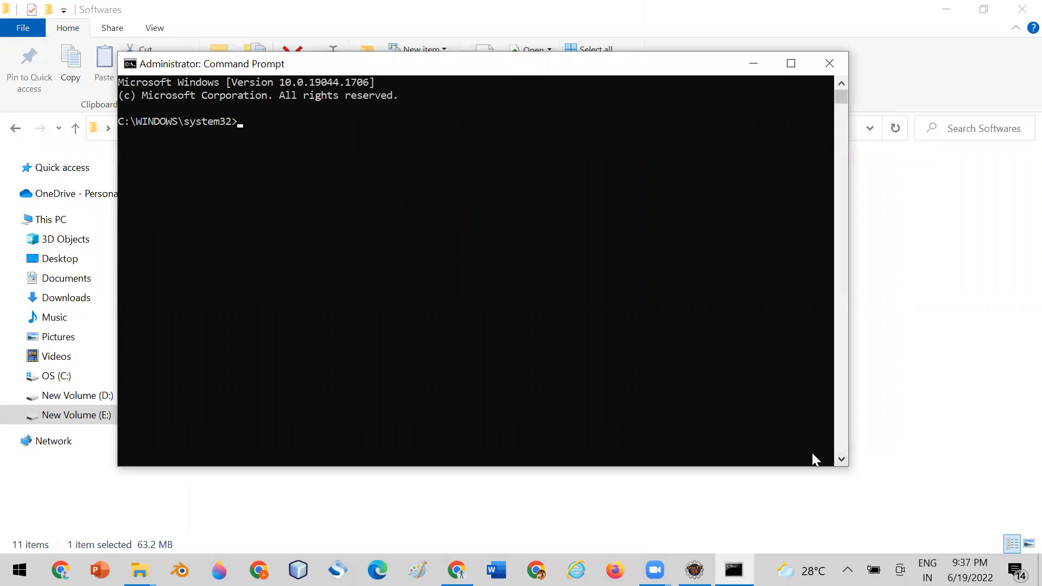
{"action": "left_click_drag", "start_coordinate": [848, 466], "coordinate": [979, 509]}
{"action": "left_click_drag", "start_coordinate": [463, 69], "coordinate": [447, 214]}
{"action": "mouse_move", "coordinate": [462, 302]}
{"action": "left_mouse_down"}
{"action": "mouse_move", "coordinate": [465, 321]}
{"action": "mouse_move", "coordinate": [463, 309]}
{"action": "left_mouse_up"}
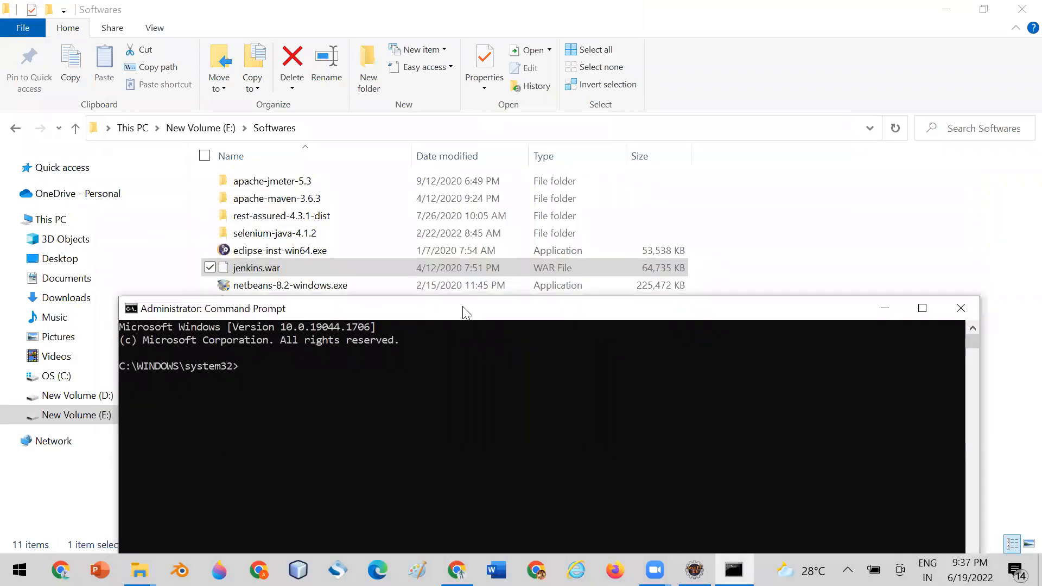
Change the Command Prompt's working directory to the copied path E:\Softwares and switch to the e: drive.
{"action": "type", "text": "cd"}
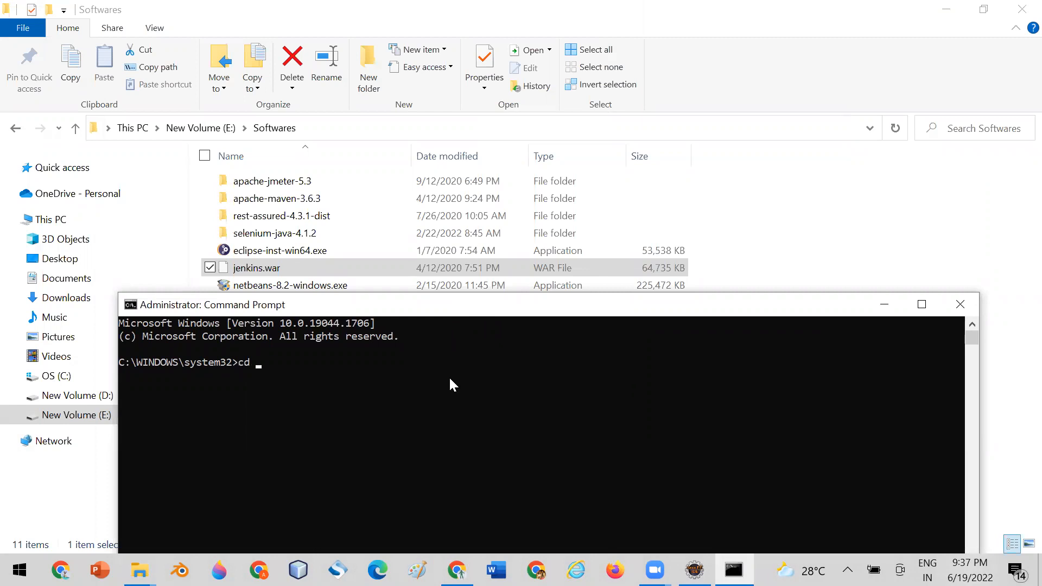
{"action": "key", "text": "ctrl+v"}
{"action": "key", "text": "Return"}
{"action": "type", "text": "e:"}
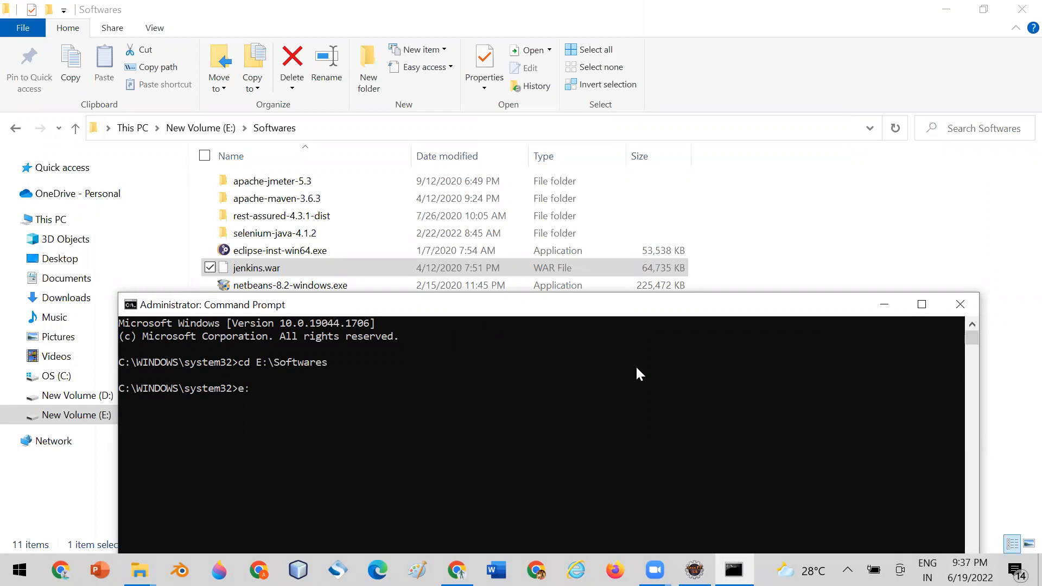
{"action": "key", "text": "Return"}
Enter the command java -jar jenkins.war at the E:\Softwares prompt without running it, keeping the whole window in view.
{"action": "left_click_drag", "start_coordinate": [426, 304], "coordinate": [714, 26]}
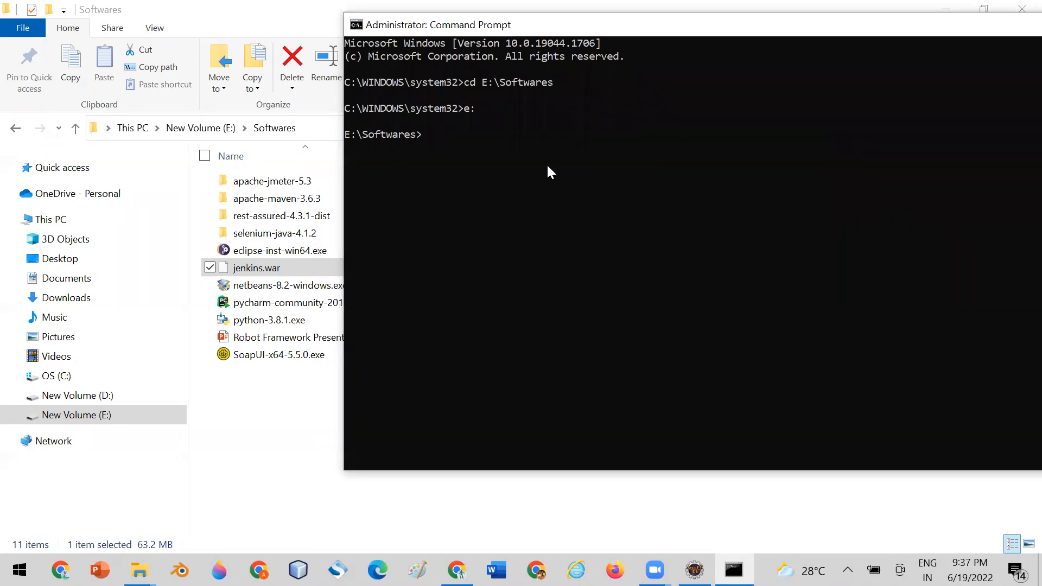
{"action": "type", "text": "java -jar je"}
{"action": "key", "text": "Tab"}
{"action": "left_click_drag", "start_coordinate": [620, 32], "coordinate": [374, 27]}
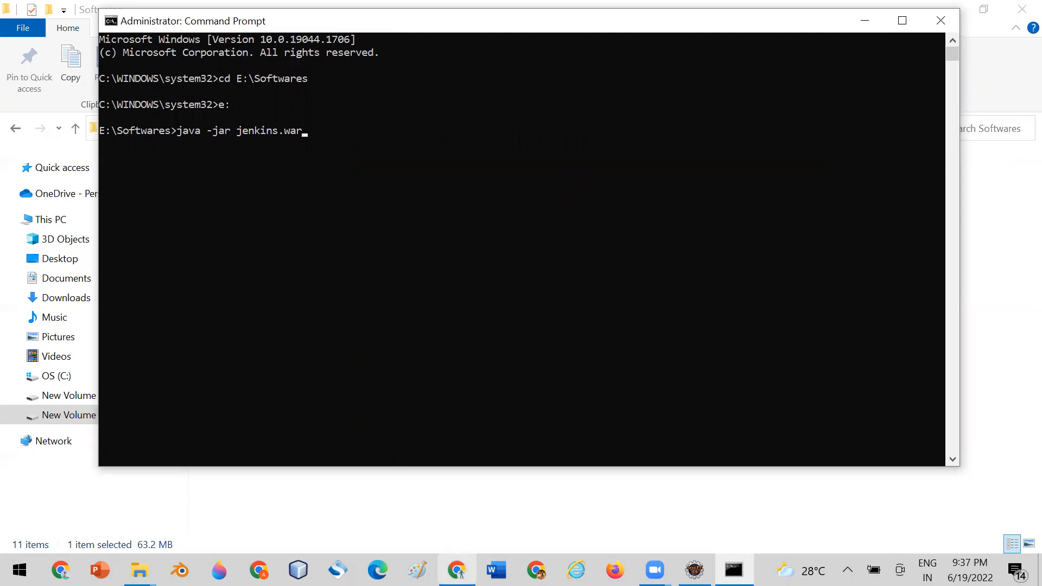
Switch to Chrome, request the Windows installer of Jenkins 2.355 from the download page, and return to the Google results.
{"action": "left_click", "coordinate": [457, 570]}
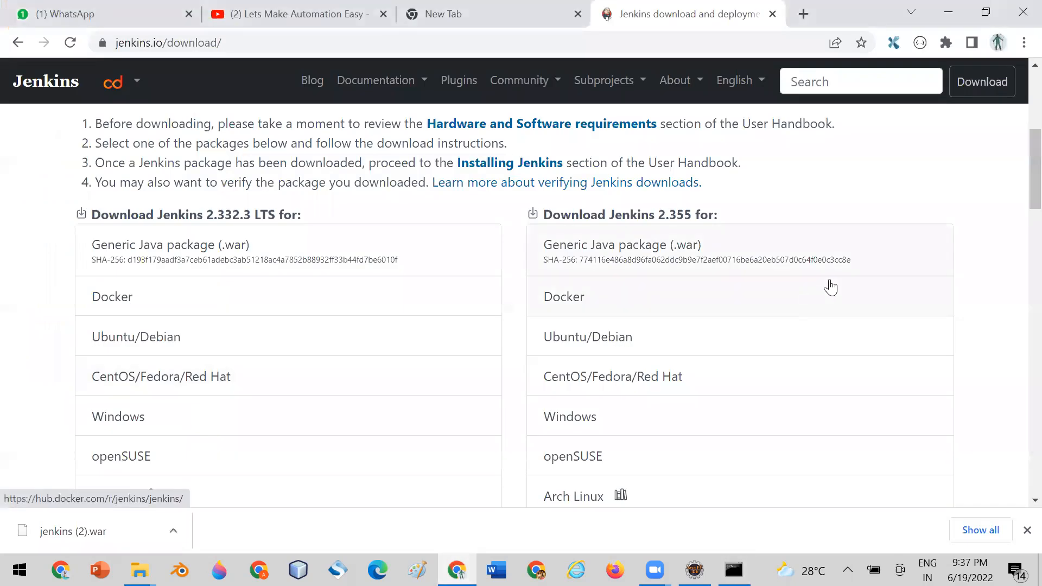
{"action": "scroll", "coordinate": [831, 287], "scroll_direction": "down", "scroll_amount": 1}
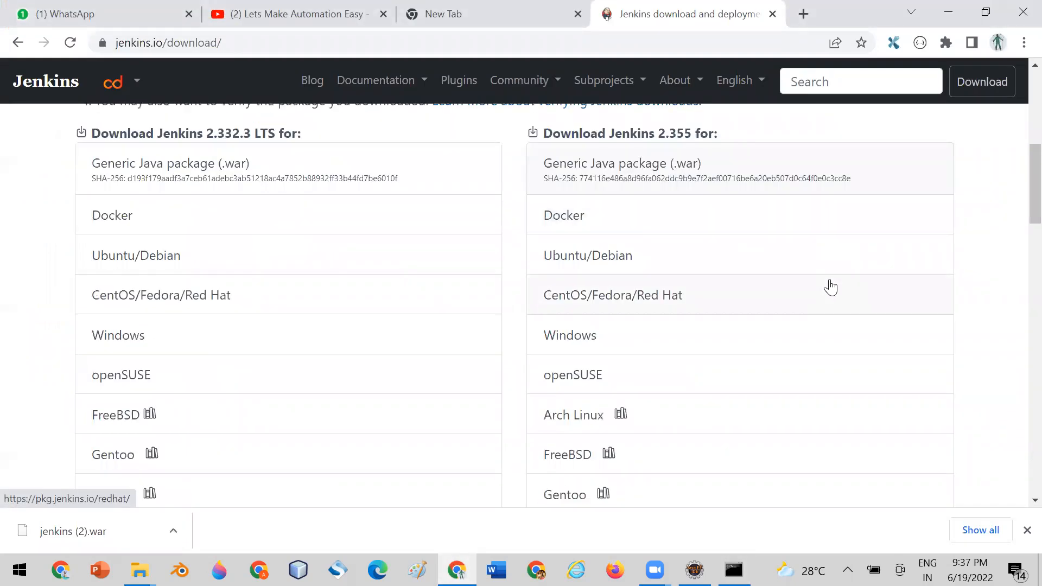
{"action": "scroll", "coordinate": [815, 262], "scroll_direction": "down", "scroll_amount": 2}
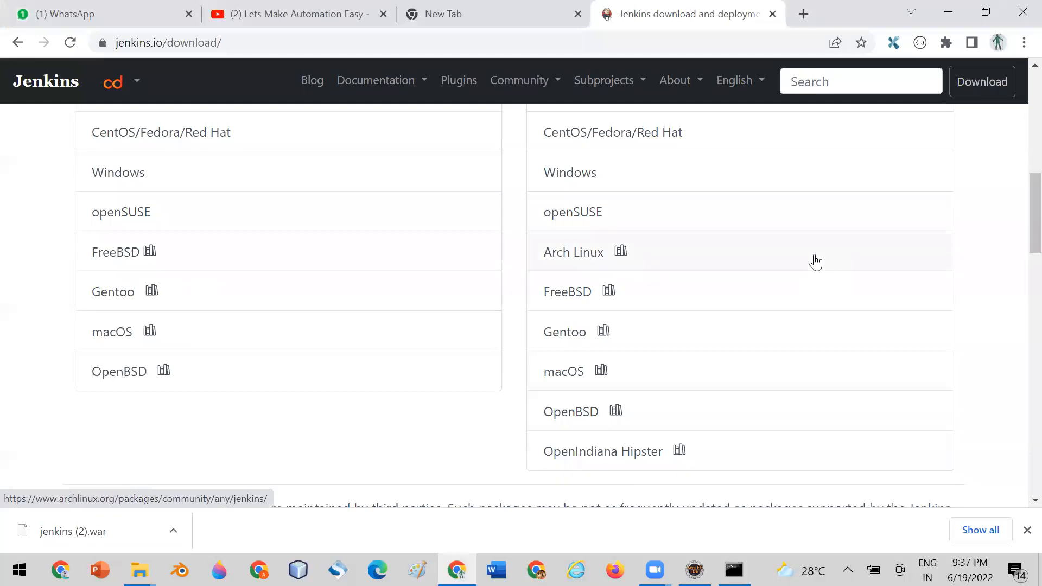
{"action": "scroll", "coordinate": [814, 262], "scroll_direction": "up", "scroll_amount": 2}
{"action": "left_click", "coordinate": [617, 335]}
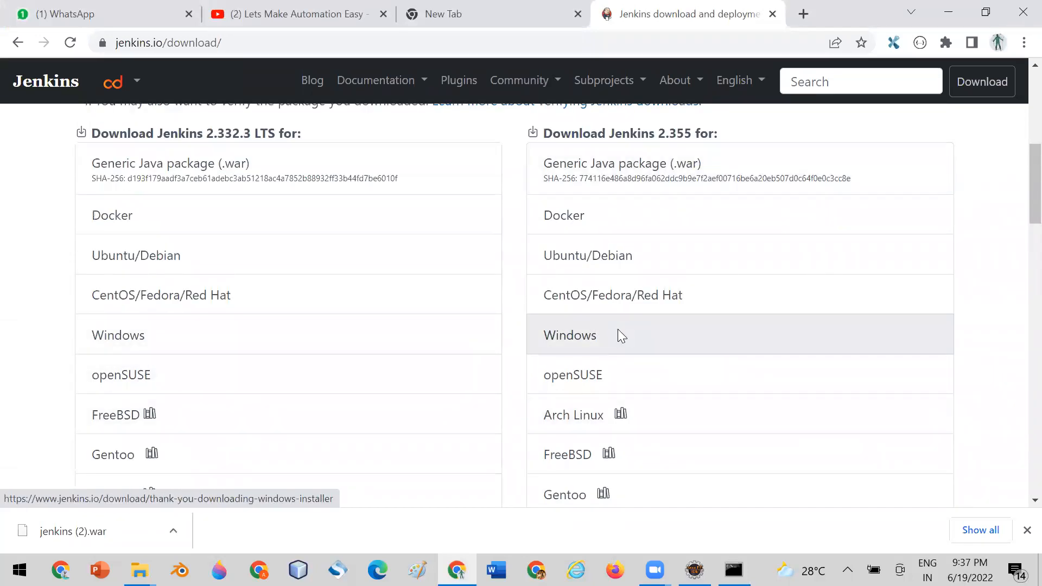
{"action": "scroll", "coordinate": [622, 336], "scroll_direction": "down", "scroll_amount": 3}
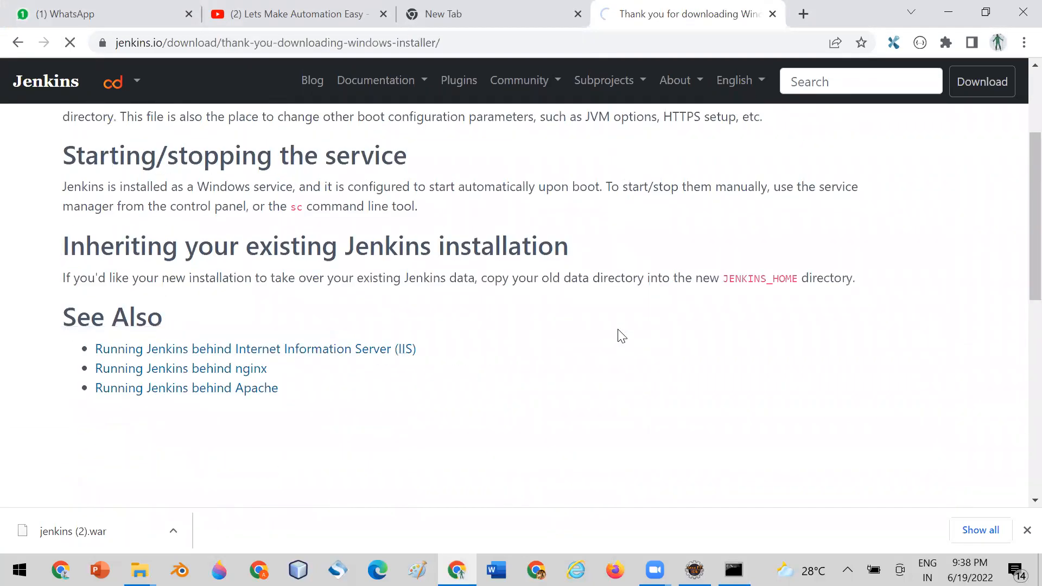
{"action": "scroll", "coordinate": [621, 336], "scroll_direction": "down", "scroll_amount": 3}
{"action": "scroll", "coordinate": [621, 336], "scroll_direction": "down", "scroll_amount": 5}
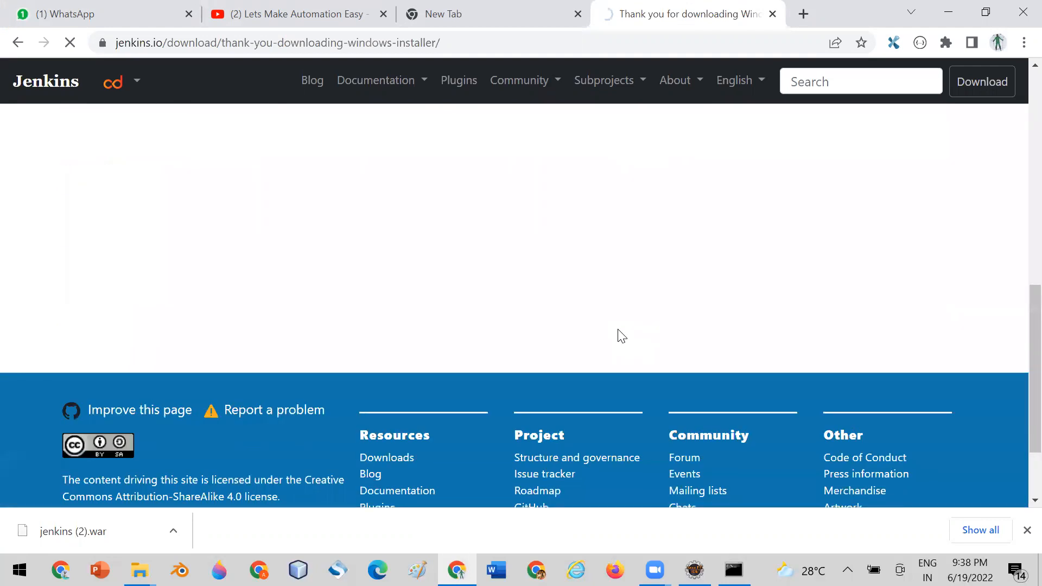
{"action": "scroll", "coordinate": [621, 337], "scroll_direction": "up", "scroll_amount": 5}
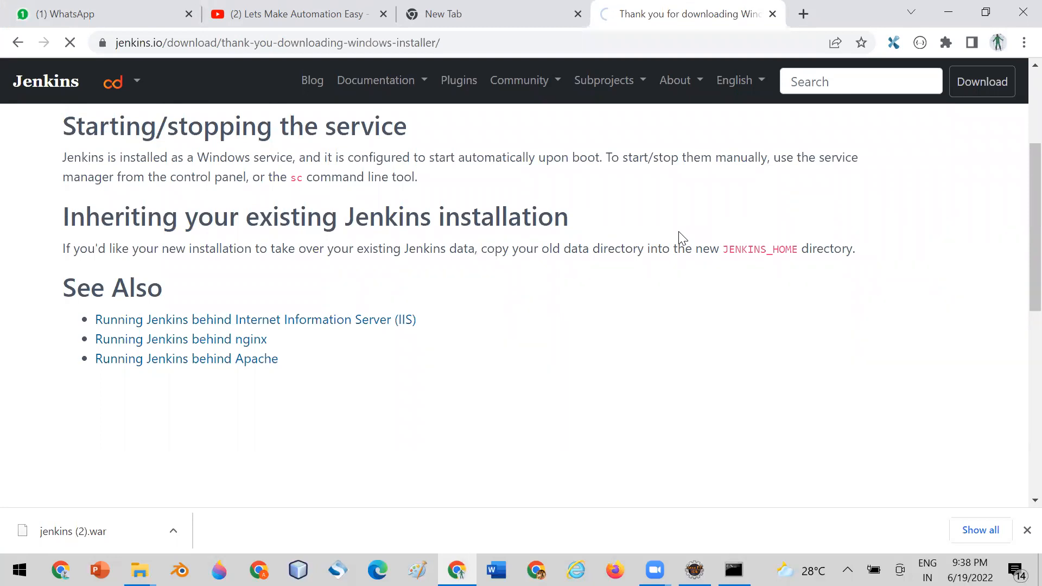
{"action": "left_click", "coordinate": [18, 43]}
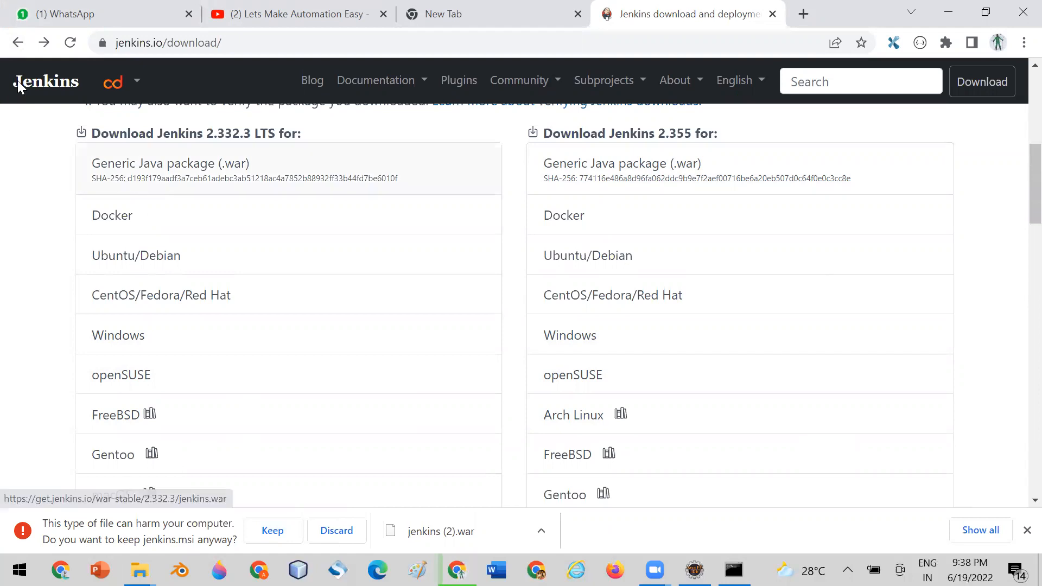
{"action": "left_click", "coordinate": [17, 43]}
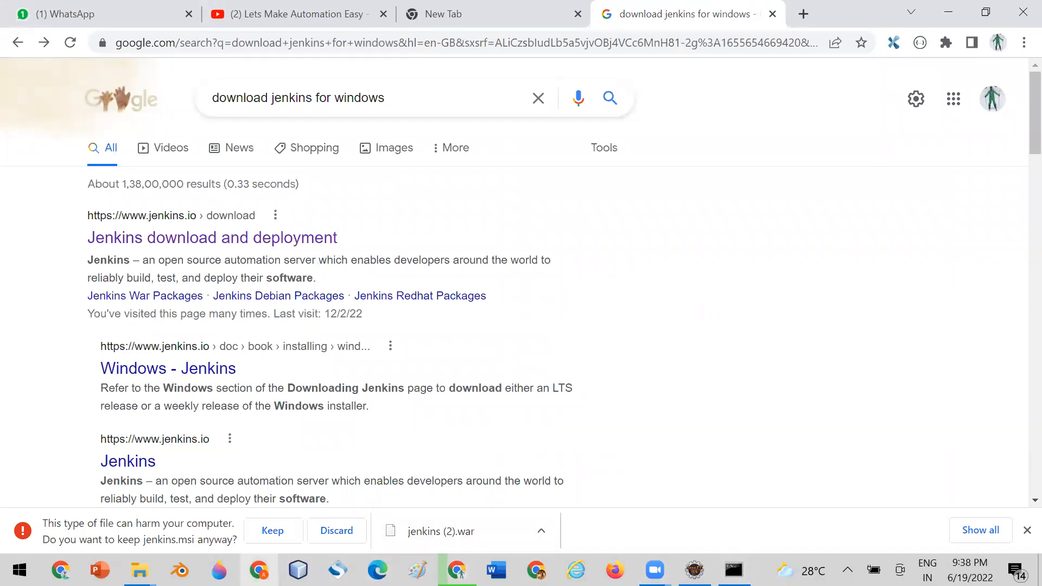
Return to the administrator Command Prompt, run java -jar jenkins.war and highlight the final status message in its log.
{"action": "mouse_move", "coordinate": [140, 570]}
{"action": "left_click", "coordinate": [109, 525]}
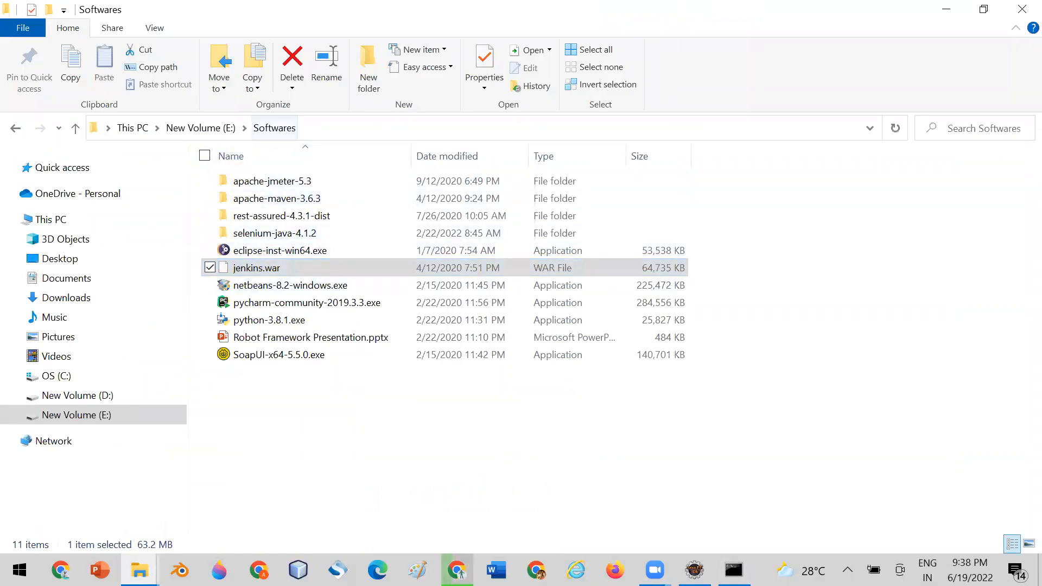
{"action": "left_click", "coordinate": [734, 570]}
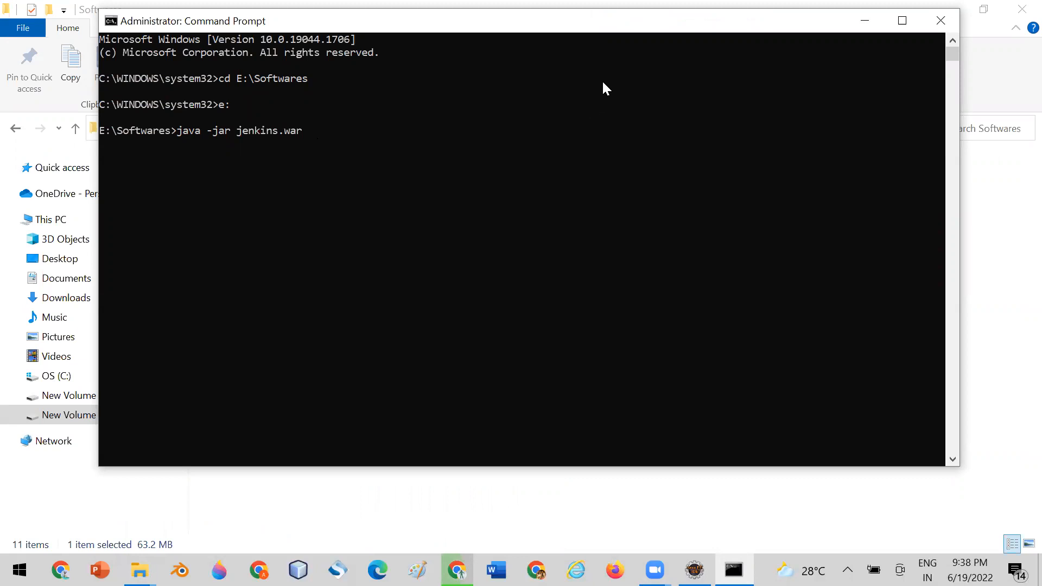
{"action": "left_click_drag", "start_coordinate": [662, 25], "coordinate": [630, 29]}
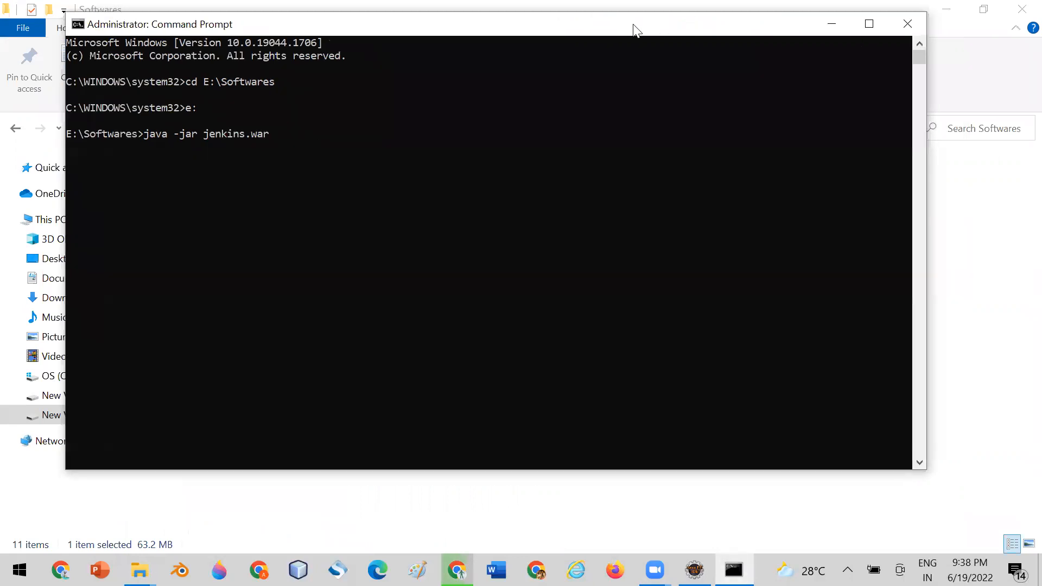
{"action": "key", "text": "Return"}
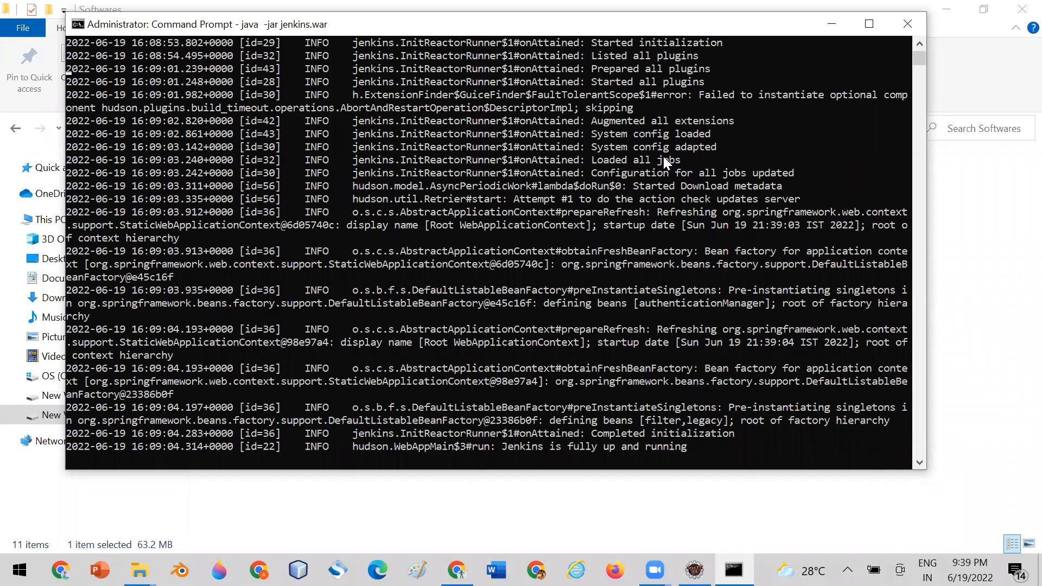
{"action": "left_click", "coordinate": [503, 448]}
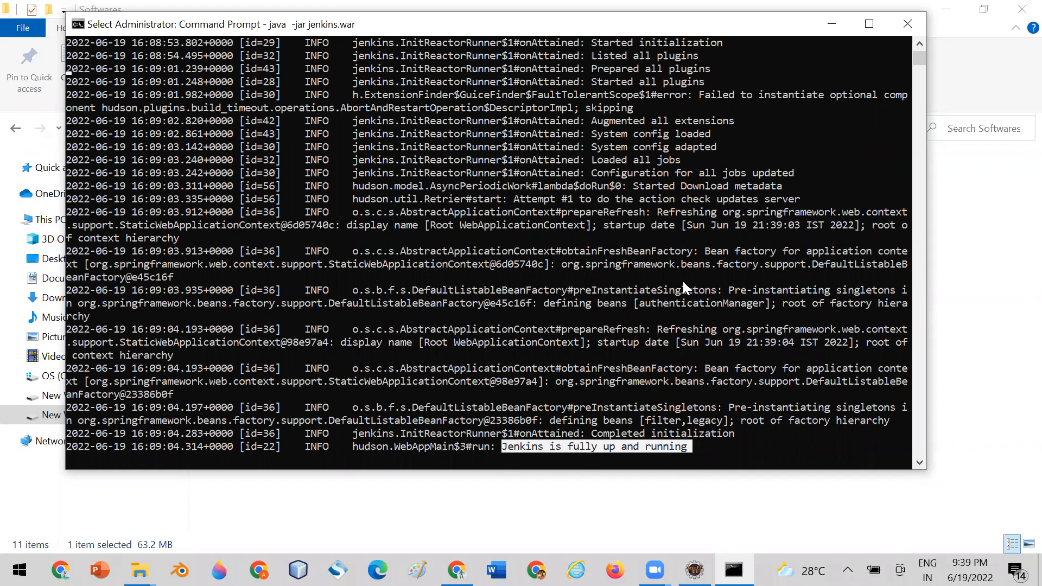
Open localhost:8080 in Chrome's empty tab, then discard the jenkins.msi download and close the downloads bar.
{"action": "left_click", "coordinate": [456, 569]}
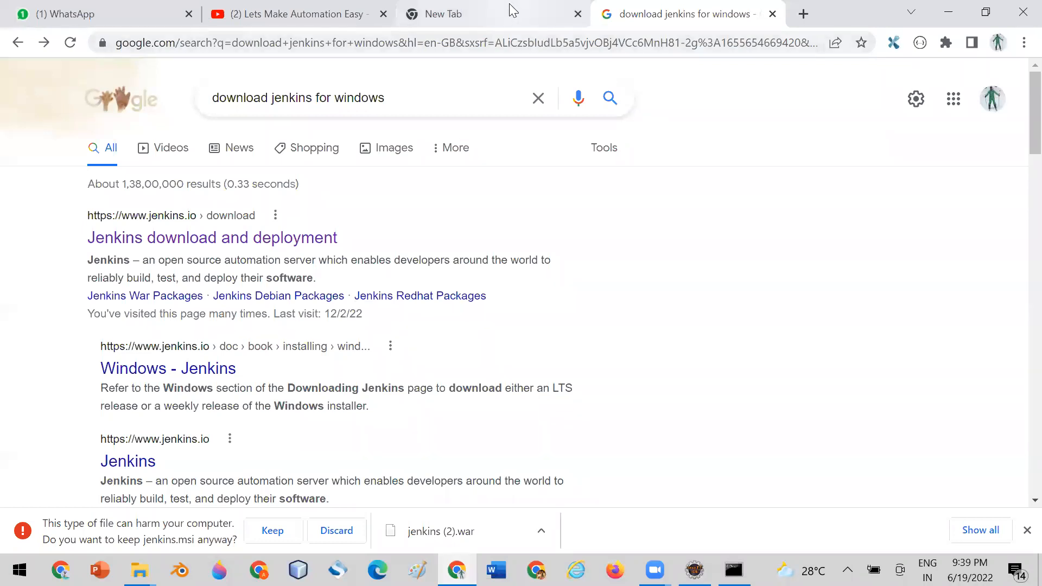
{"action": "left_click", "coordinate": [535, 20]}
{"action": "left_click", "coordinate": [293, 42]}
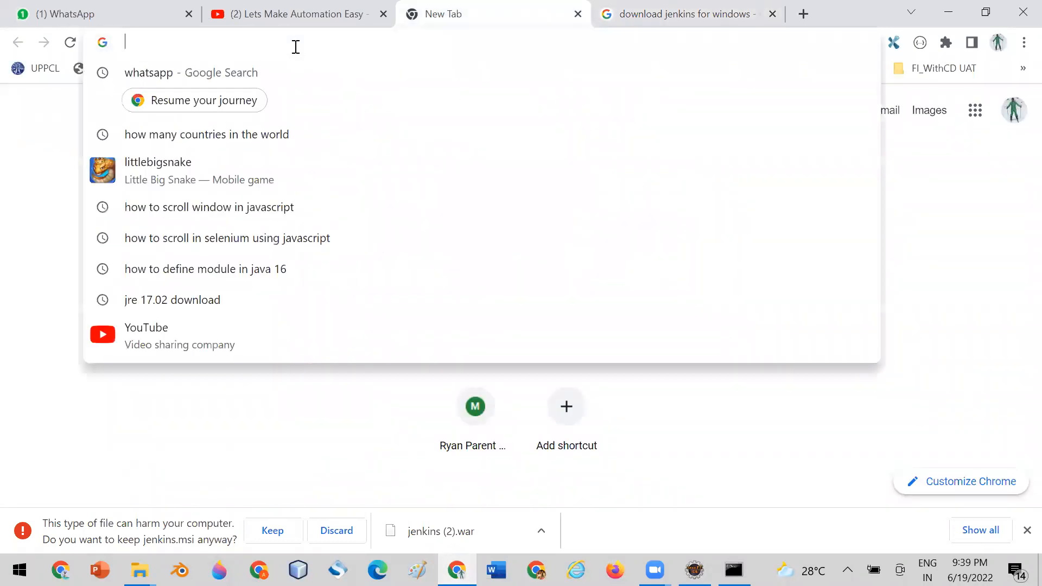
{"action": "type", "text": "lo"}
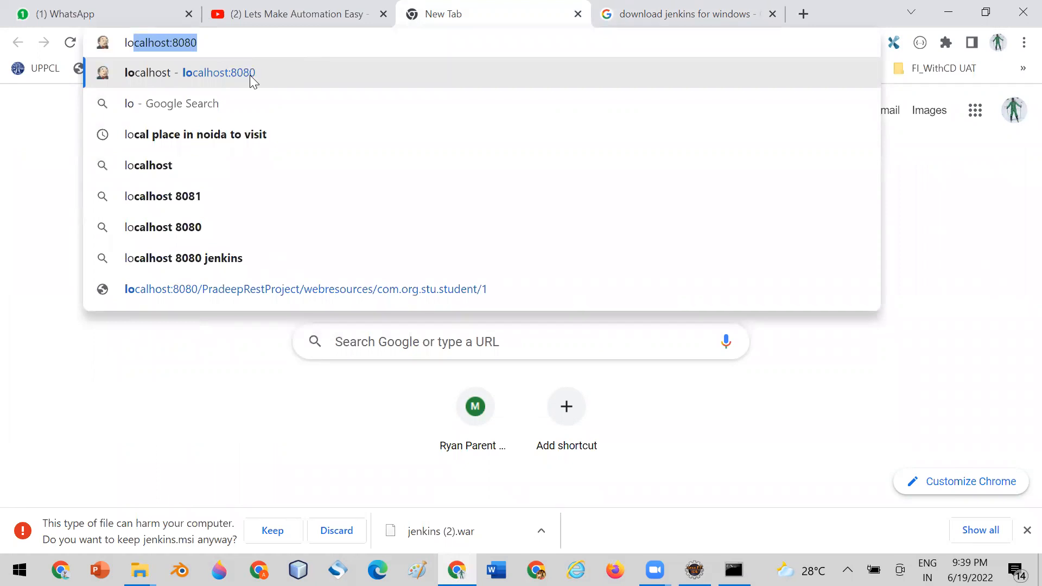
{"action": "left_click", "coordinate": [252, 82]}
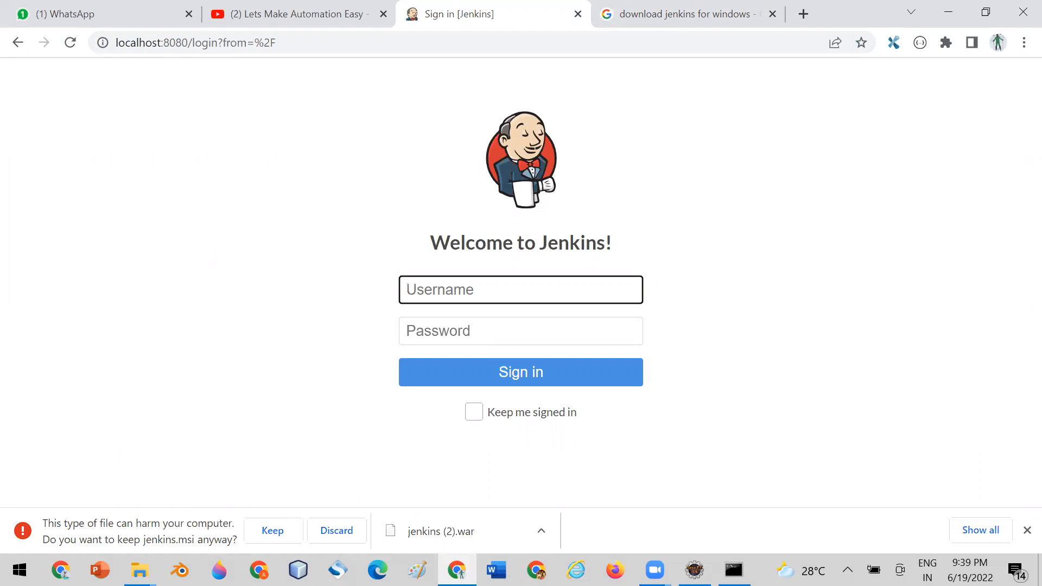
{"action": "left_click", "coordinate": [356, 535]}
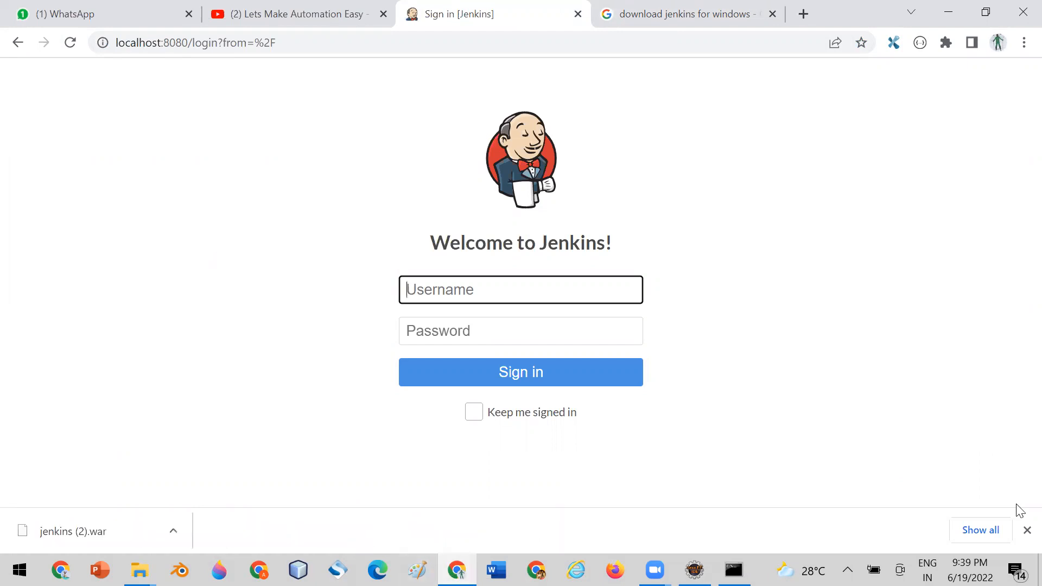
{"action": "left_click", "coordinate": [1026, 531]}
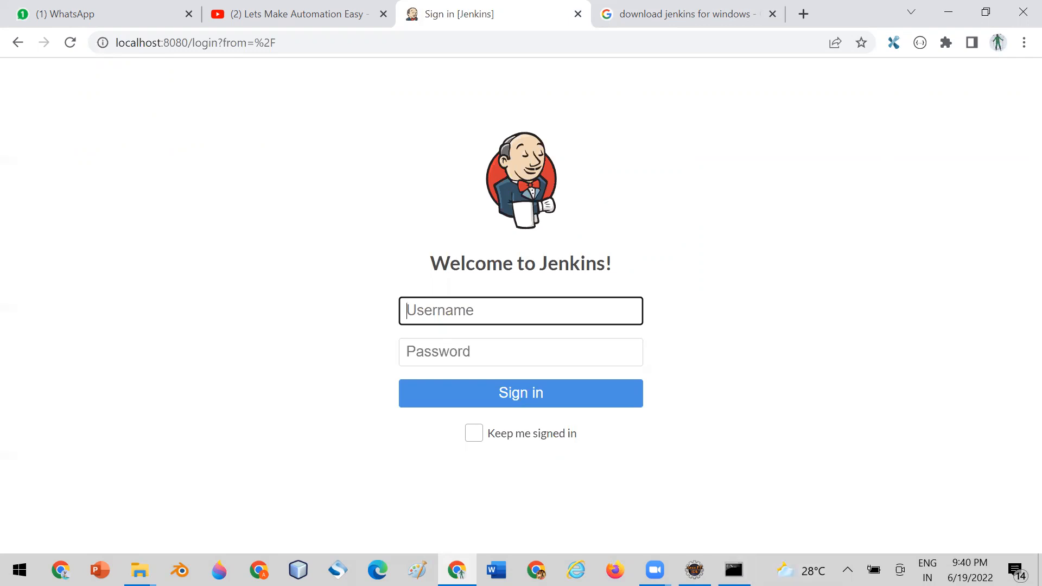
{"action": "left_click", "coordinate": [734, 570]}
{"action": "right_click", "coordinate": [772, 561]}
{"action": "left_click", "coordinate": [814, 464]}
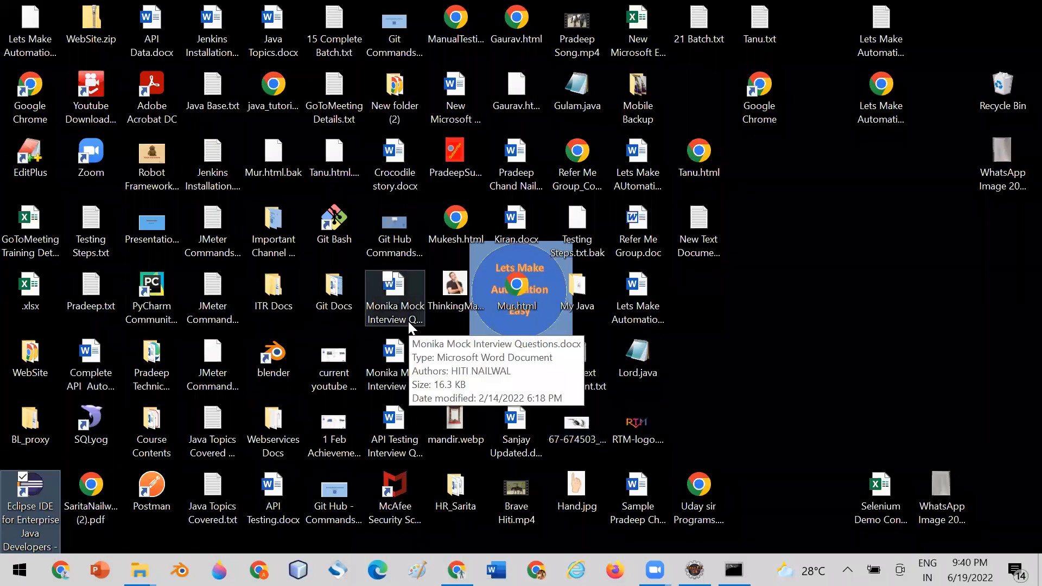
{"action": "left_click", "coordinate": [209, 162]}
{"action": "double_click", "coordinate": [209, 162]}
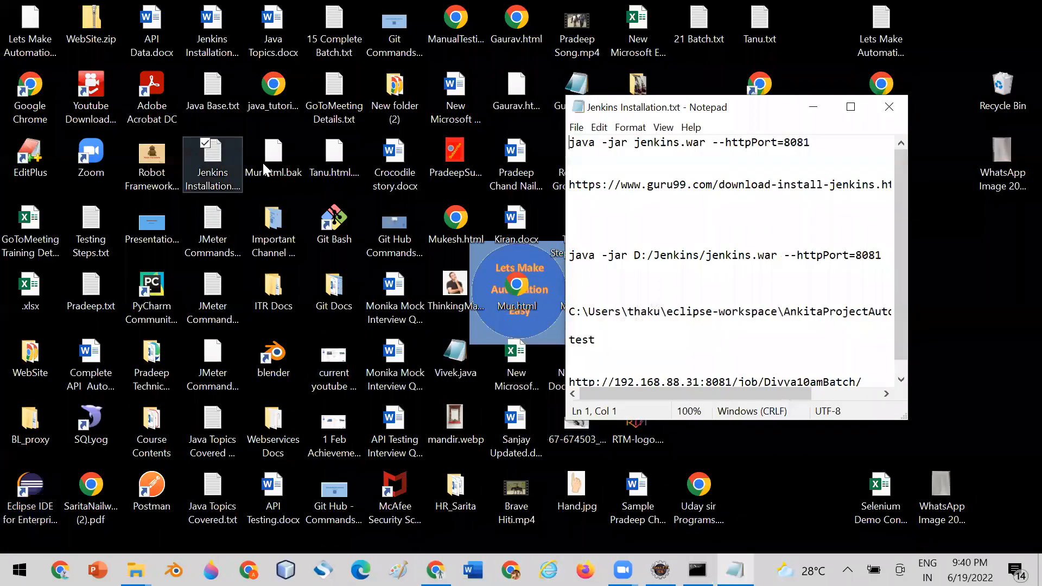
{"action": "left_click", "coordinate": [850, 107]}
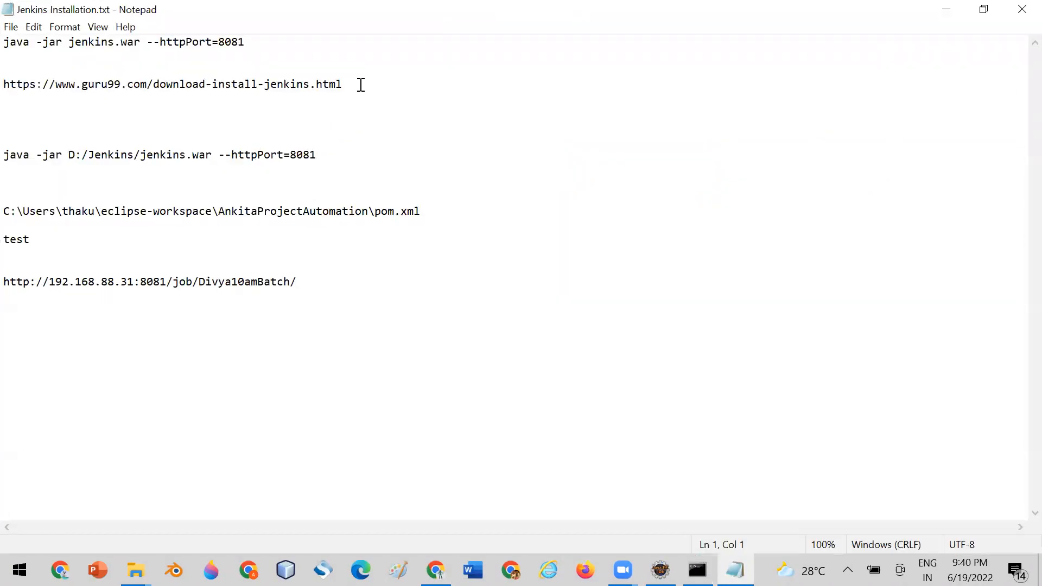
{"action": "left_click_drag", "start_coordinate": [361, 85], "coordinate": [5, 84]}
{"action": "key", "text": "ctrl+c"}
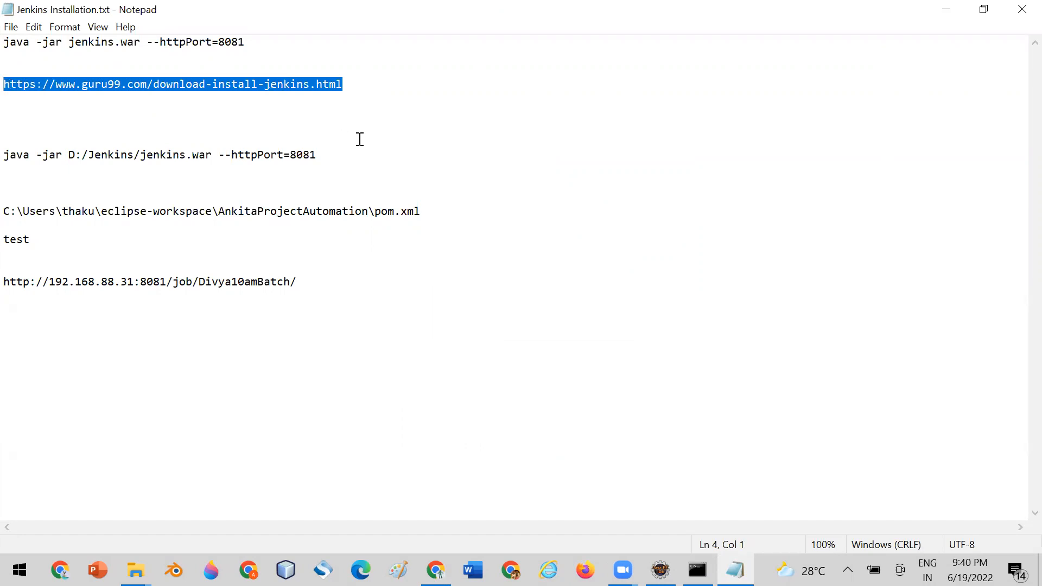
Open the copied Guru99 Jenkins installation link in a new Chrome tab and close the car advertisement beside the article.
{"action": "left_click", "coordinate": [435, 569]}
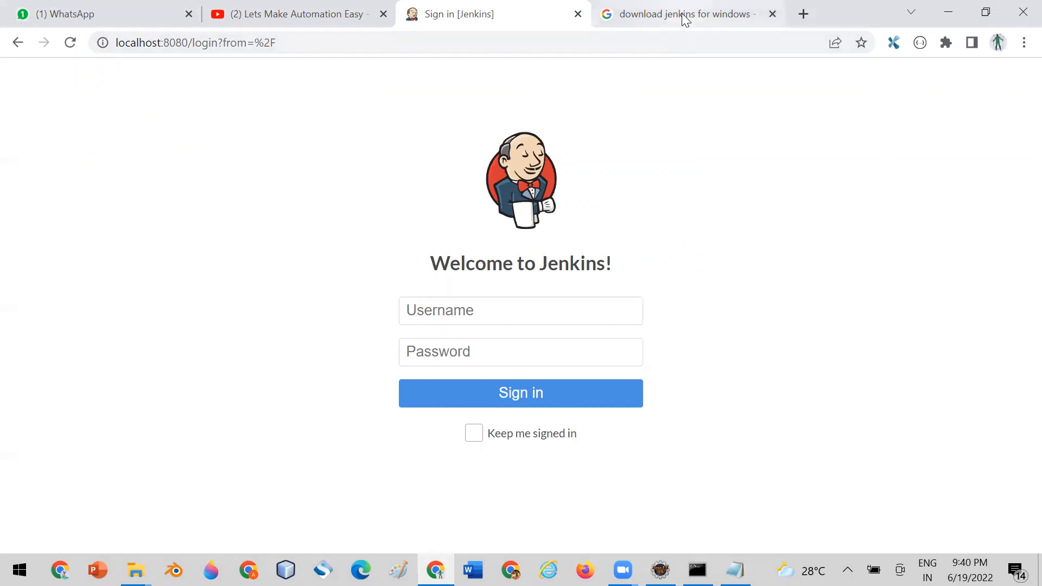
{"action": "left_click", "coordinate": [804, 13]}
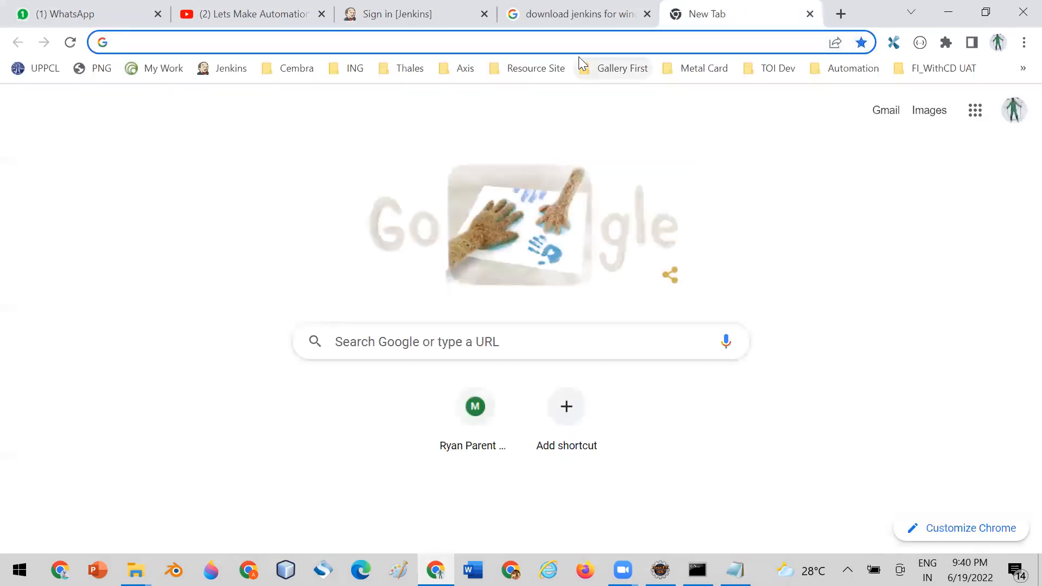
{"action": "key", "text": "ctrl+v"}
{"action": "key", "text": "Return"}
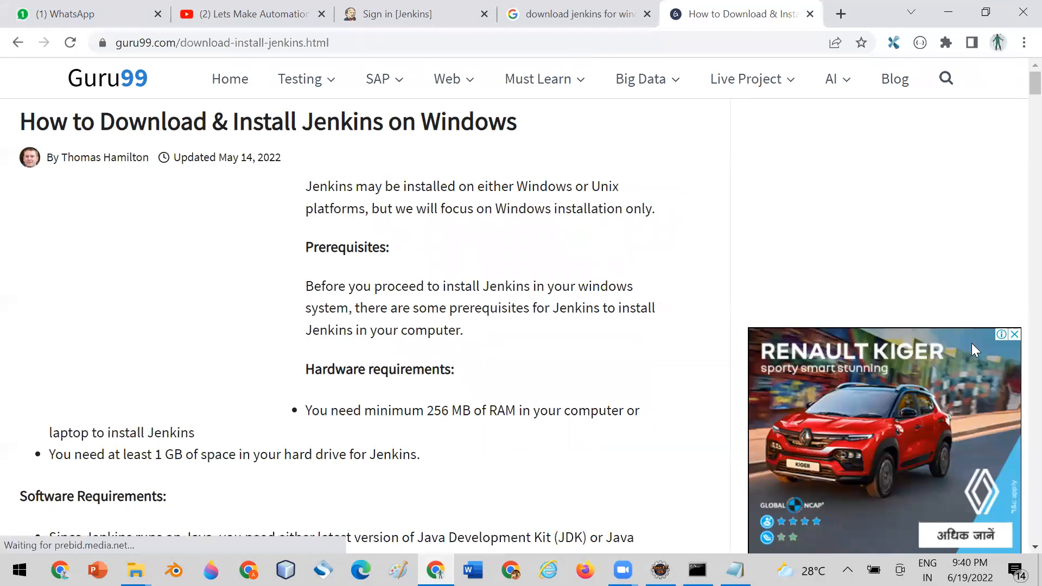
{"action": "left_click", "coordinate": [1015, 335]}
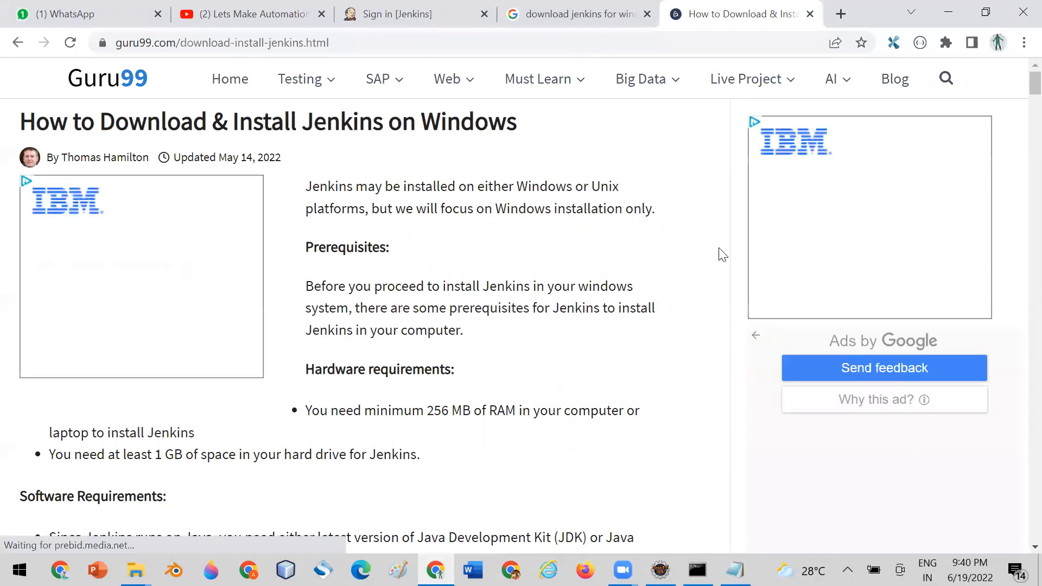
{"action": "scroll", "coordinate": [679, 242], "scroll_direction": "down", "scroll_amount": 5}
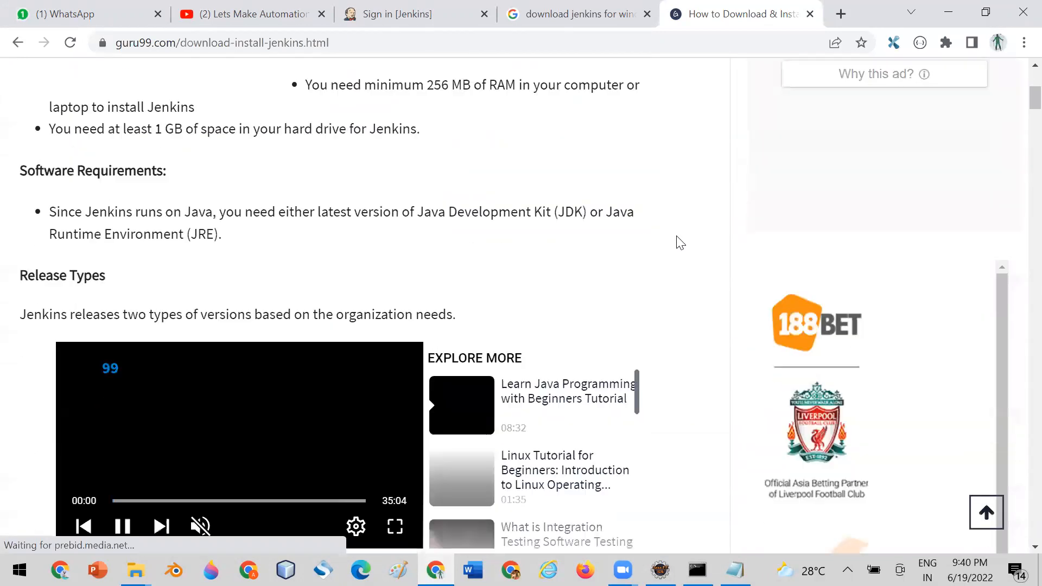
Go to the "How to Download Jenkins?" section of the Guru99 article and close the floating tutorial video.
{"action": "scroll", "coordinate": [678, 243], "scroll_direction": "down", "scroll_amount": 10}
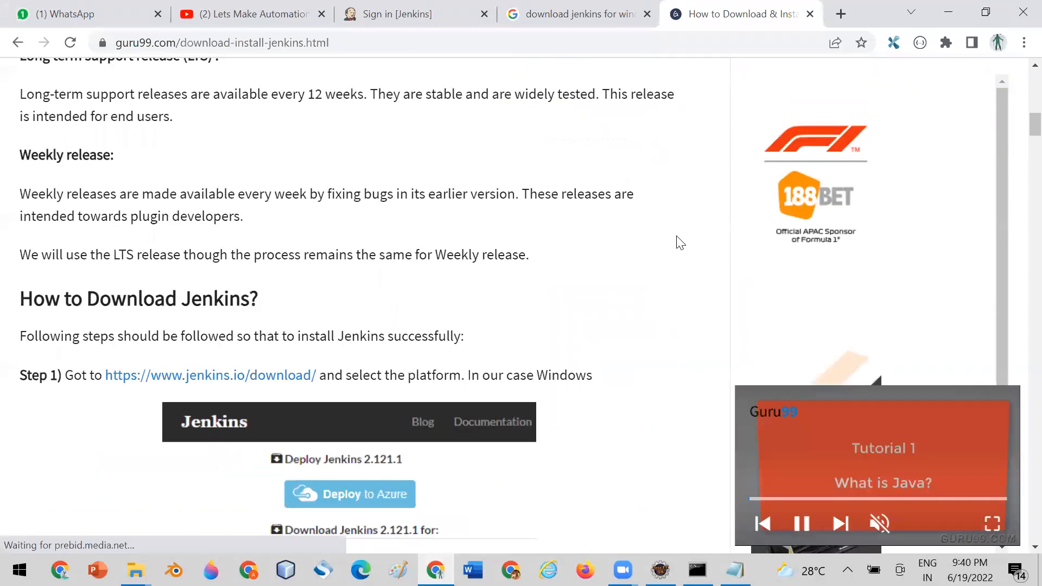
{"action": "scroll", "coordinate": [679, 243], "scroll_direction": "down", "scroll_amount": 4}
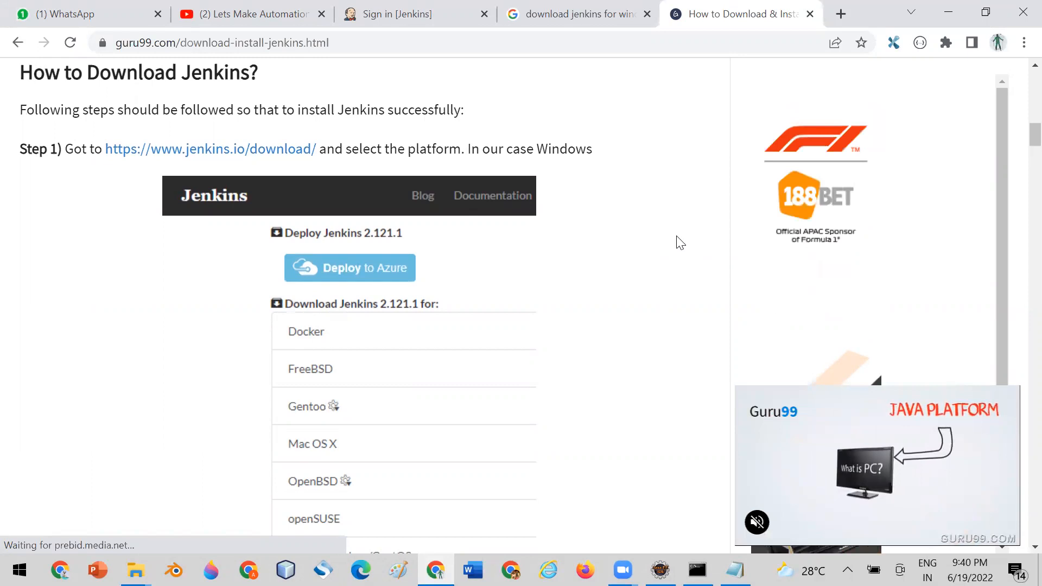
{"action": "mouse_move", "coordinate": [1006, 394]}
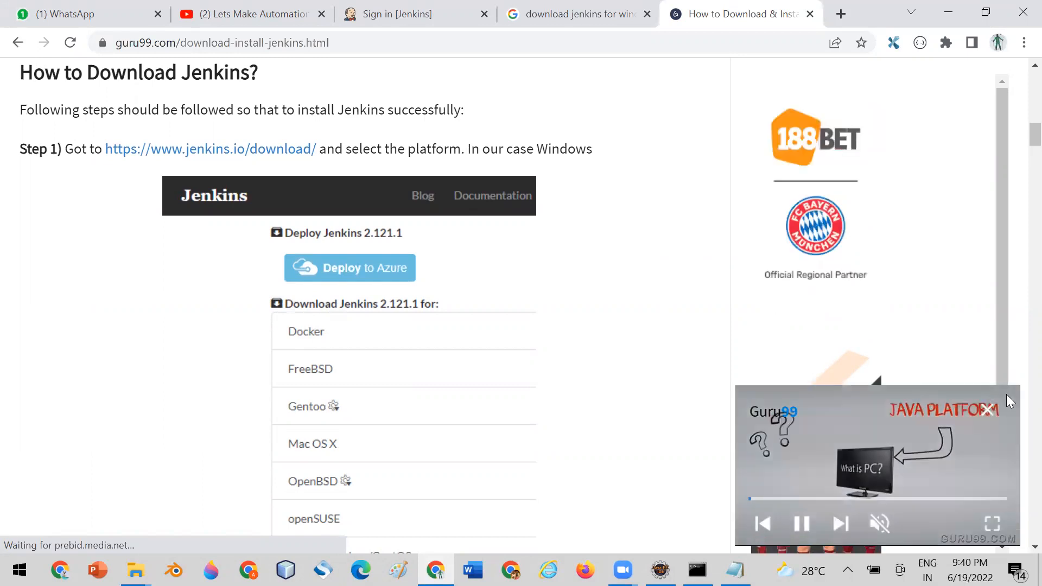
{"action": "left_click", "coordinate": [986, 414]}
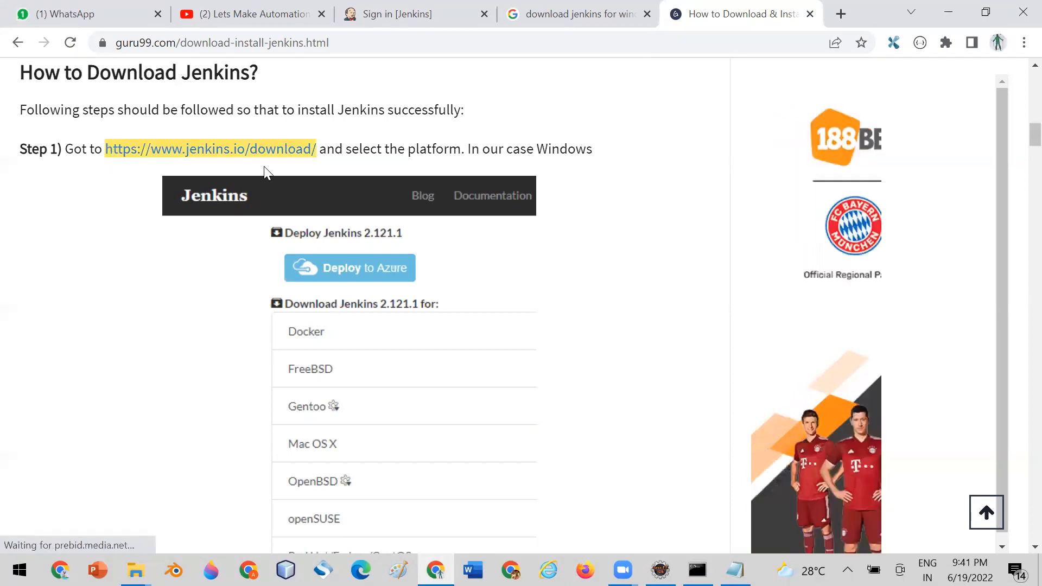
Review the guide's download steps, from choosing the Windows platform to launching jenkins.msi and its setup wizard.
{"action": "scroll", "coordinate": [268, 163], "scroll_direction": "down", "scroll_amount": 2}
{"action": "scroll", "coordinate": [272, 169], "scroll_direction": "down", "scroll_amount": 2}
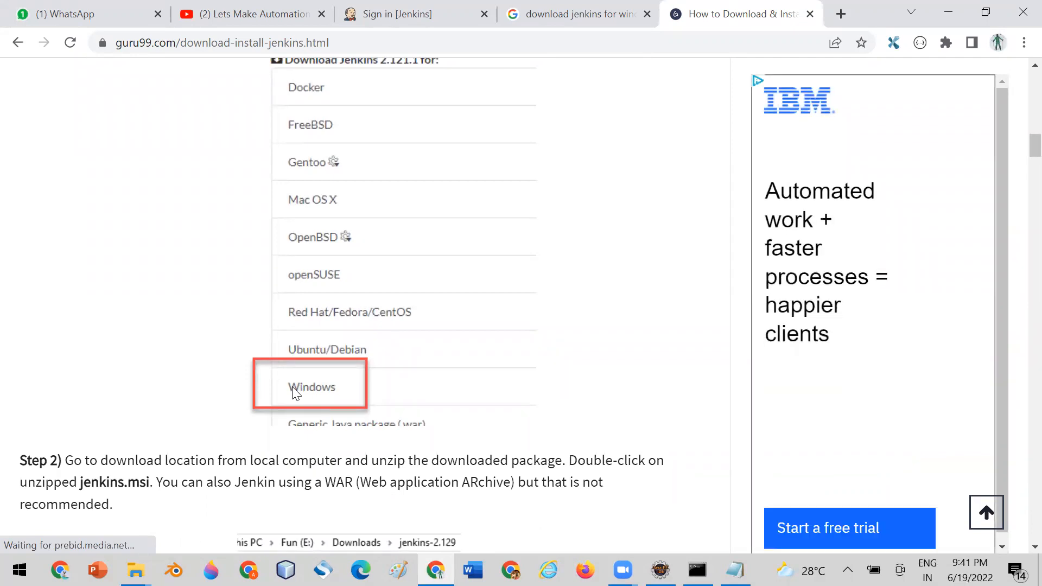
{"action": "scroll", "coordinate": [292, 387], "scroll_direction": "up", "scroll_amount": 1}
{"action": "scroll", "coordinate": [292, 387], "scroll_direction": "down", "scroll_amount": 1}
{"action": "scroll", "coordinate": [292, 387], "scroll_direction": "down", "scroll_amount": 3}
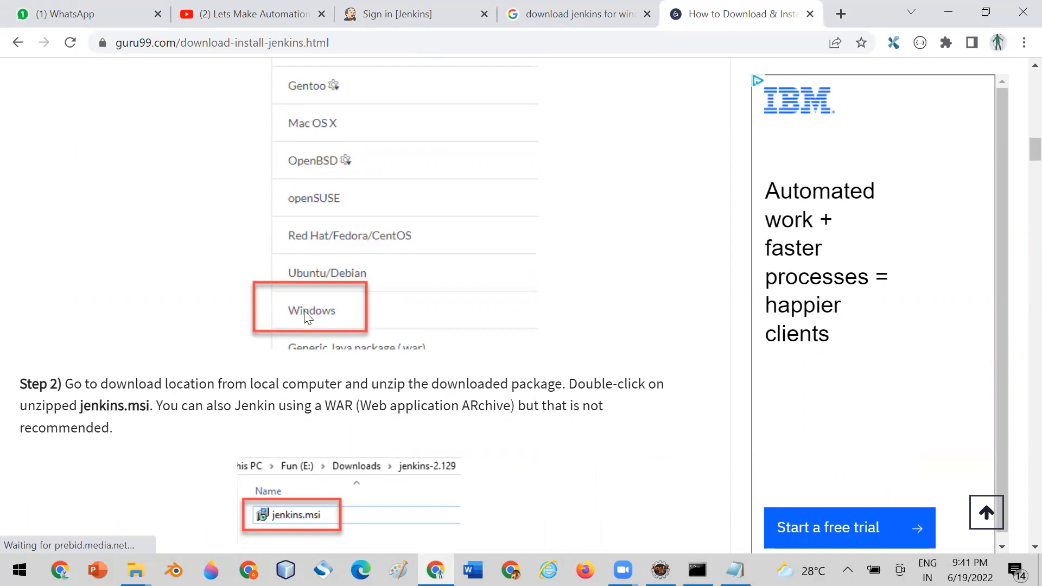
{"action": "scroll", "coordinate": [303, 310], "scroll_direction": "up", "scroll_amount": 4}
{"action": "scroll", "coordinate": [255, 201], "scroll_direction": "down", "scroll_amount": 1}
{"action": "scroll", "coordinate": [259, 201], "scroll_direction": "up", "scroll_amount": 1}
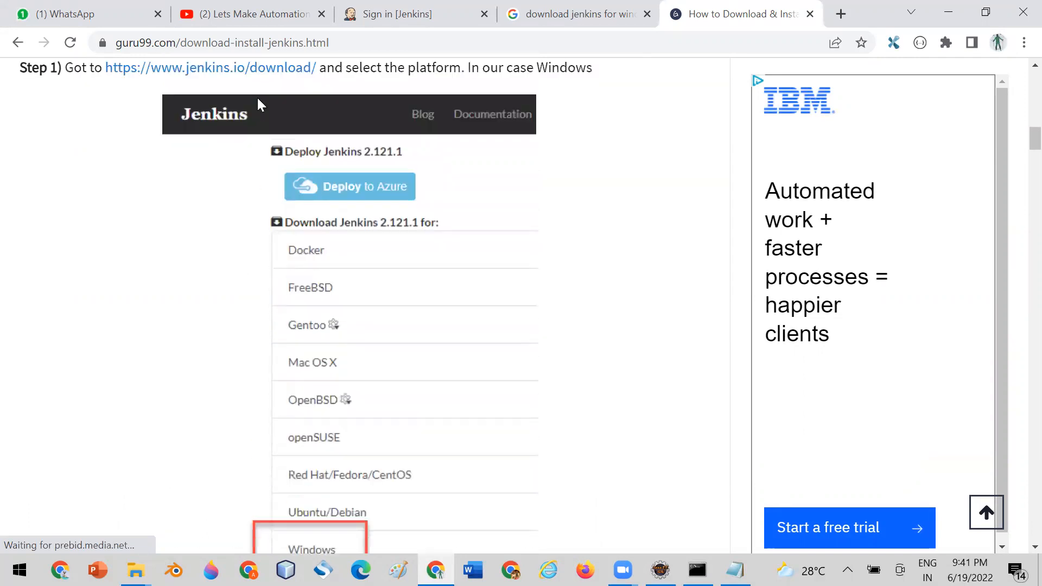
{"action": "scroll", "coordinate": [310, 239], "scroll_direction": "down", "scroll_amount": 4}
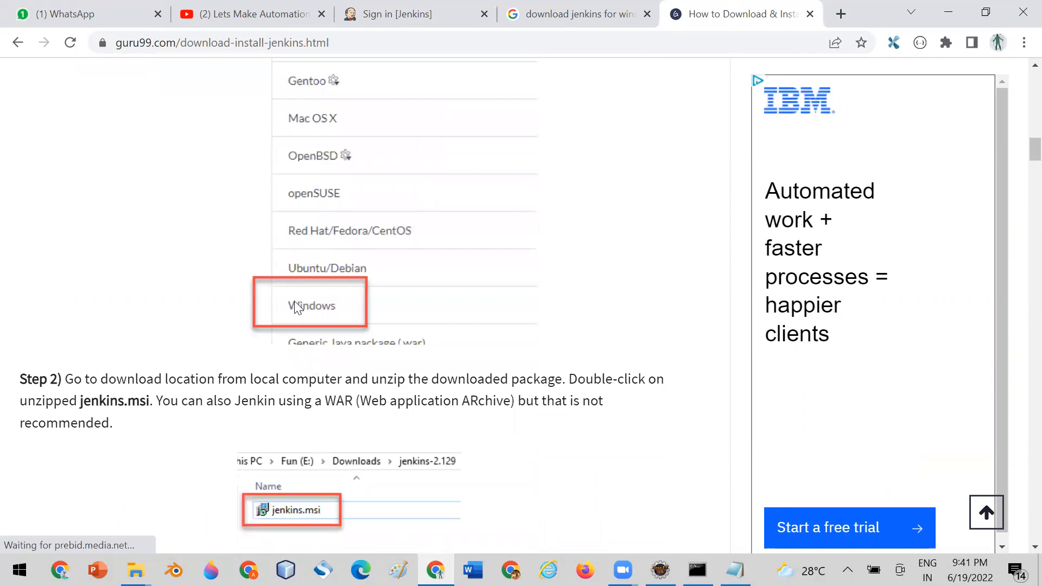
{"action": "scroll", "coordinate": [296, 308], "scroll_direction": "down", "scroll_amount": 1}
{"action": "scroll", "coordinate": [296, 308], "scroll_direction": "up", "scroll_amount": 1}
{"action": "scroll", "coordinate": [296, 302], "scroll_direction": "down", "scroll_amount": 2}
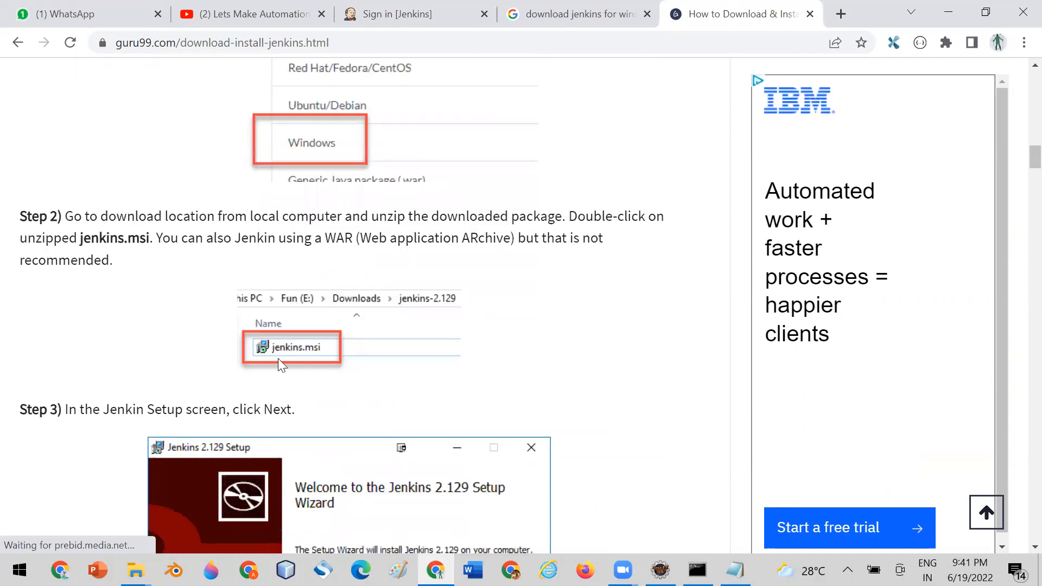
{"action": "scroll", "coordinate": [275, 360], "scroll_direction": "down", "scroll_amount": 3}
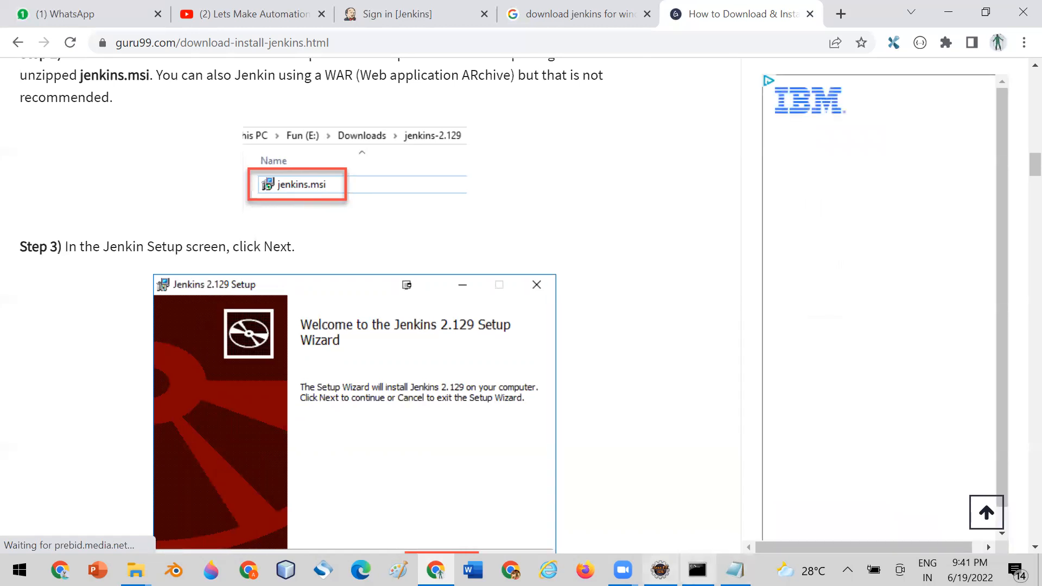
Switch to the administrator Command Prompt, review the commands that launched jenkins.war, and minimize the window.
{"action": "left_click", "coordinate": [697, 570]}
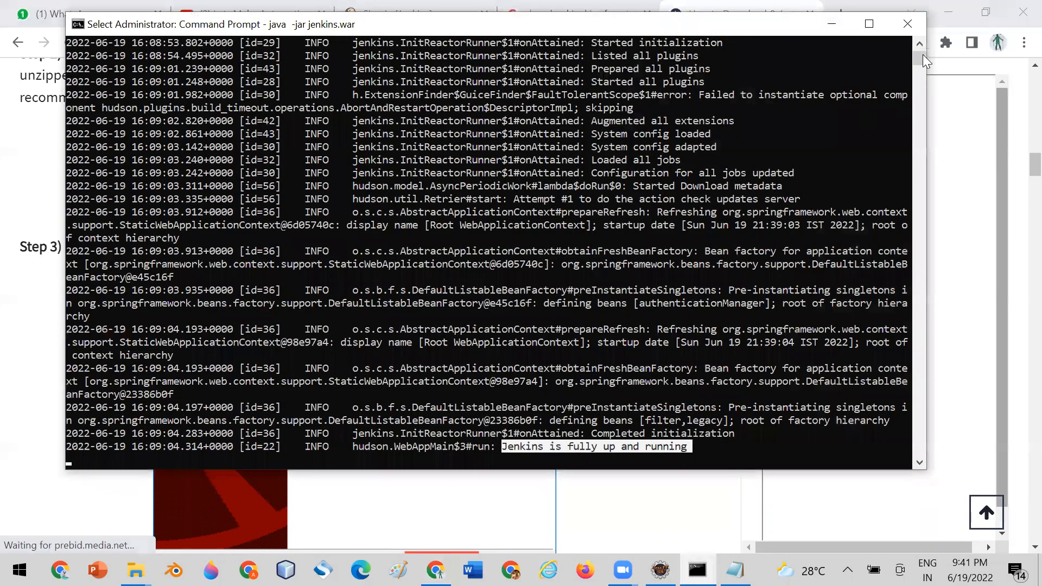
{"action": "scroll", "coordinate": [922, 54], "scroll_direction": "up", "scroll_amount": 10}
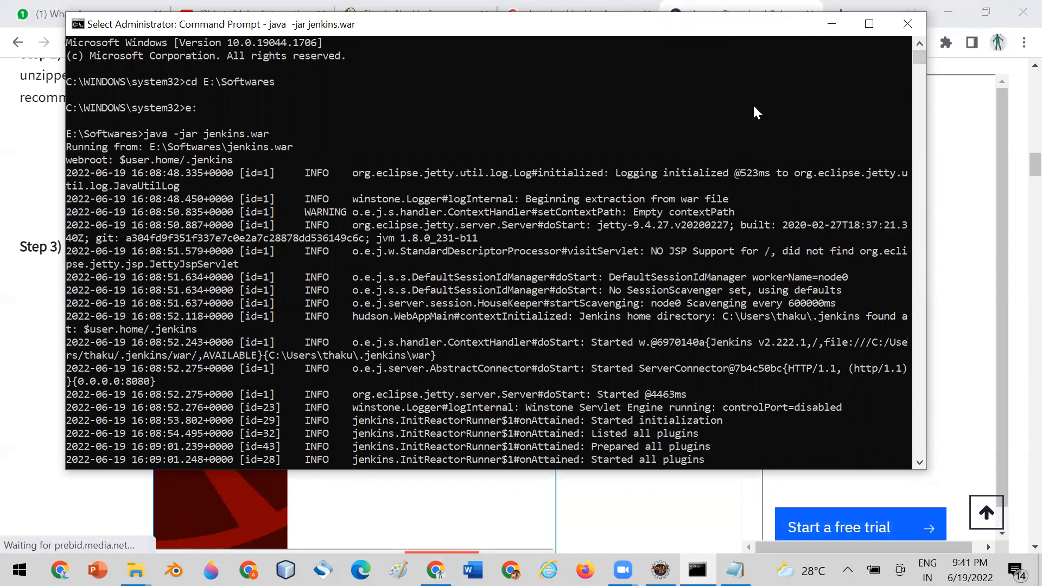
{"action": "left_click", "coordinate": [822, 28]}
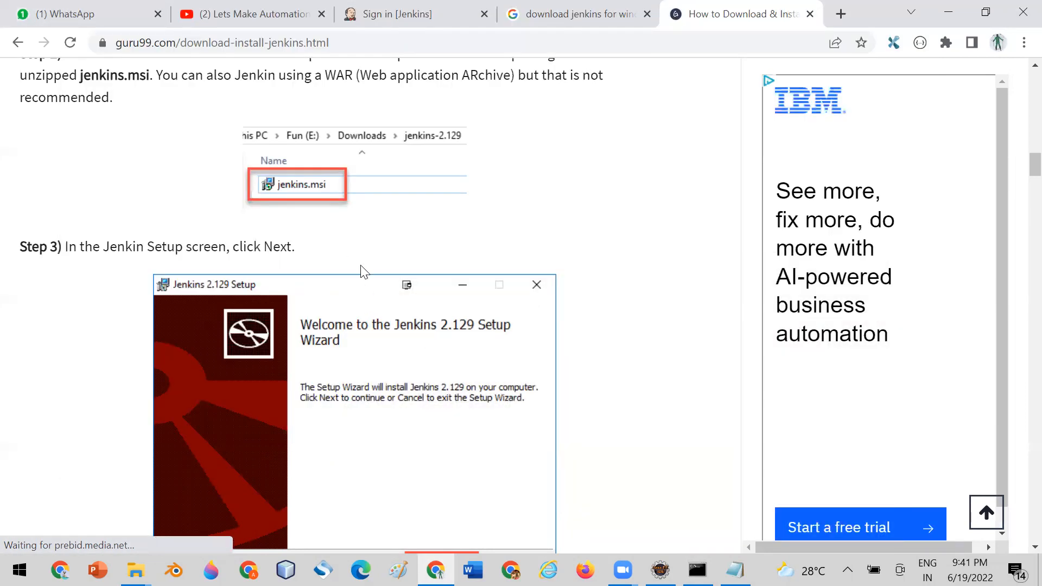
Read the guide's remaining setup wizard steps through the reboot notice and on to the Unlock Jenkins page illustration.
{"action": "scroll", "coordinate": [364, 271], "scroll_direction": "down", "scroll_amount": 3}
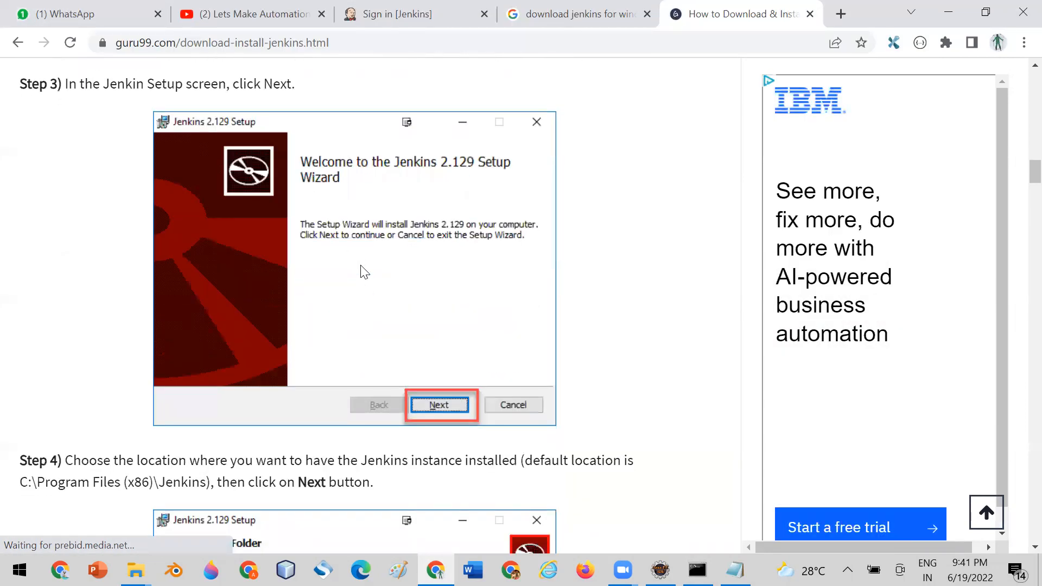
{"action": "scroll", "coordinate": [364, 272], "scroll_direction": "down", "scroll_amount": 6}
{"action": "scroll", "coordinate": [360, 264], "scroll_direction": "down", "scroll_amount": 5}
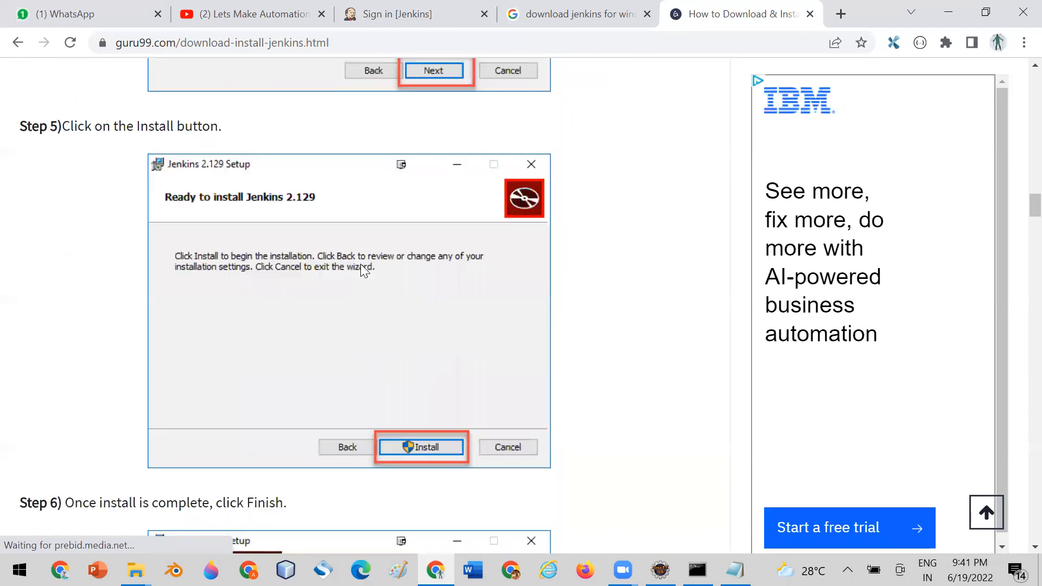
{"action": "scroll", "coordinate": [363, 269], "scroll_direction": "down", "scroll_amount": 4}
{"action": "scroll", "coordinate": [362, 270], "scroll_direction": "up", "scroll_amount": 1}
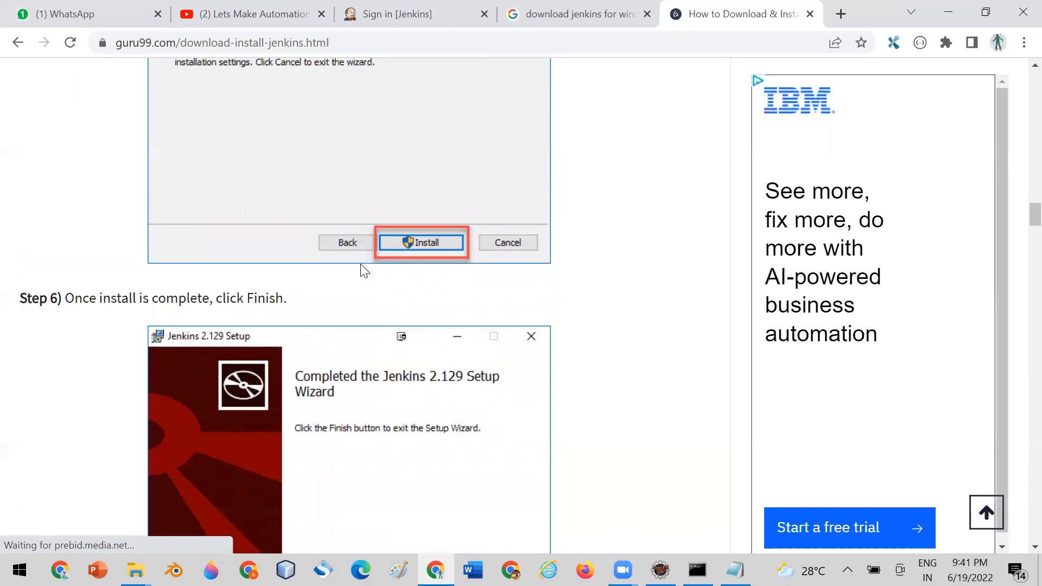
{"action": "scroll", "coordinate": [364, 270], "scroll_direction": "down", "scroll_amount": 4}
{"action": "scroll", "coordinate": [362, 267], "scroll_direction": "down", "scroll_amount": 10}
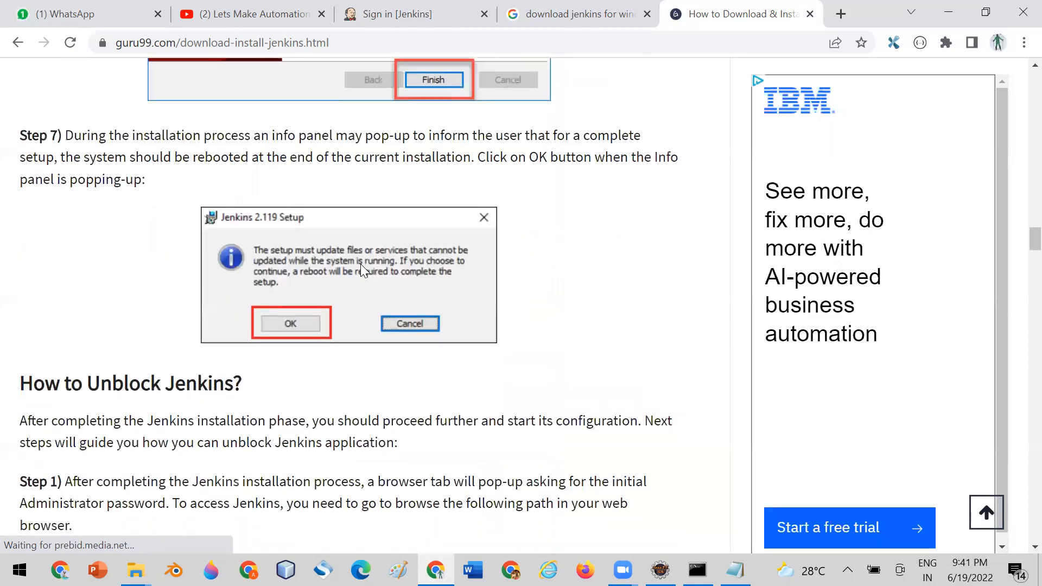
{"action": "scroll", "coordinate": [362, 265], "scroll_direction": "down", "scroll_amount": 3}
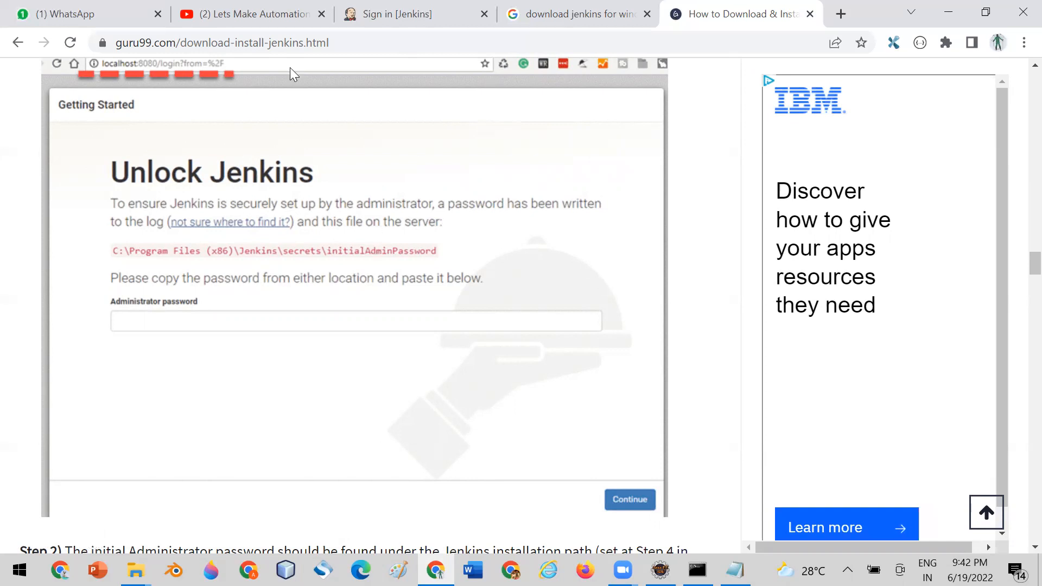
Highlight localhost:8080/ in the address of the Jenkins sign-in page, and return to the Guru99 guide.
{"action": "left_click", "coordinate": [395, 20]}
{"action": "left_click_drag", "start_coordinate": [115, 42], "coordinate": [195, 43]}
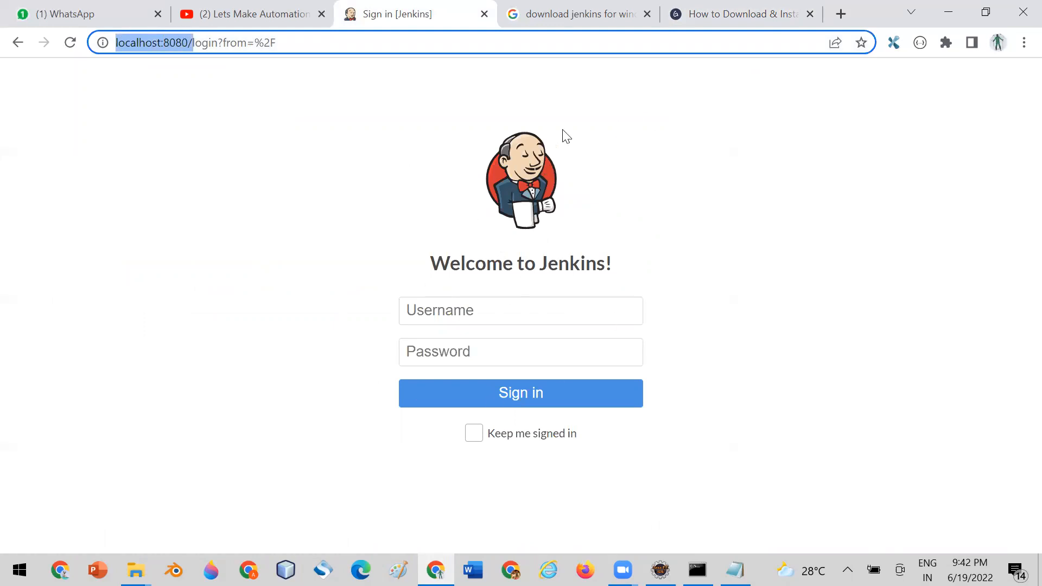
{"action": "left_click", "coordinate": [740, 16]}
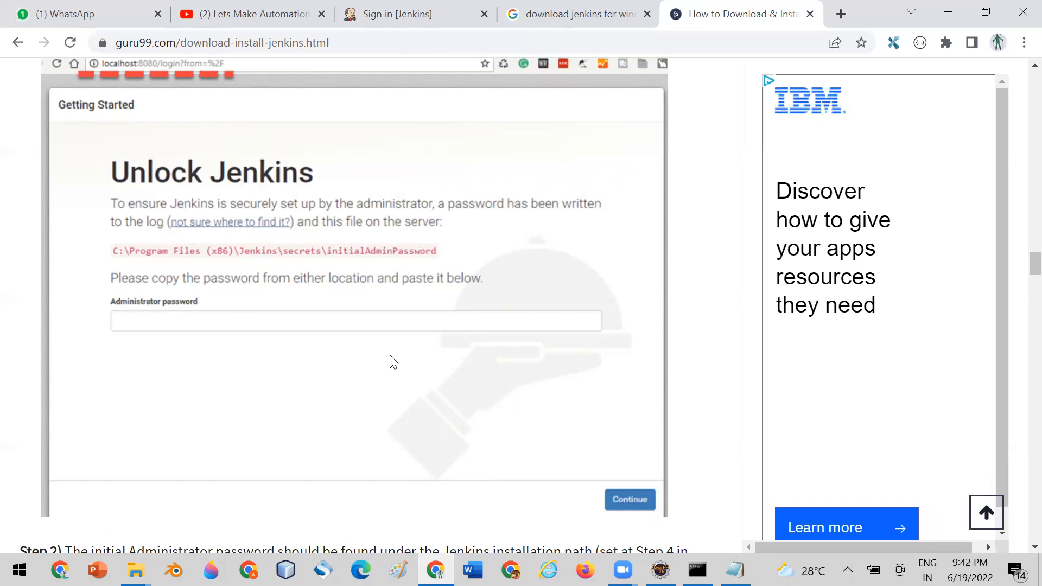
Examine the guide's unlocking steps on locating the initialAdminPassword file, copying its content and pasting it into the Administrator password field.
{"action": "scroll", "coordinate": [394, 362], "scroll_direction": "down", "scroll_amount": 1}
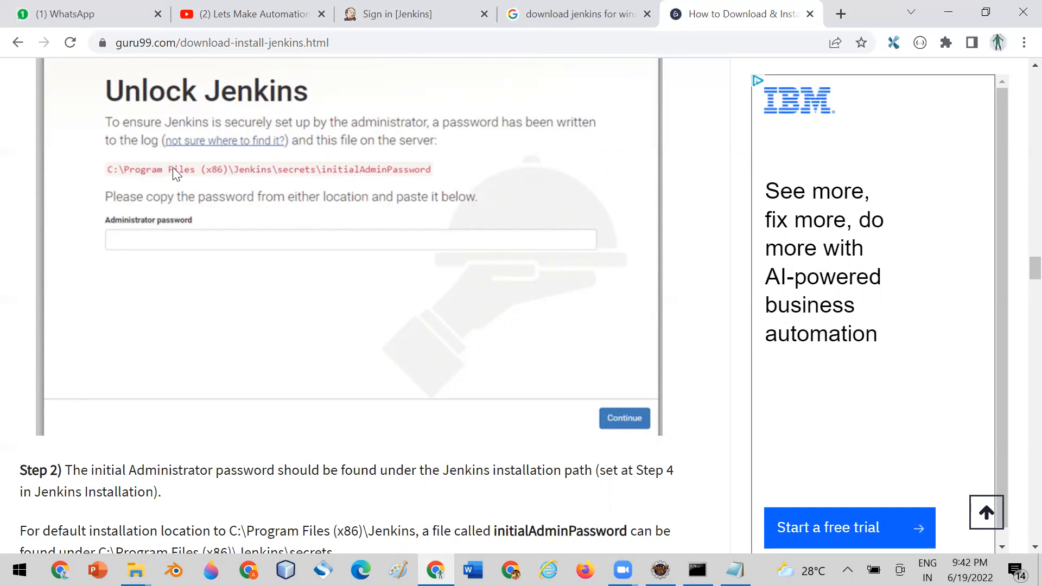
{"action": "scroll", "coordinate": [173, 168], "scroll_direction": "down", "scroll_amount": 1}
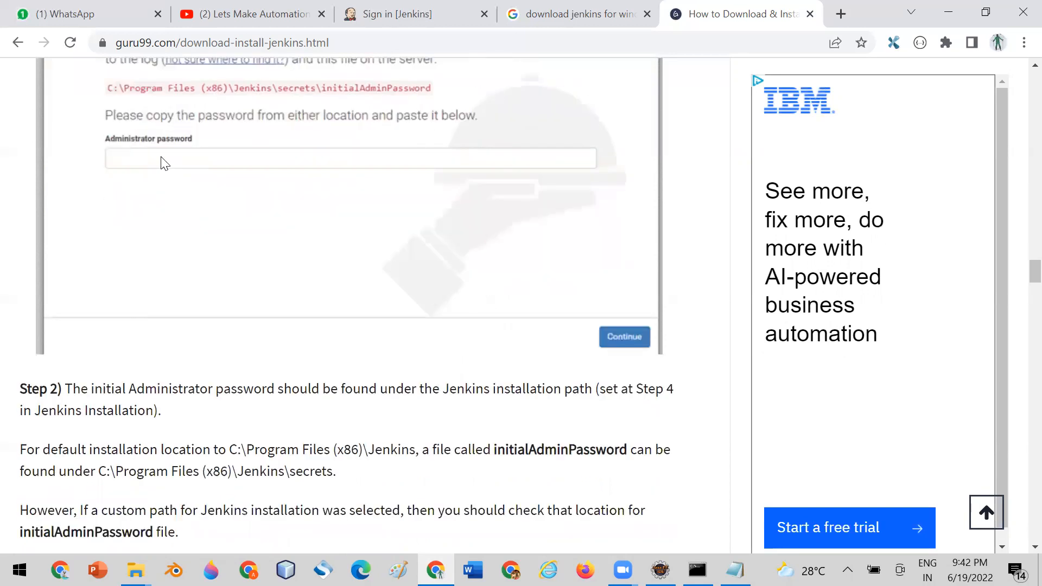
{"action": "scroll", "coordinate": [165, 163], "scroll_direction": "down", "scroll_amount": 2}
{"action": "scroll", "coordinate": [165, 162], "scroll_direction": "down", "scroll_amount": 2}
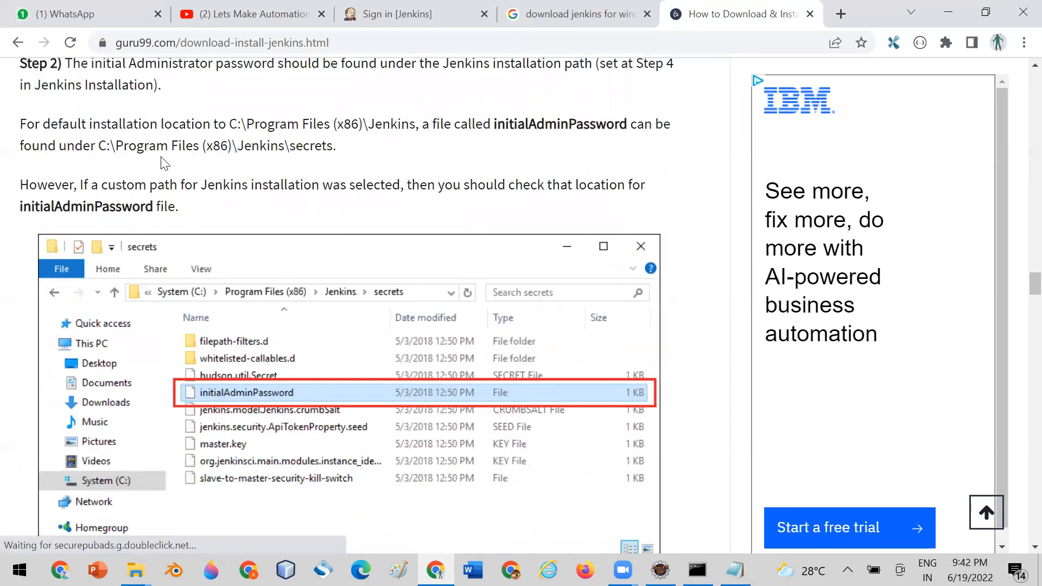
{"action": "scroll", "coordinate": [165, 163], "scroll_direction": "up", "scroll_amount": 2}
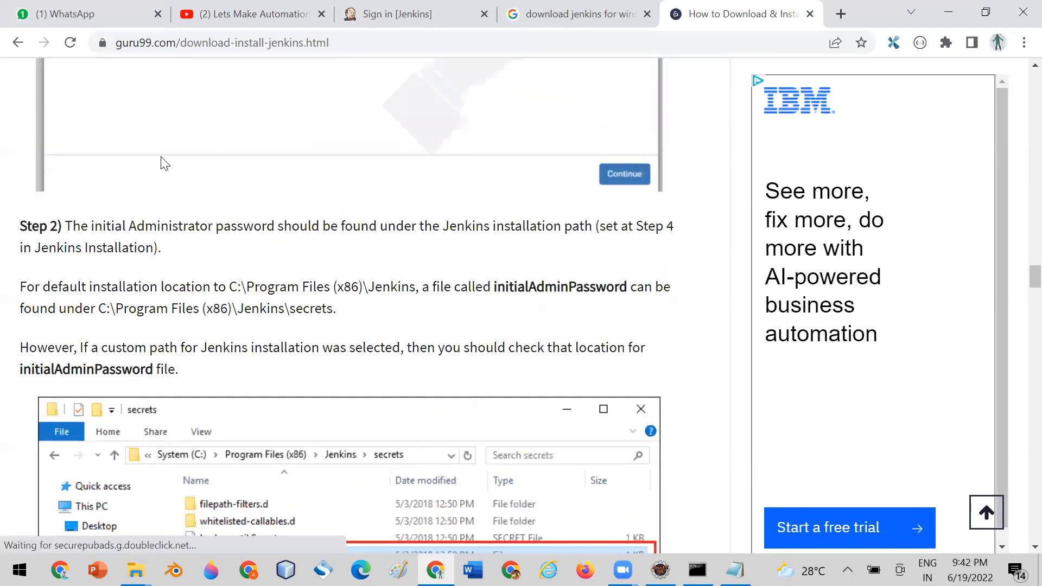
{"action": "scroll", "coordinate": [163, 164], "scroll_direction": "down", "scroll_amount": 2}
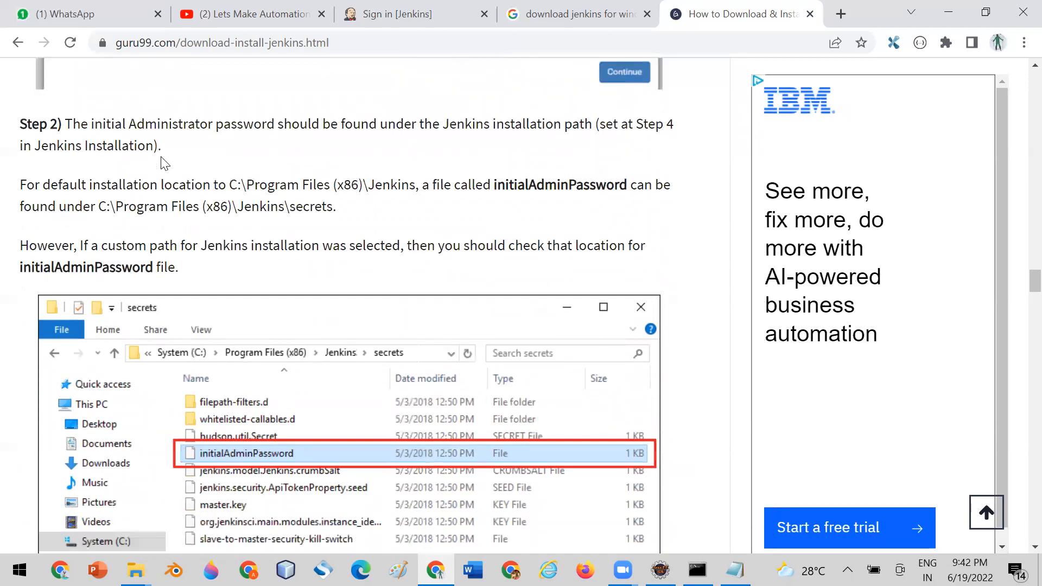
{"action": "scroll", "coordinate": [111, 81], "scroll_direction": "down", "scroll_amount": 1}
{"action": "scroll", "coordinate": [331, 320], "scroll_direction": "down", "scroll_amount": 2}
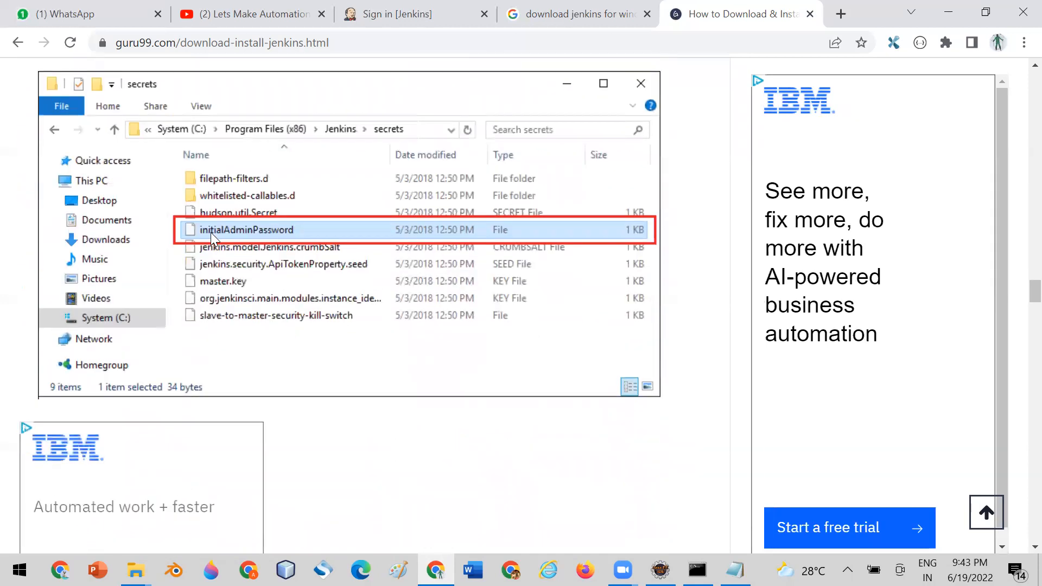
{"action": "scroll", "coordinate": [269, 225], "scroll_direction": "down", "scroll_amount": 2}
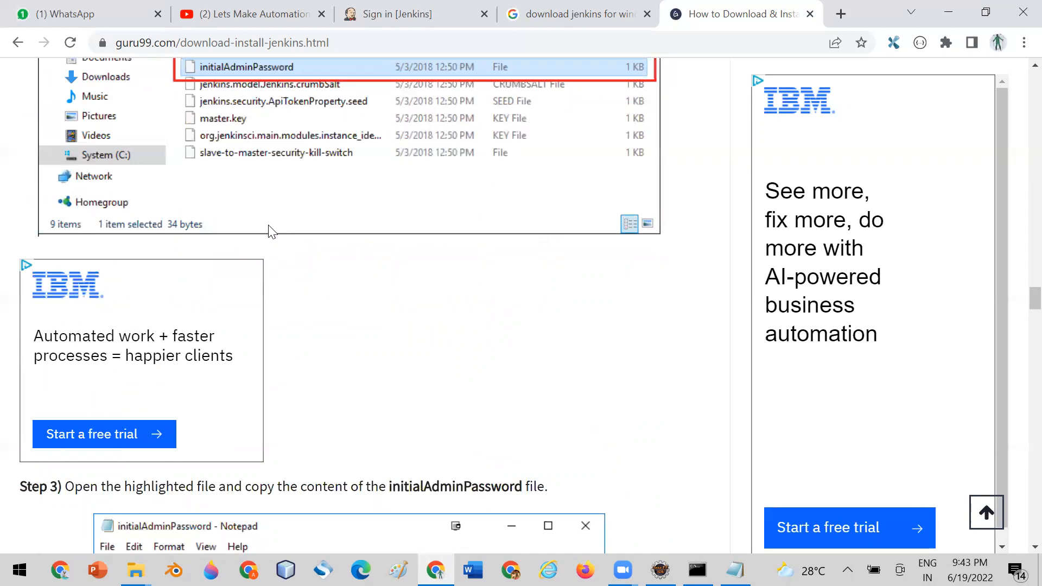
{"action": "scroll", "coordinate": [269, 228], "scroll_direction": "down", "scroll_amount": 5}
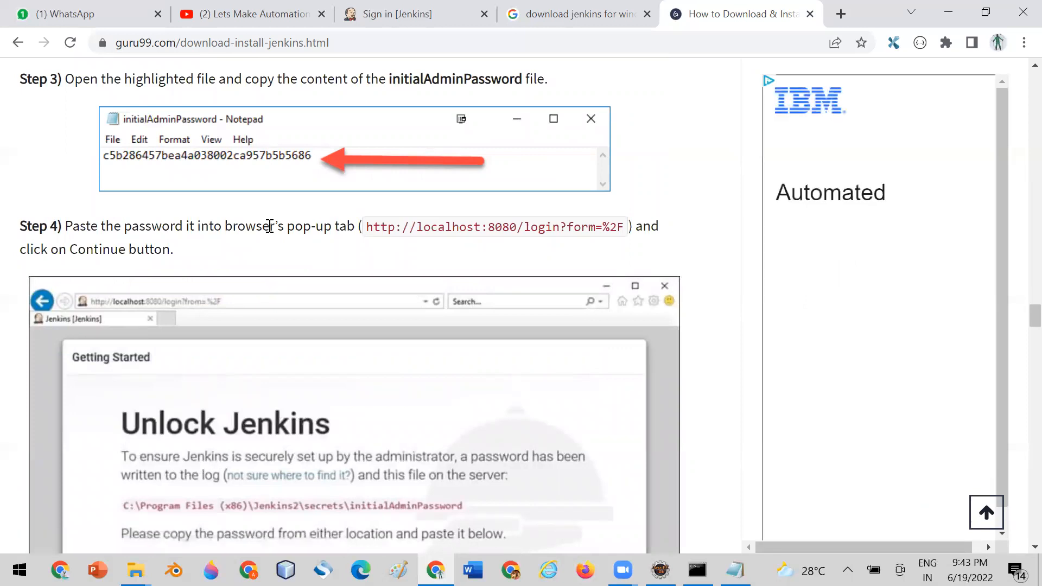
{"action": "scroll", "coordinate": [269, 226], "scroll_direction": "down", "scroll_amount": 3}
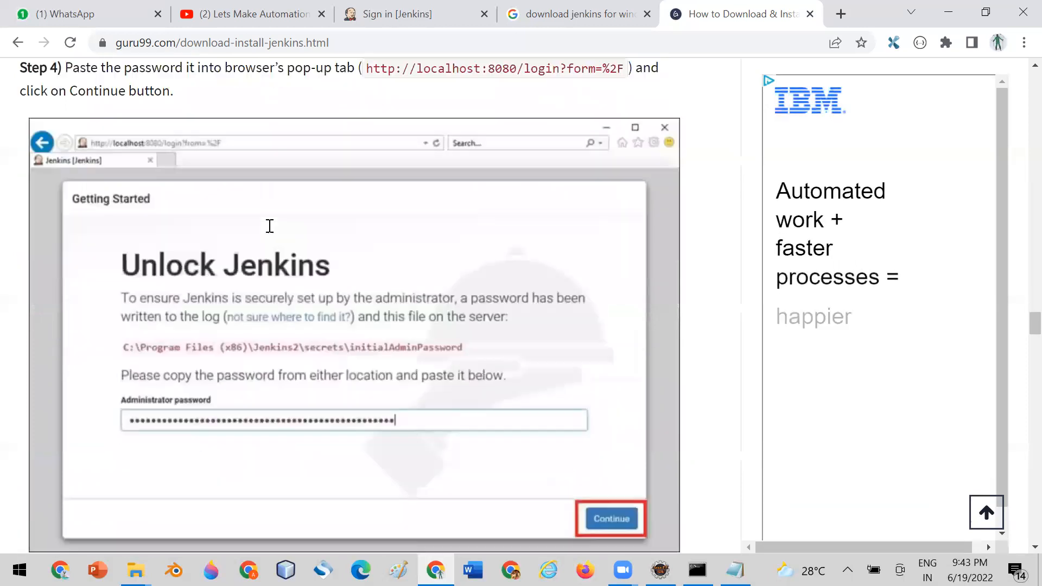
{"action": "scroll", "coordinate": [270, 226], "scroll_direction": "down", "scroll_amount": 3}
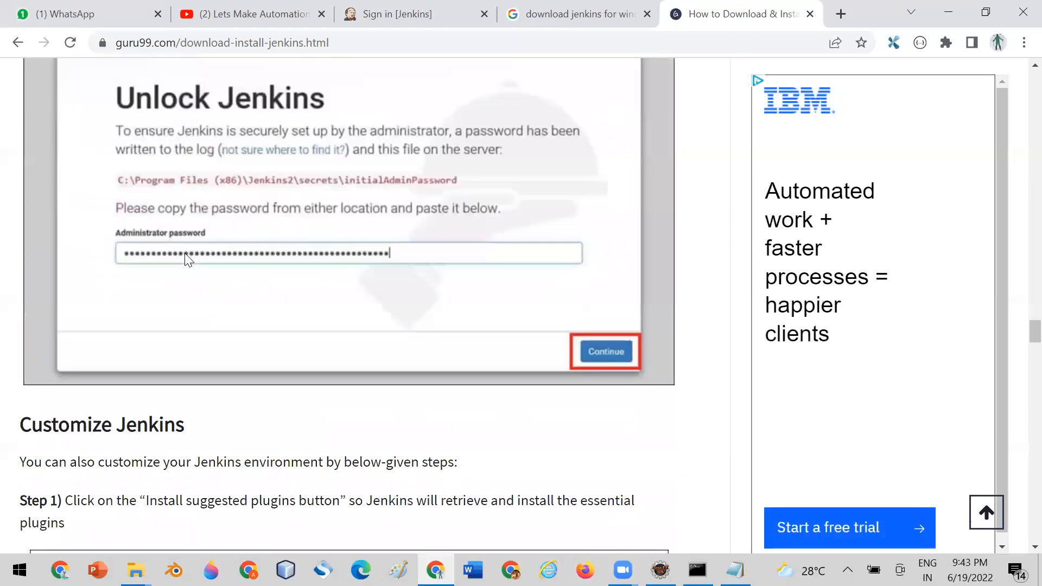
Examine the guide's Customize Jenkins section on installing suggested plugins or selecting individual plugins to install.
{"action": "scroll", "coordinate": [185, 254], "scroll_direction": "down", "scroll_amount": 6}
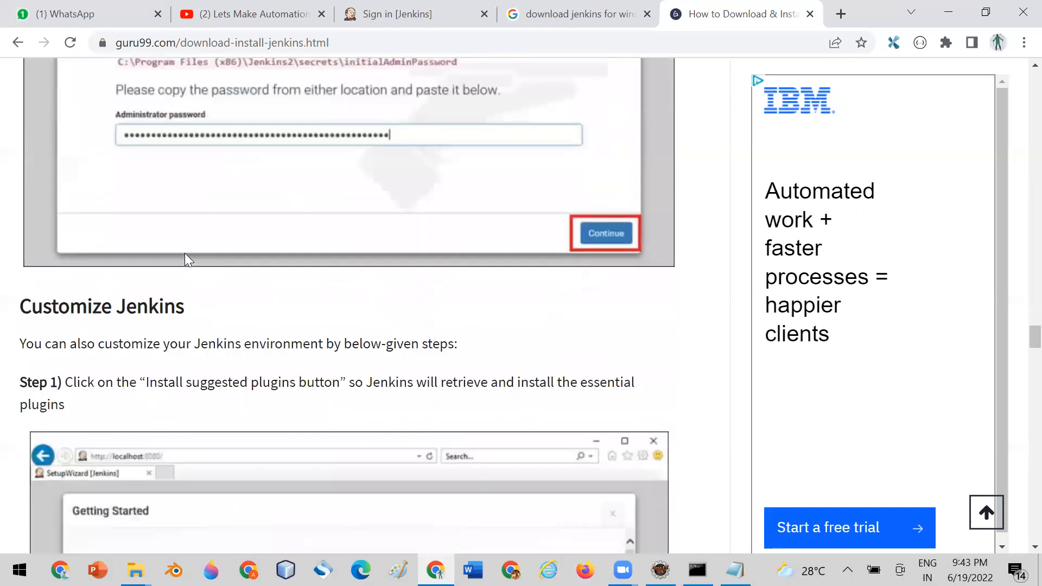
{"action": "scroll", "coordinate": [184, 253], "scroll_direction": "down", "scroll_amount": 5}
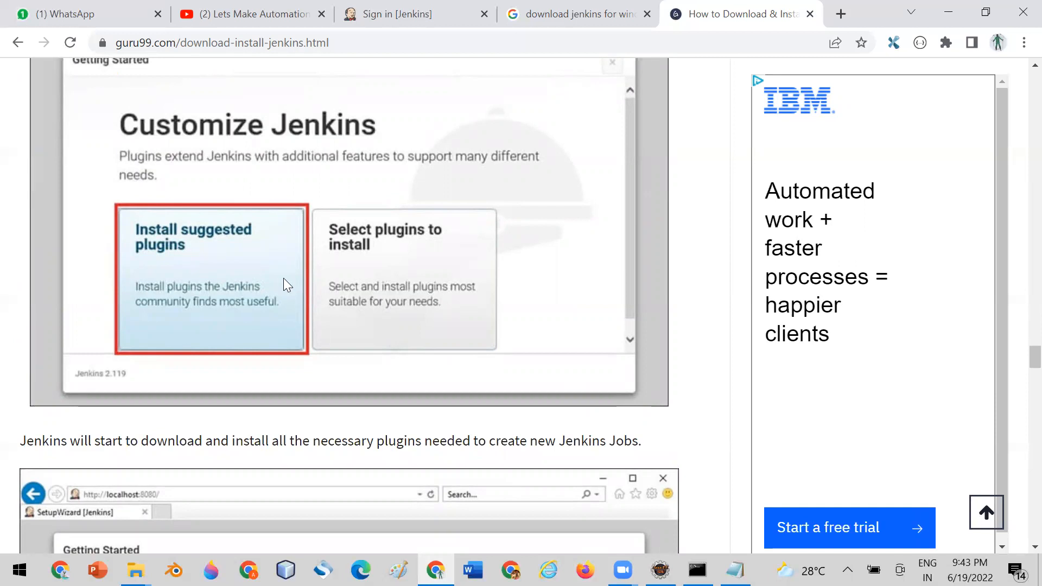
{"action": "scroll", "coordinate": [283, 278], "scroll_direction": "down", "scroll_amount": 7}
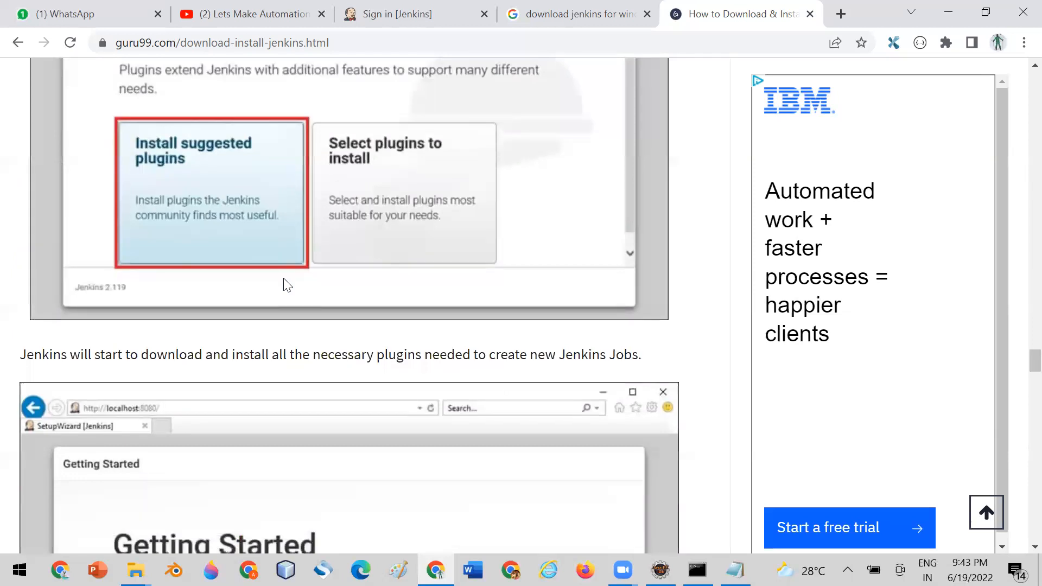
{"action": "scroll", "coordinate": [283, 278], "scroll_direction": "down", "scroll_amount": 1}
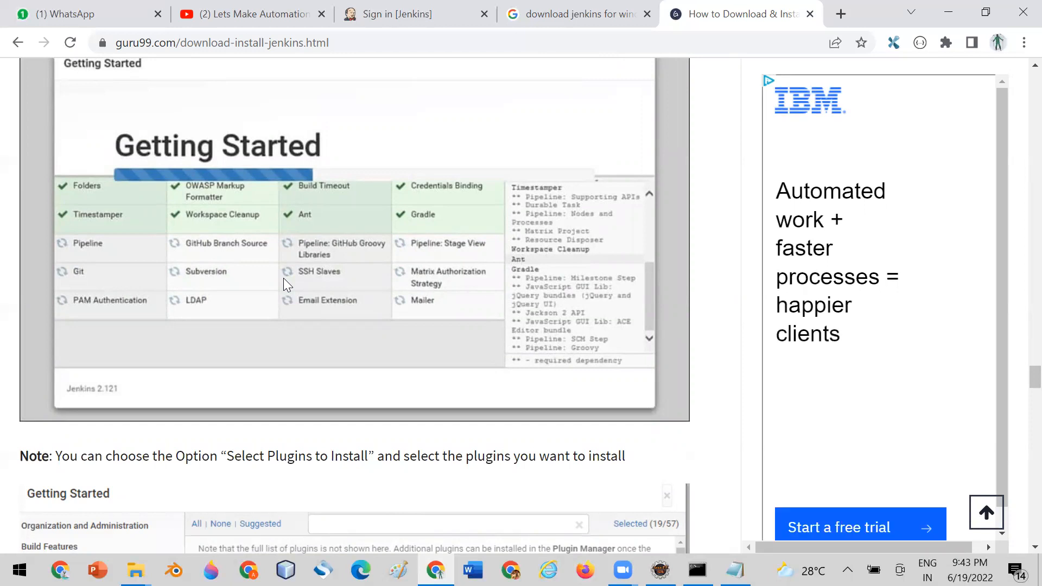
{"action": "scroll", "coordinate": [300, 253], "scroll_direction": "down", "scroll_amount": 3}
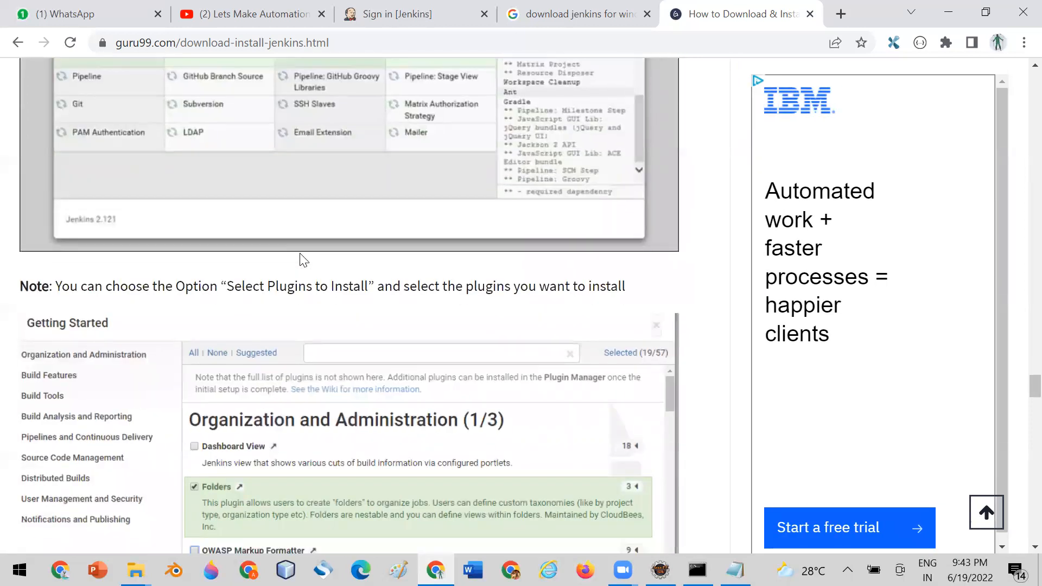
Examine the guide's sections on selecting individual plugins, creating the first admin user and configuring the Jenkins instance URL.
{"action": "scroll", "coordinate": [299, 253], "scroll_direction": "down", "scroll_amount": 3}
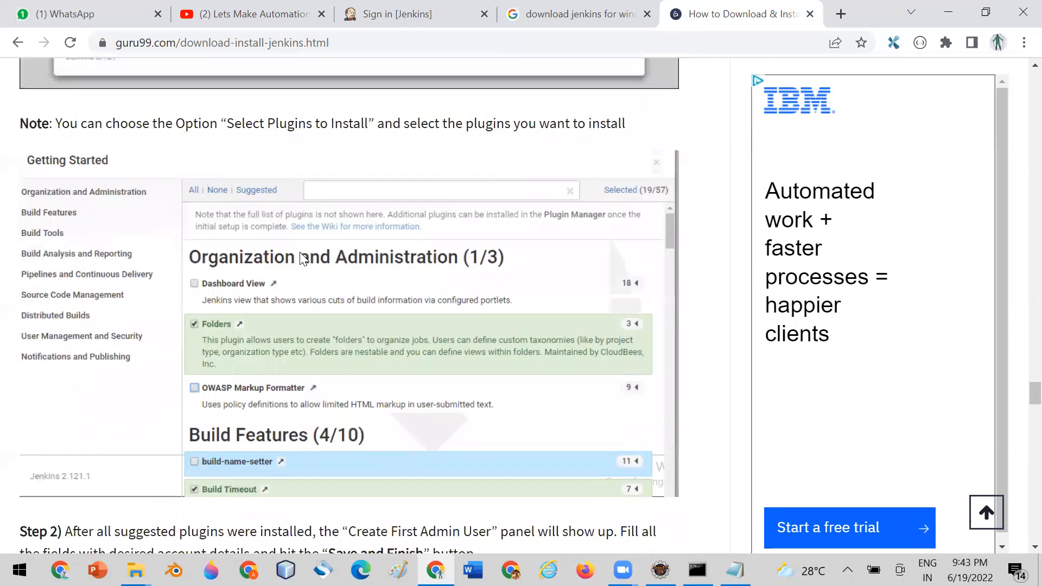
{"action": "scroll", "coordinate": [299, 253], "scroll_direction": "down", "scroll_amount": 7}
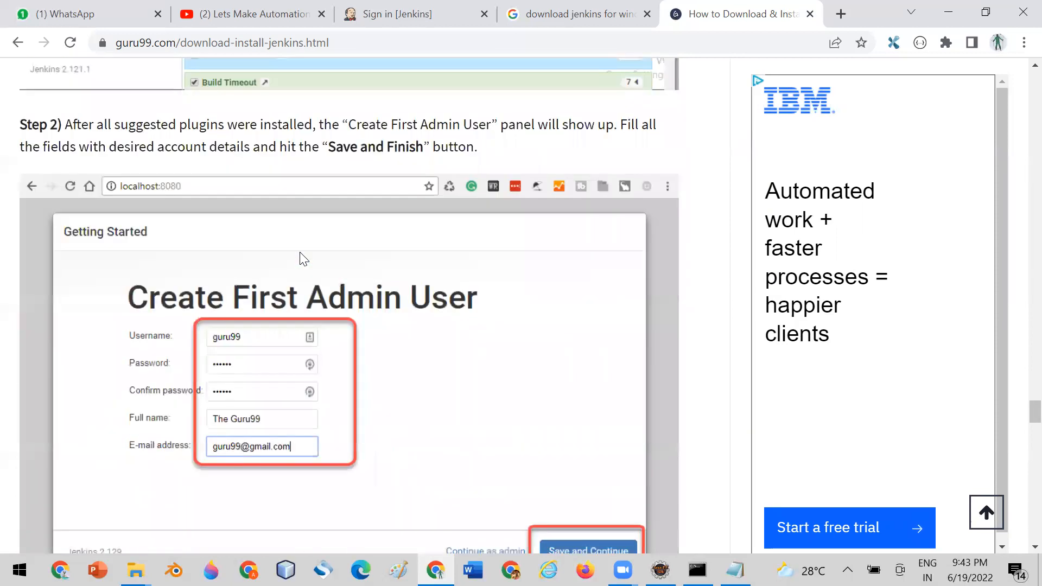
{"action": "scroll", "coordinate": [303, 259], "scroll_direction": "down", "scroll_amount": 2}
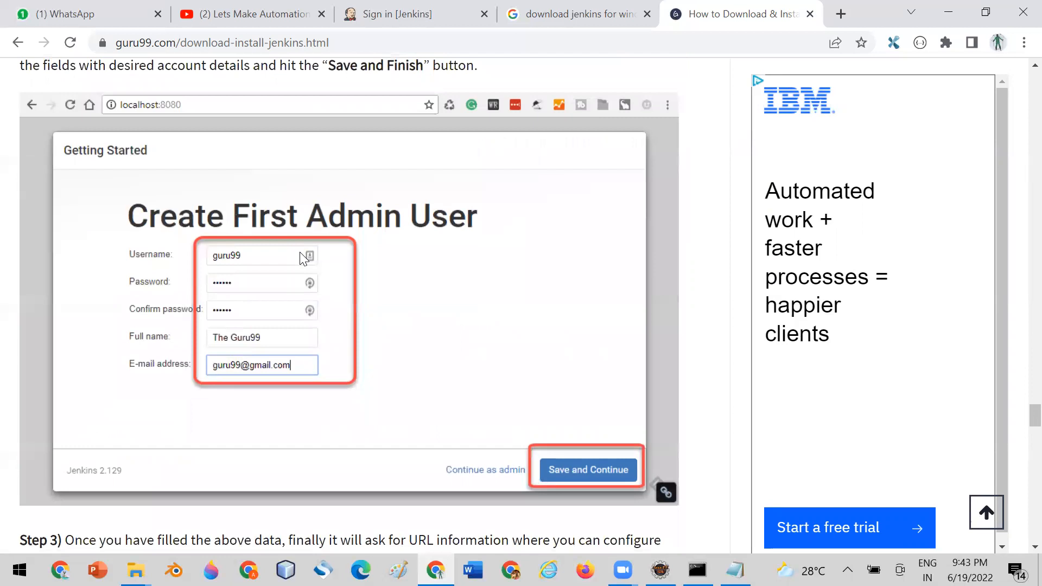
{"action": "scroll", "coordinate": [304, 258], "scroll_direction": "down", "scroll_amount": 2}
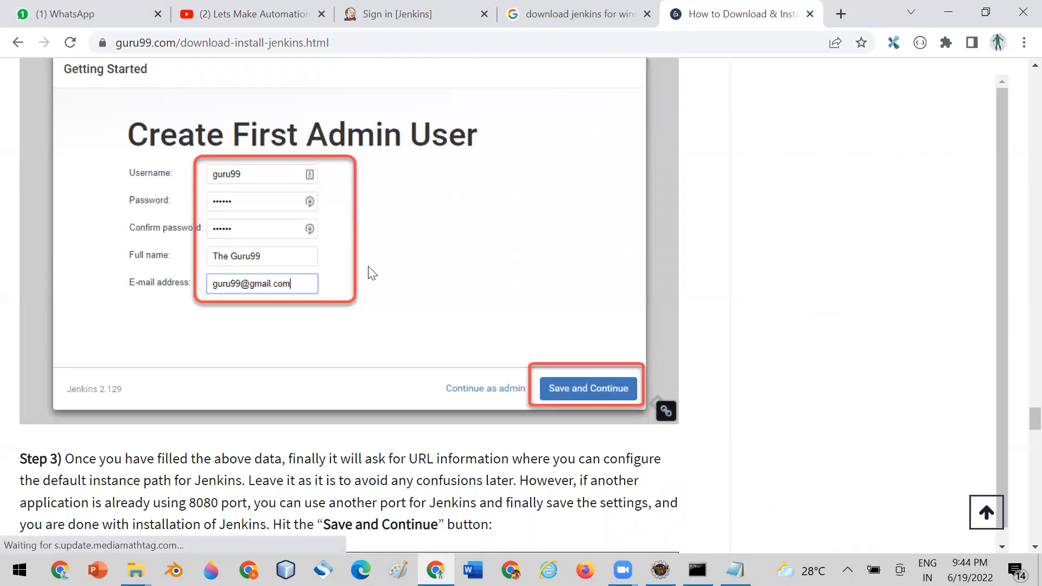
{"action": "scroll", "coordinate": [418, 195], "scroll_direction": "down", "scroll_amount": 8}
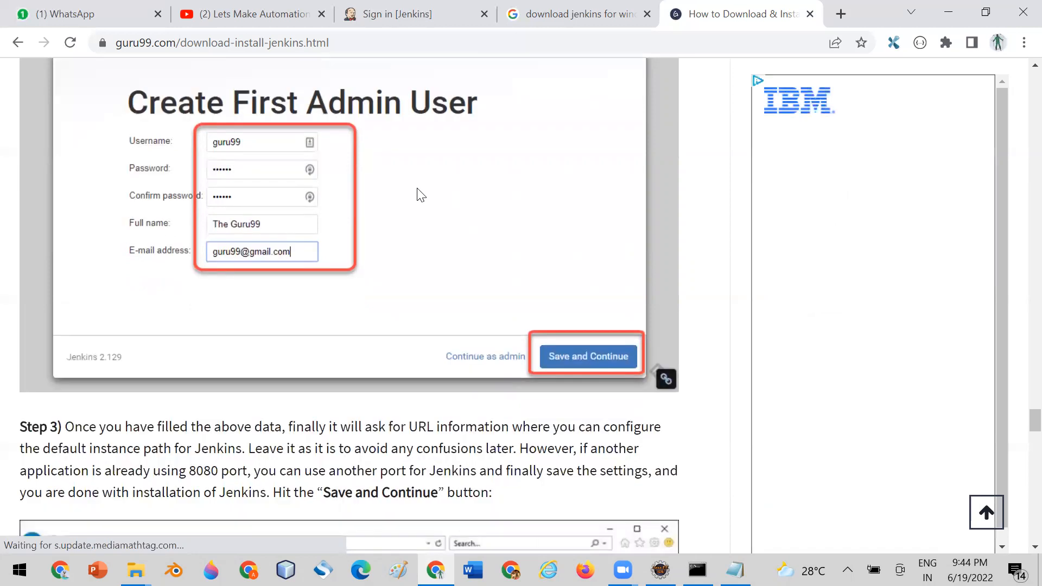
{"action": "scroll", "coordinate": [418, 195], "scroll_direction": "down", "scroll_amount": 4}
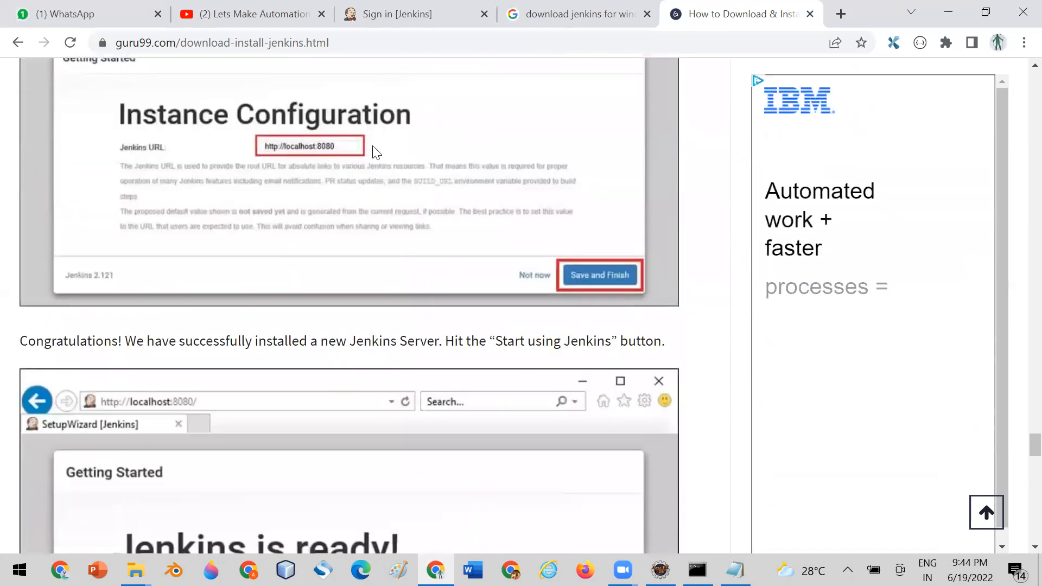
{"action": "scroll", "coordinate": [373, 150], "scroll_direction": "up", "scroll_amount": 1}
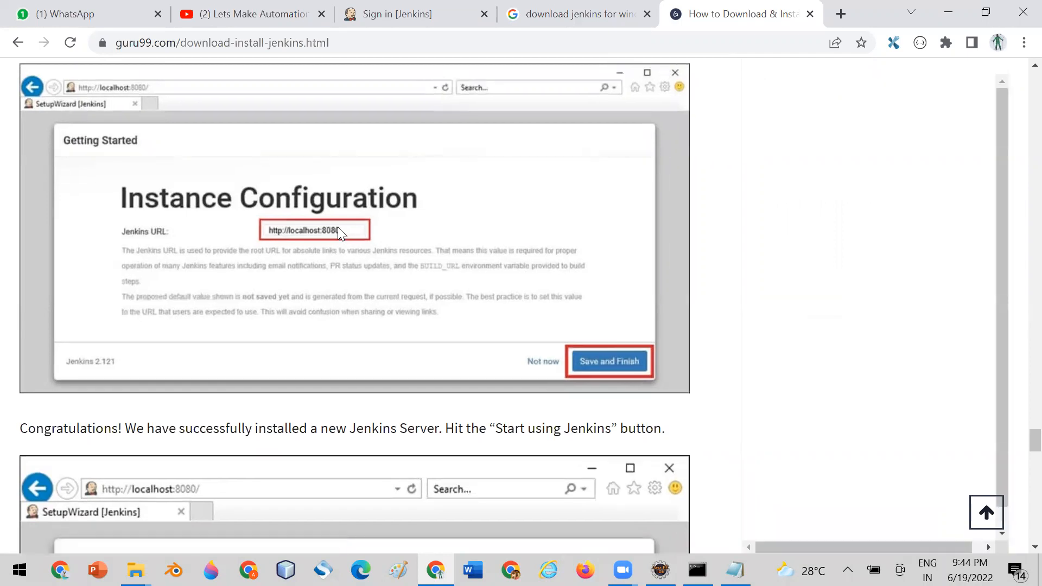
Read the guide's Jenkins is ready and first dashboard illustrations, and close the Guru99 guide.
{"action": "scroll", "coordinate": [454, 268], "scroll_direction": "down", "scroll_amount": 5}
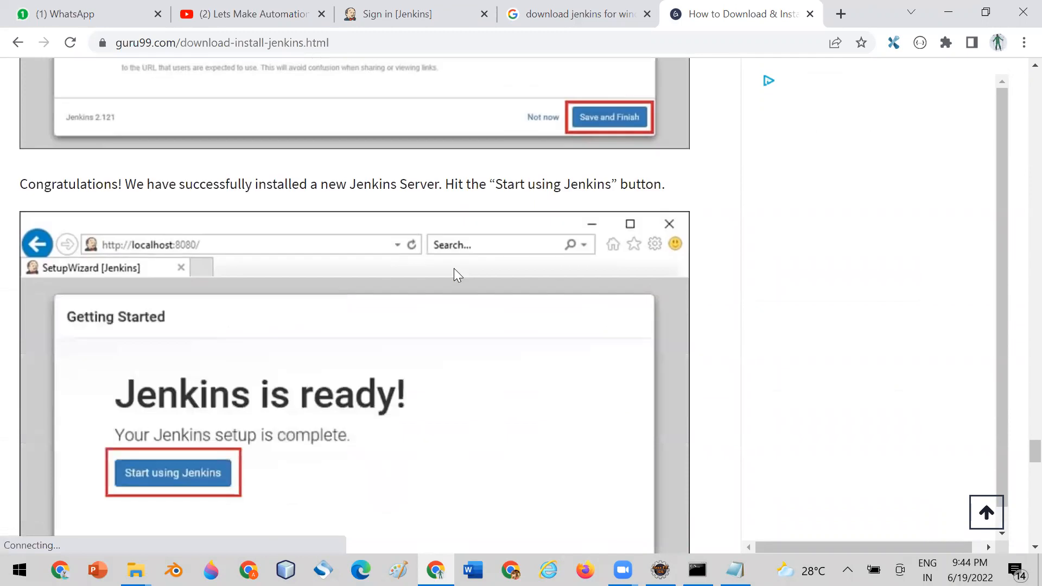
{"action": "scroll", "coordinate": [453, 268], "scroll_direction": "down", "scroll_amount": 3}
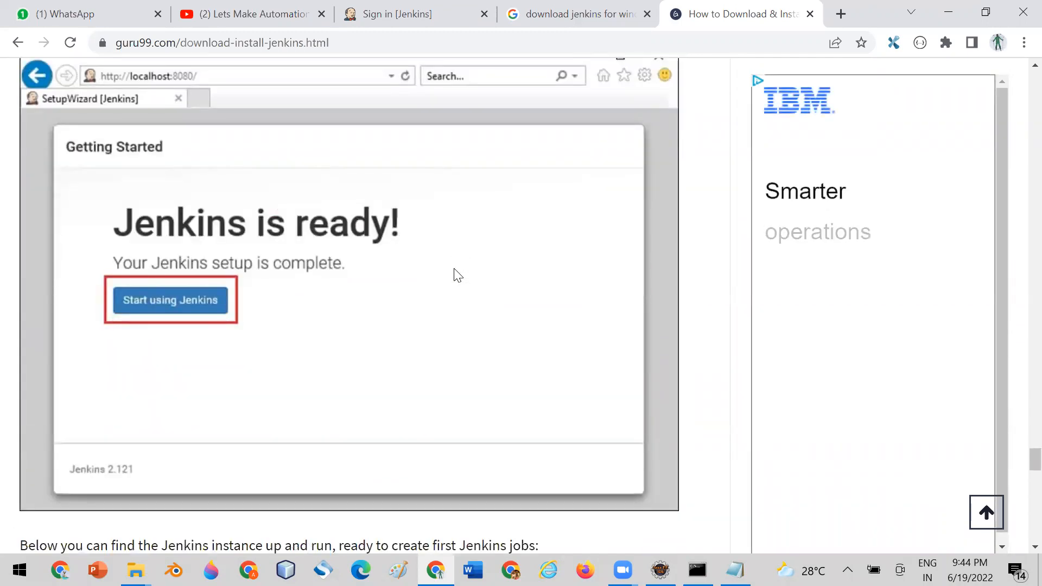
{"action": "scroll", "coordinate": [458, 275], "scroll_direction": "down", "scroll_amount": 2}
{"action": "scroll", "coordinate": [458, 275], "scroll_direction": "down", "scroll_amount": 3}
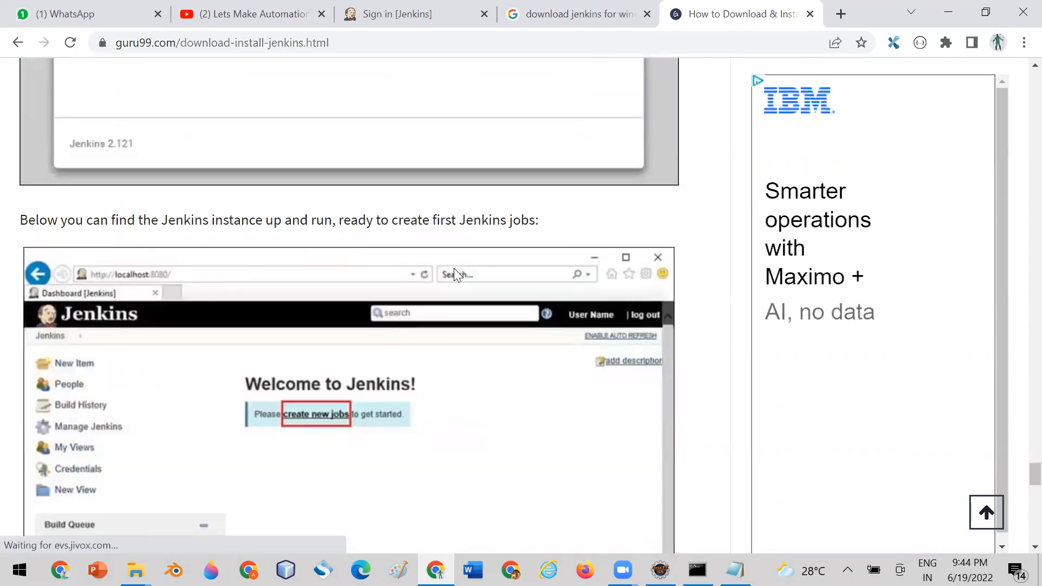
{"action": "scroll", "coordinate": [458, 275], "scroll_direction": "up", "scroll_amount": 3}
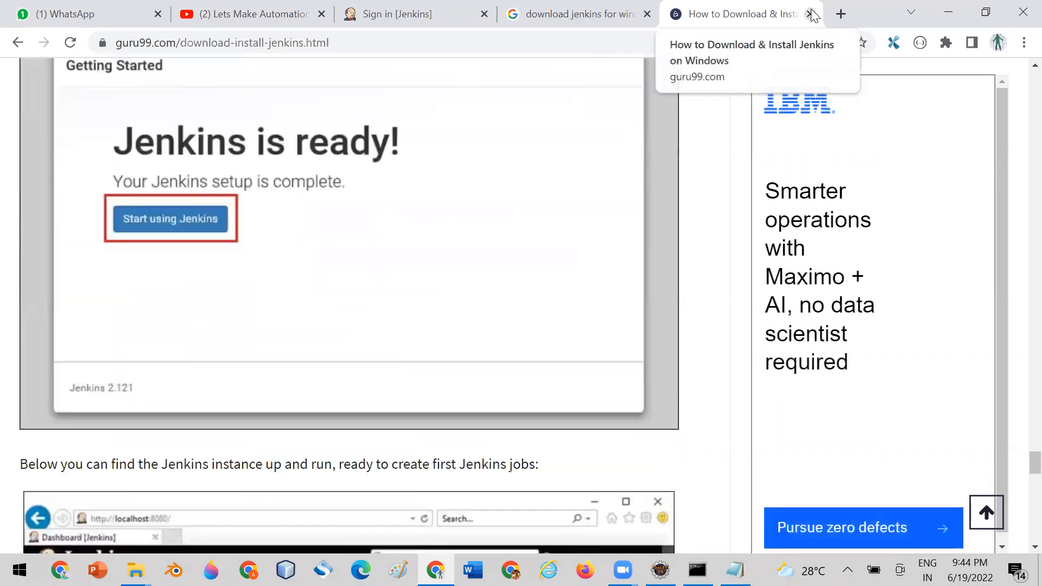
{"action": "key", "text": "ctrl+w"}
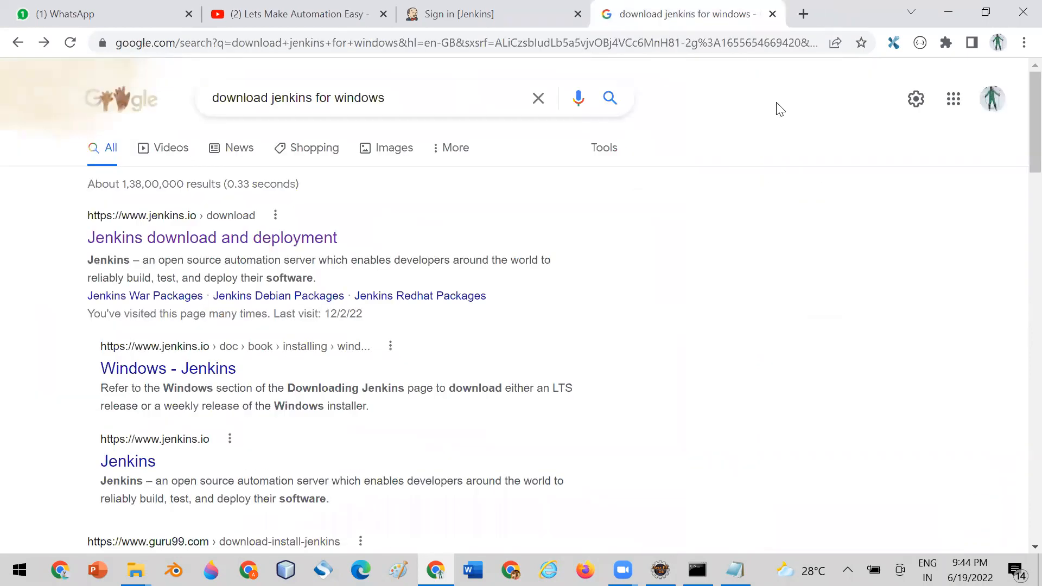
Check the Command Prompt running jenkins.war, and sign in to Jenkins at localhost:8080 with the username and account password.
{"action": "left_click", "coordinate": [697, 568]}
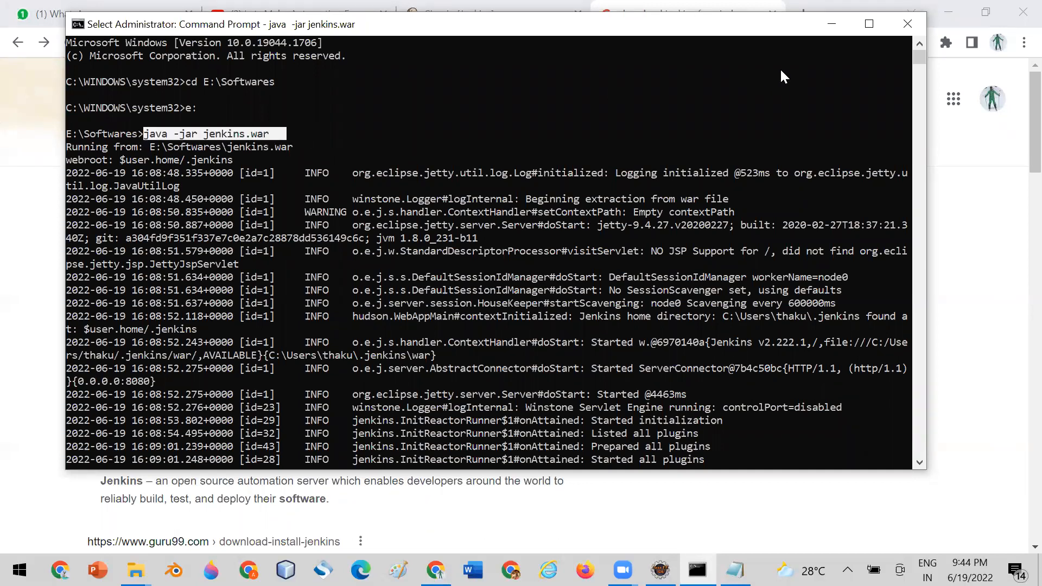
{"action": "left_click", "coordinate": [832, 24]}
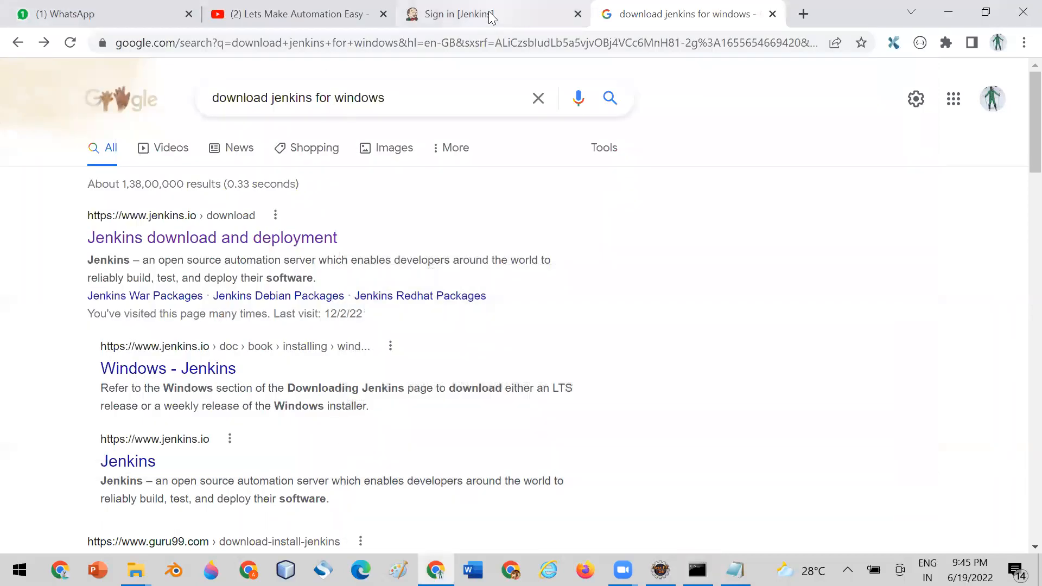
{"action": "left_click", "coordinate": [491, 16]}
{"action": "left_click", "coordinate": [425, 310]}
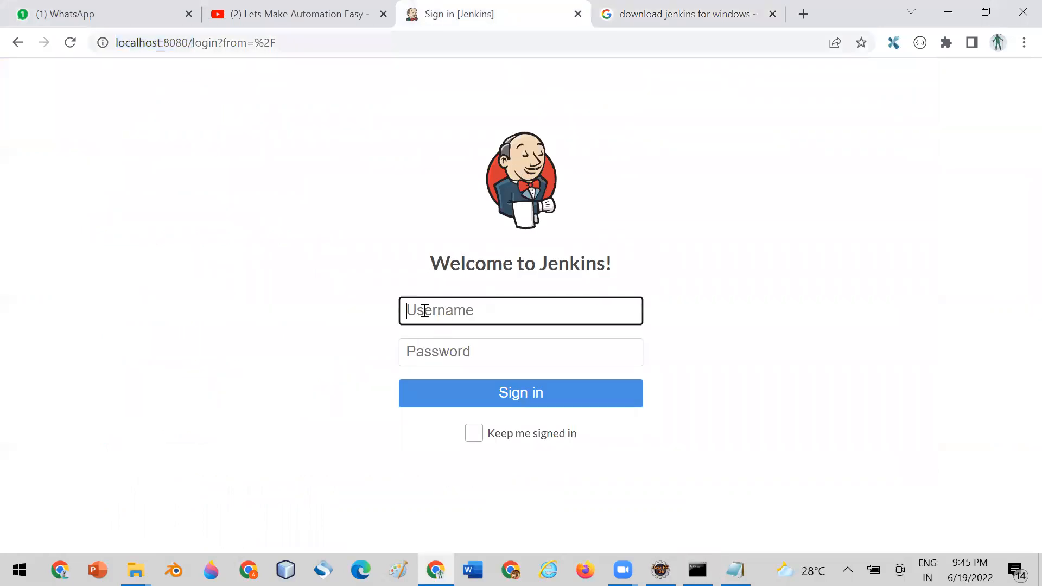
{"action": "type", "text": "pradeep"}
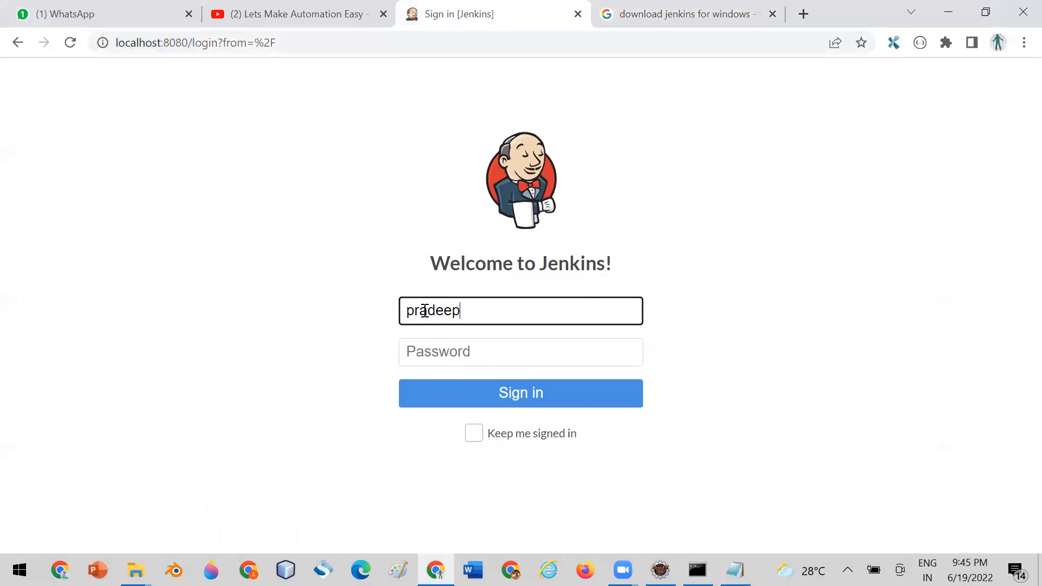
{"action": "left_click", "coordinate": [438, 356]}
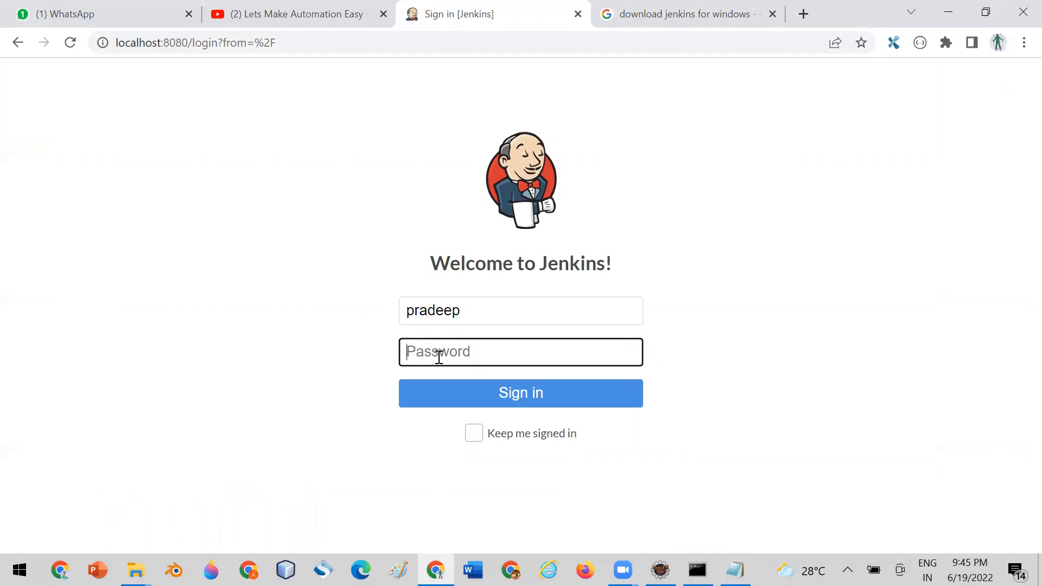
{"action": "type", "text": "•••••••"}
{"action": "left_click", "coordinate": [508, 397]}
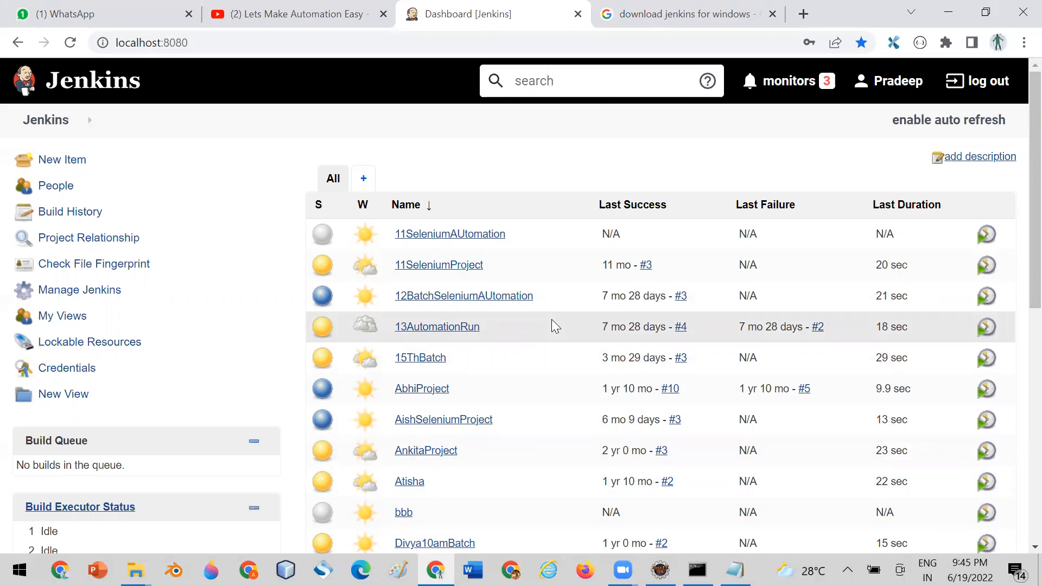
Review the dashboard's job list and the project types offered for a new item, and return to the dashboard.
{"action": "scroll", "coordinate": [551, 319], "scroll_direction": "down", "scroll_amount": 3}
{"action": "scroll", "coordinate": [551, 320], "scroll_direction": "up", "scroll_amount": 3}
{"action": "left_click", "coordinate": [64, 160]}
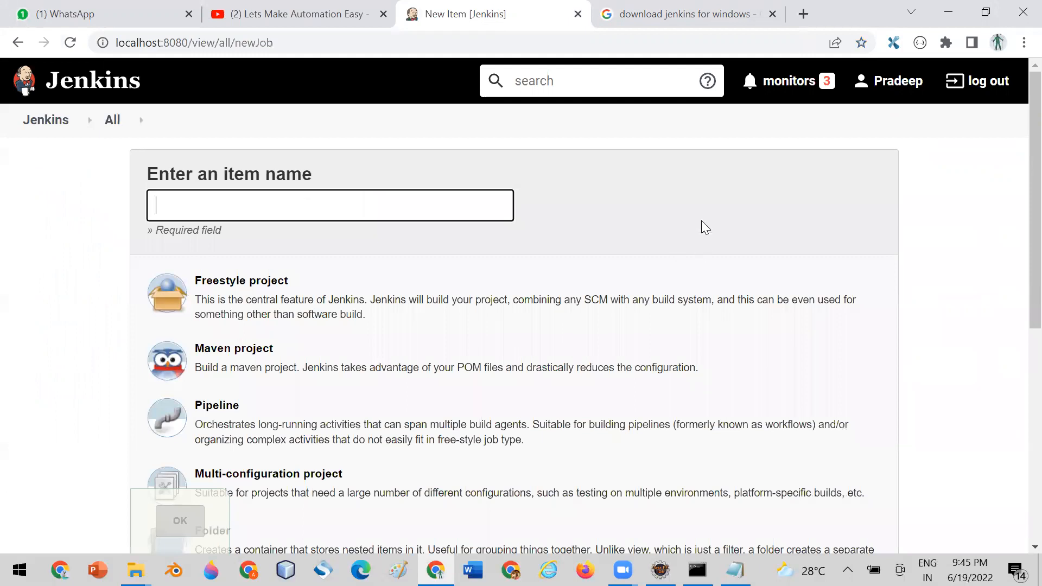
{"action": "scroll", "coordinate": [702, 220], "scroll_direction": "down", "scroll_amount": 1}
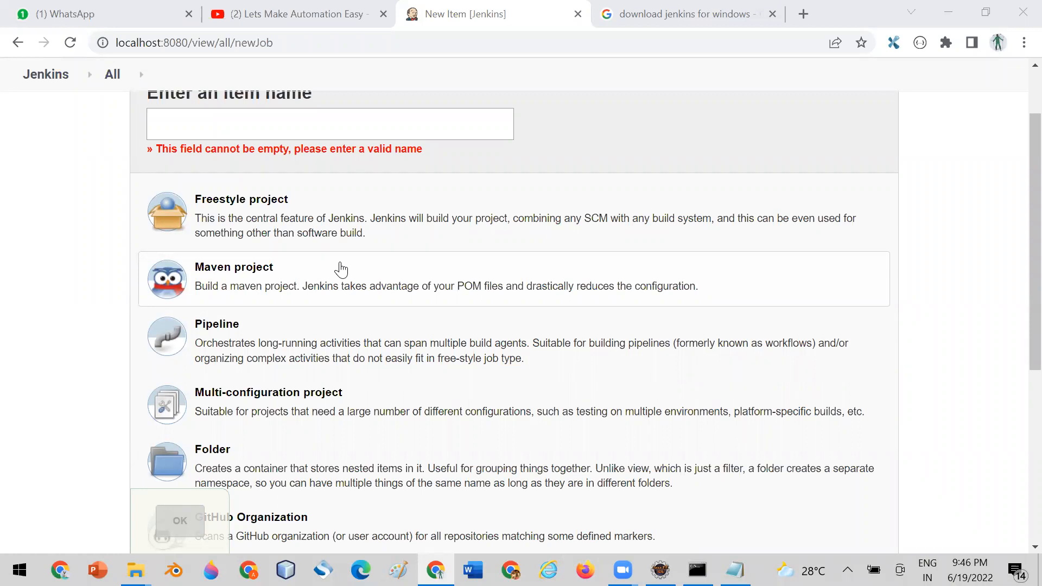
{"action": "scroll", "coordinate": [341, 269], "scroll_direction": "up", "scroll_amount": 2}
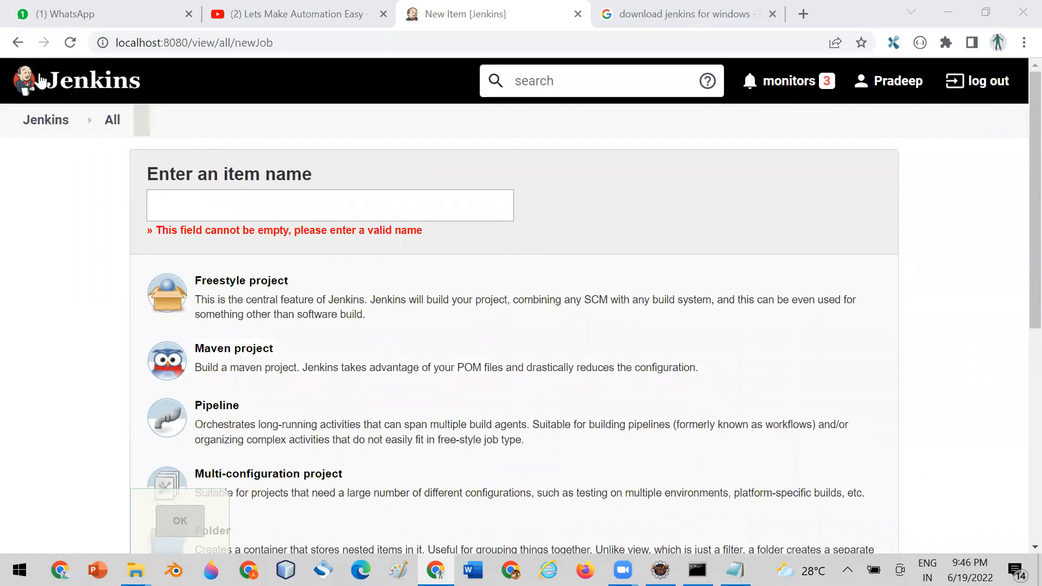
{"action": "left_click", "coordinate": [51, 130]}
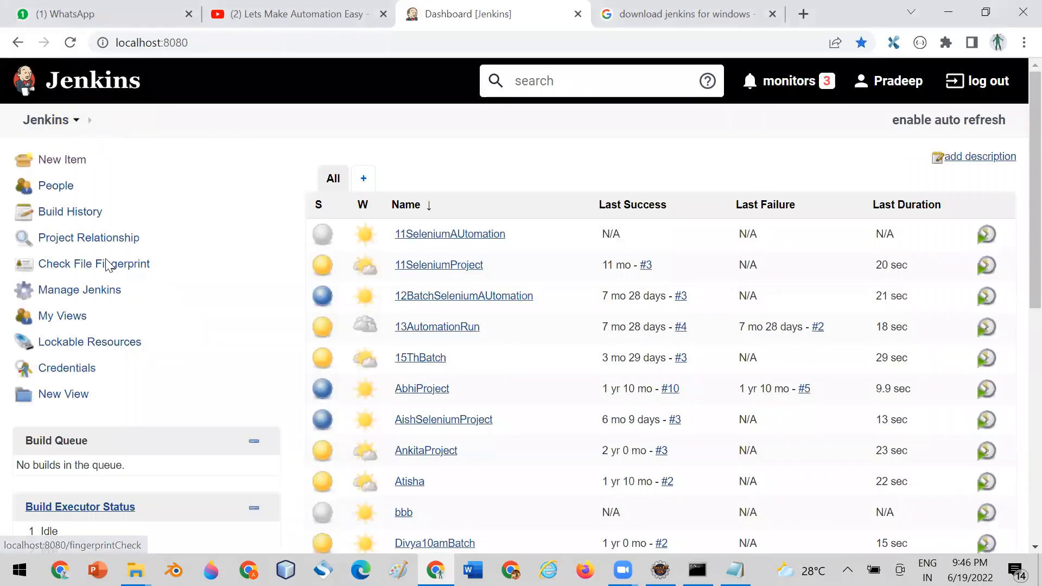
{"action": "left_click", "coordinate": [60, 161]}
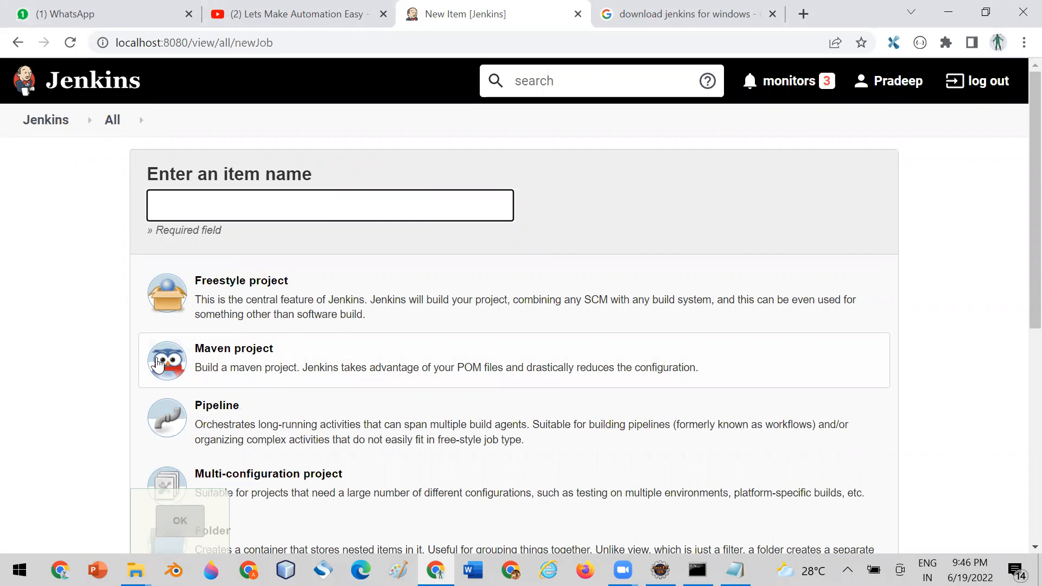
{"action": "left_click", "coordinate": [43, 123]}
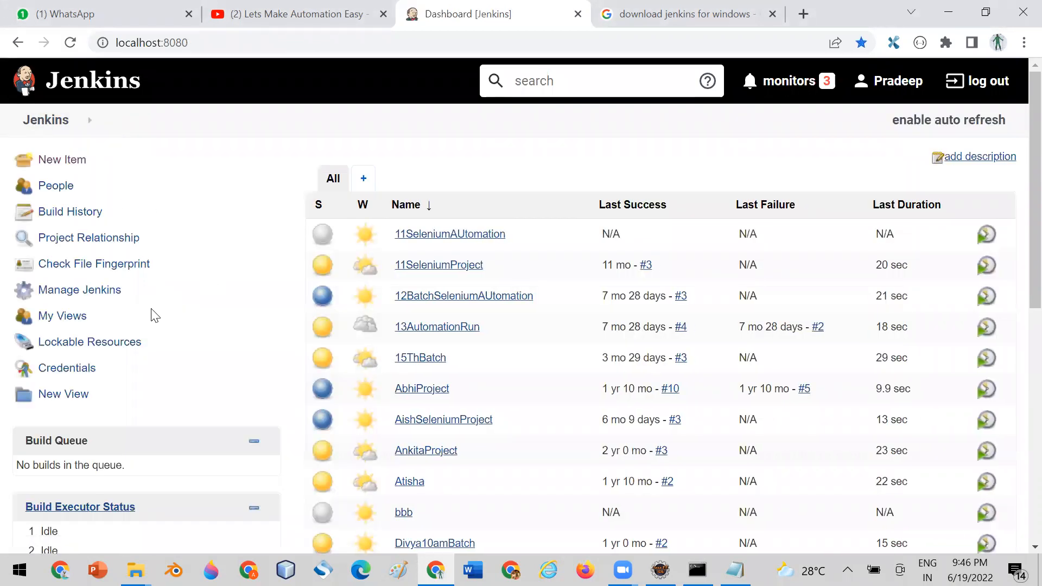
Open Manage Jenkins and examine its version notice and the warnings for installed components.
{"action": "left_click", "coordinate": [53, 298]}
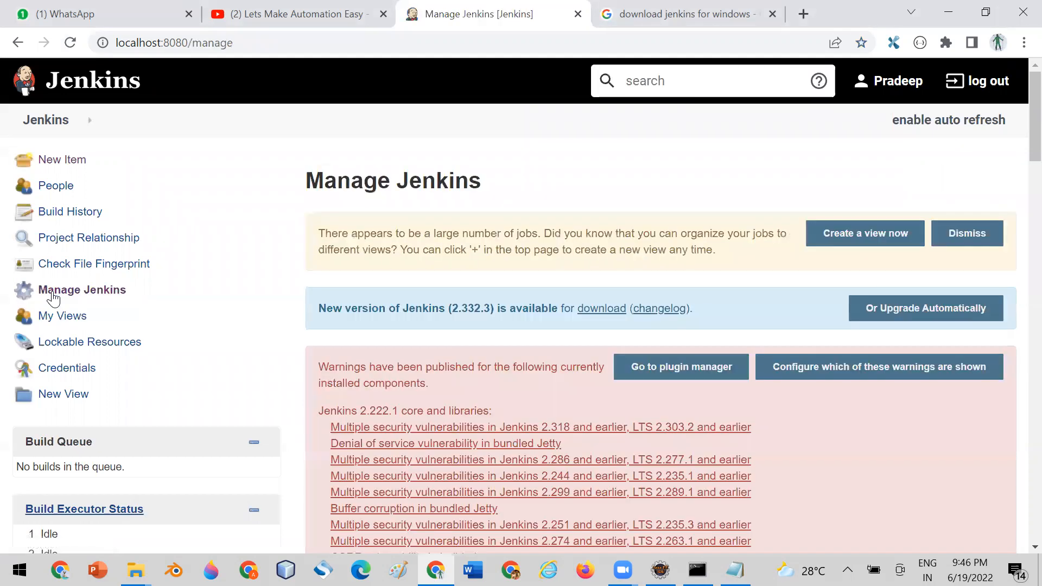
{"action": "scroll", "coordinate": [452, 260], "scroll_direction": "down", "scroll_amount": 8}
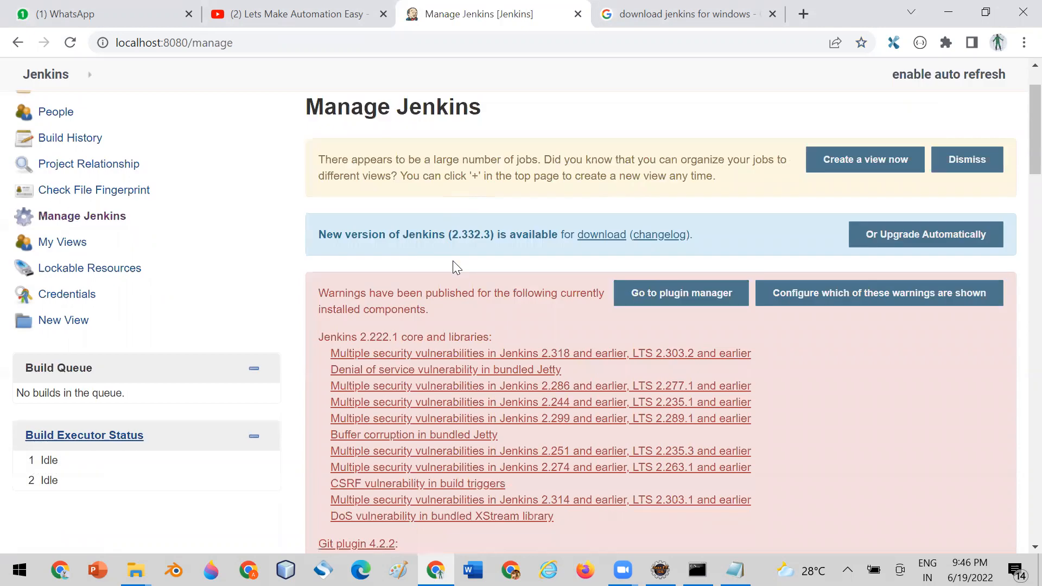
{"action": "scroll", "coordinate": [452, 260], "scroll_direction": "down", "scroll_amount": 3}
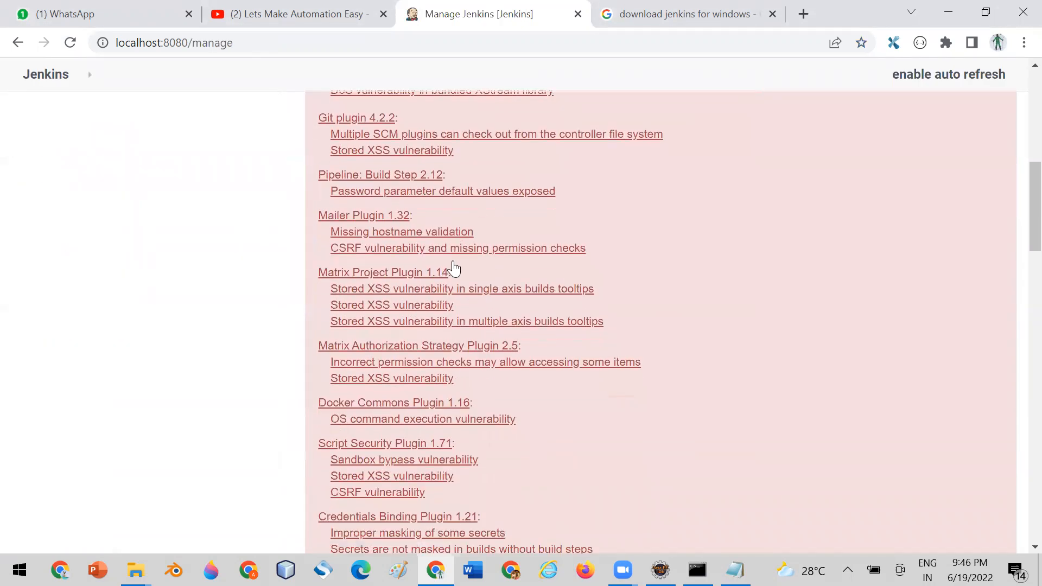
{"action": "scroll", "coordinate": [1017, 190], "scroll_direction": "down", "scroll_amount": 3}
{"action": "scroll", "coordinate": [1018, 157], "scroll_direction": "up", "scroll_amount": 15}
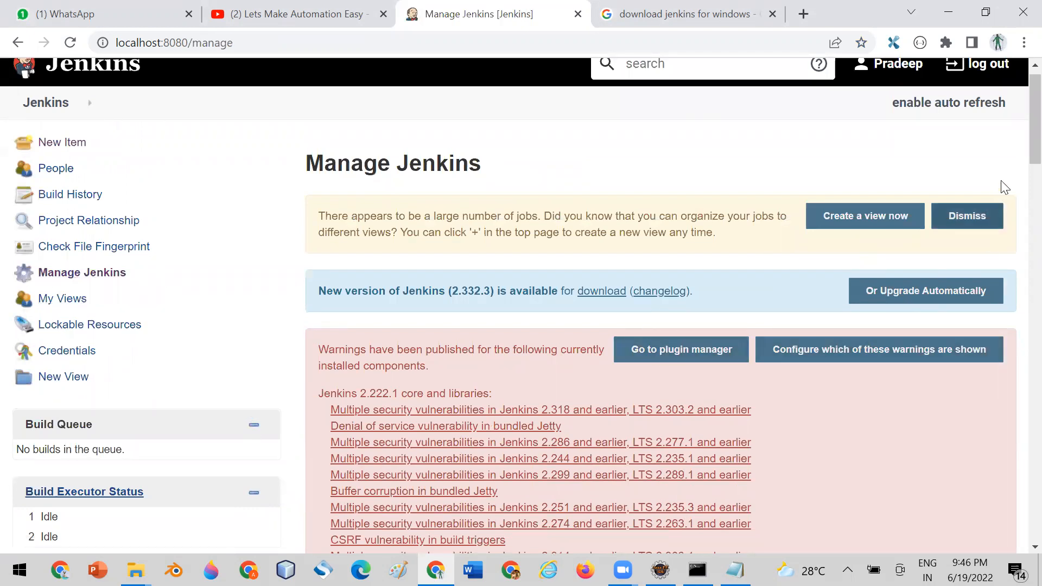
Filter the plugin manager's updates by maven and highlight the Maven Integration plugin's version 3.12.1.
{"action": "left_click", "coordinate": [663, 358]}
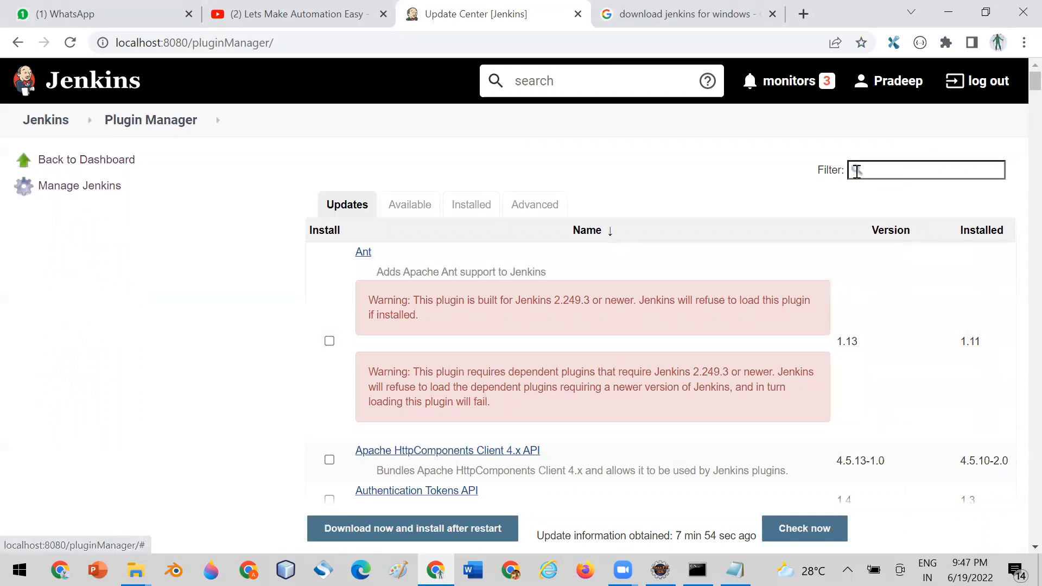
{"action": "left_click", "coordinate": [878, 171]}
{"action": "type", "text": "maven"}
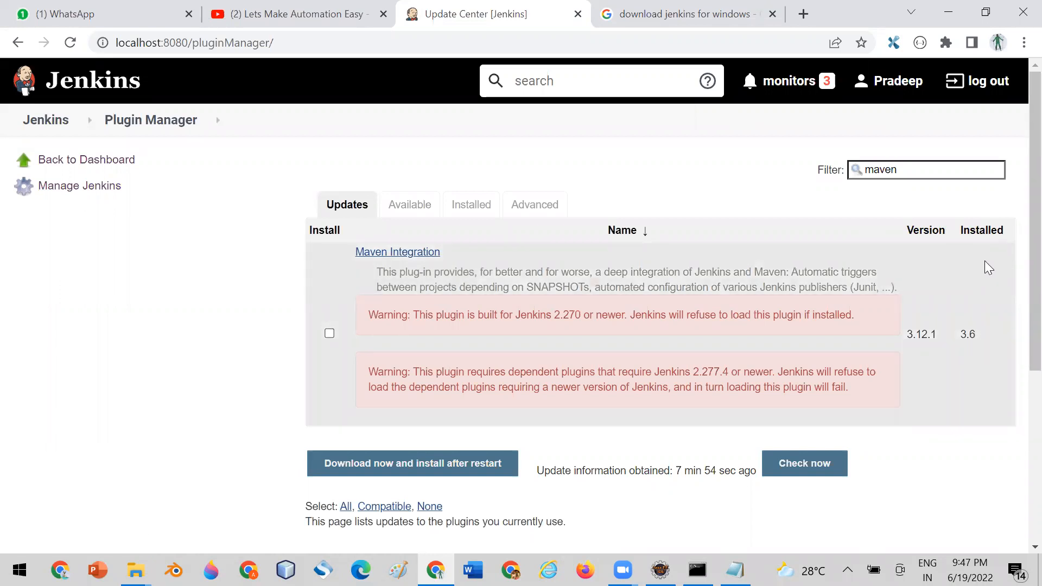
{"action": "left_click_drag", "start_coordinate": [960, 334], "coordinate": [907, 334]}
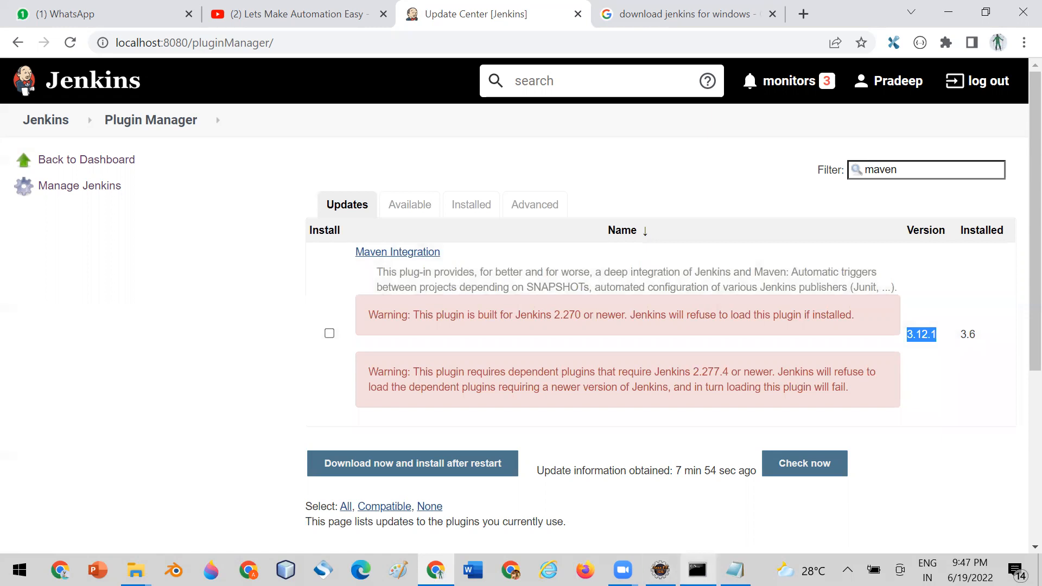
Check the Command Prompt running jenkins.war, clear its text selection, and return to the Jenkins plugin manager.
{"action": "left_click", "coordinate": [697, 570]}
{"action": "left_click", "coordinate": [297, 133]}
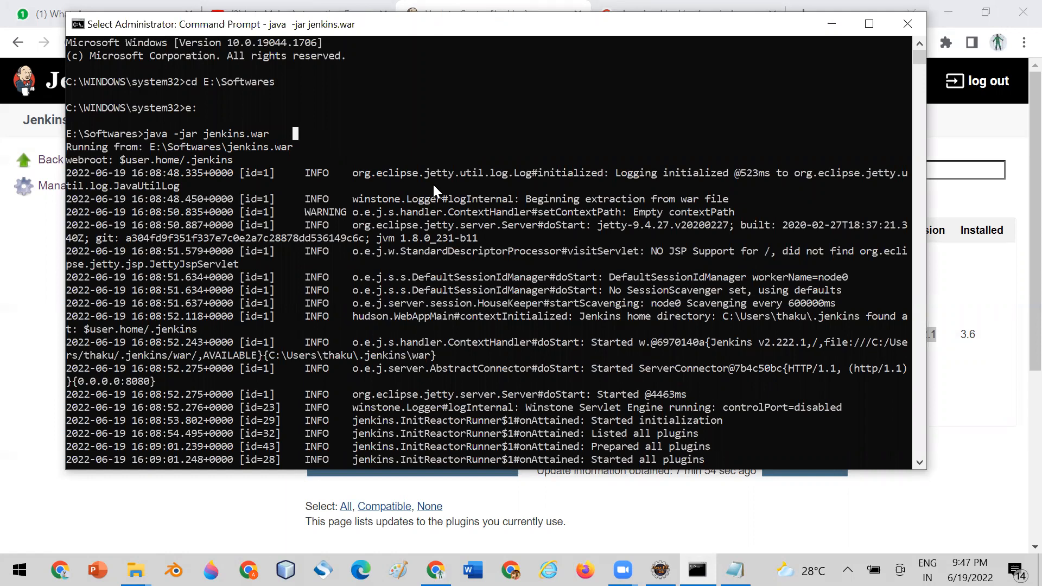
{"action": "left_click", "coordinate": [908, 25]}
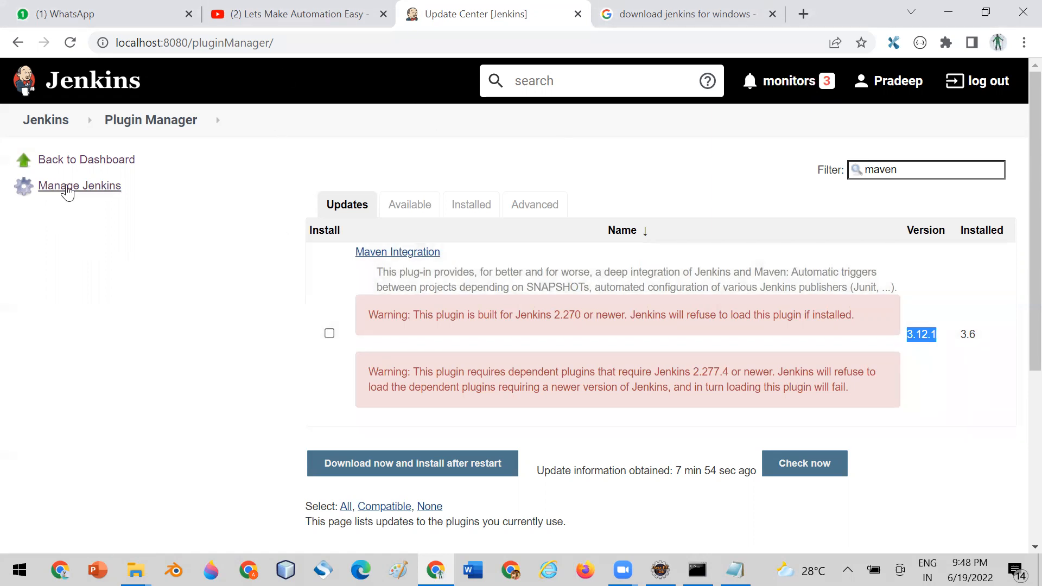
Open the new item page to check the Maven project type, and return to the dashboard.
{"action": "left_click", "coordinate": [51, 125]}
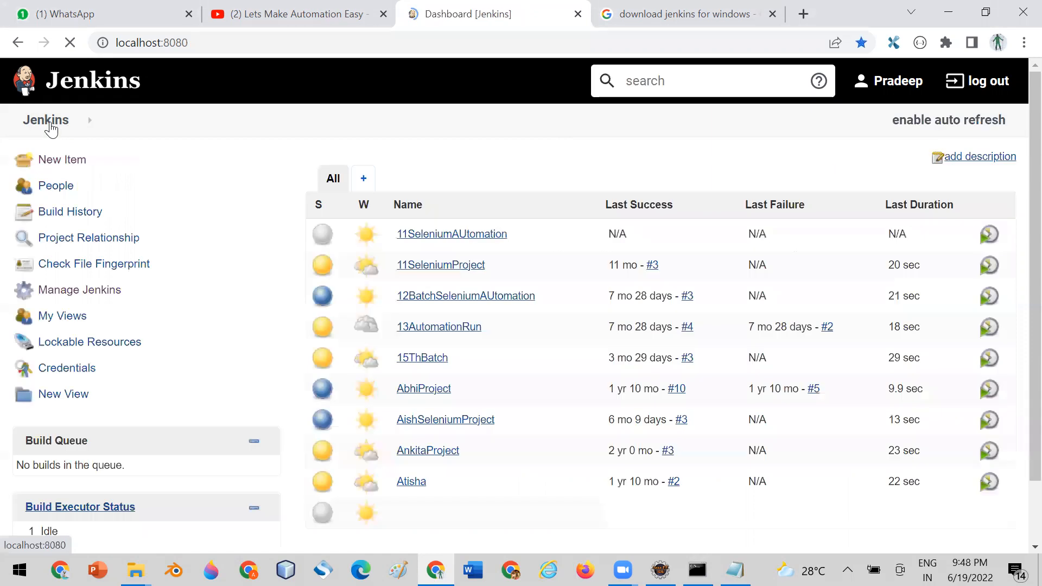
{"action": "left_click", "coordinate": [63, 162]}
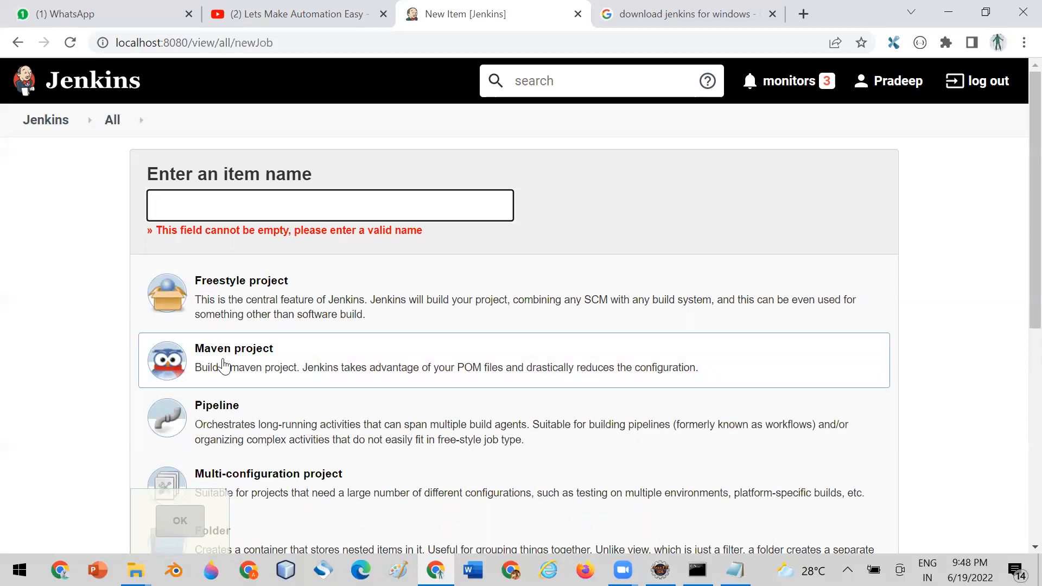
{"action": "left_click", "coordinate": [42, 123]}
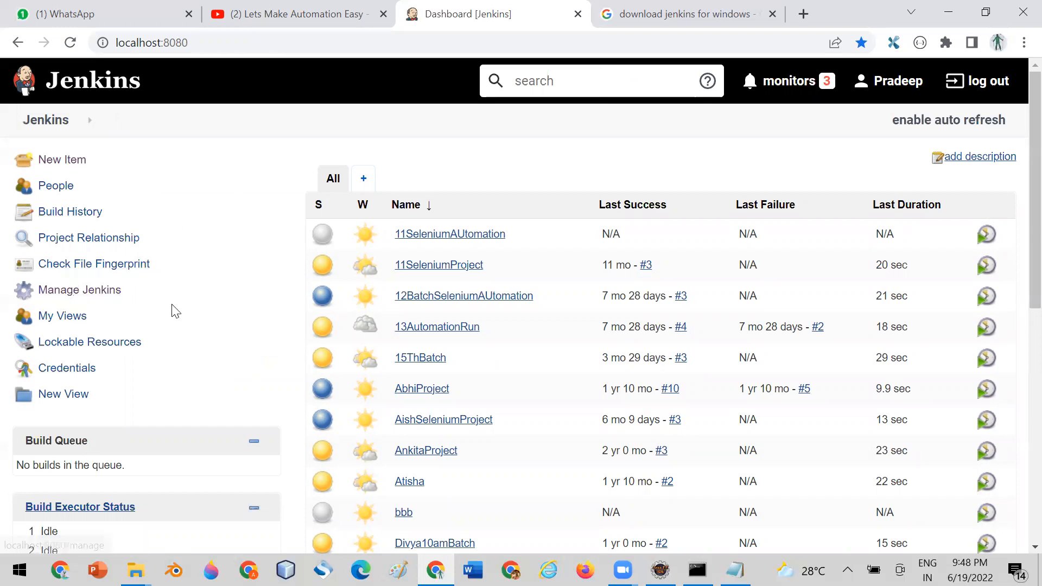
Open Global Tool Configuration from the Manage Jenkins page.
{"action": "scroll", "coordinate": [169, 305], "scroll_direction": "down", "scroll_amount": 2}
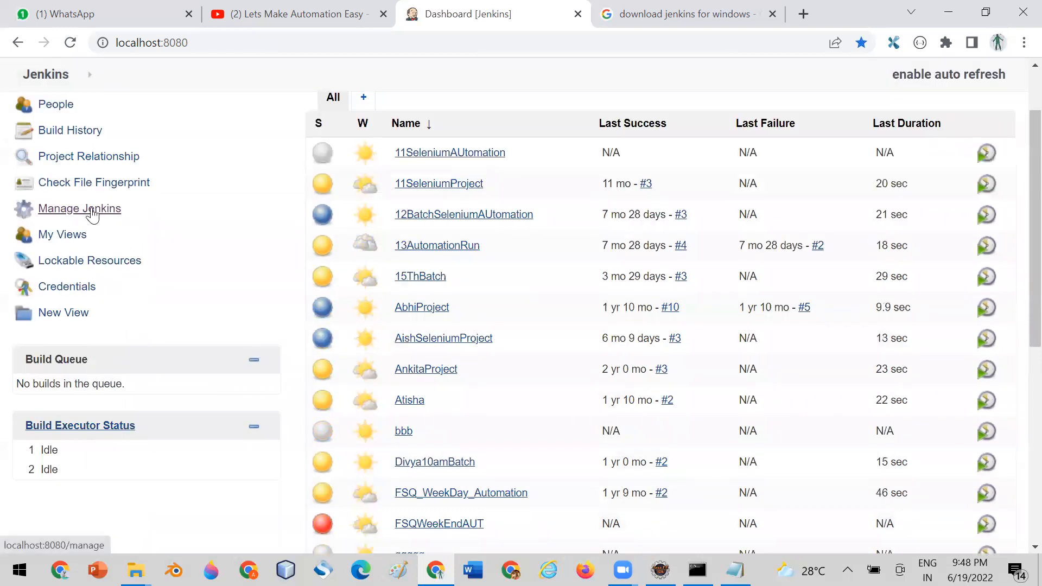
{"action": "left_click", "coordinate": [94, 213]}
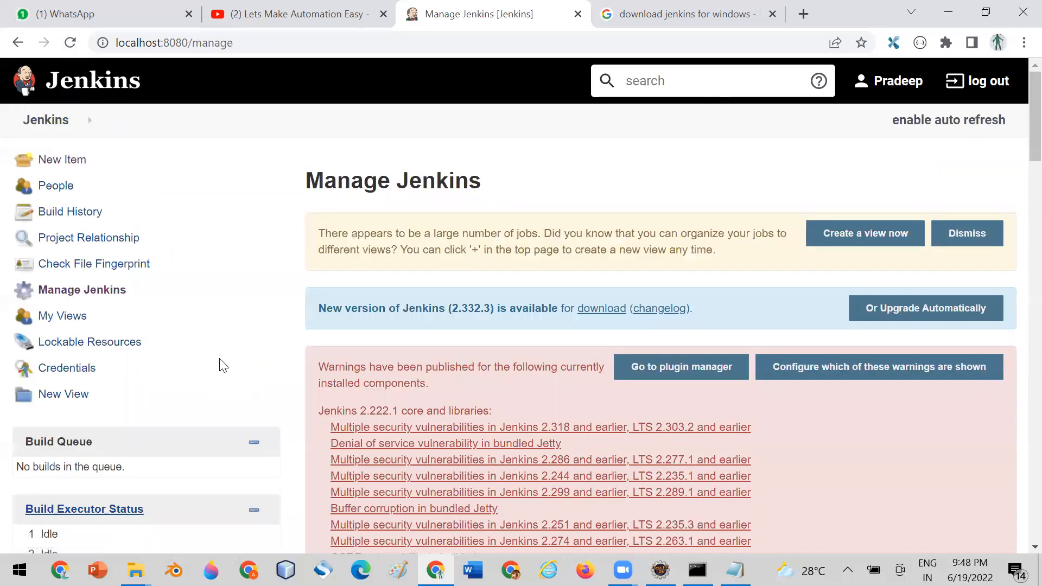
{"action": "scroll", "coordinate": [665, 442], "scroll_direction": "down", "scroll_amount": 1}
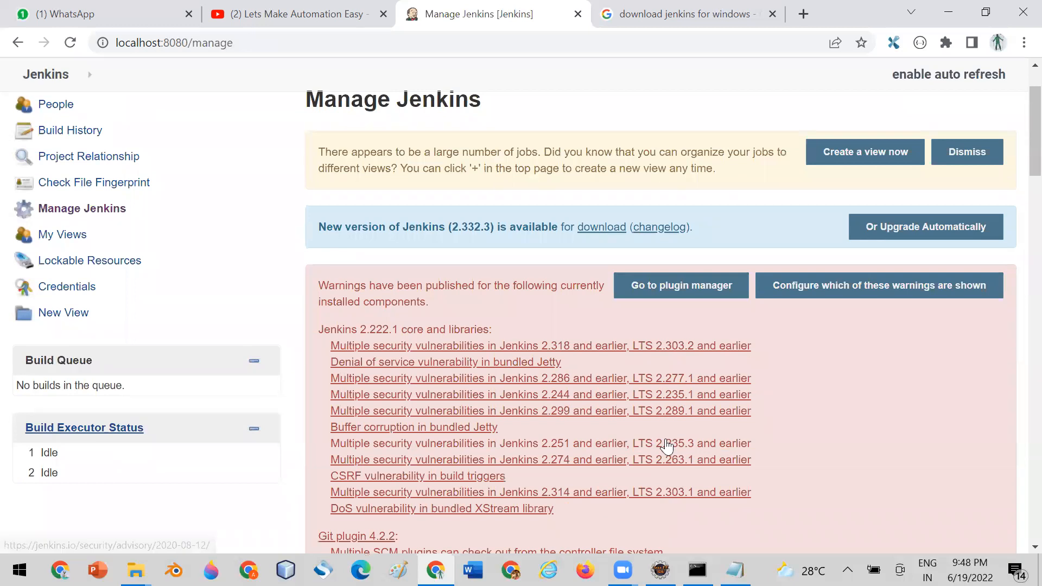
{"action": "scroll", "coordinate": [665, 442], "scroll_direction": "down", "scroll_amount": 8}
{"action": "scroll", "coordinate": [667, 446], "scroll_direction": "down", "scroll_amount": 8}
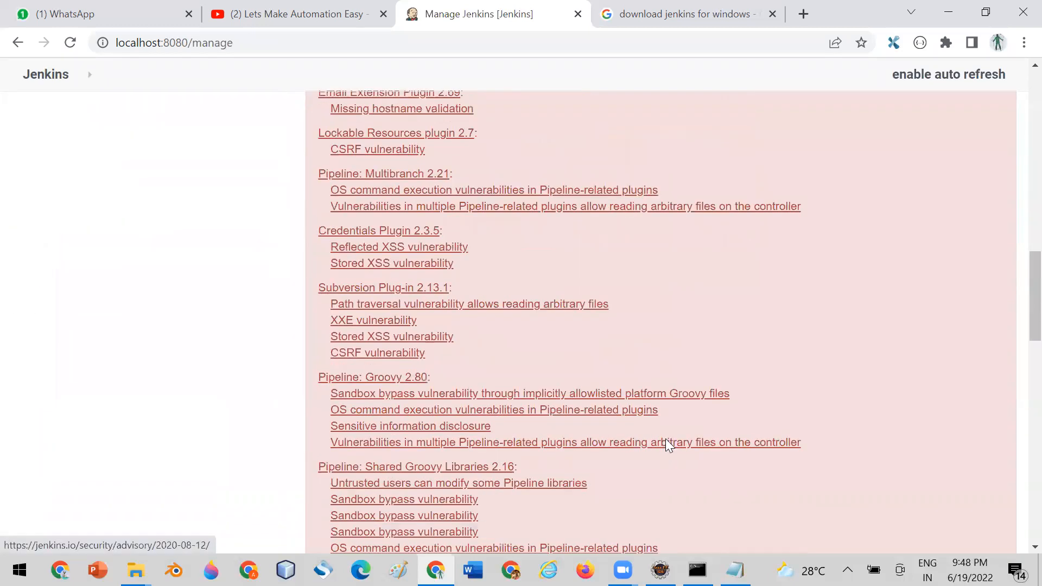
{"action": "scroll", "coordinate": [667, 447], "scroll_direction": "up", "scroll_amount": 1}
{"action": "scroll", "coordinate": [667, 446], "scroll_direction": "down", "scroll_amount": 3}
{"action": "scroll", "coordinate": [669, 445], "scroll_direction": "down", "scroll_amount": 1}
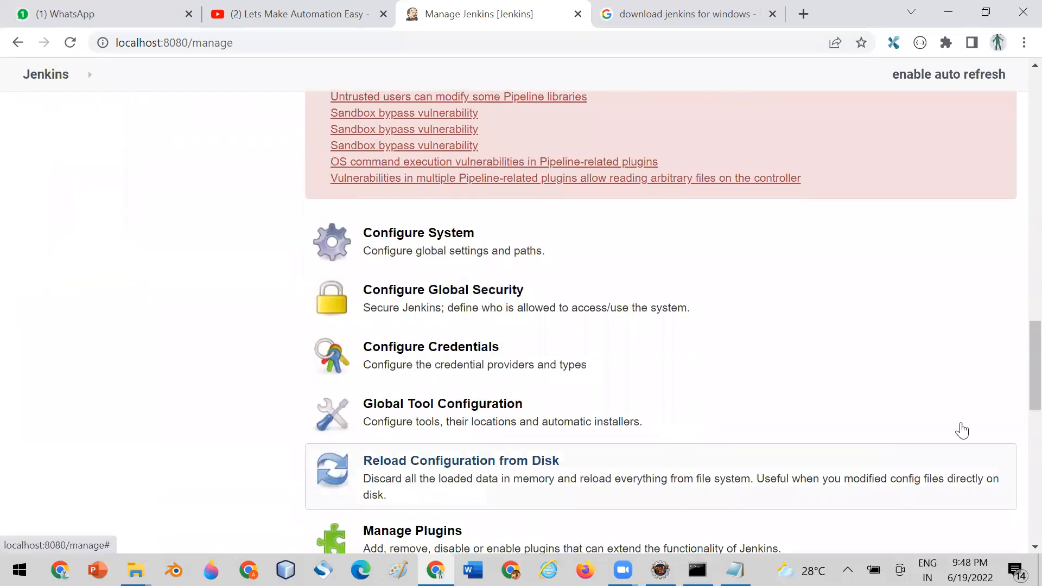
{"action": "left_click_drag", "start_coordinate": [1020, 363], "coordinate": [1019, 376]}
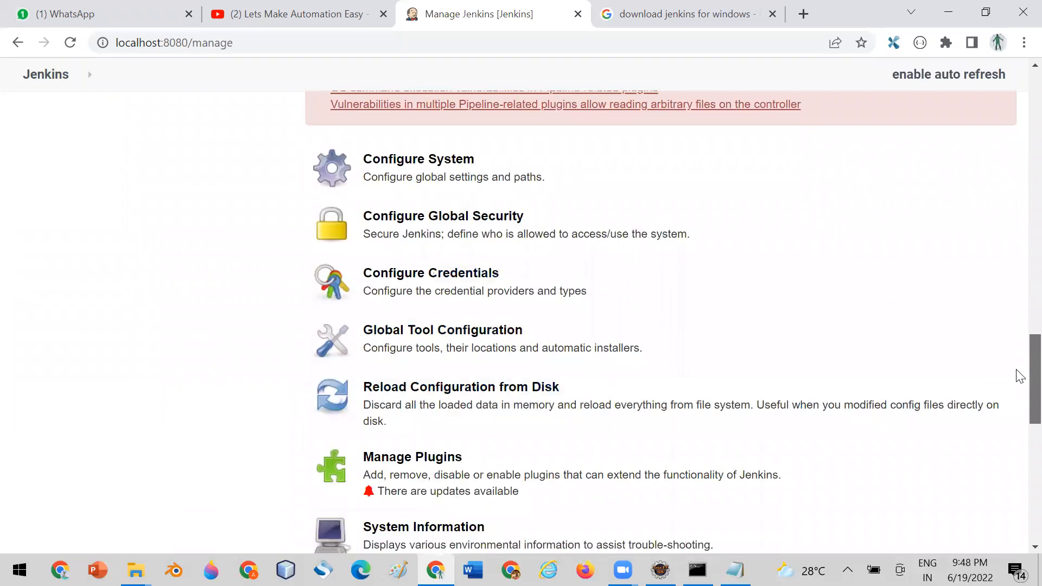
{"action": "left_click", "coordinate": [395, 330]}
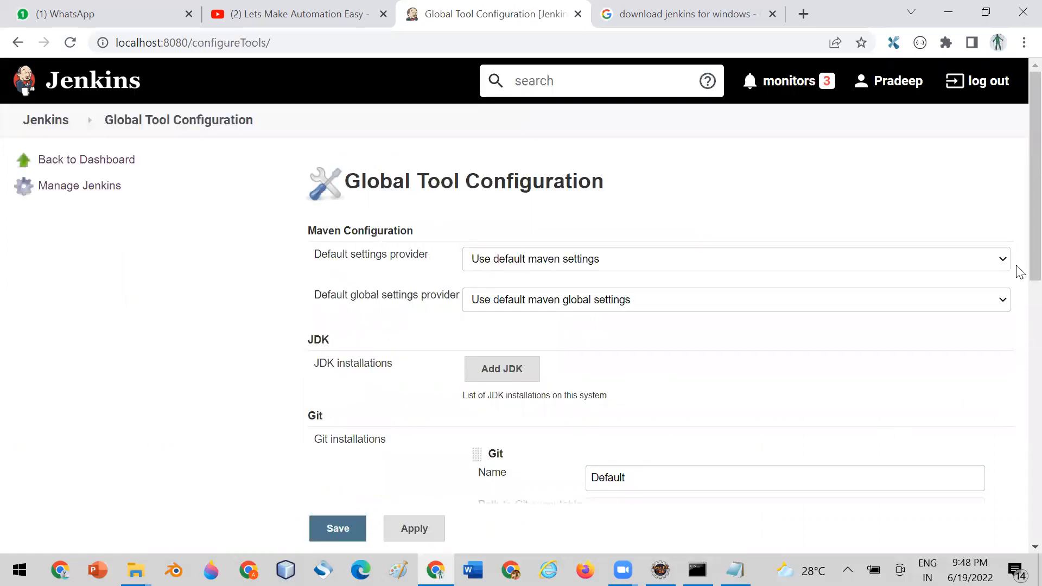
Review the Global Tool Configuration sections, highlight the text from Maven Configuration to Git, and clear the selection.
{"action": "scroll", "coordinate": [1018, 261], "scroll_direction": "down", "scroll_amount": 6}
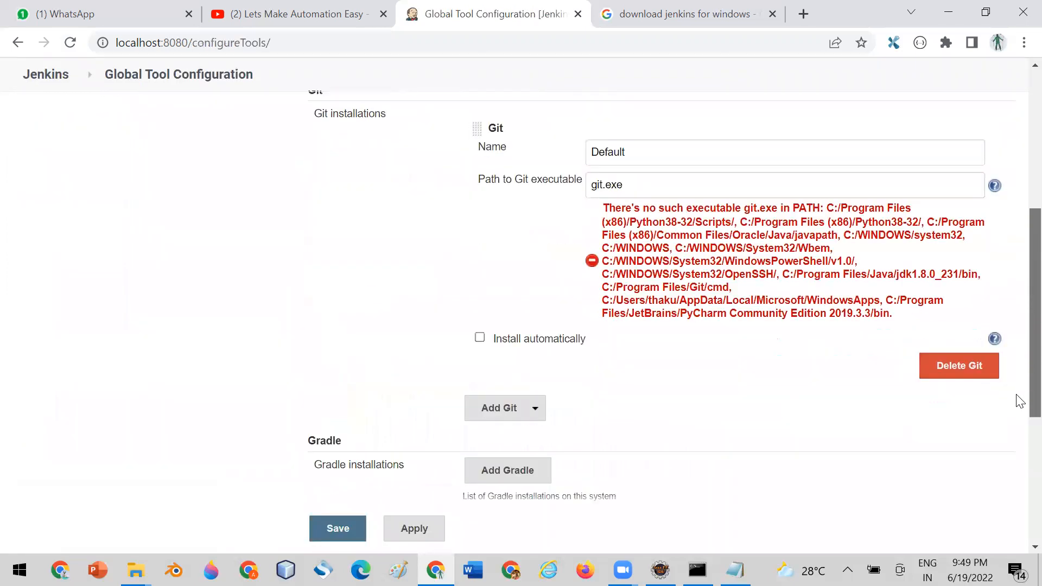
{"action": "scroll", "coordinate": [1018, 429], "scroll_direction": "down", "scroll_amount": 4}
{"action": "scroll", "coordinate": [1016, 325], "scroll_direction": "up", "scroll_amount": 8}
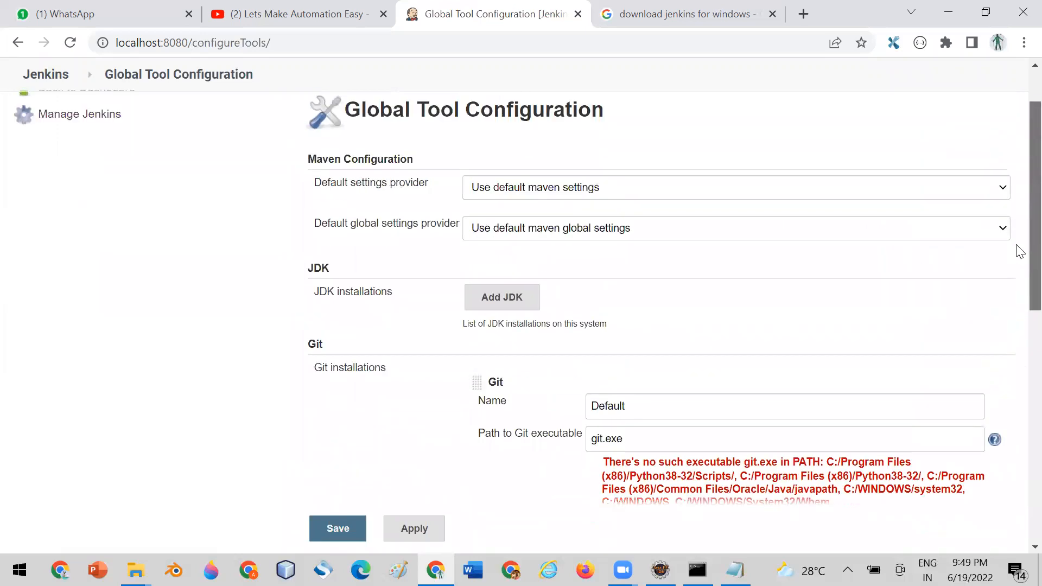
{"action": "scroll", "coordinate": [1017, 282], "scroll_direction": "down", "scroll_amount": 5}
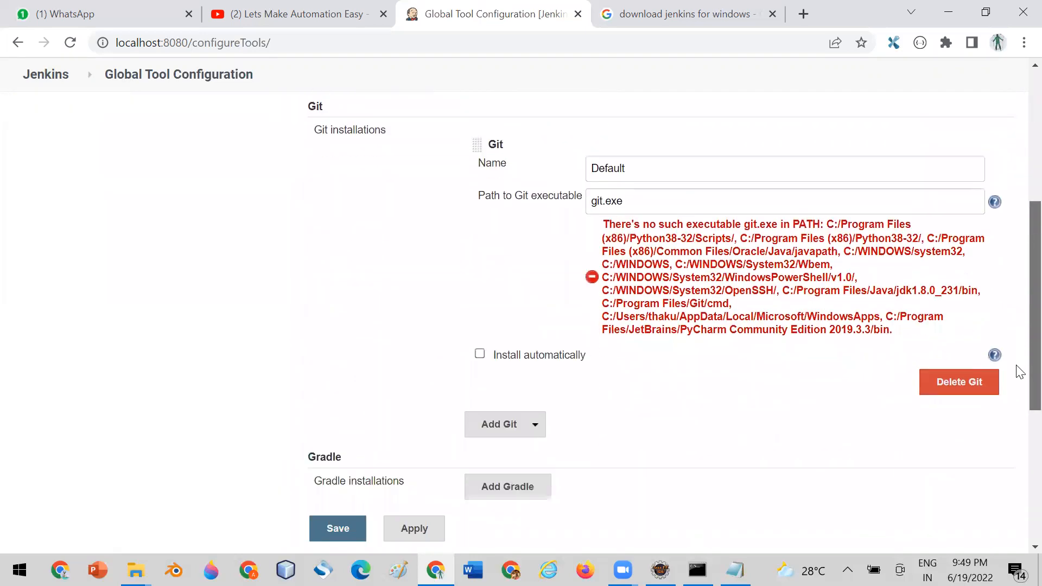
{"action": "scroll", "coordinate": [1018, 369], "scroll_direction": "up", "scroll_amount": 5}
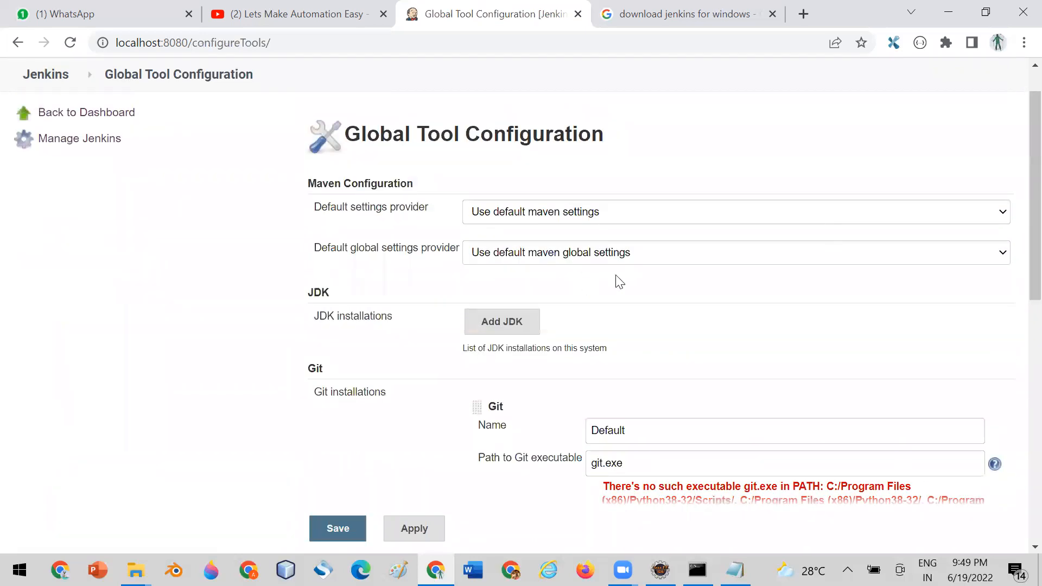
{"action": "double_click", "coordinate": [335, 296]}
{"action": "left_click_drag", "start_coordinate": [302, 369], "coordinate": [375, 350]}
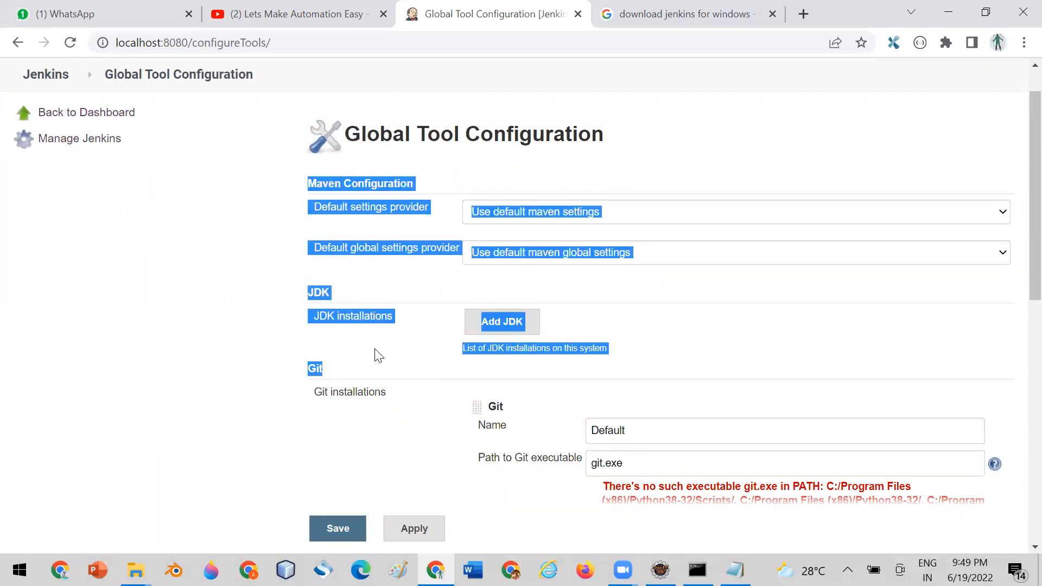
{"action": "scroll", "coordinate": [1016, 272], "scroll_direction": "down", "scroll_amount": 4}
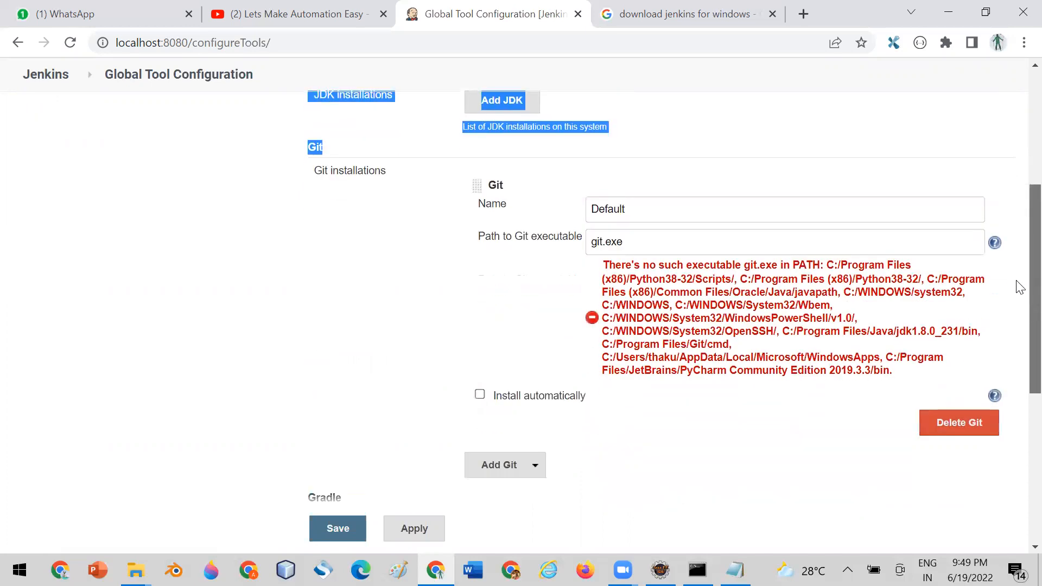
{"action": "scroll", "coordinate": [1020, 288], "scroll_direction": "down", "scroll_amount": 5}
{"action": "scroll", "coordinate": [1018, 242], "scroll_direction": "up", "scroll_amount": 8}
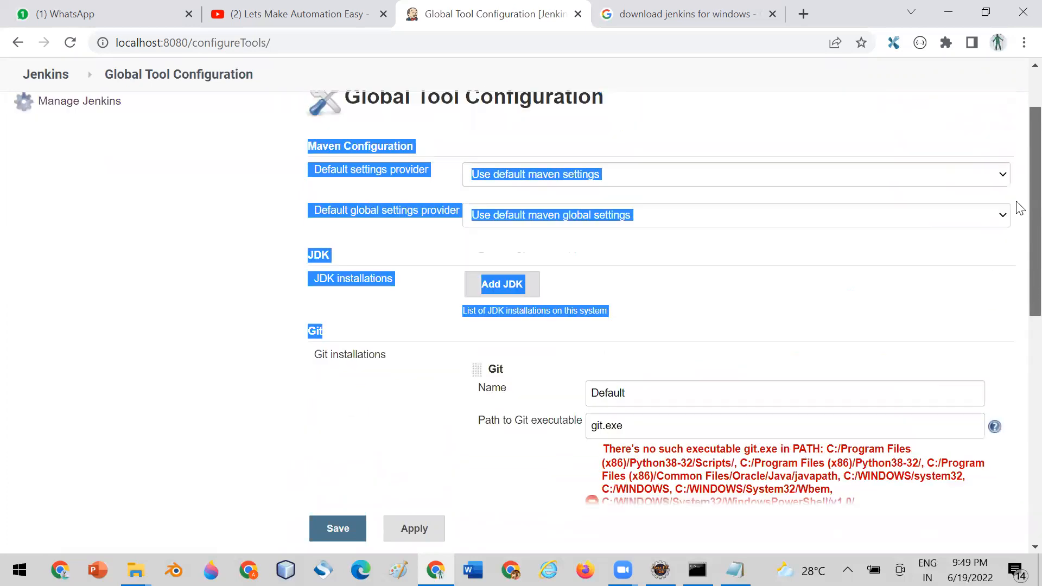
{"action": "left_click", "coordinate": [728, 304]}
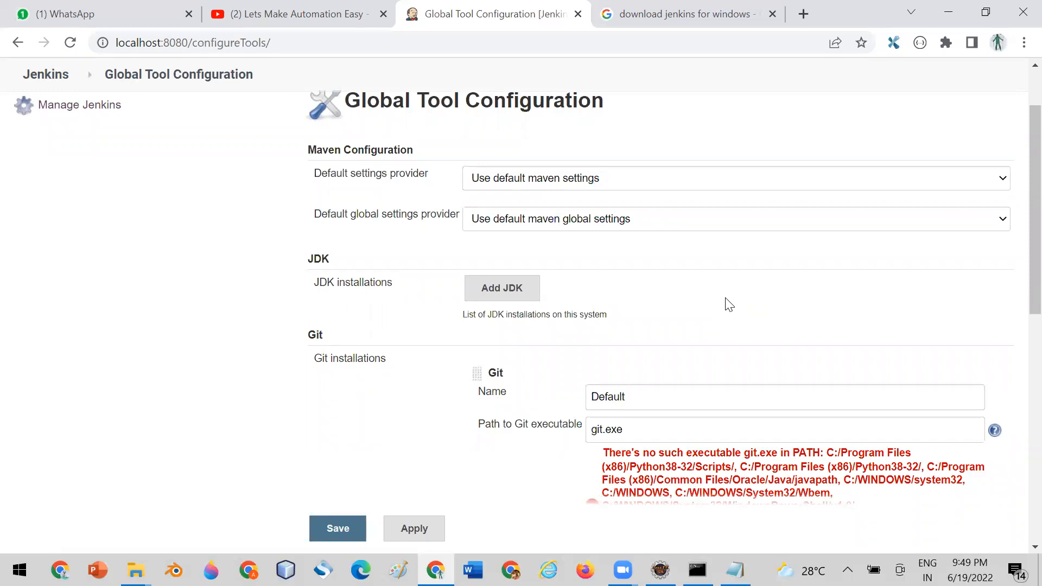
Add a JDK installation entry and examine its name, automatic installation and version options.
{"action": "scroll", "coordinate": [1020, 263], "scroll_direction": "down", "scroll_amount": 1}
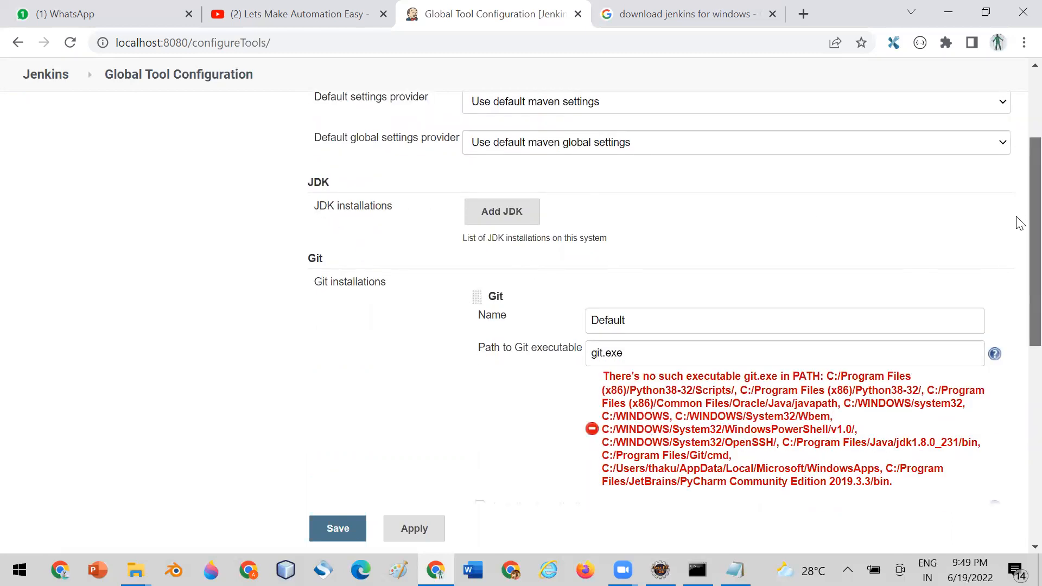
{"action": "scroll", "coordinate": [1019, 221], "scroll_direction": "down", "scroll_amount": 6}
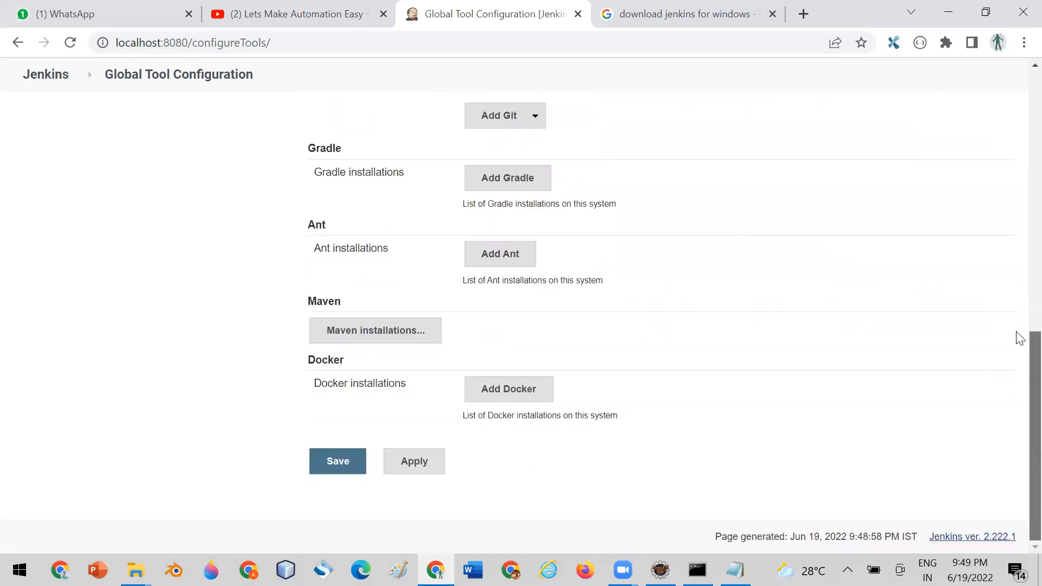
{"action": "scroll", "coordinate": [1017, 338], "scroll_direction": "up", "scroll_amount": 6}
{"action": "scroll", "coordinate": [1019, 232], "scroll_direction": "up", "scroll_amount": 3}
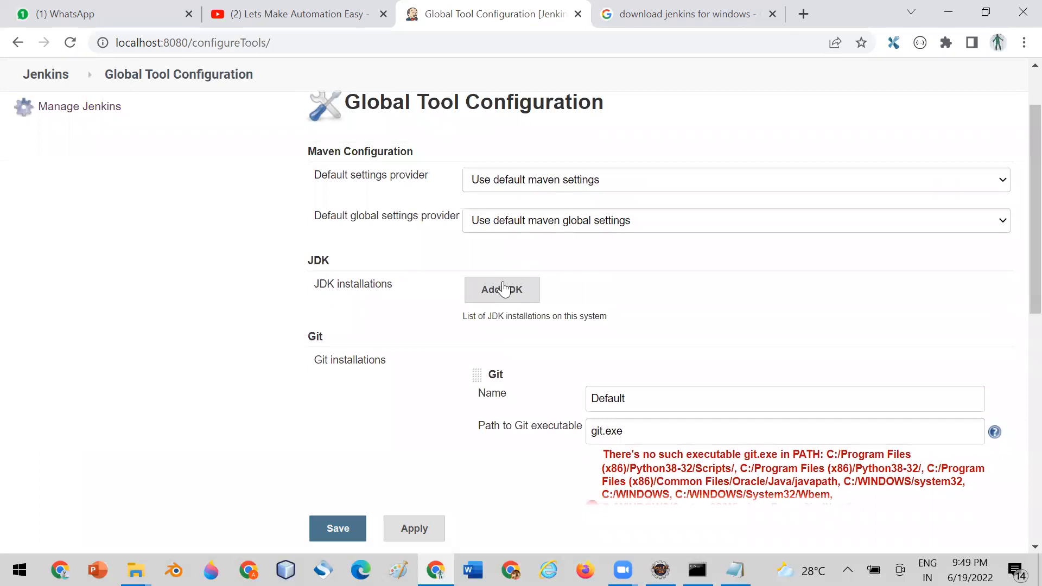
{"action": "left_click", "coordinate": [486, 296]}
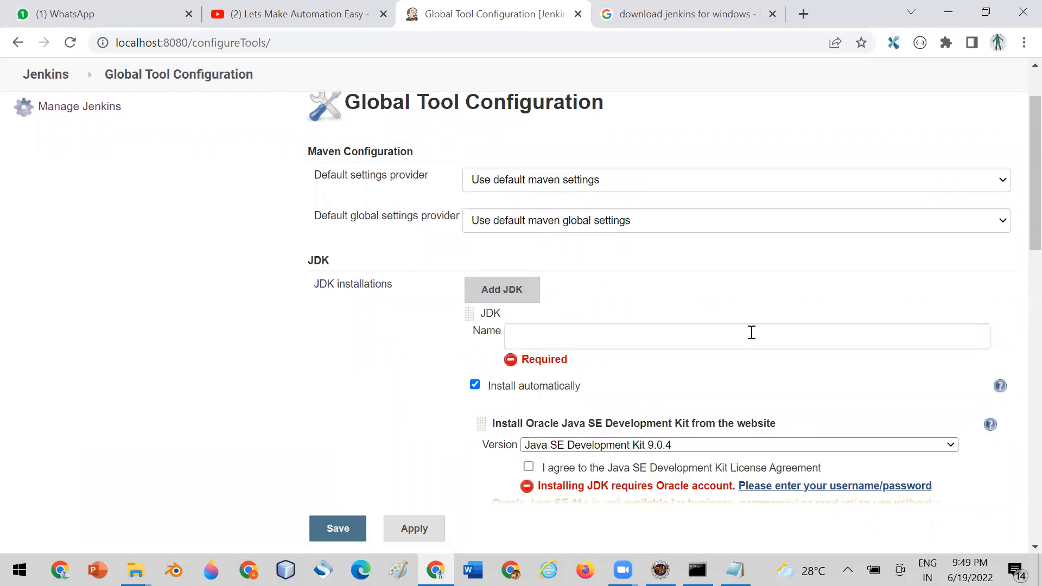
{"action": "scroll", "coordinate": [1019, 194], "scroll_direction": "down", "scroll_amount": 3}
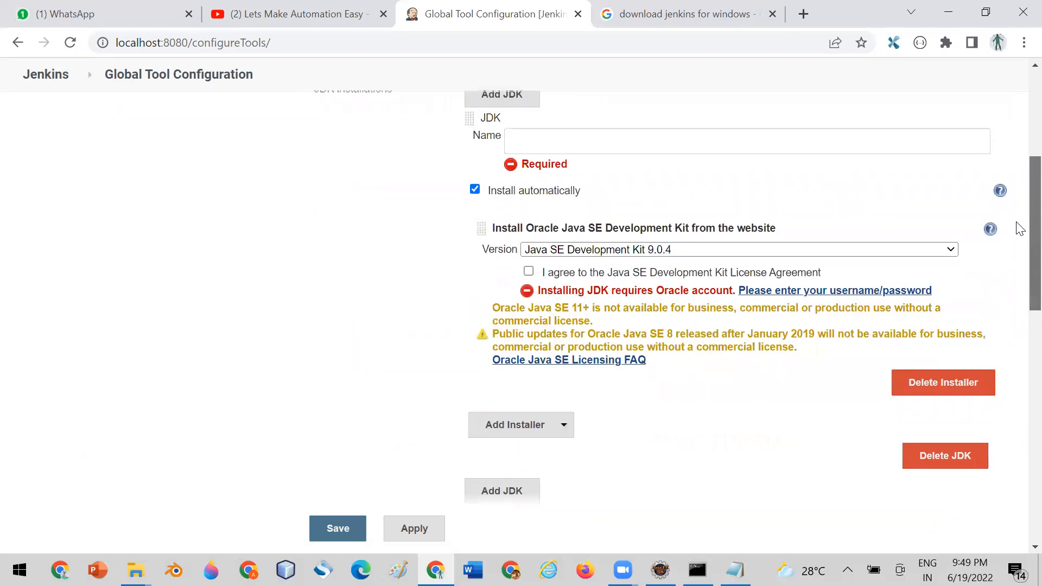
{"action": "scroll", "coordinate": [1017, 226], "scroll_direction": "up", "scroll_amount": 2}
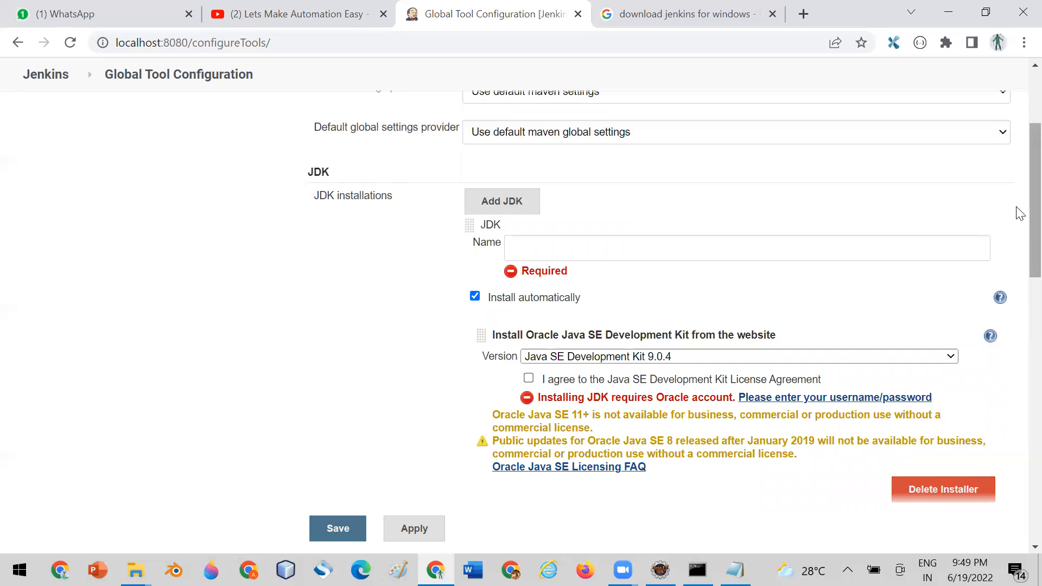
Expand the Maven installations and highlight the existing installation's name and its MAVEN_HOME path.
{"action": "scroll", "coordinate": [1019, 179], "scroll_direction": "up", "scroll_amount": 3}
{"action": "scroll", "coordinate": [1019, 168], "scroll_direction": "down", "scroll_amount": 15}
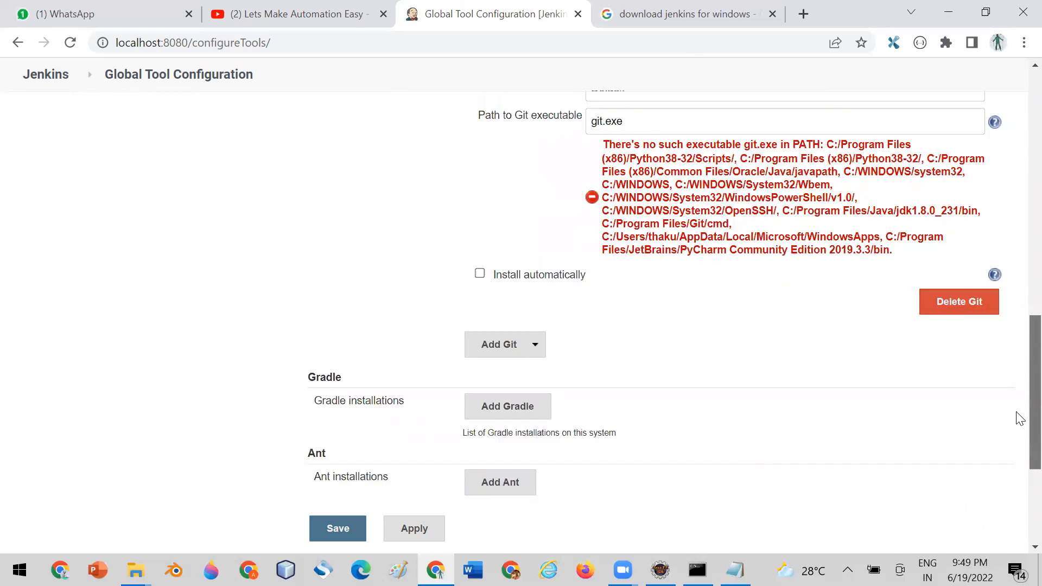
{"action": "scroll", "coordinate": [1019, 478], "scroll_direction": "down", "scroll_amount": 1}
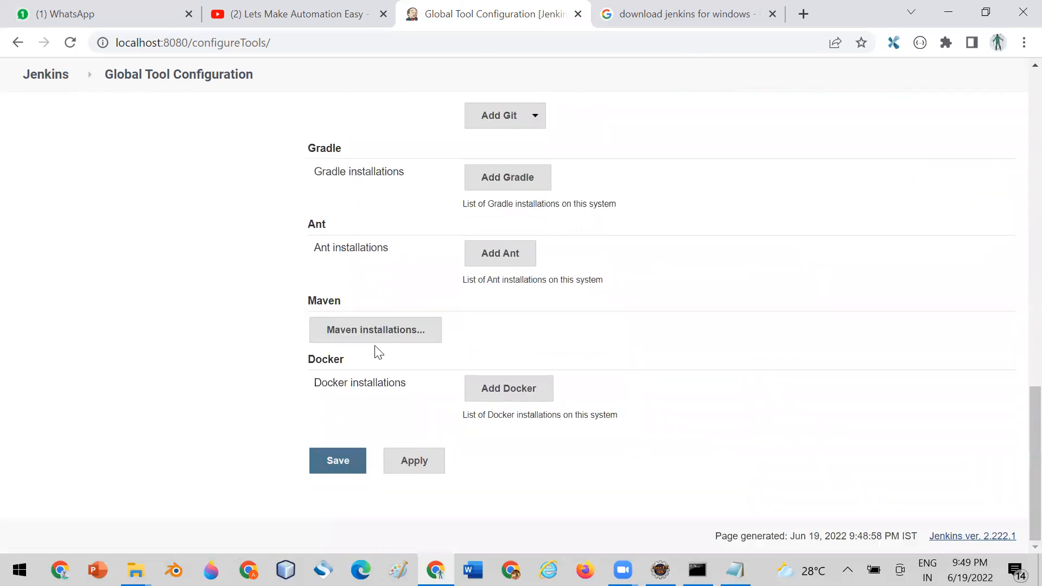
{"action": "left_click", "coordinate": [331, 333]}
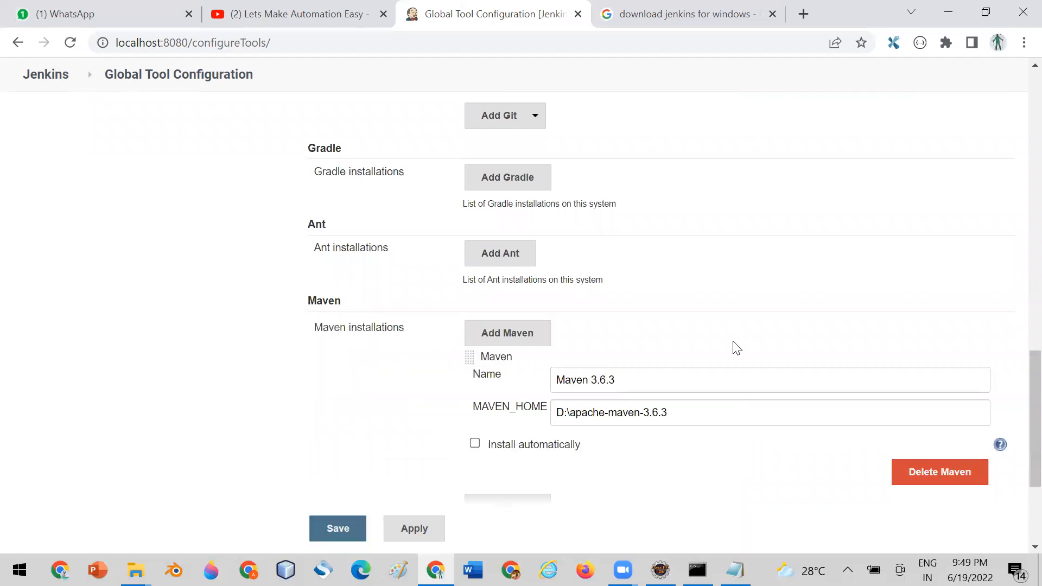
{"action": "left_click_drag", "start_coordinate": [1035, 371], "coordinate": [1035, 369]}
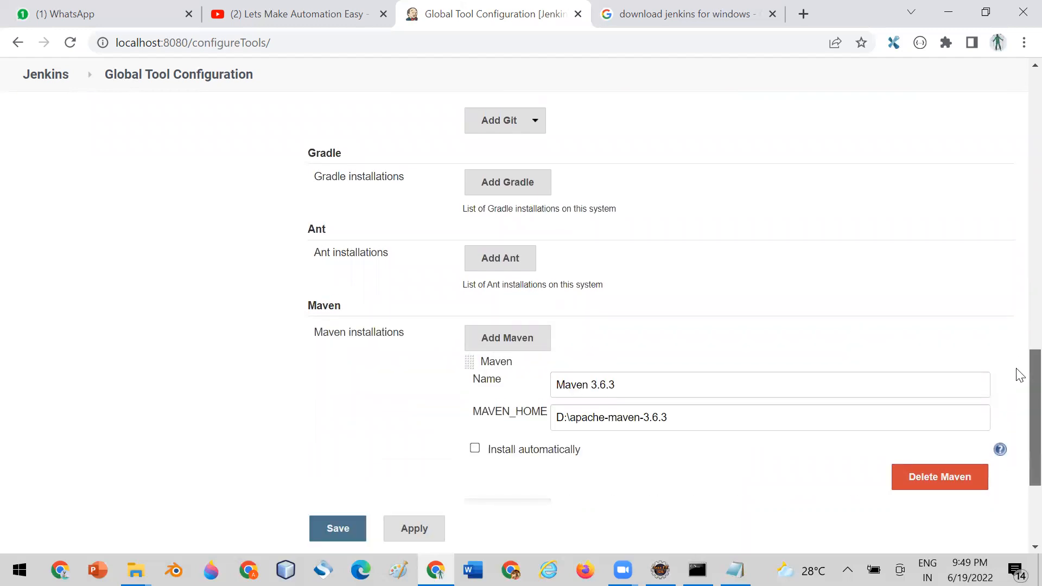
{"action": "scroll", "coordinate": [1019, 375], "scroll_direction": "down", "scroll_amount": 4}
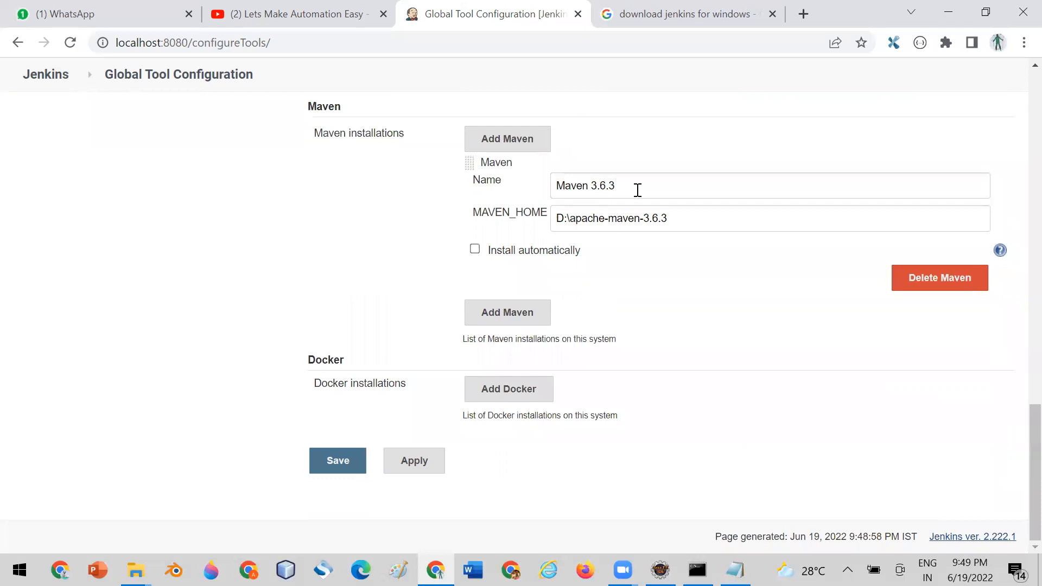
{"action": "left_click_drag", "start_coordinate": [638, 190], "coordinate": [563, 189]}
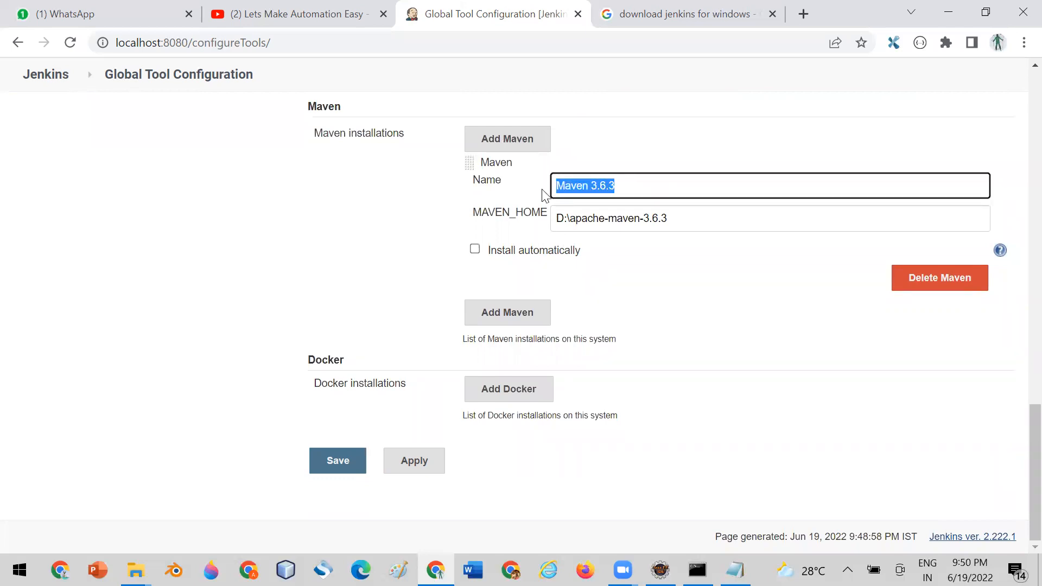
{"action": "left_click_drag", "start_coordinate": [681, 219], "coordinate": [542, 230]}
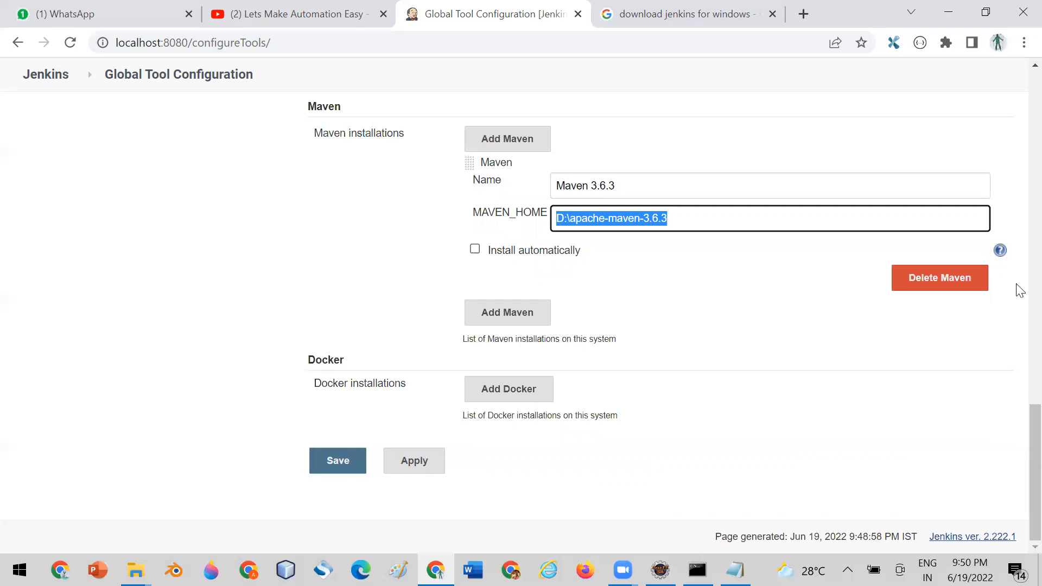
Review the JDK entry and the Maven installation again on the Global Tool Configuration page.
{"action": "scroll", "coordinate": [1019, 388], "scroll_direction": "up", "scroll_amount": 3}
{"action": "scroll", "coordinate": [1017, 325], "scroll_direction": "up", "scroll_amount": 10}
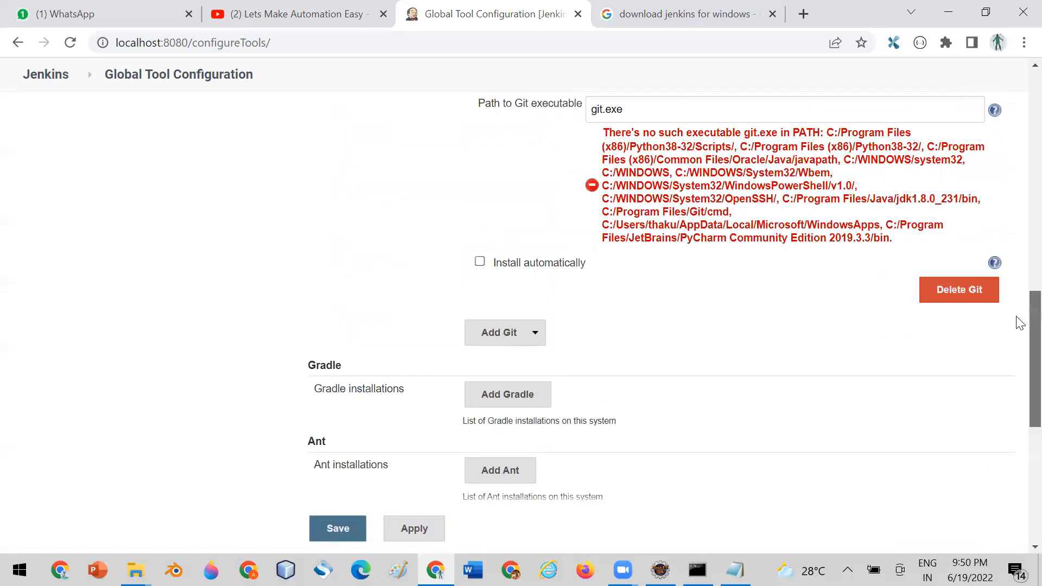
{"action": "scroll", "coordinate": [1019, 228], "scroll_direction": "up", "scroll_amount": 6}
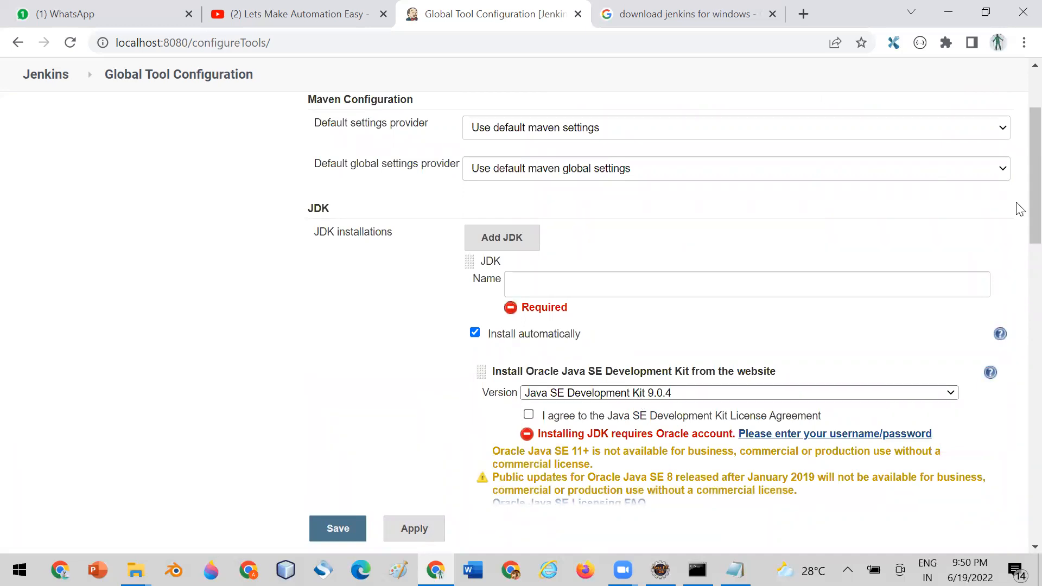
{"action": "scroll", "coordinate": [1017, 376], "scroll_direction": "down", "scroll_amount": 15}
{"action": "scroll", "coordinate": [1018, 380], "scroll_direction": "down", "scroll_amount": 3}
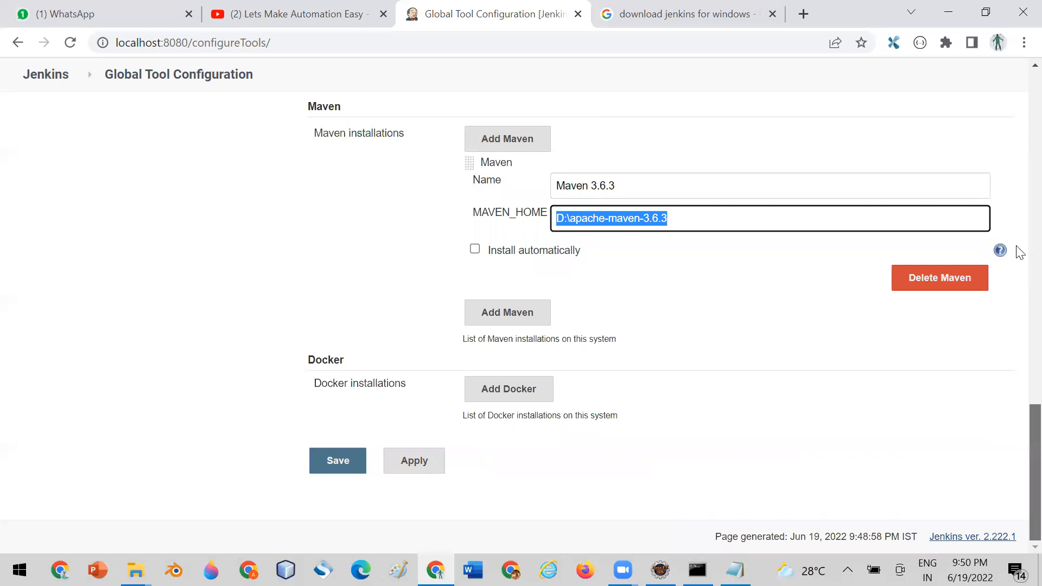
{"action": "scroll", "coordinate": [1016, 163], "scroll_direction": "up", "scroll_amount": 20}
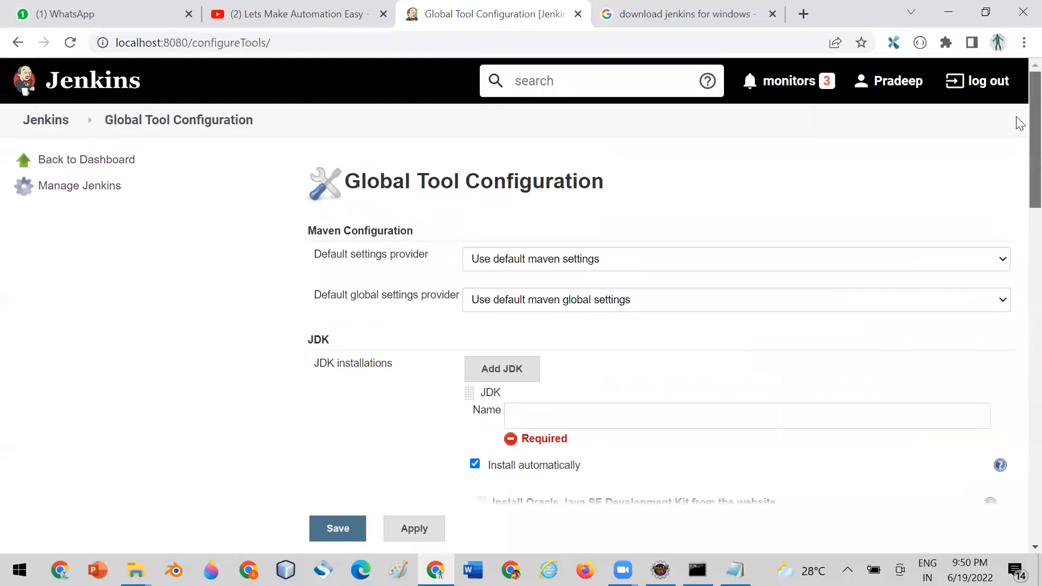
Leave Global Tool Configuration without saving the changes and start creating a new item from the Jenkins dashboard.
{"action": "left_click", "coordinate": [41, 124]}
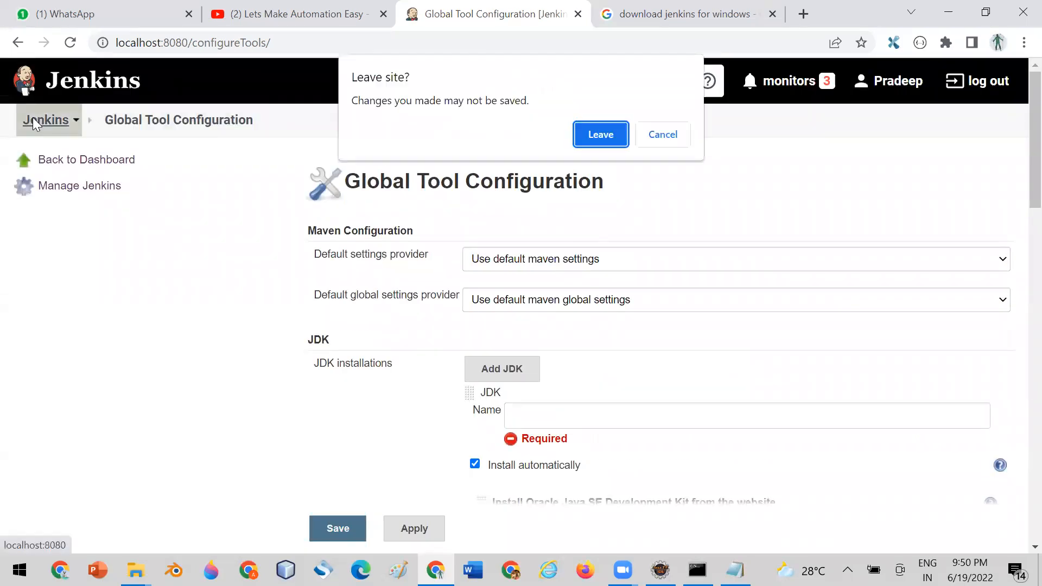
{"action": "left_click", "coordinate": [598, 143]}
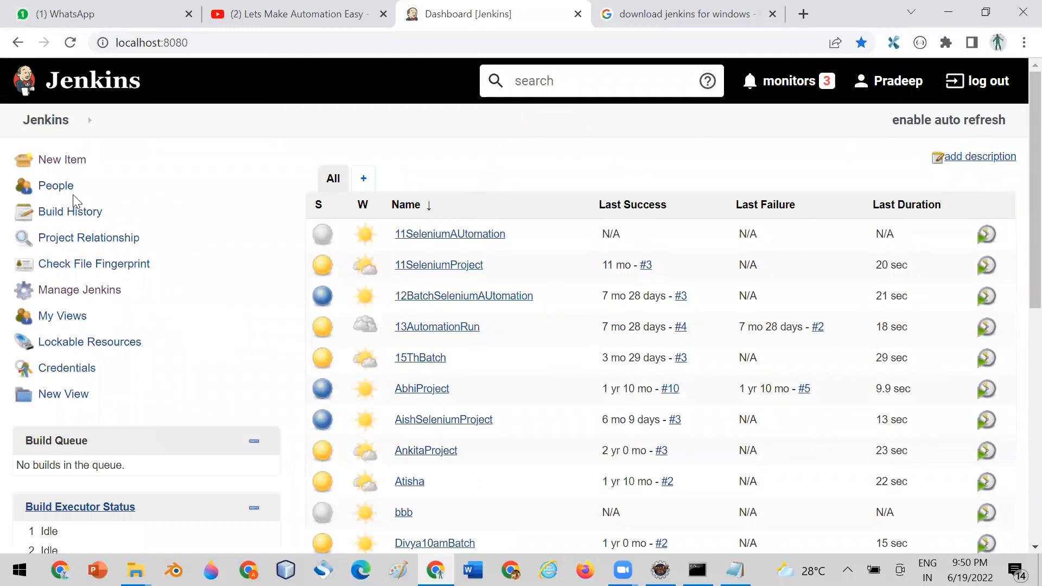
{"action": "left_click", "coordinate": [60, 162]}
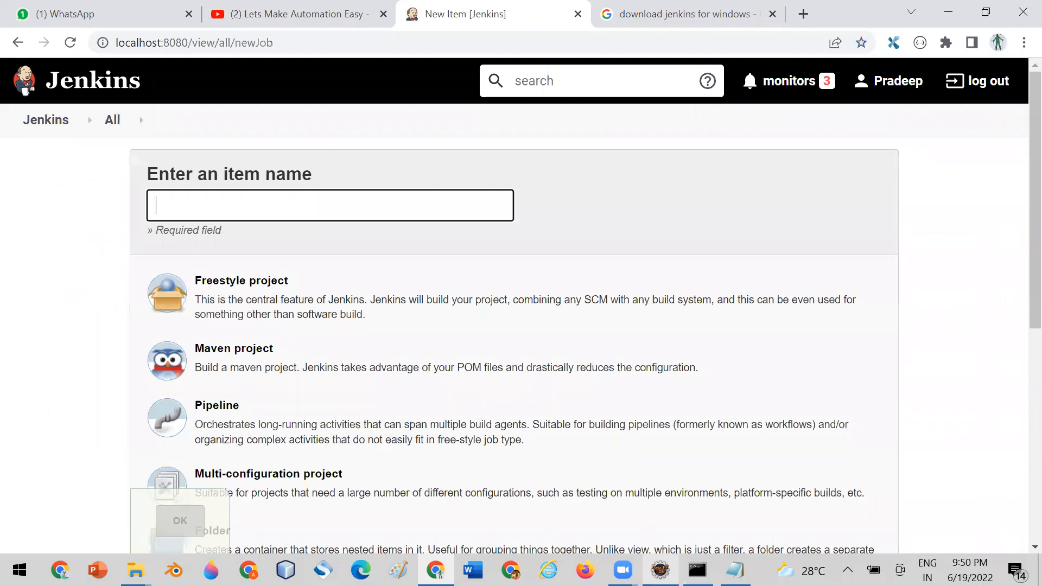
Switch to Eclipse and copy the name of the 17thCompleteAutomationFramework project without renaming it.
{"action": "key", "text": "alt+Tab"}
{"action": "left_click", "coordinate": [149, 123]}
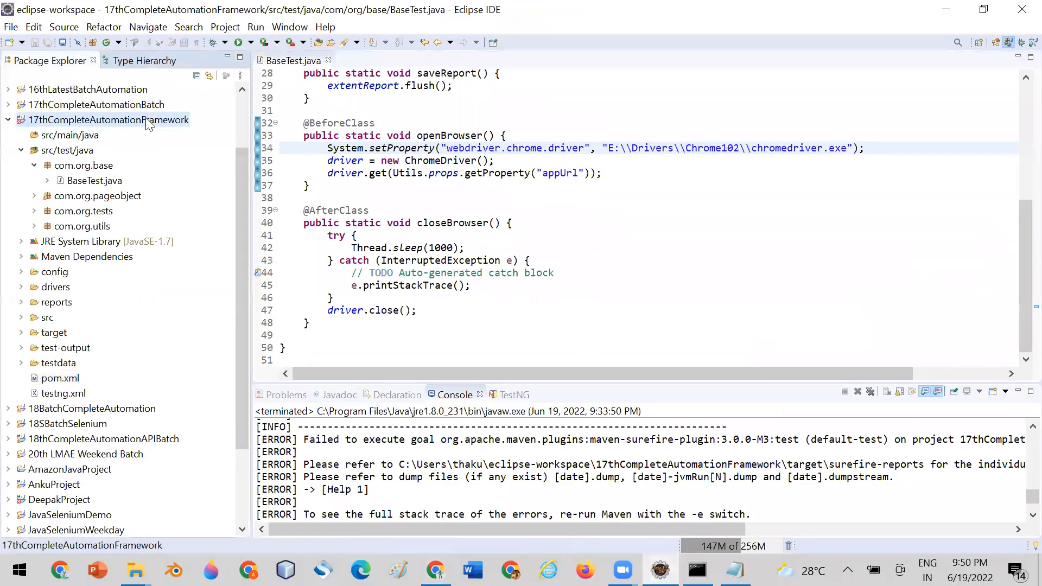
{"action": "right_click", "coordinate": [149, 124]}
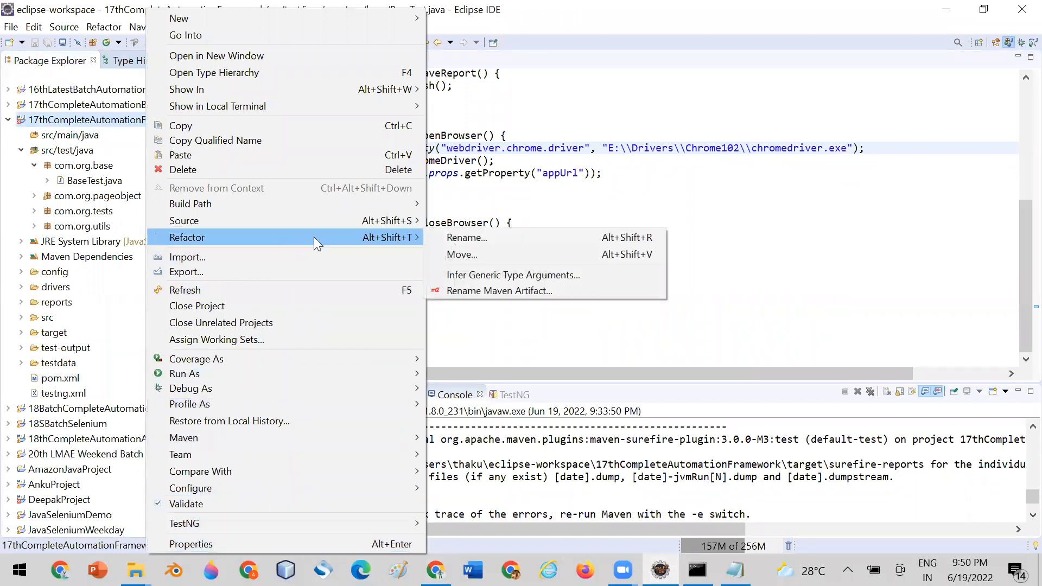
{"action": "mouse_move", "coordinate": [419, 237]}
{"action": "left_click", "coordinate": [465, 237]}
{"action": "left_click", "coordinate": [549, 211]}
{"action": "left_click_drag", "start_coordinate": [549, 212], "coordinate": [214, 215]}
{"action": "key", "text": "ctrl+c"}
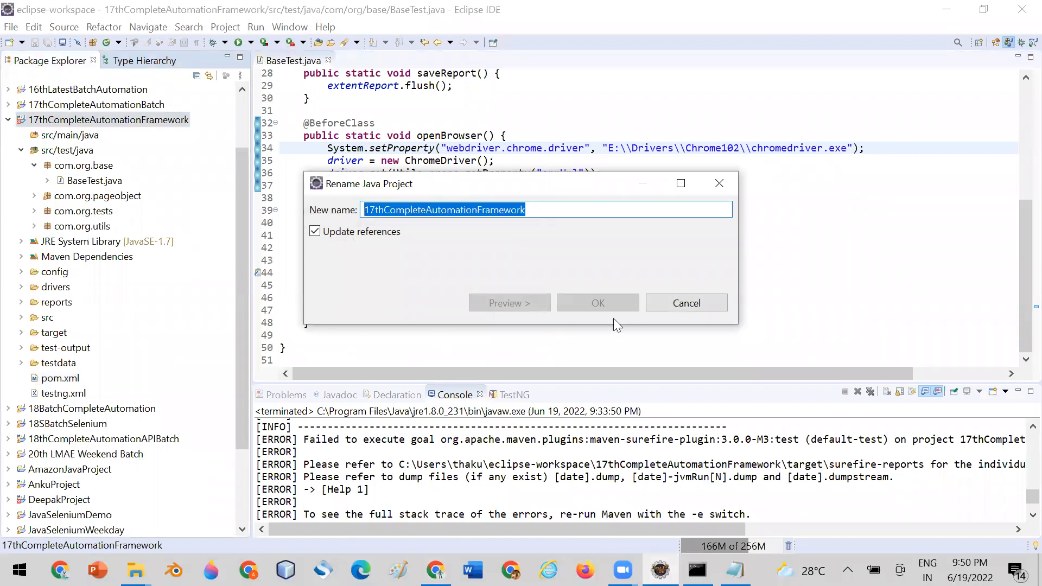
{"action": "left_click", "coordinate": [669, 303]}
Switch back to Jenkins and create a Maven project named 17thCompleteAutomationFramework.
{"action": "left_click", "coordinate": [436, 570]}
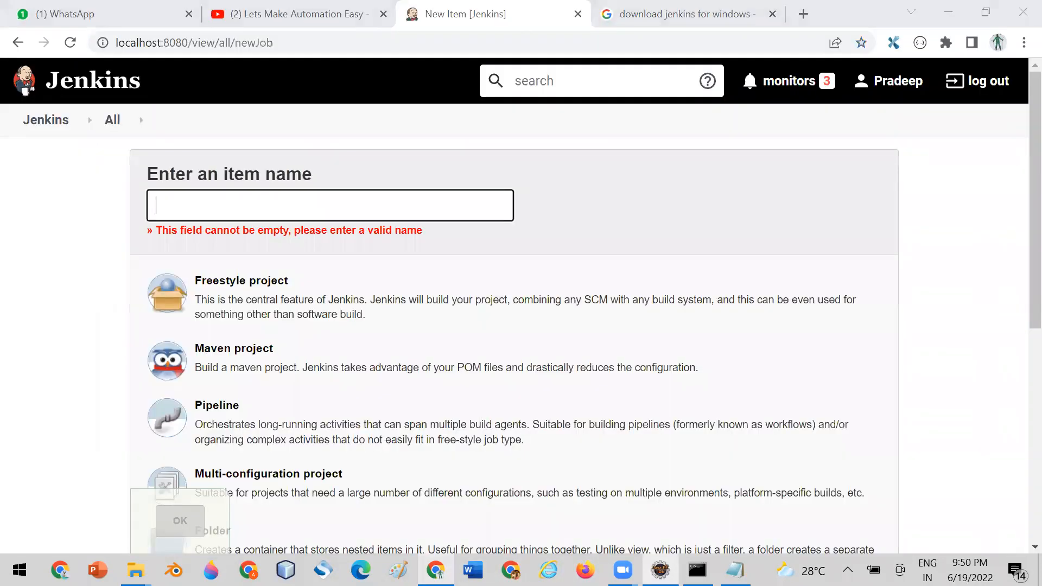
{"action": "key", "text": "ctrl+v"}
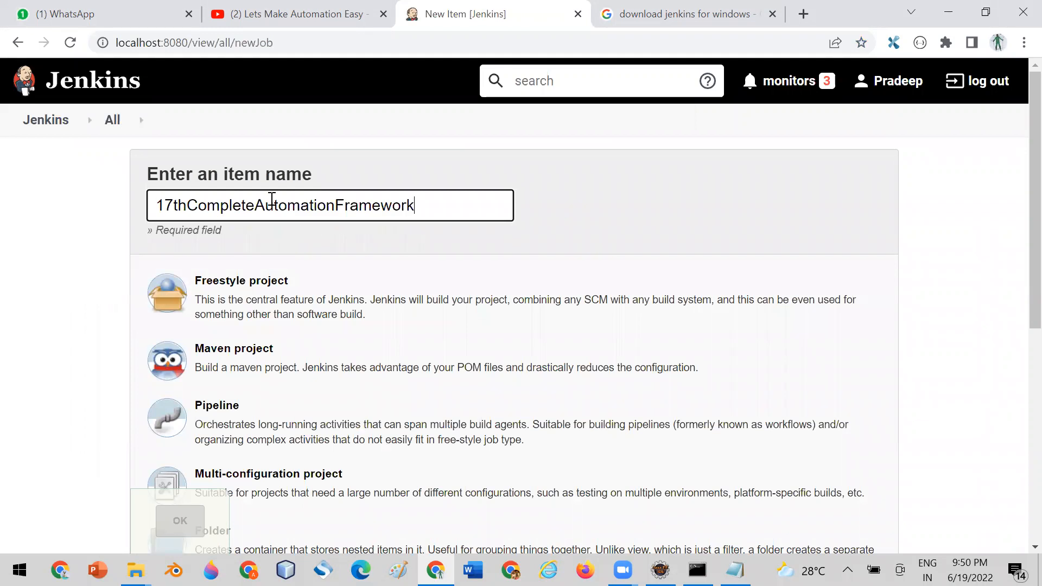
{"action": "left_click", "coordinate": [225, 365]}
{"action": "left_click", "coordinate": [186, 537]}
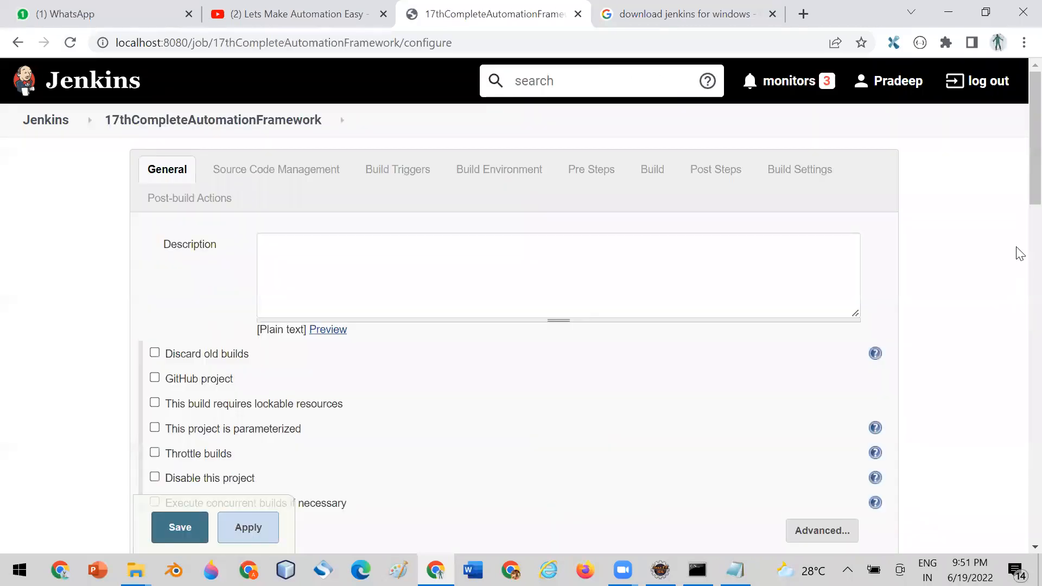
Go through the new job's configuration to the Build section and select the existing Root POM value.
{"action": "scroll", "coordinate": [1020, 157], "scroll_direction": "down", "scroll_amount": 1}
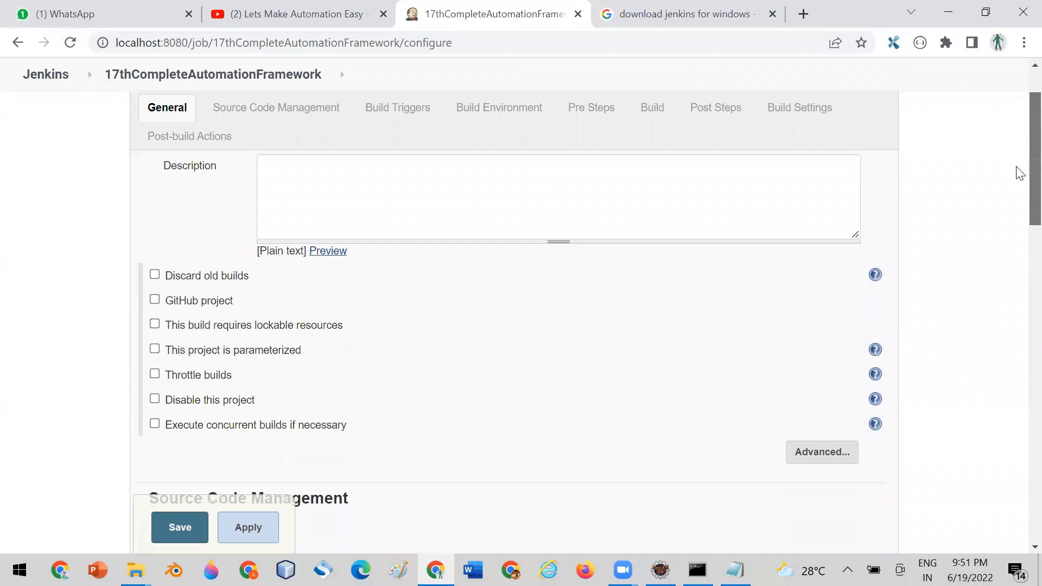
{"action": "scroll", "coordinate": [1020, 157], "scroll_direction": "up", "scroll_amount": 1}
{"action": "scroll", "coordinate": [1019, 186], "scroll_direction": "down", "scroll_amount": 3}
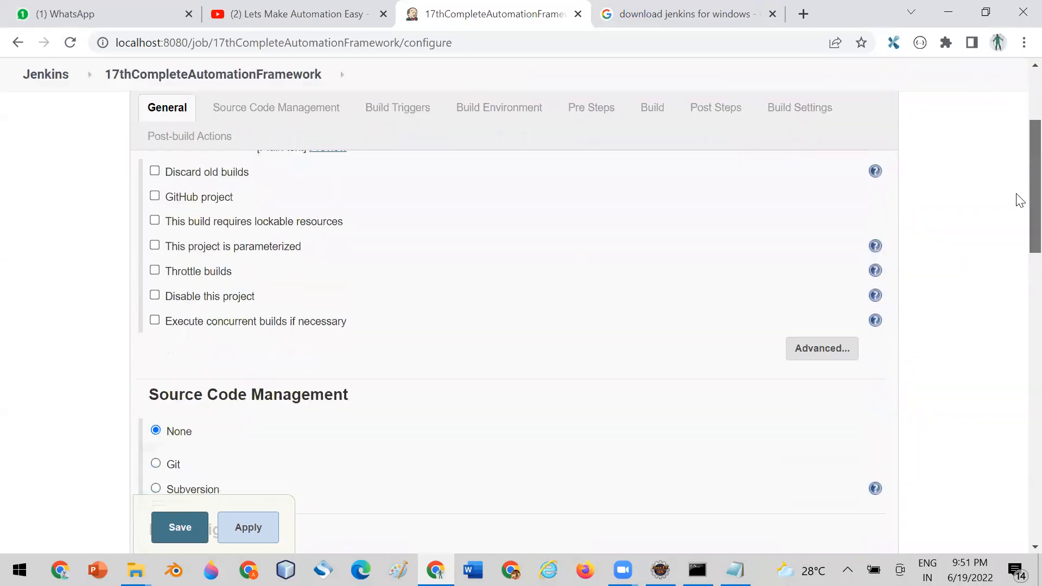
{"action": "scroll", "coordinate": [1020, 221], "scroll_direction": "down", "scroll_amount": 7}
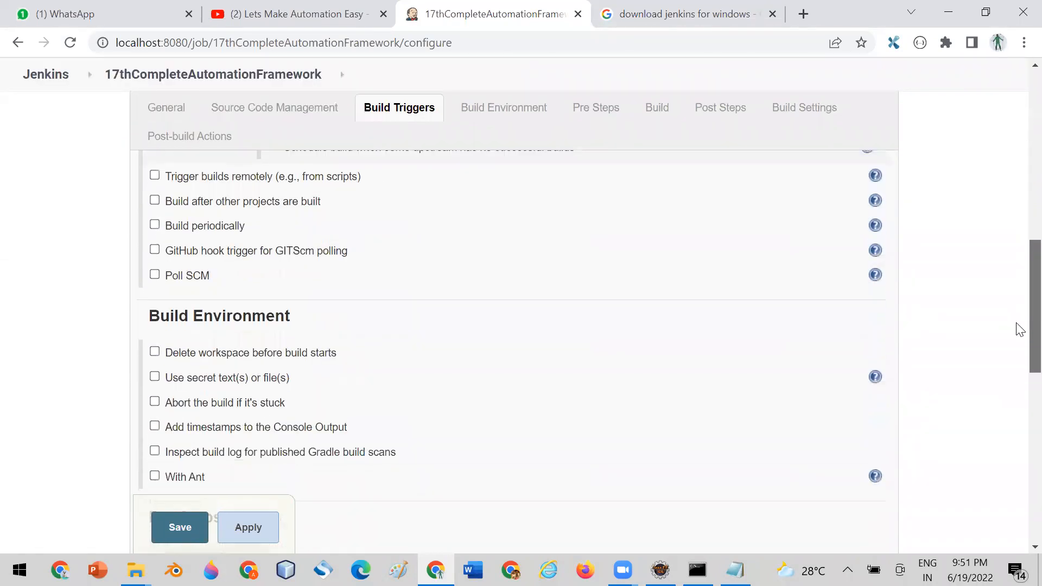
{"action": "scroll", "coordinate": [1020, 356], "scroll_direction": "down", "scroll_amount": 4}
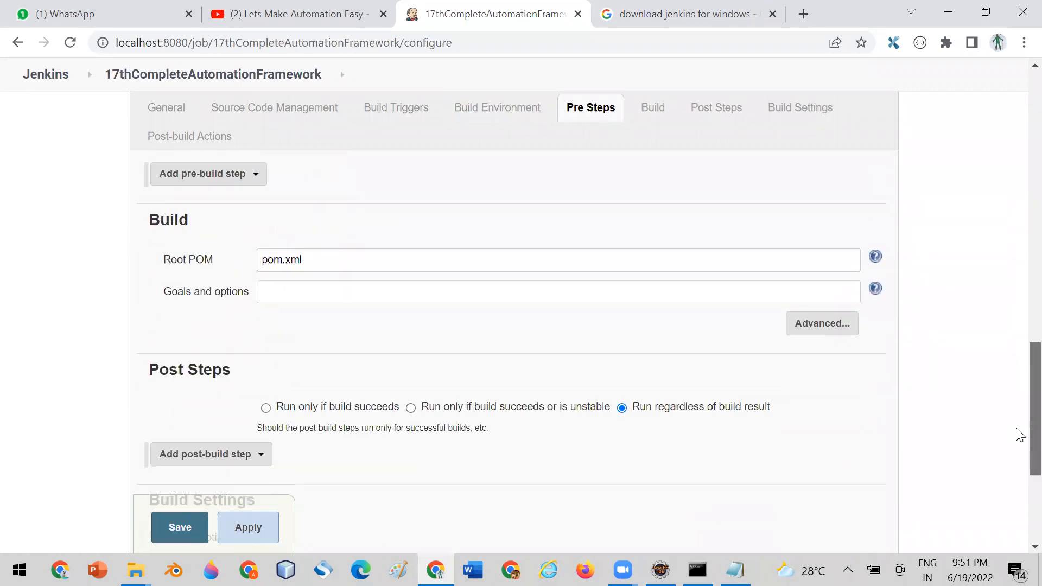
{"action": "scroll", "coordinate": [1020, 417], "scroll_direction": "up", "scroll_amount": 1}
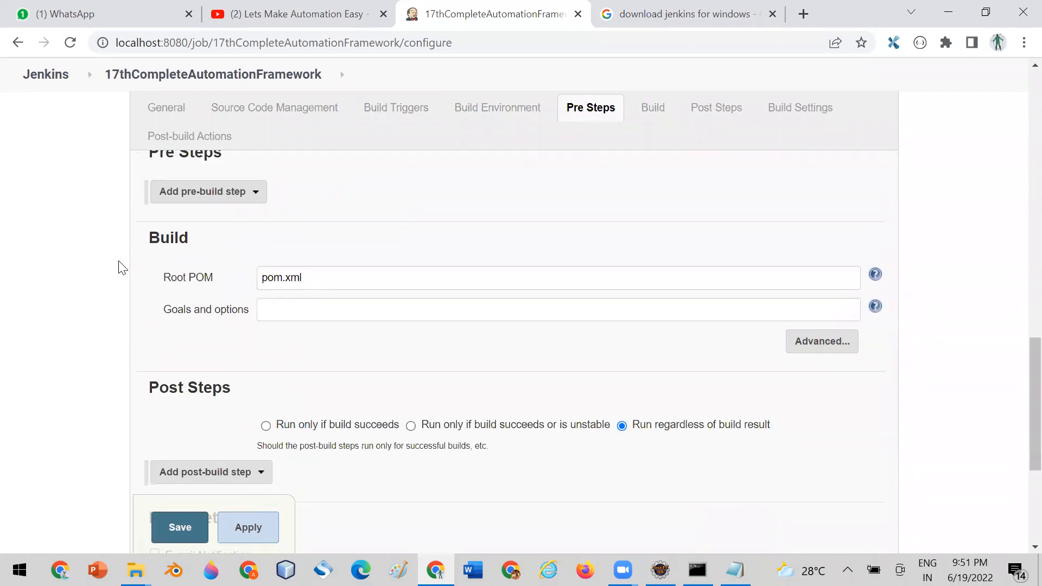
{"action": "left_click", "coordinate": [320, 276]}
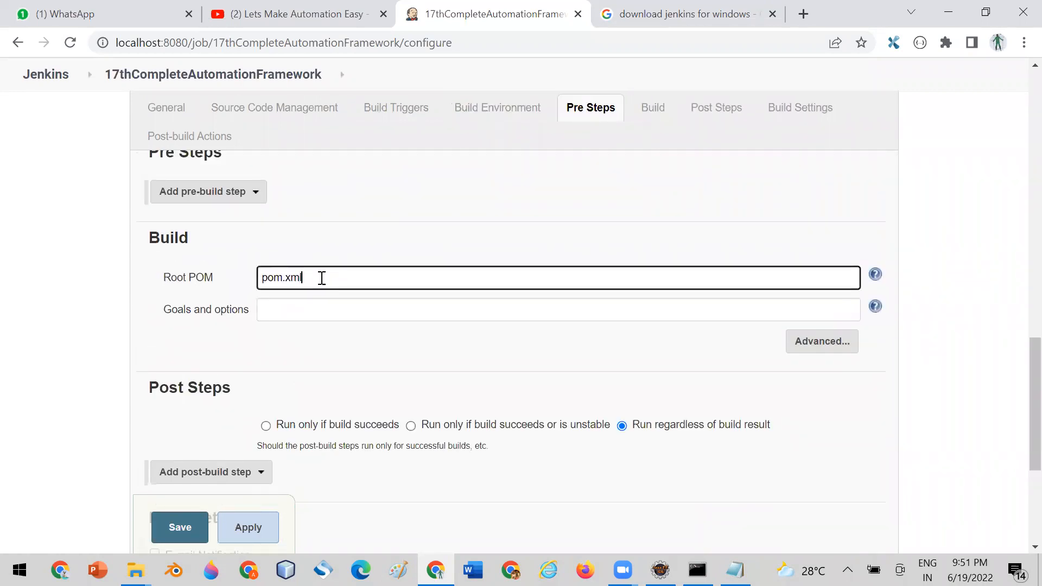
{"action": "triple_click", "coordinate": [251, 281]}
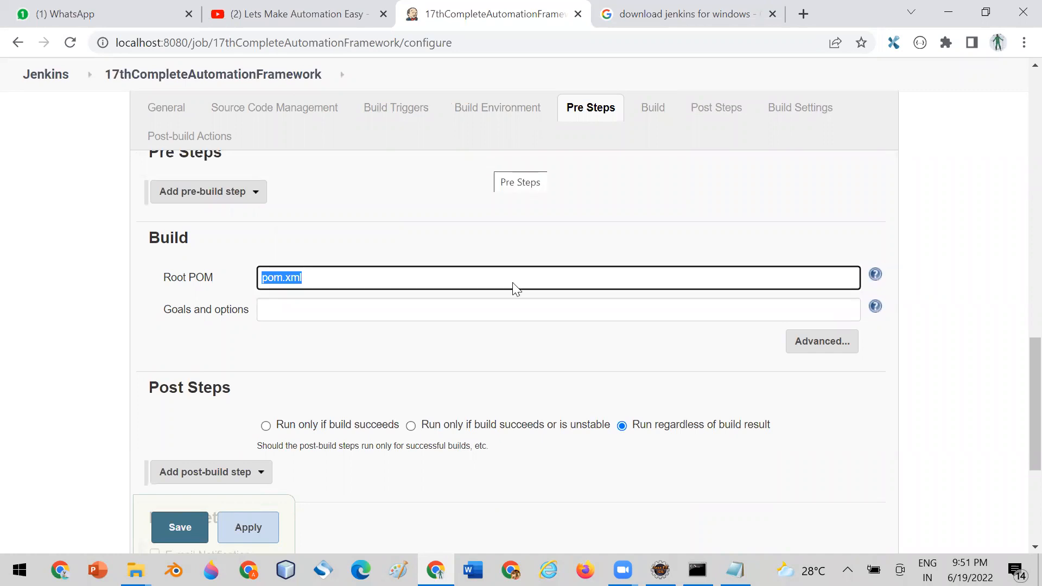
Switch to Eclipse and copy the full file location of the project's pom.xml from its properties.
{"action": "key", "text": "alt+Tab"}
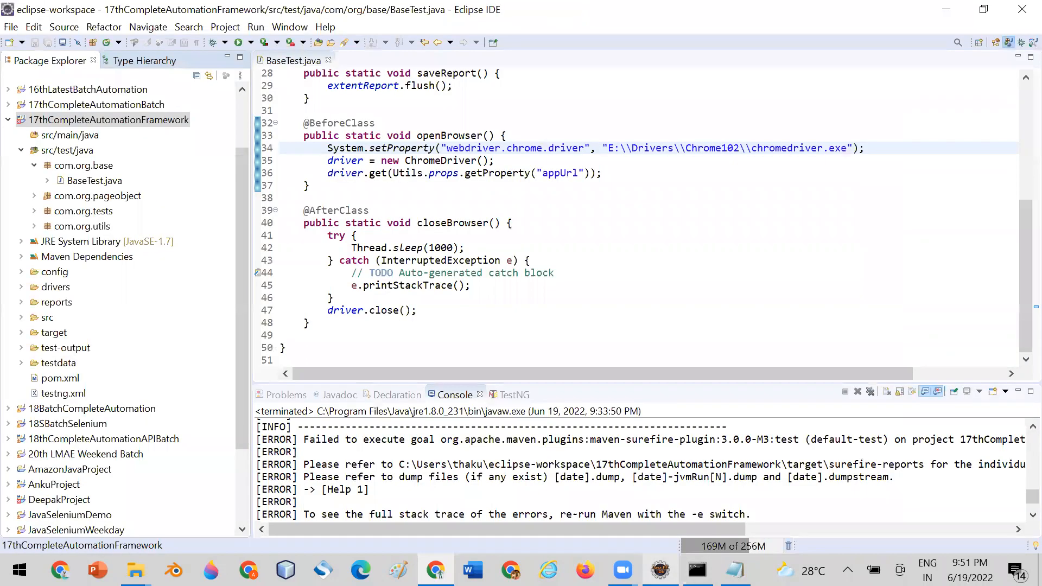
{"action": "left_click", "coordinate": [59, 379]}
{"action": "right_click", "coordinate": [57, 382]}
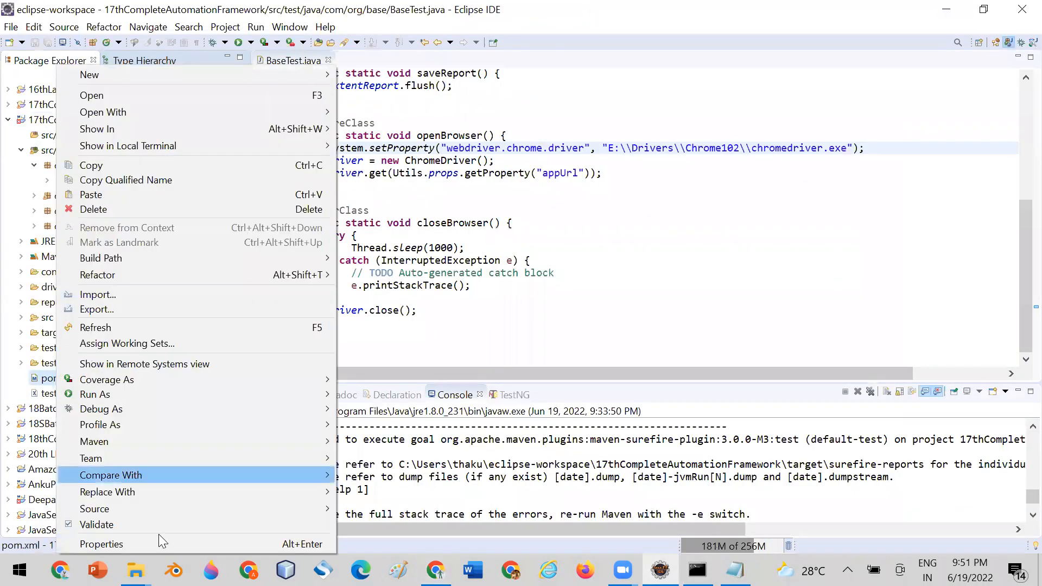
{"action": "left_click", "coordinate": [153, 543]}
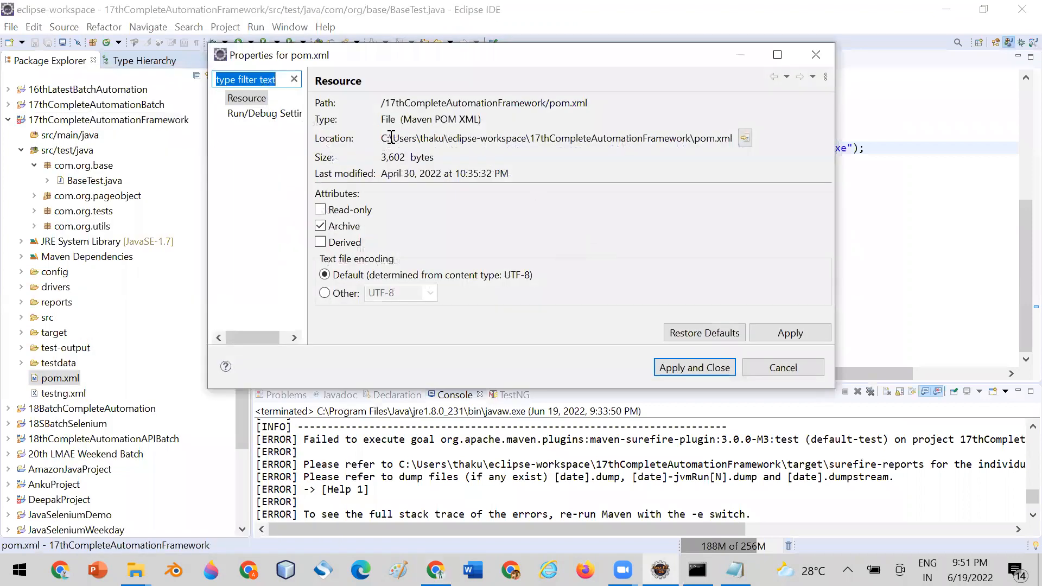
{"action": "left_click_drag", "start_coordinate": [381, 138], "coordinate": [735, 155]}
{"action": "key", "text": "ctrl+c"}
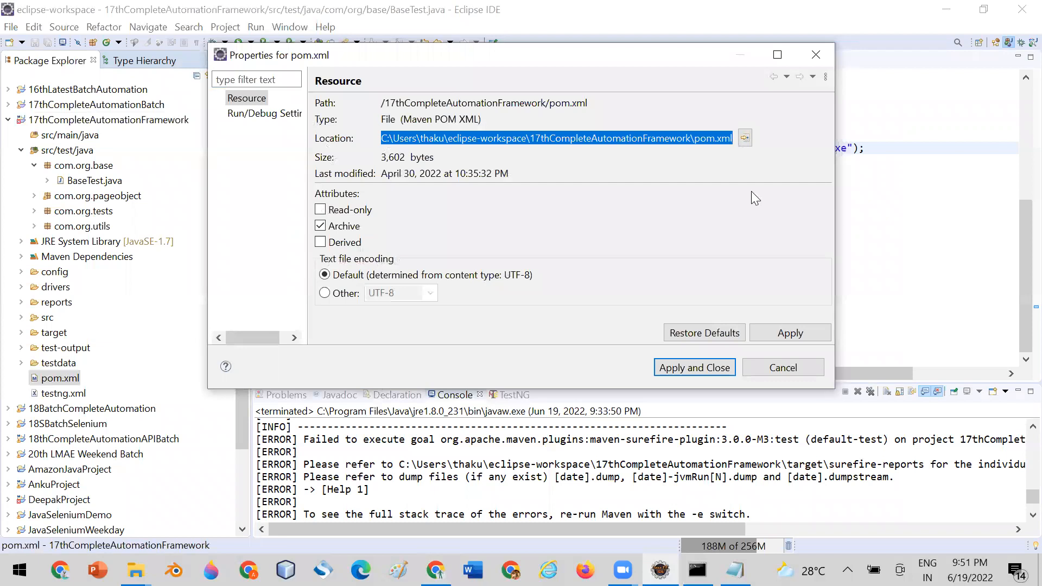
{"action": "left_click", "coordinate": [765, 368]}
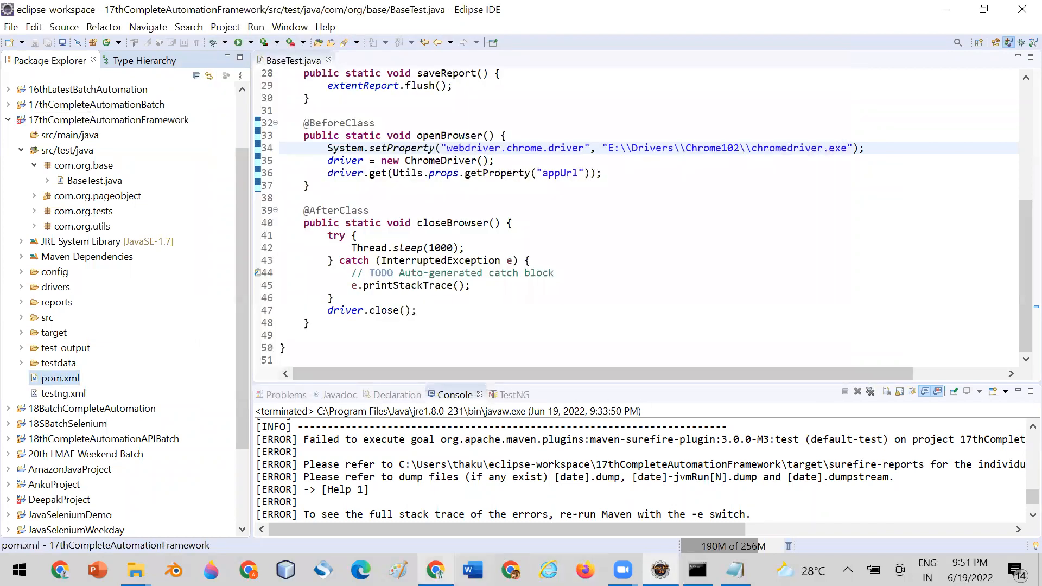
Back in Jenkins, set the Root POM to the copied pom.xml path and the goals and options to test.
{"action": "left_click", "coordinate": [436, 570]}
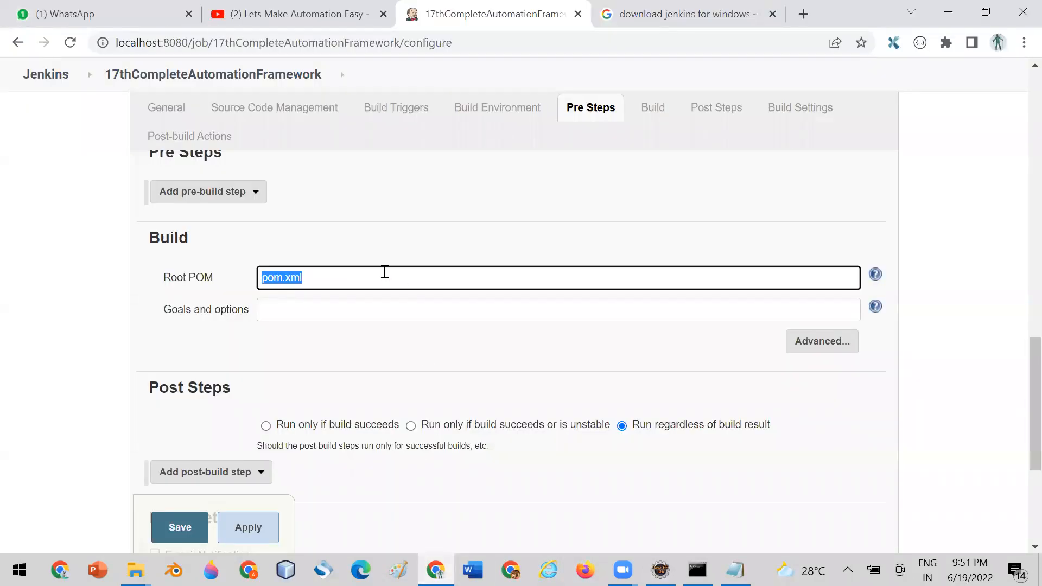
{"action": "key", "text": "ctrl+v"}
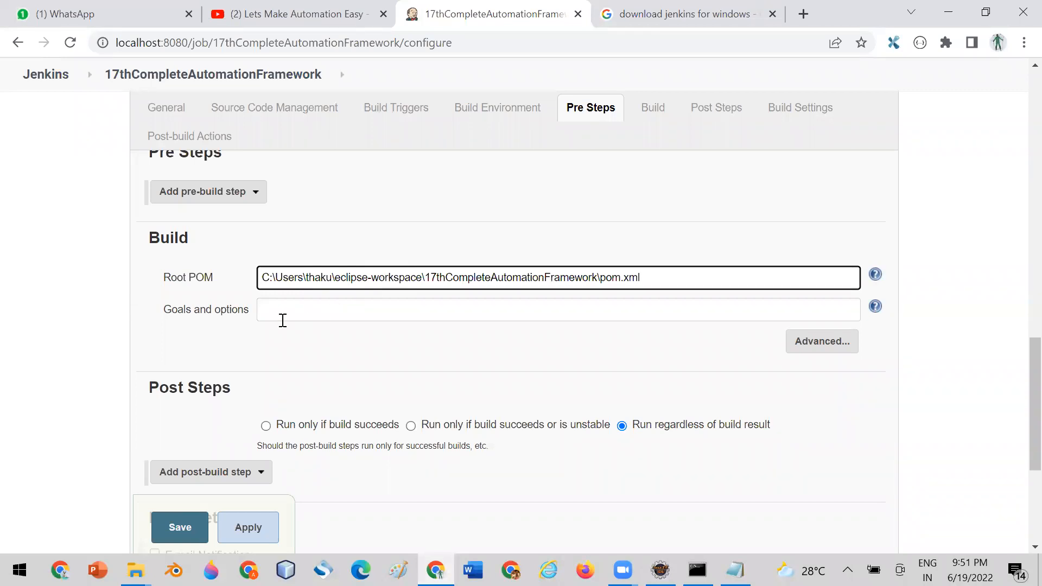
{"action": "left_click", "coordinate": [273, 308]}
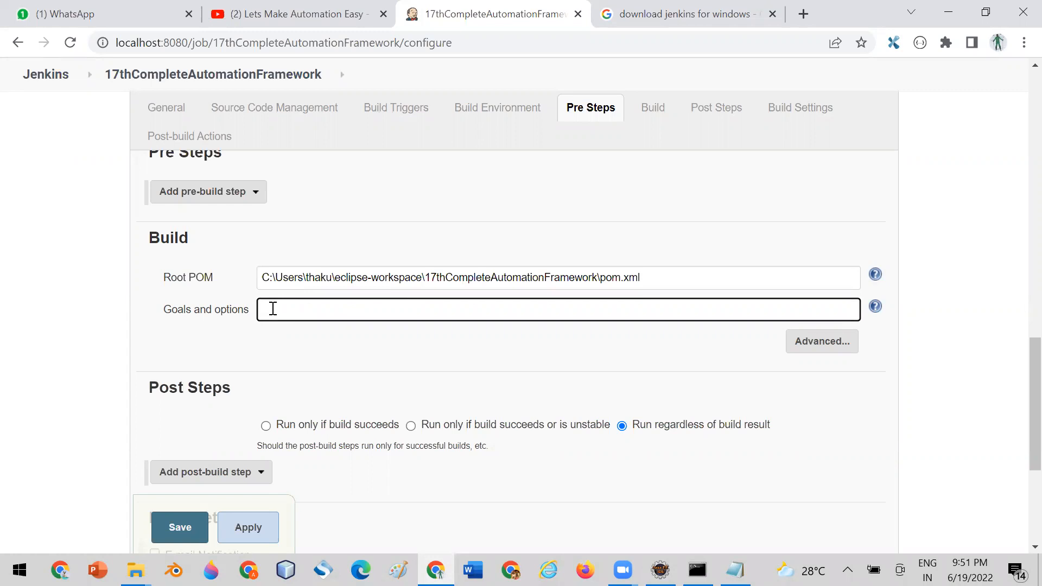
{"action": "type", "text": "test"}
{"action": "left_click", "coordinate": [1020, 384]}
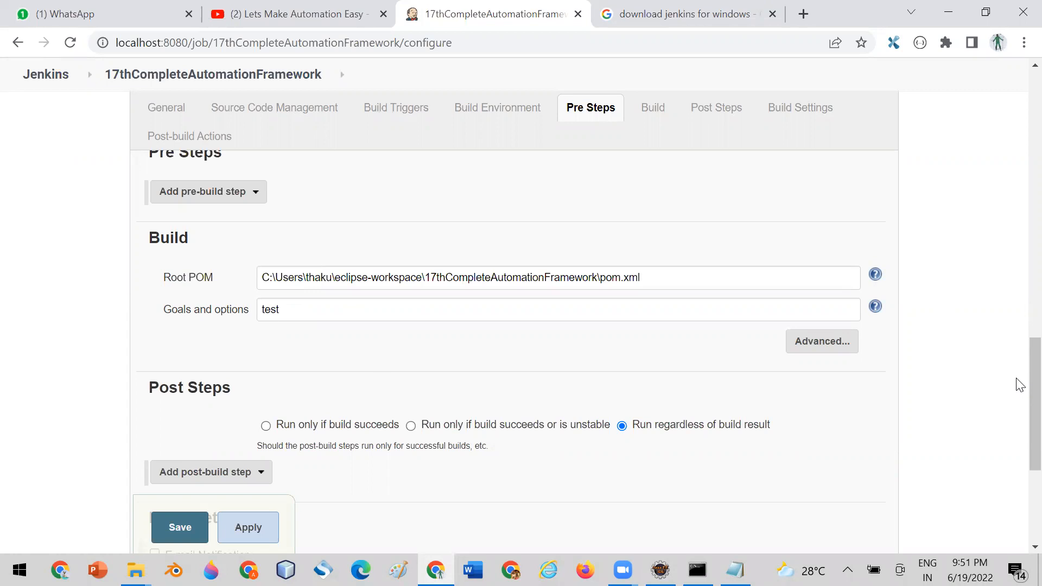
Check the remaining post-build sections and save the 17thCompleteAutomationFramework job configuration.
{"action": "scroll", "coordinate": [1019, 384], "scroll_direction": "up", "scroll_amount": 1}
{"action": "scroll", "coordinate": [1020, 391], "scroll_direction": "down", "scroll_amount": 2}
{"action": "scroll", "coordinate": [1020, 401], "scroll_direction": "down", "scroll_amount": 4}
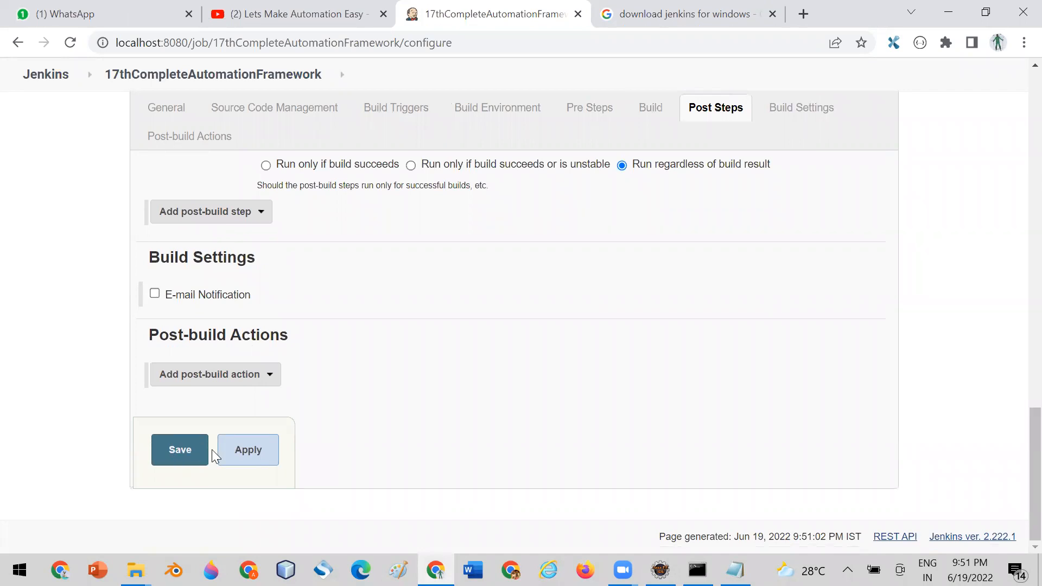
{"action": "left_click", "coordinate": [179, 452]}
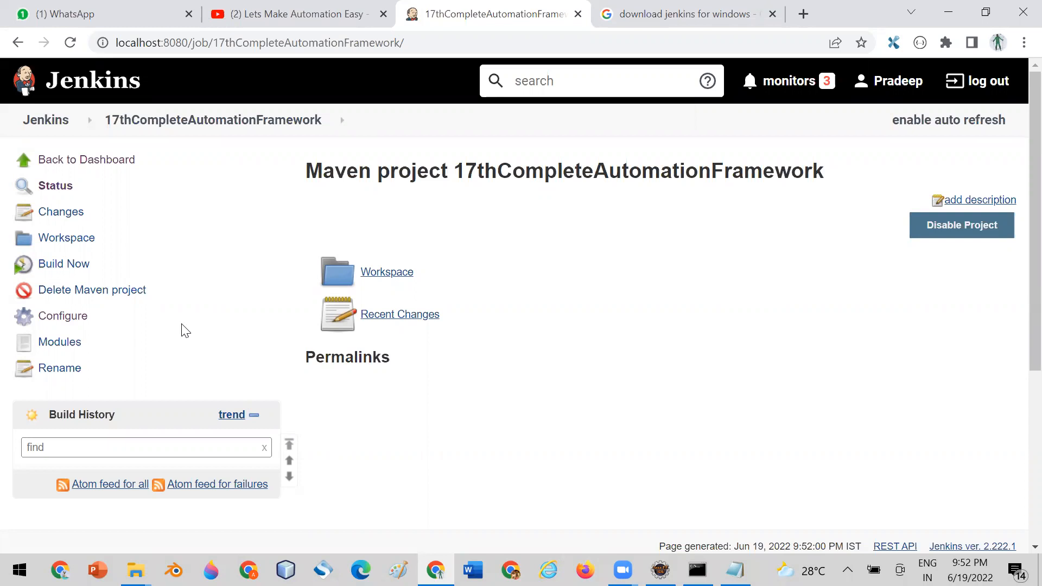
Return to the dashboard and open the configuration of the existing 12BatchSeleniumAUtomation job.
{"action": "left_click", "coordinate": [78, 163]}
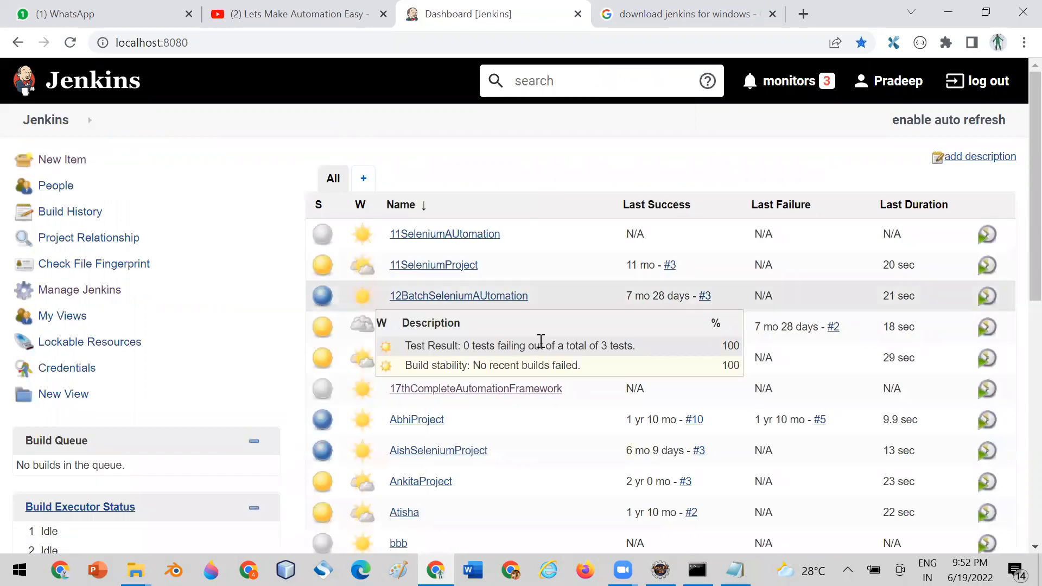
{"action": "scroll", "coordinate": [633, 388], "scroll_direction": "down", "scroll_amount": 1}
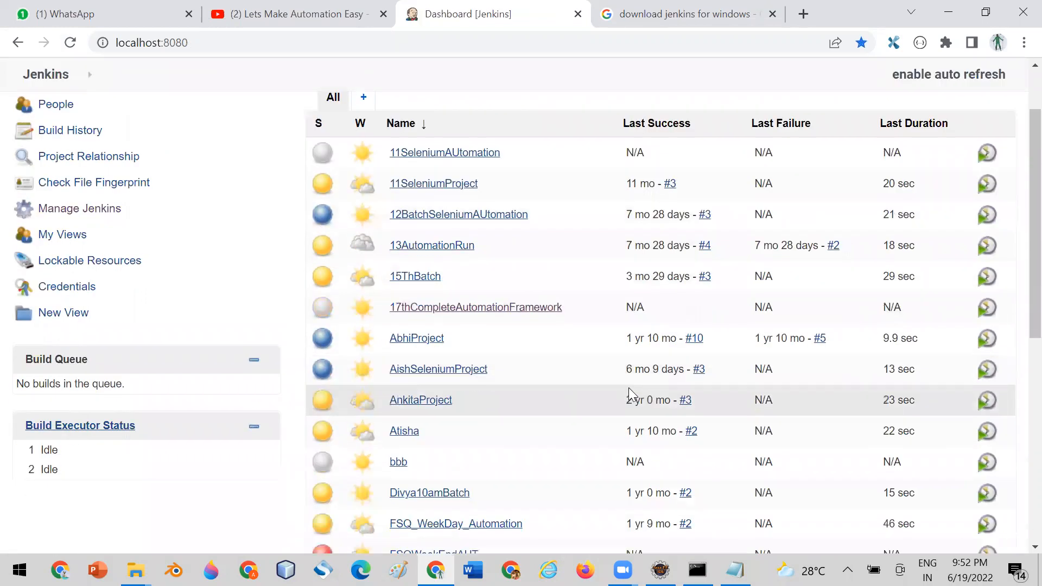
{"action": "left_click", "coordinate": [414, 215]}
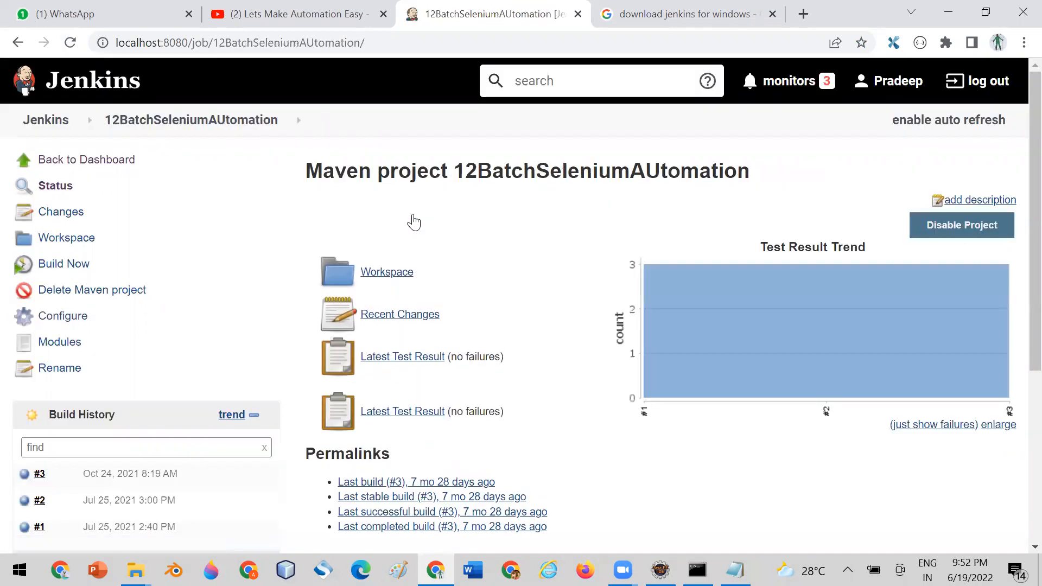
{"action": "left_click", "coordinate": [63, 317]}
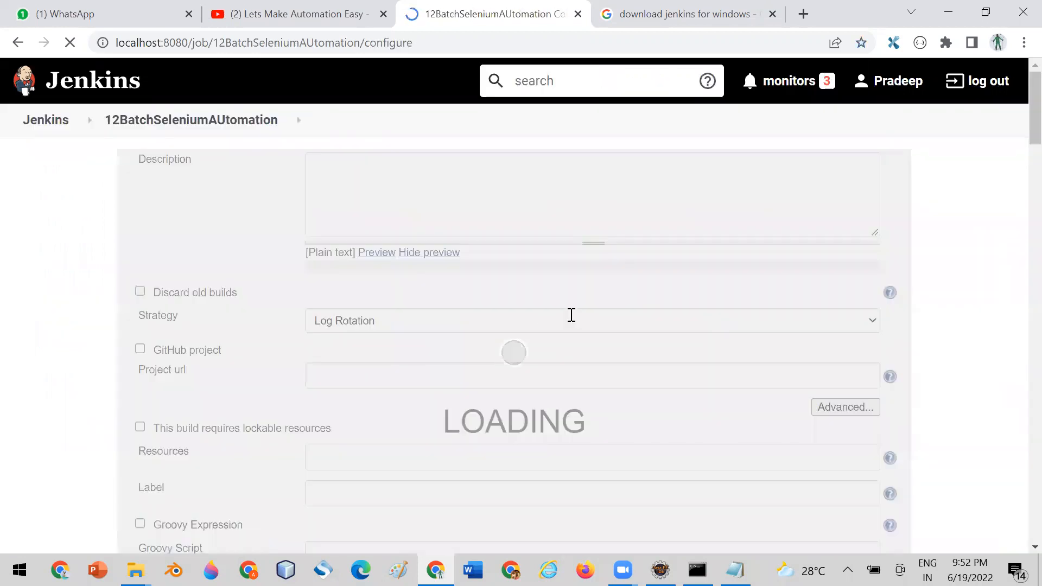
Review the 12BatchSeleniumAUtomation job's build triggers and highlight its Root POM path and its goals in the Build section.
{"action": "scroll", "coordinate": [571, 317], "scroll_direction": "down", "scroll_amount": 3}
{"action": "scroll", "coordinate": [571, 317], "scroll_direction": "down", "scroll_amount": 12}
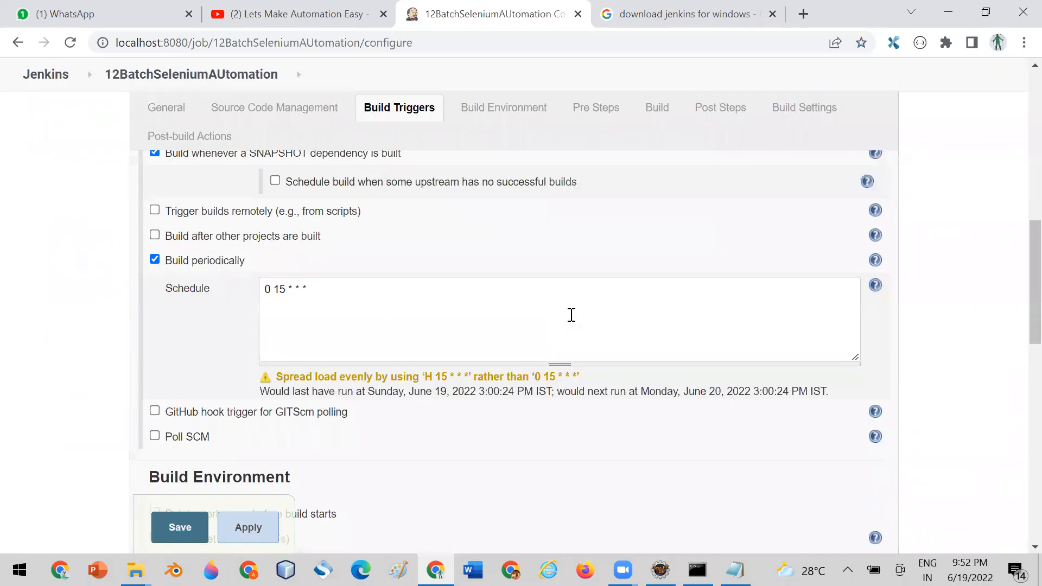
{"action": "scroll", "coordinate": [571, 315], "scroll_direction": "down", "scroll_amount": 5}
{"action": "left_click_drag", "start_coordinate": [668, 179], "coordinate": [264, 165]}
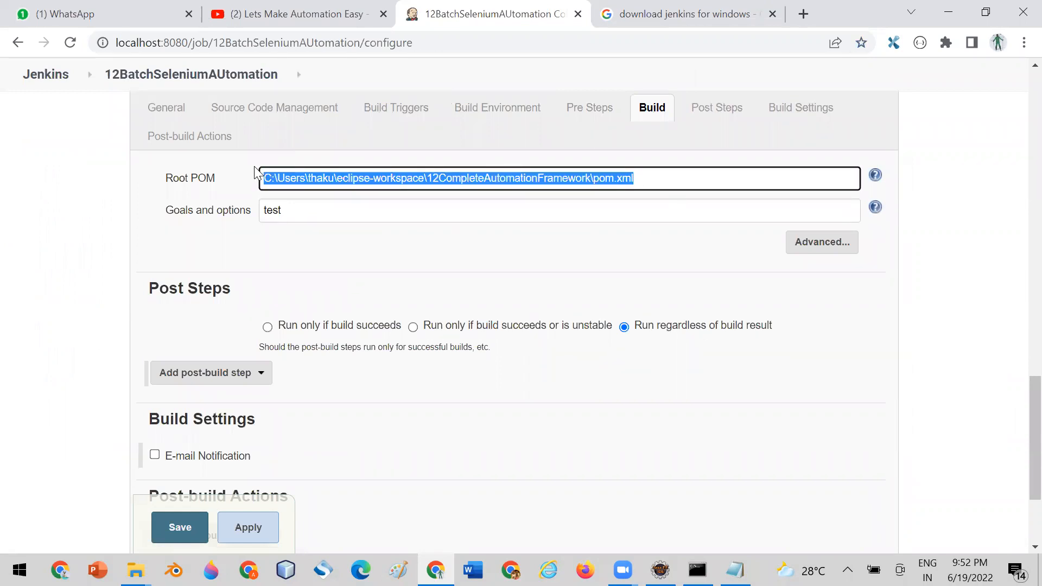
{"action": "left_click_drag", "start_coordinate": [291, 216], "coordinate": [205, 210]}
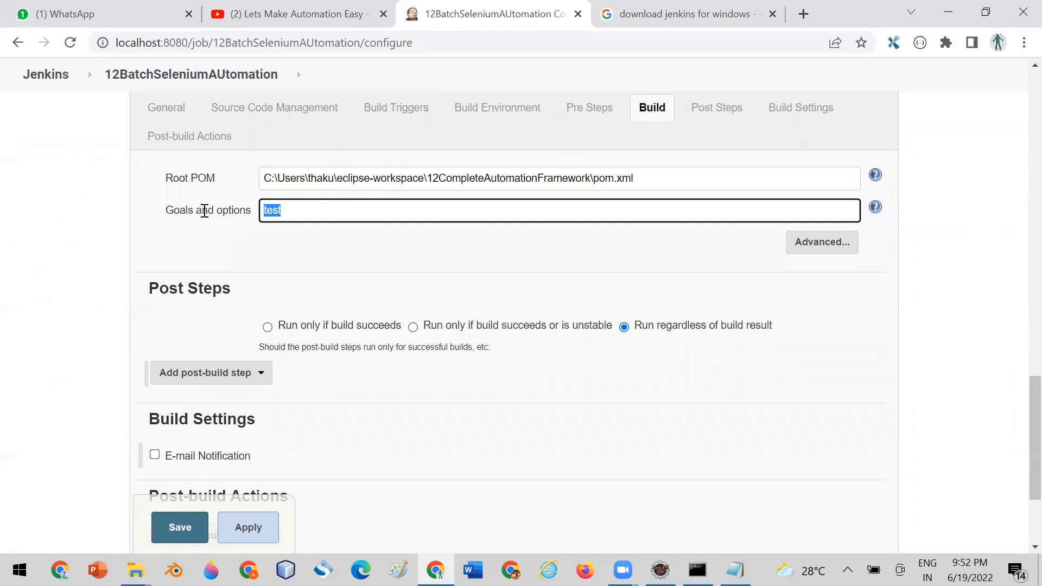
{"action": "scroll", "coordinate": [205, 211], "scroll_direction": "up", "scroll_amount": 2}
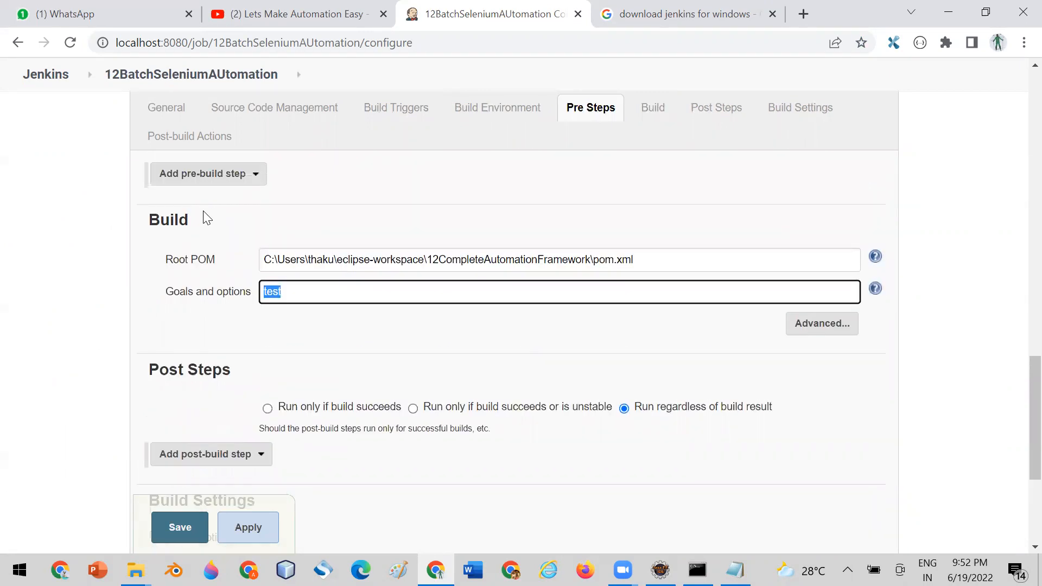
Return to the Jenkins dashboard and highlight the last success entry of the 17thCompleteAutomationFramework job.
{"action": "left_click", "coordinate": [18, 42]}
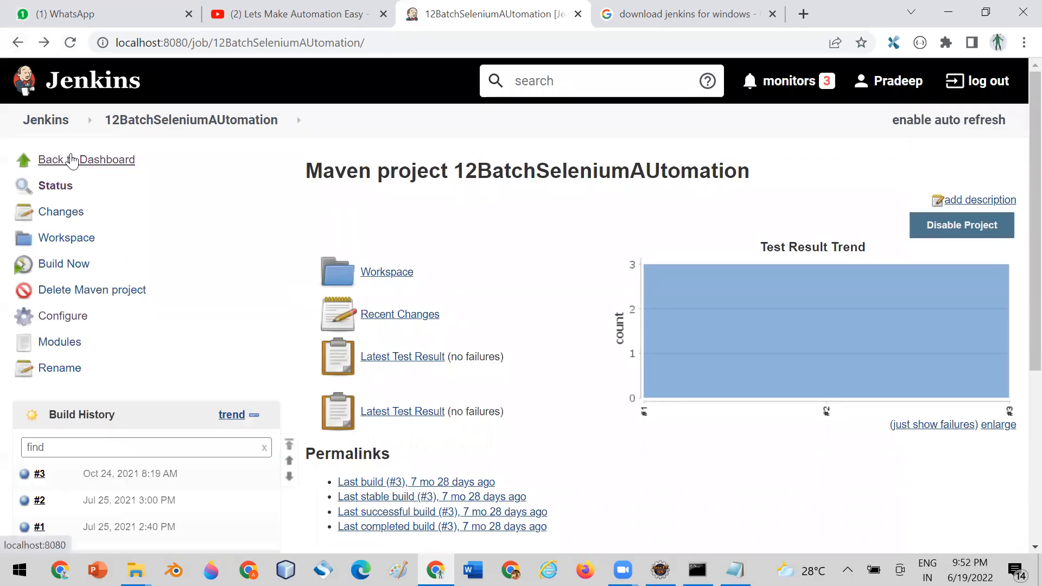
{"action": "left_click", "coordinate": [54, 159]}
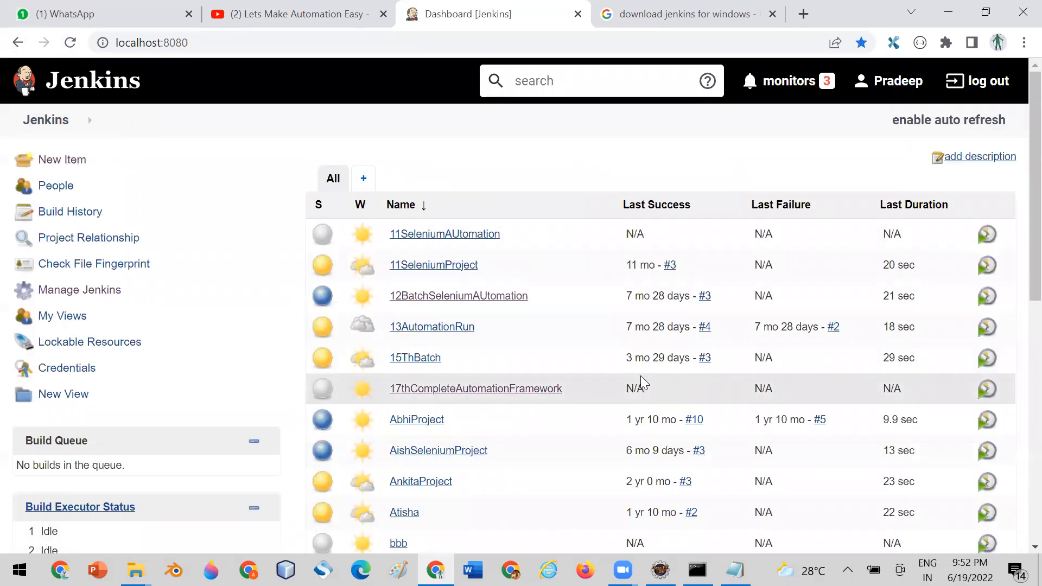
{"action": "scroll", "coordinate": [640, 375], "scroll_direction": "down", "scroll_amount": 2}
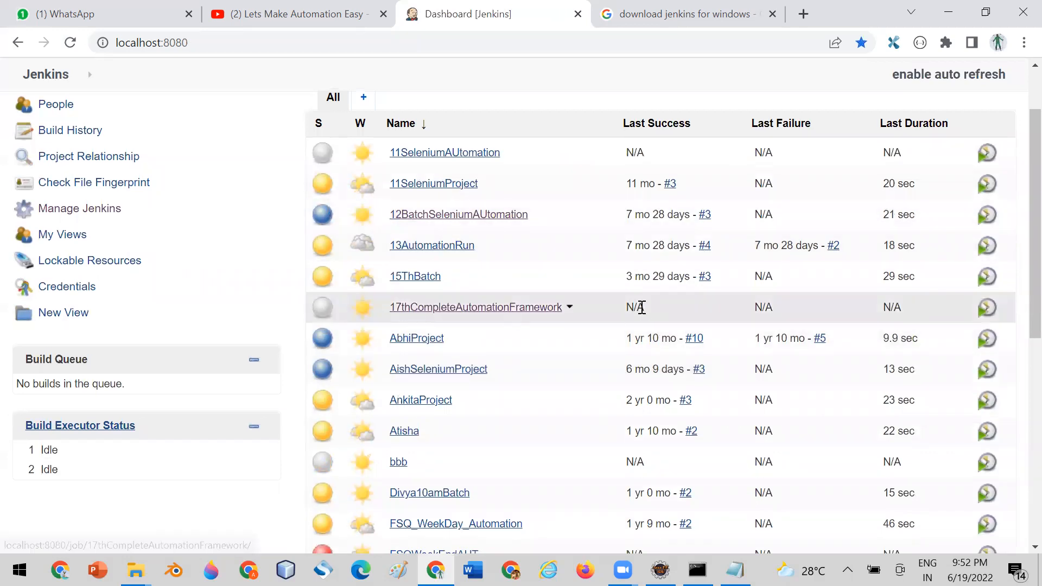
{"action": "left_click_drag", "start_coordinate": [646, 307], "coordinate": [617, 309]}
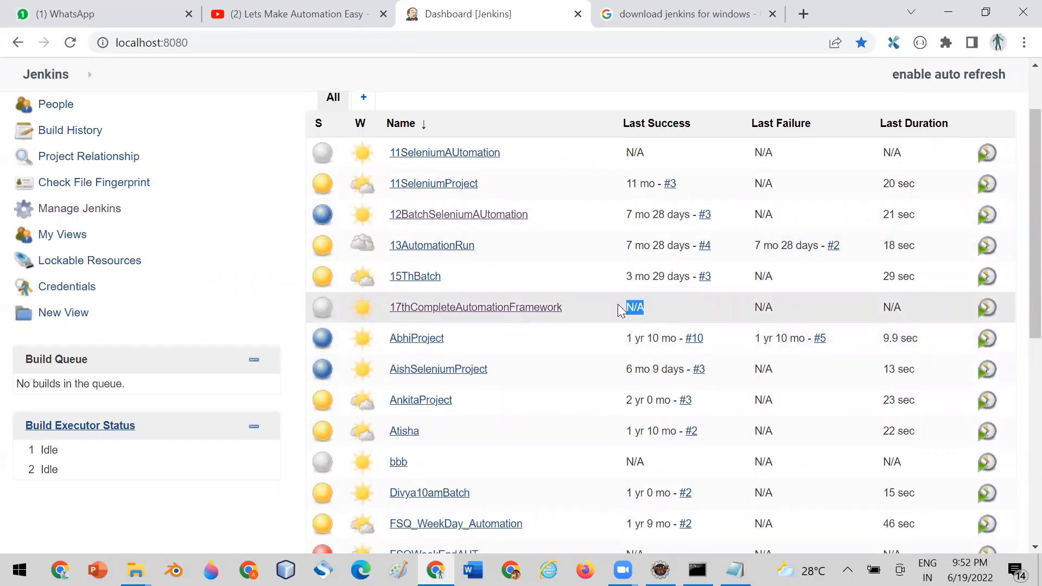
Open the 17thCompleteAutomationFramework job, highlight its page URL and start a build.
{"action": "left_click", "coordinate": [407, 308]}
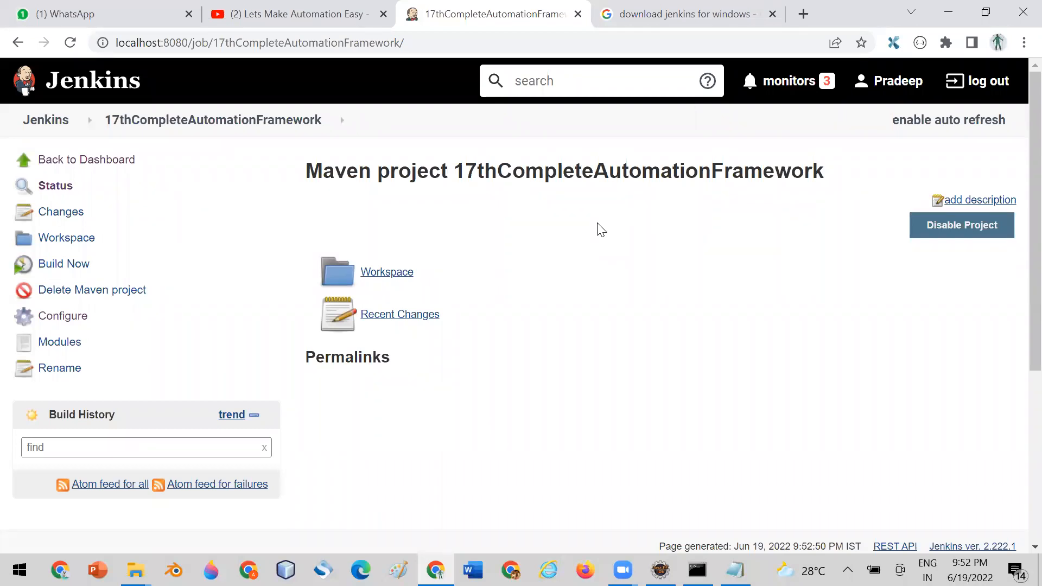
{"action": "left_click_drag", "start_coordinate": [407, 42], "coordinate": [55, 42]}
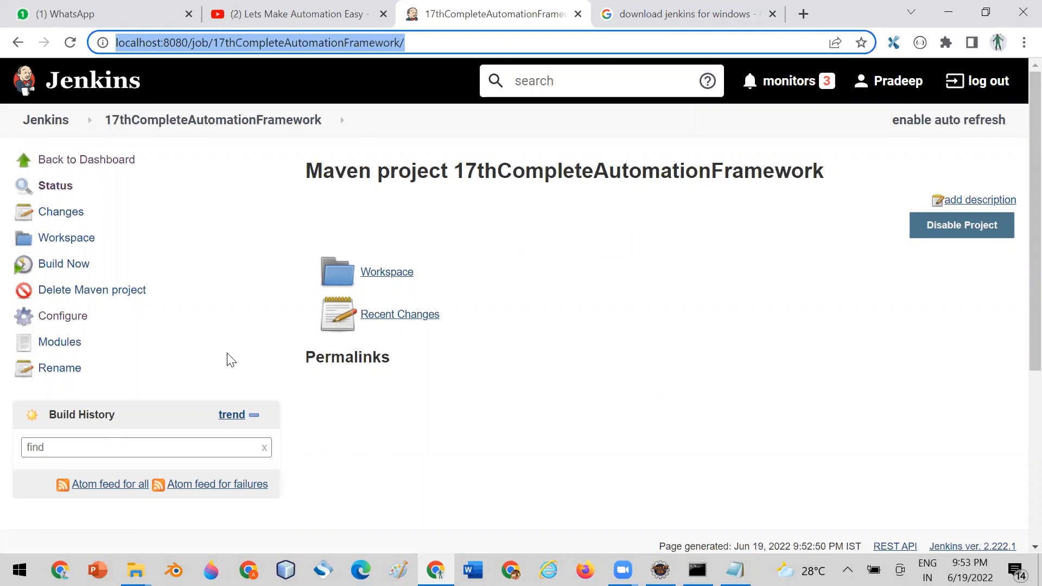
{"action": "left_click", "coordinate": [72, 266]}
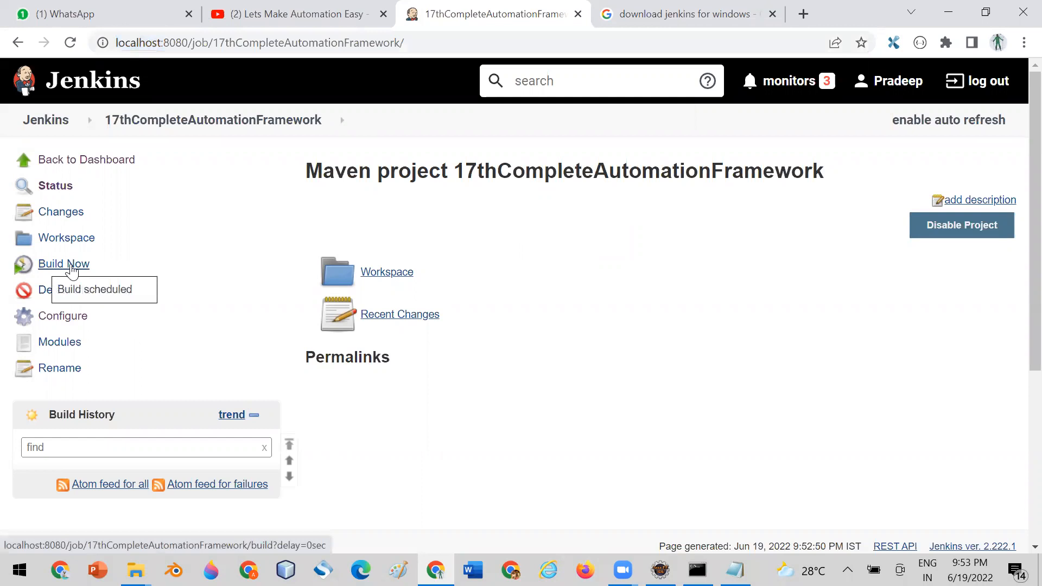
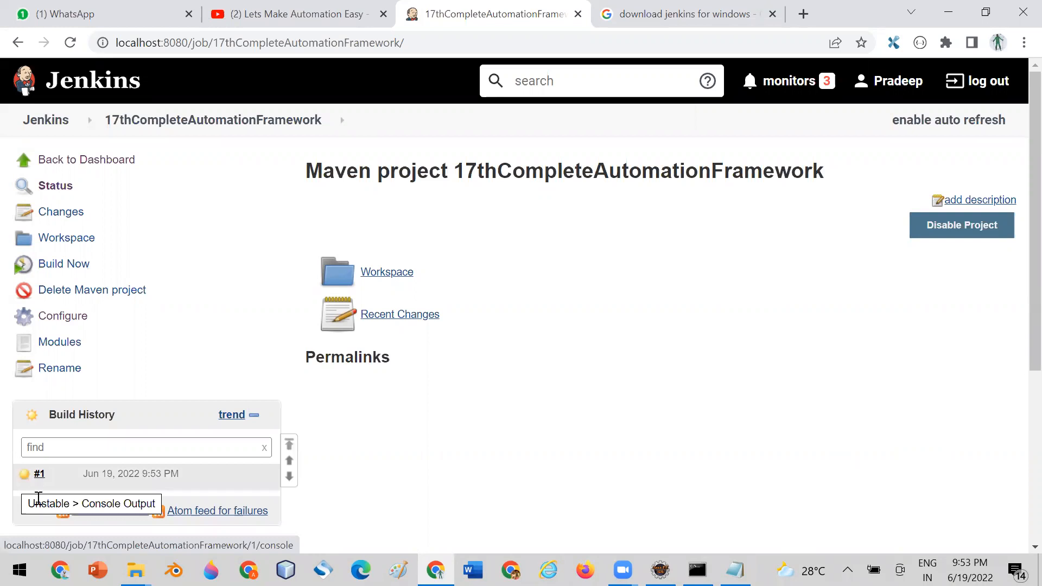
Open the console output of build #1 and highlight the assertion error of the validateAge test.
{"action": "left_click", "coordinate": [27, 474]}
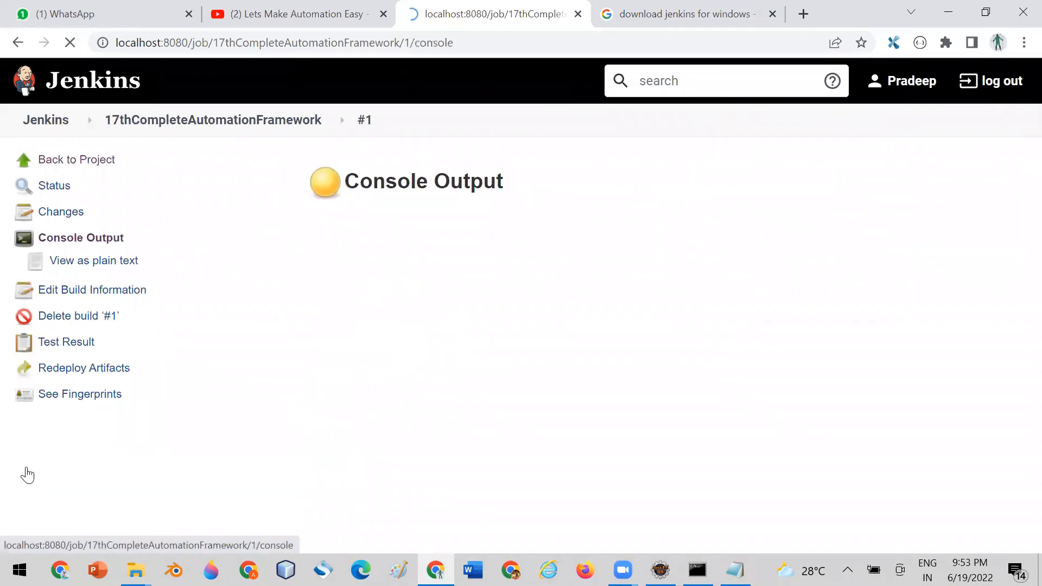
{"action": "scroll", "coordinate": [1018, 168], "scroll_direction": "down", "scroll_amount": 5}
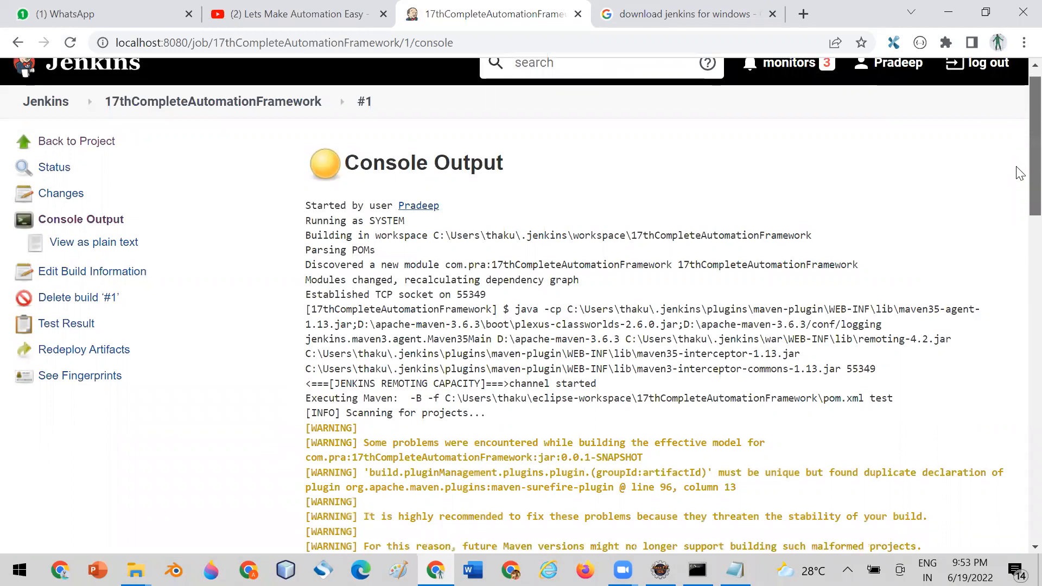
{"action": "scroll", "coordinate": [1019, 251], "scroll_direction": "down", "scroll_amount": 10}
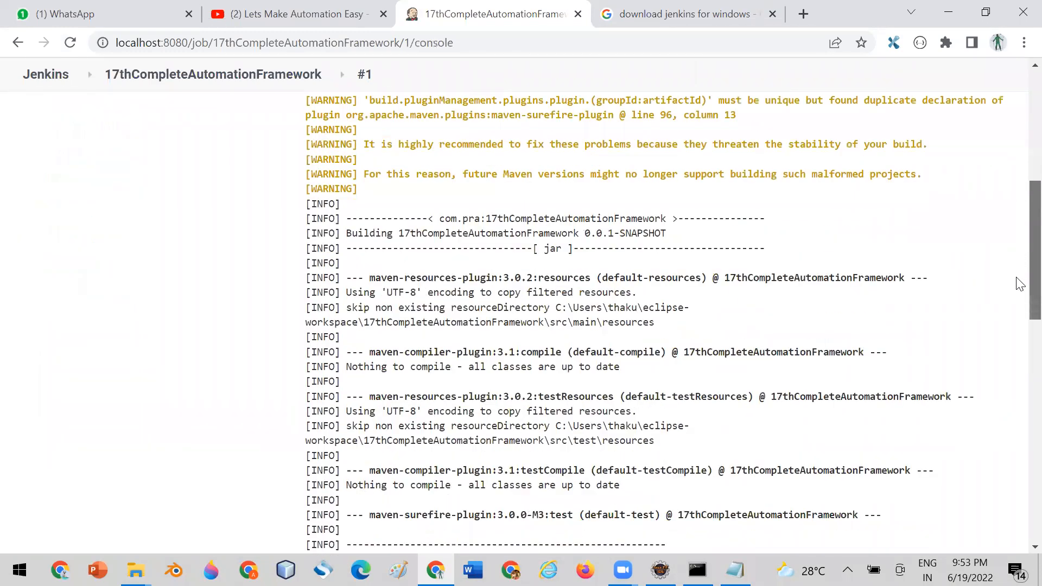
{"action": "scroll", "coordinate": [1019, 413], "scroll_direction": "down", "scroll_amount": 3}
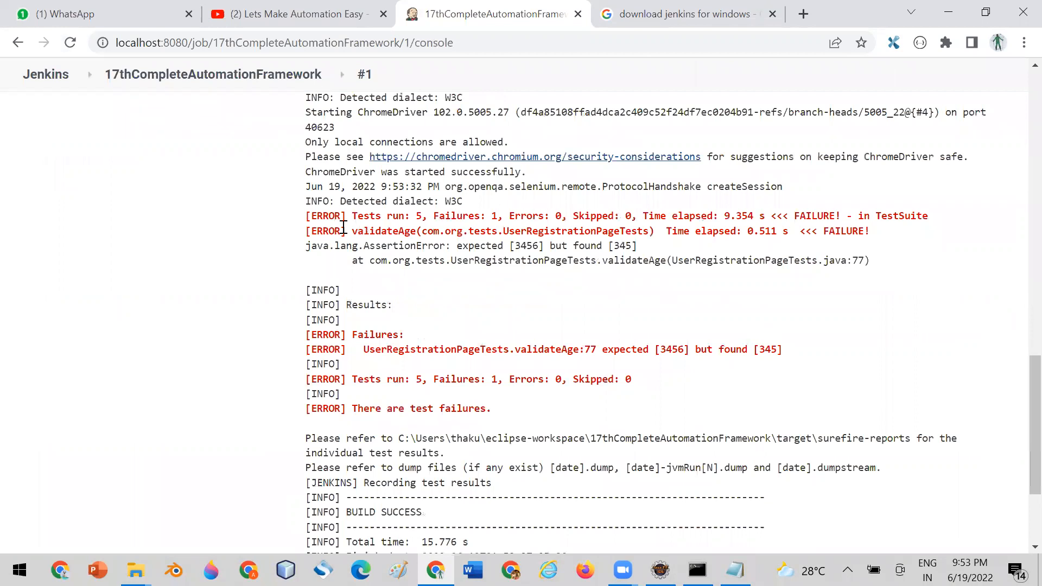
{"action": "left_click_drag", "start_coordinate": [306, 250], "coordinate": [657, 257]}
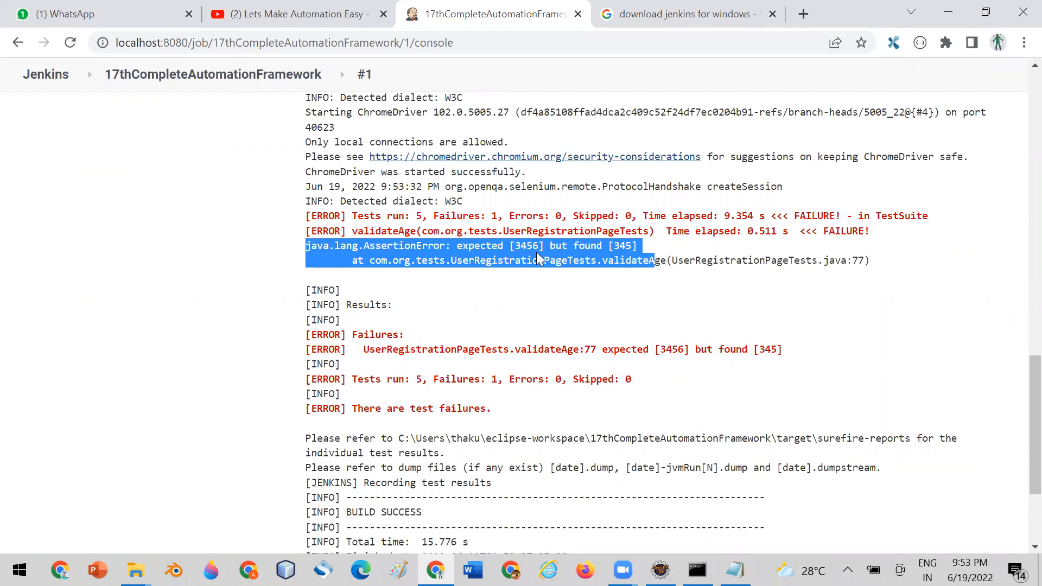
{"action": "left_click", "coordinate": [356, 302]}
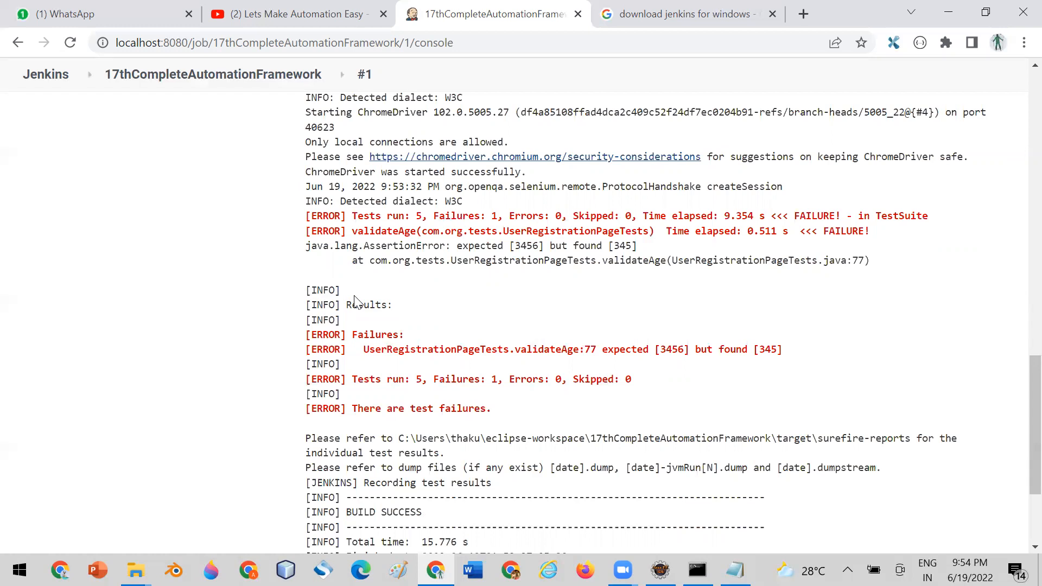
Highlight the expected and found values in the assertion error and the failure count, and review the rest of the console output.
{"action": "left_click_drag", "start_coordinate": [514, 246], "coordinate": [533, 247]}
{"action": "left_click", "coordinate": [615, 245]}
{"action": "left_click_drag", "start_coordinate": [615, 245], "coordinate": [633, 246]}
{"action": "scroll", "coordinate": [725, 311], "scroll_direction": "down", "scroll_amount": 3}
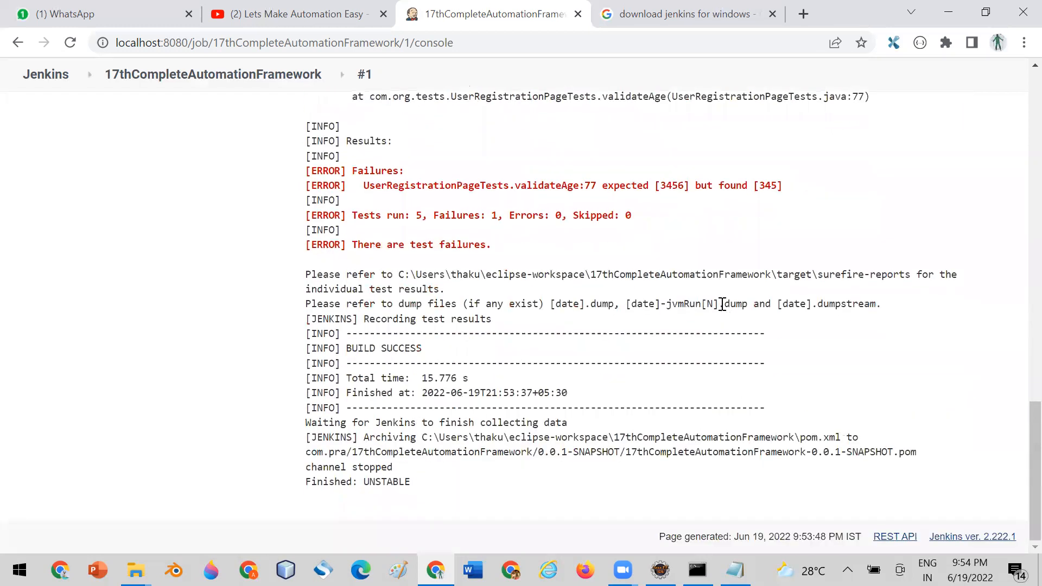
{"action": "left_click_drag", "start_coordinate": [367, 215], "coordinate": [512, 222]}
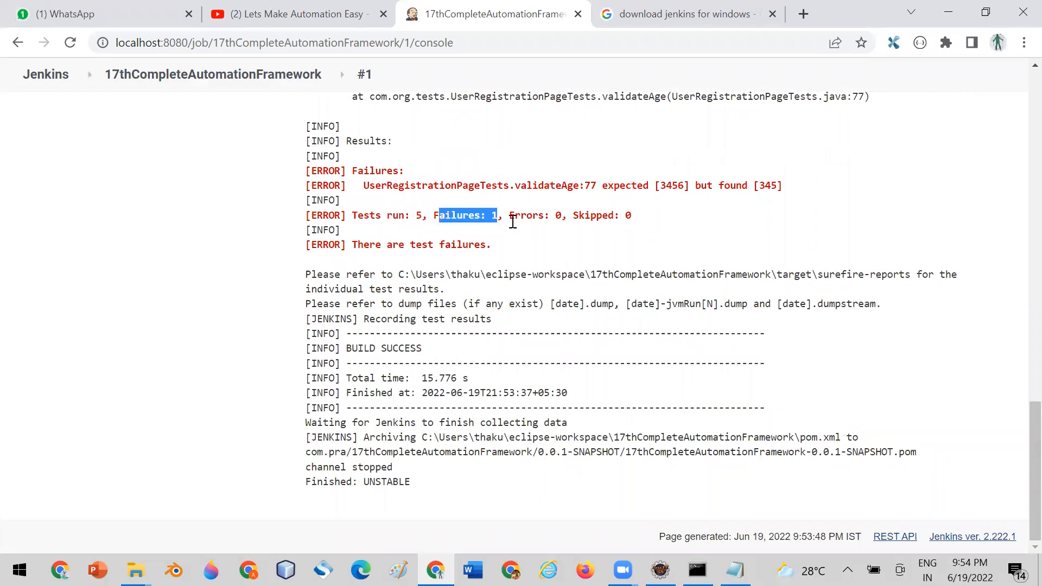
{"action": "scroll", "coordinate": [819, 288], "scroll_direction": "up", "scroll_amount": 12}
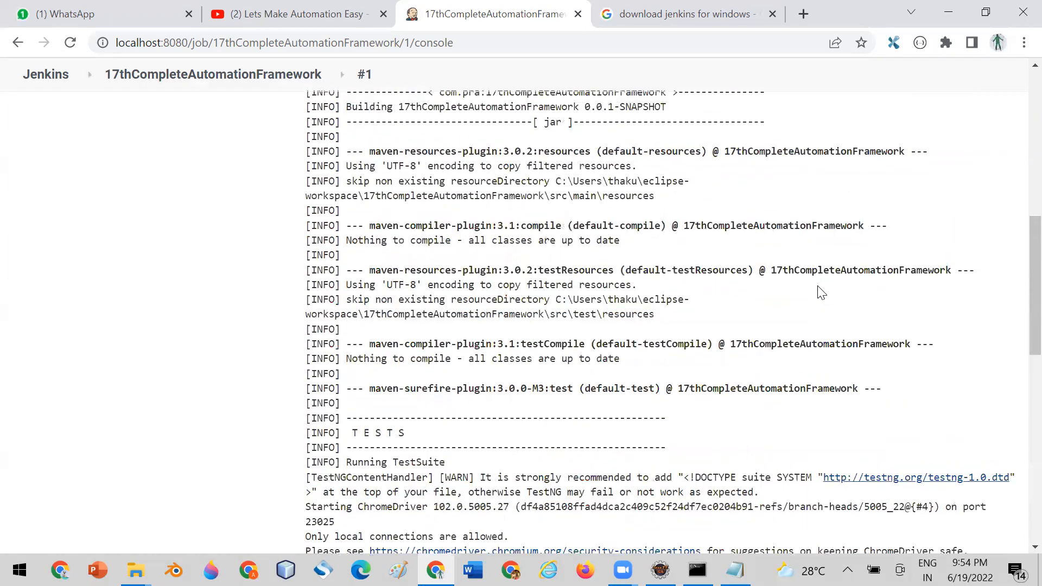
{"action": "scroll", "coordinate": [821, 292], "scroll_direction": "up", "scroll_amount": 10}
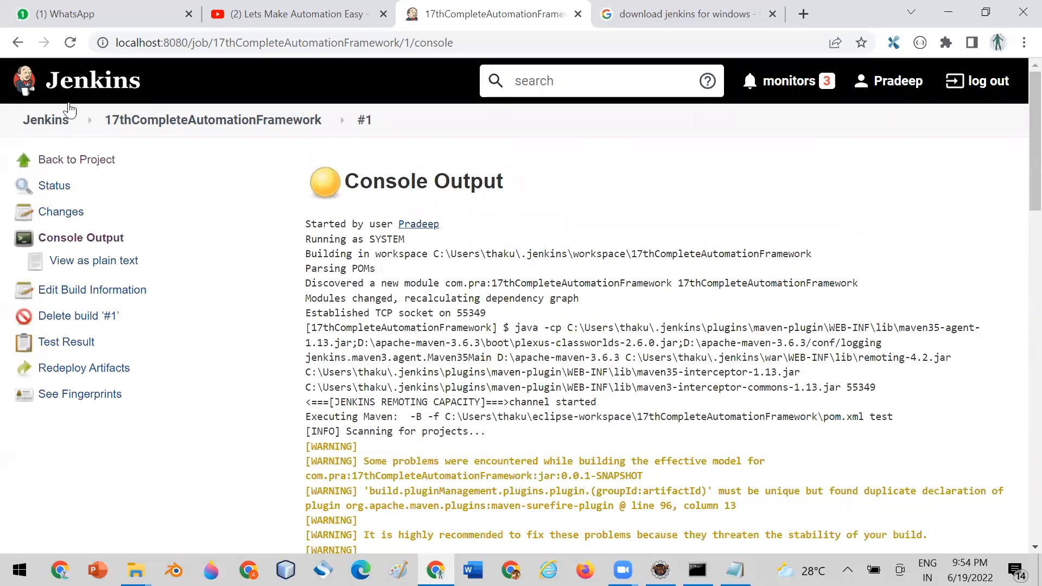
Go back to the 17thCompleteAutomationFramework job page to check its test results, and return to the dashboard's job list.
{"action": "left_click", "coordinate": [11, 44]}
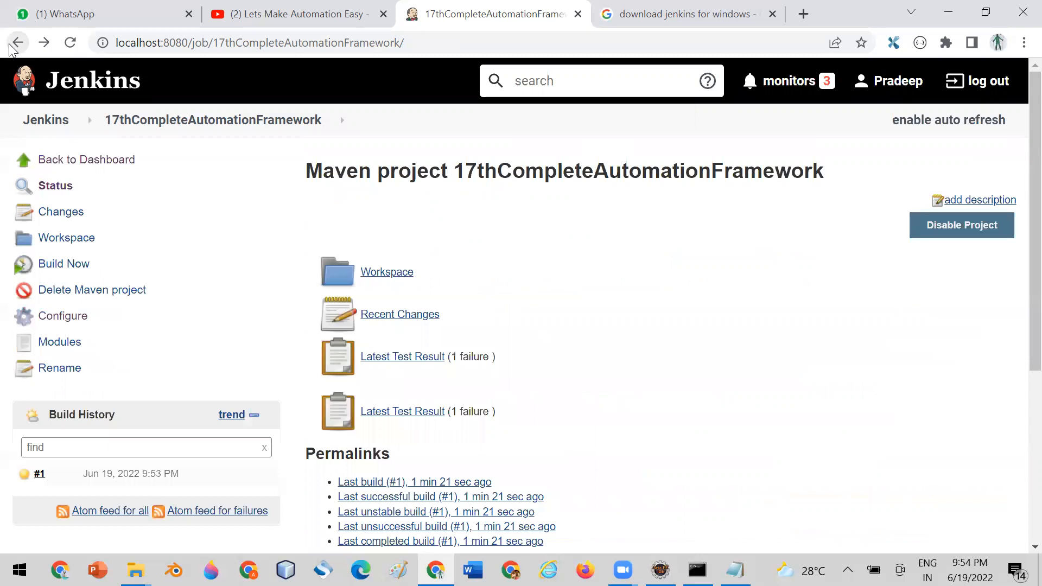
{"action": "scroll", "coordinate": [264, 288], "scroll_direction": "down", "scroll_amount": 4}
{"action": "scroll", "coordinate": [264, 288], "scroll_direction": "up", "scroll_amount": 4}
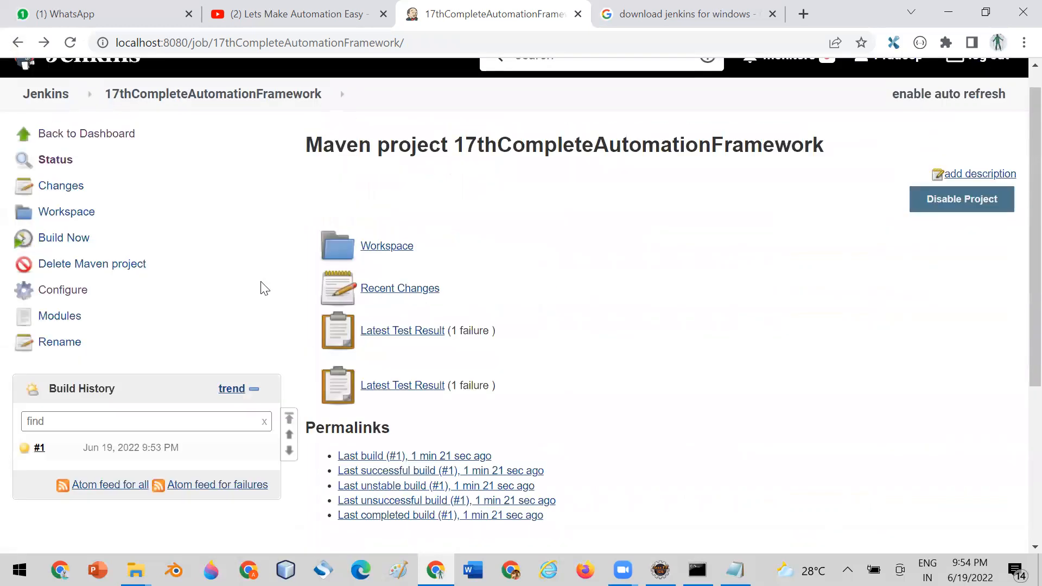
{"action": "left_click", "coordinate": [12, 44]}
{"action": "scroll", "coordinate": [568, 319], "scroll_direction": "down", "scroll_amount": 3}
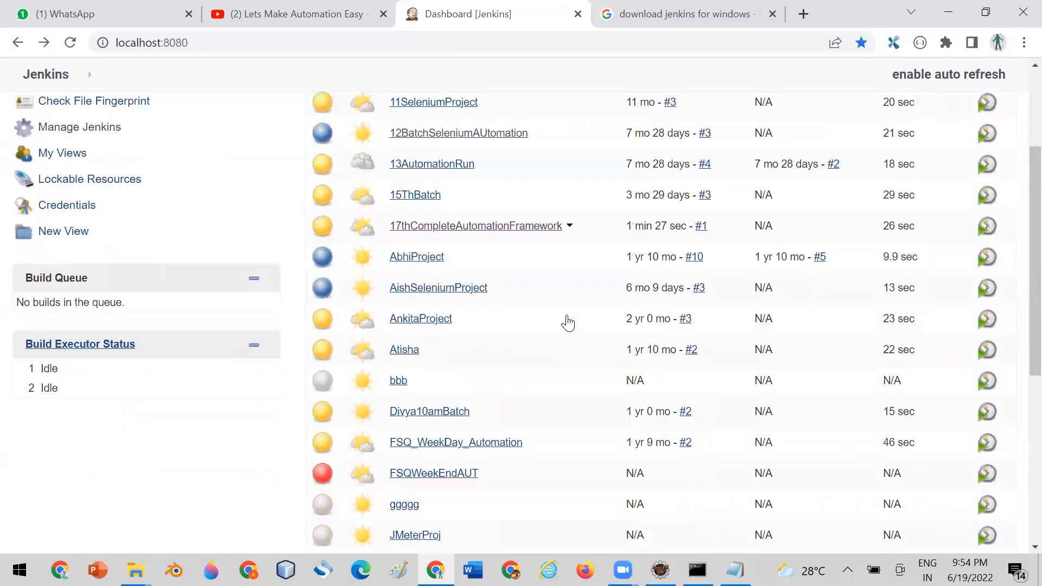
Open the 15ThBatch job and review its build history and permalinks.
{"action": "left_click", "coordinate": [412, 200]}
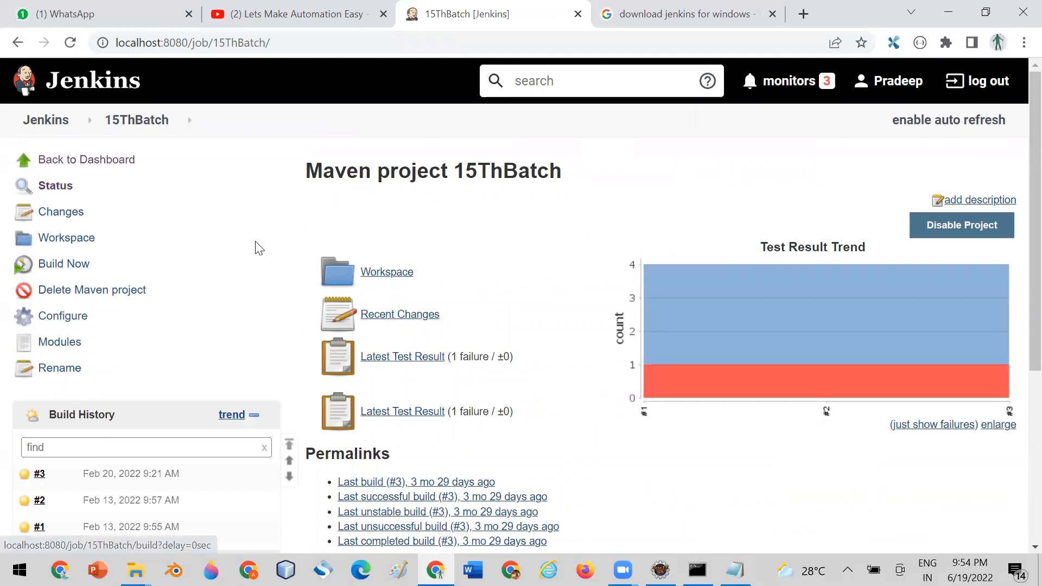
{"action": "scroll", "coordinate": [257, 250], "scroll_direction": "down", "scroll_amount": 3}
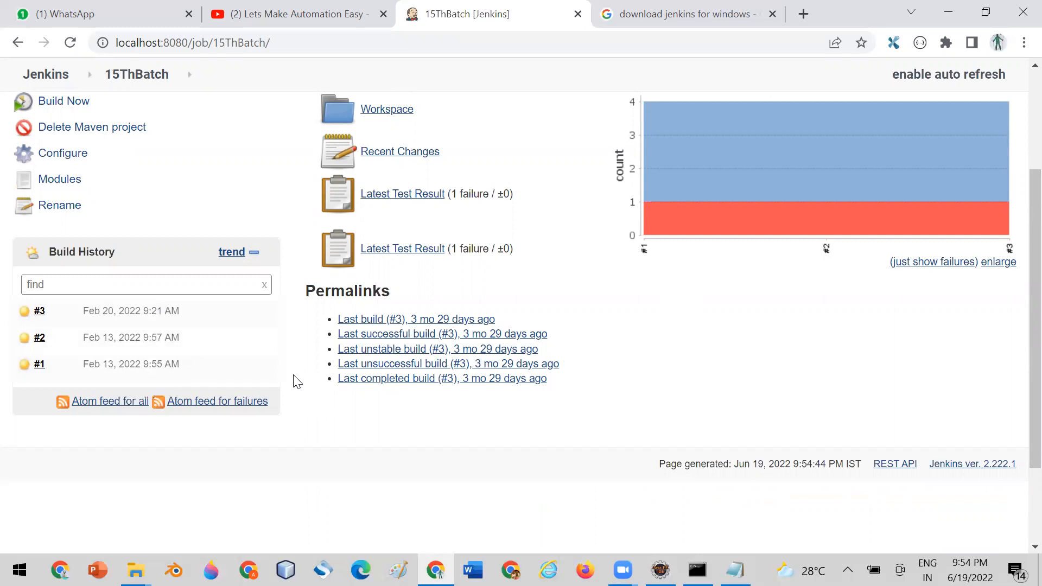
{"action": "scroll", "coordinate": [685, 326], "scroll_direction": "up", "scroll_amount": 3}
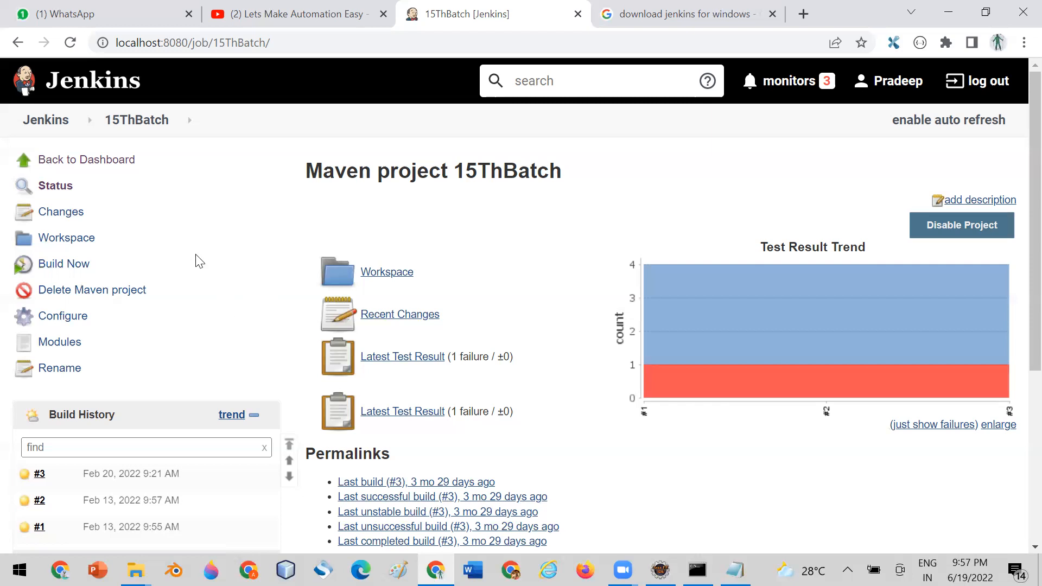
Open the 15ThBatch job's configuration and review its sections from General through Post-build Actions.
{"action": "left_click", "coordinate": [57, 323]}
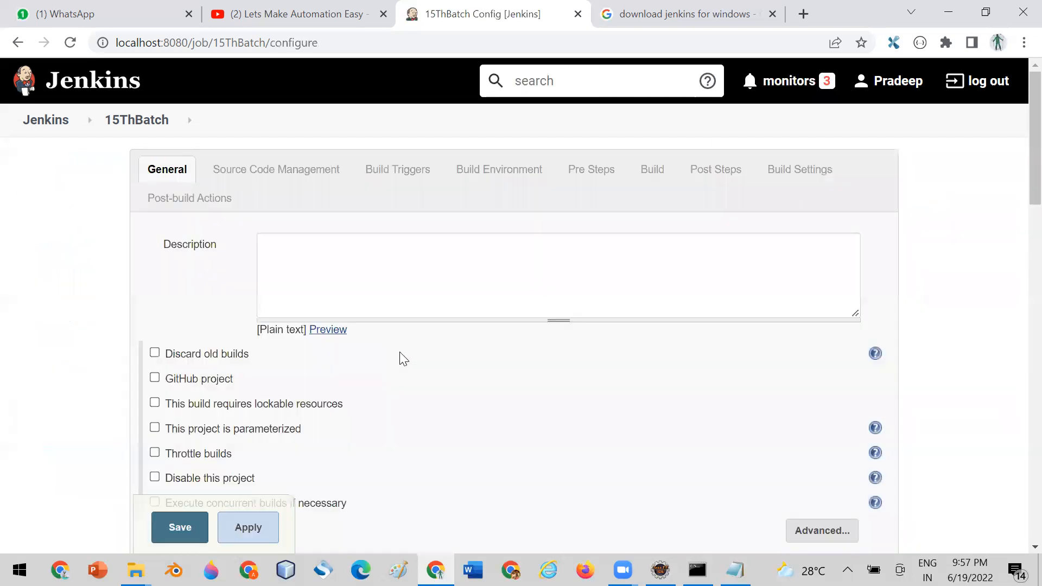
{"action": "scroll", "coordinate": [401, 356], "scroll_direction": "down", "scroll_amount": 3}
{"action": "scroll", "coordinate": [403, 358], "scroll_direction": "down", "scroll_amount": 15}
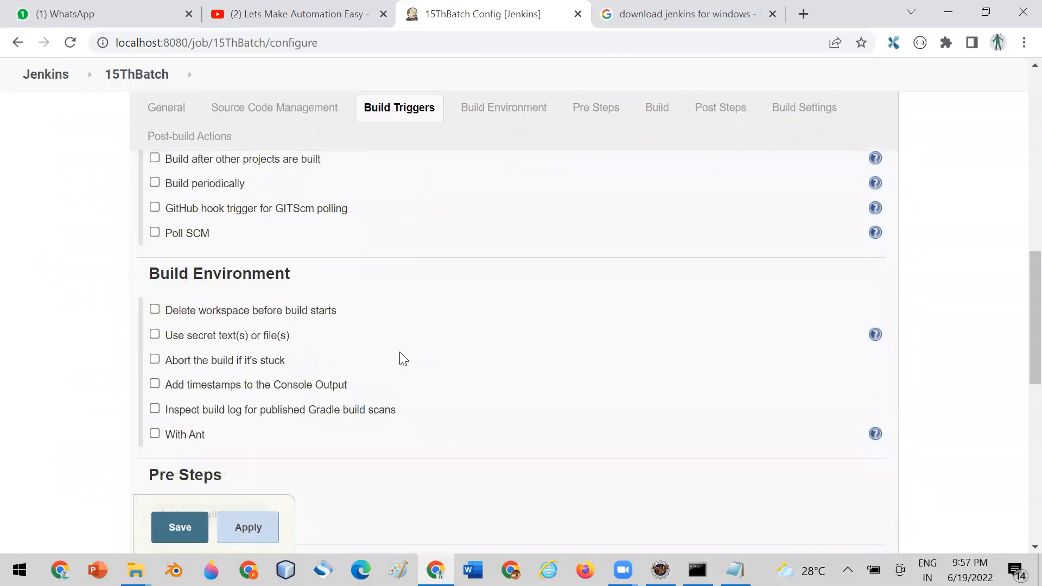
{"action": "scroll", "coordinate": [403, 358], "scroll_direction": "down", "scroll_amount": 5}
{"action": "scroll", "coordinate": [403, 358], "scroll_direction": "up", "scroll_amount": 10}
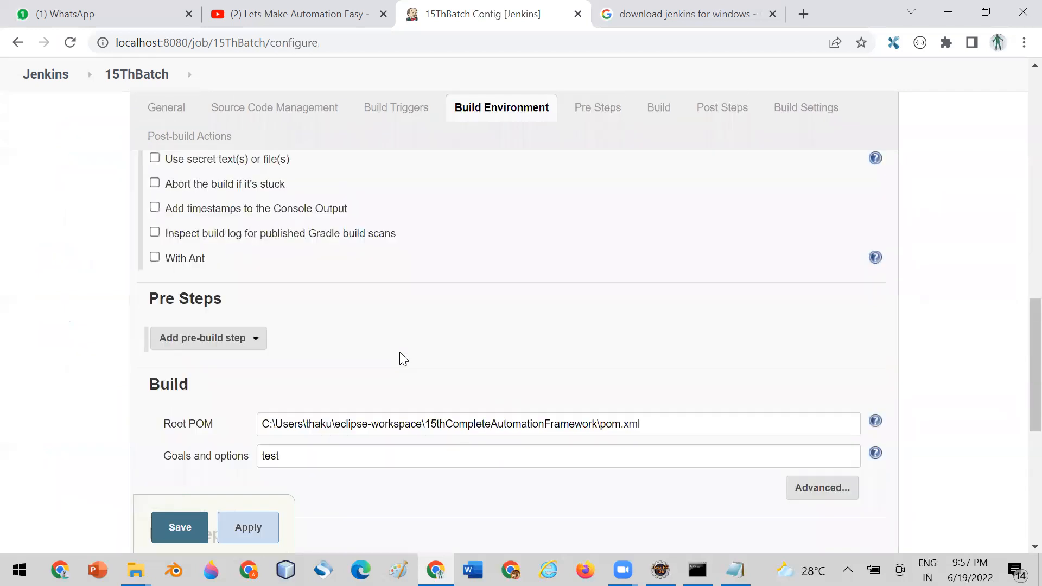
{"action": "scroll", "coordinate": [403, 358], "scroll_direction": "up", "scroll_amount": 10}
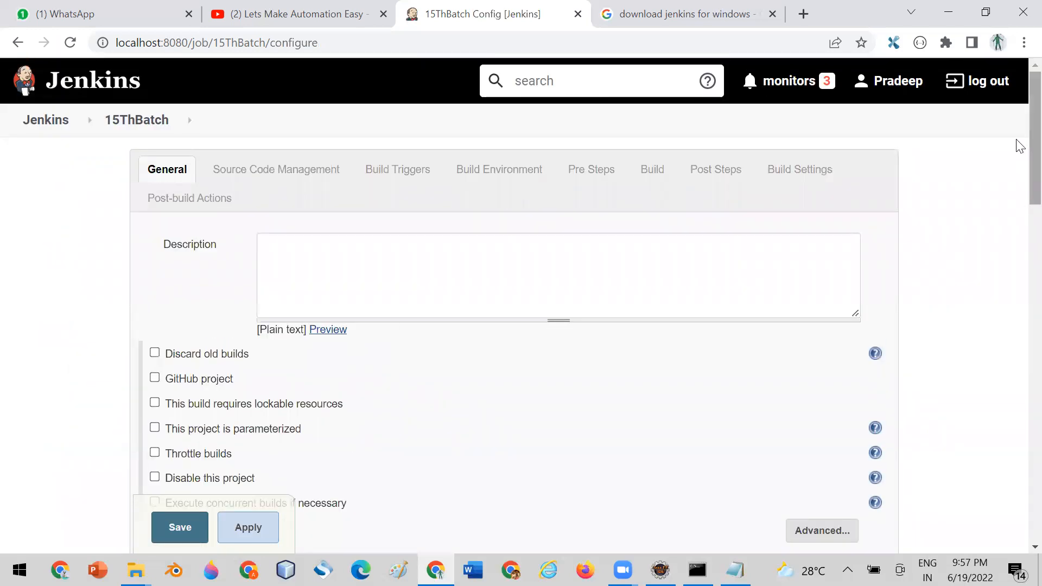
{"action": "scroll", "coordinate": [1021, 191], "scroll_direction": "down", "scroll_amount": 1}
{"action": "scroll", "coordinate": [1020, 191], "scroll_direction": "down", "scroll_amount": 15}
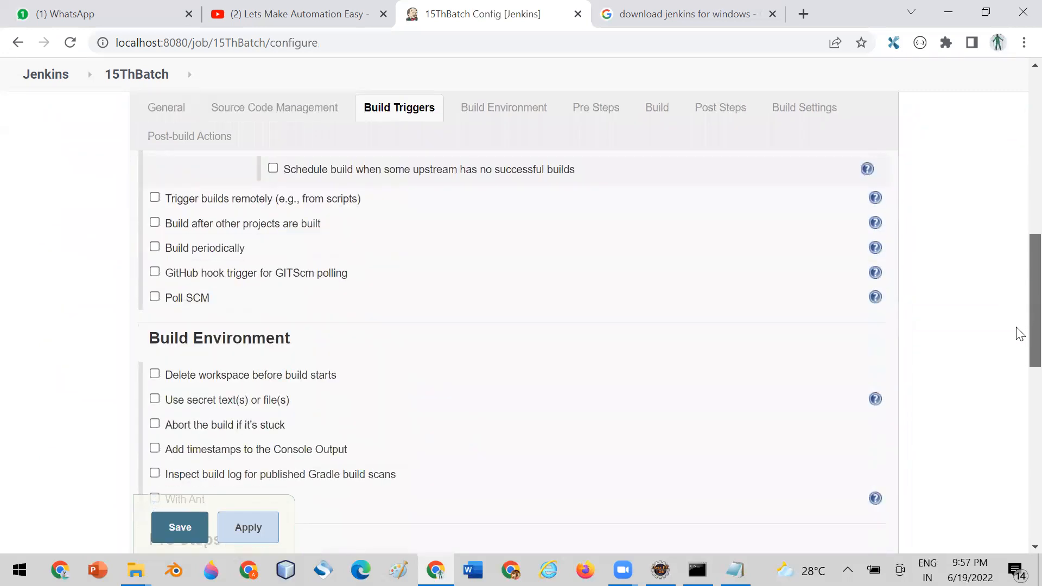
{"action": "scroll", "coordinate": [1017, 434], "scroll_direction": "down", "scroll_amount": 10}
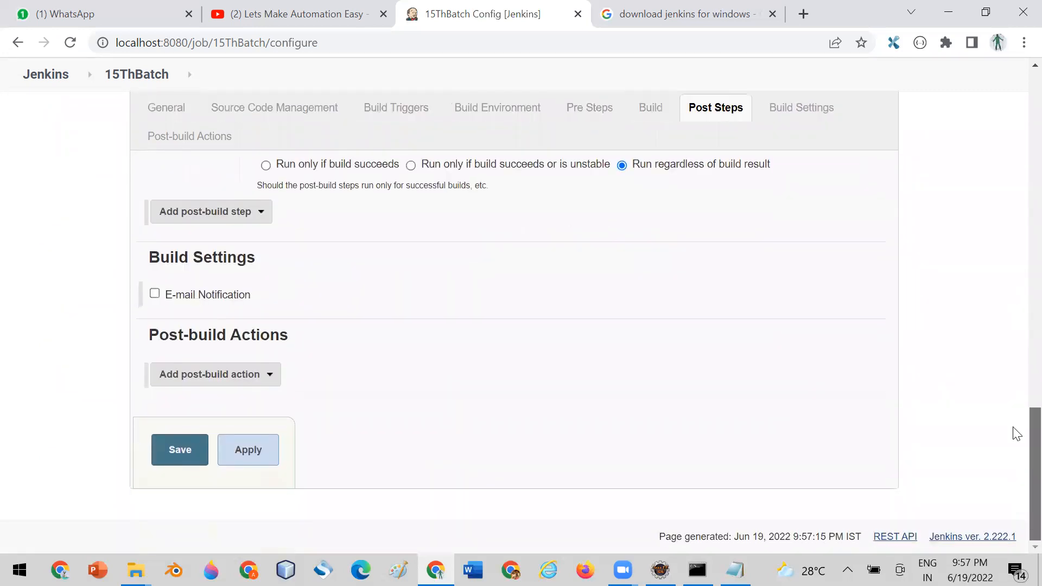
{"action": "scroll", "coordinate": [996, 186], "scroll_direction": "up", "scroll_amount": 15}
{"action": "scroll", "coordinate": [996, 186], "scroll_direction": "up", "scroll_amount": 5}
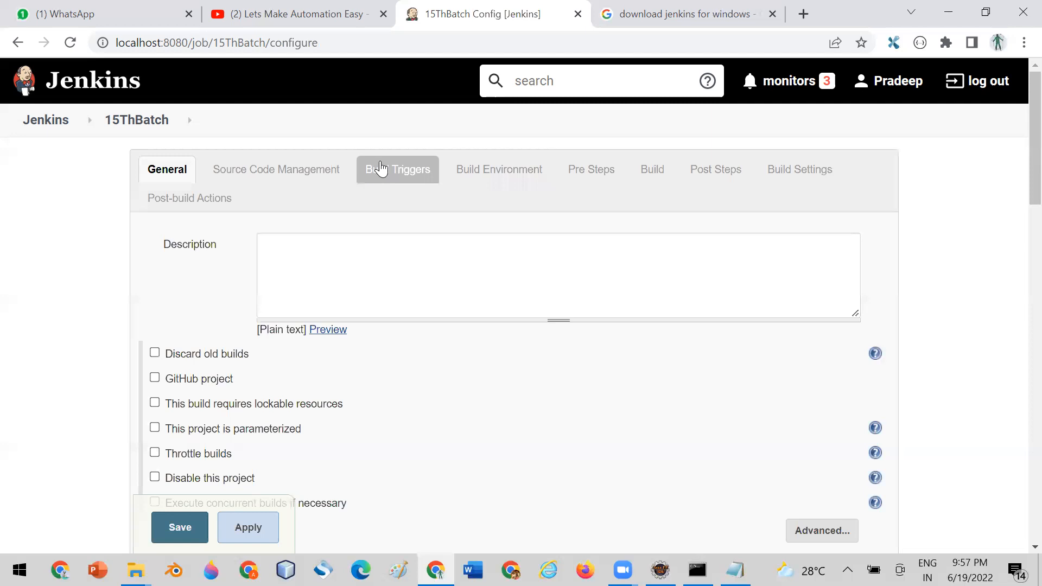
In the 15ThBatch job's build triggers, enable the option to trigger builds remotely.
{"action": "left_click", "coordinate": [389, 167]}
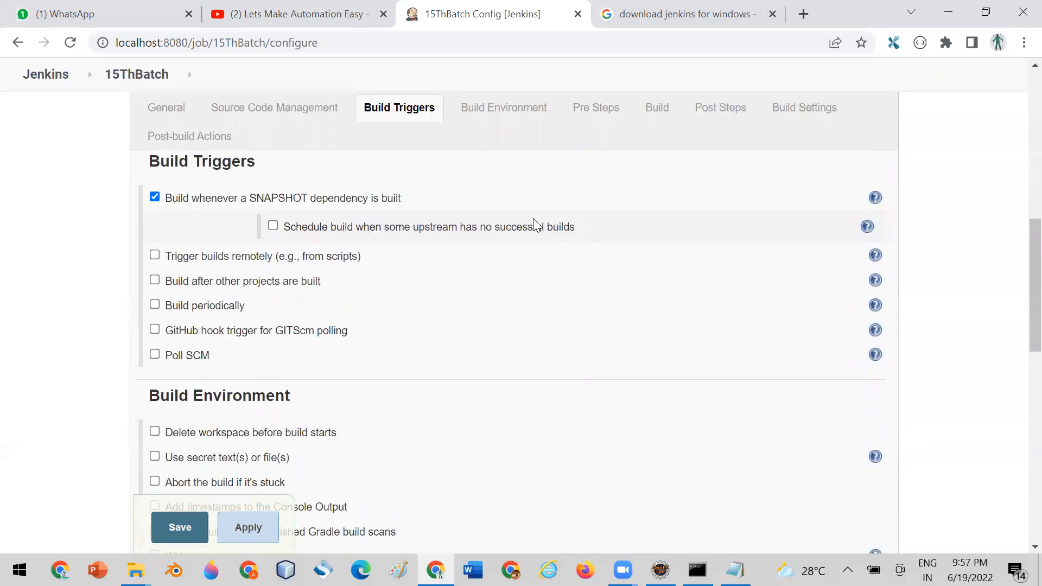
{"action": "scroll", "coordinate": [1017, 256], "scroll_direction": "up", "scroll_amount": 3}
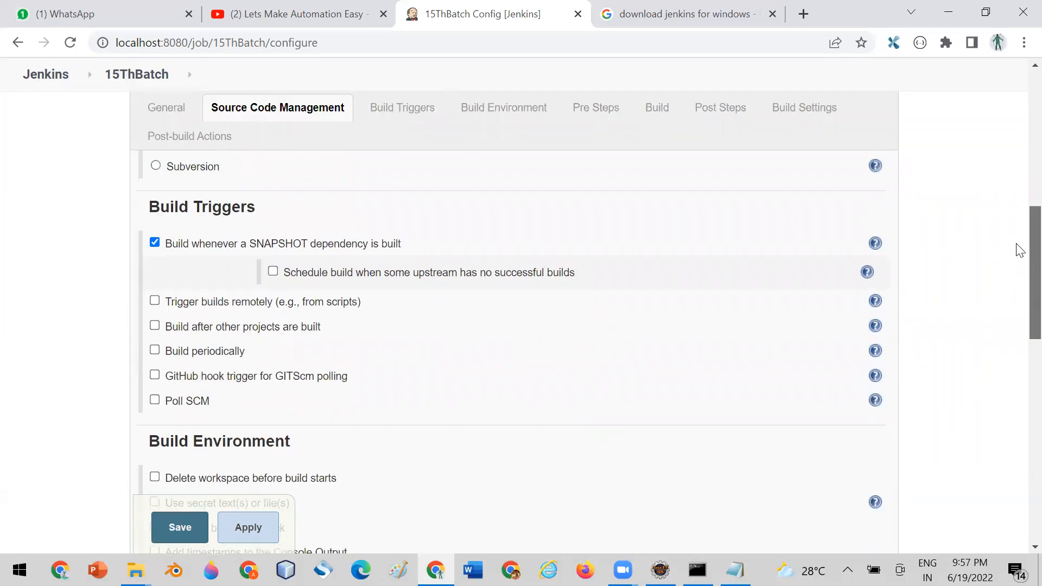
{"action": "scroll", "coordinate": [1018, 249], "scroll_direction": "down", "scroll_amount": 3}
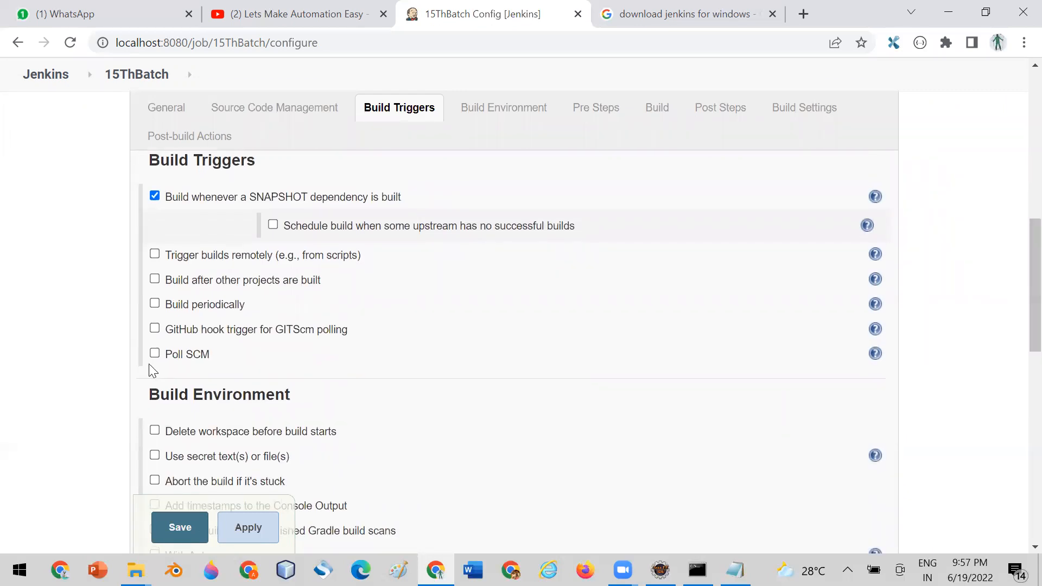
{"action": "left_click", "coordinate": [155, 254]}
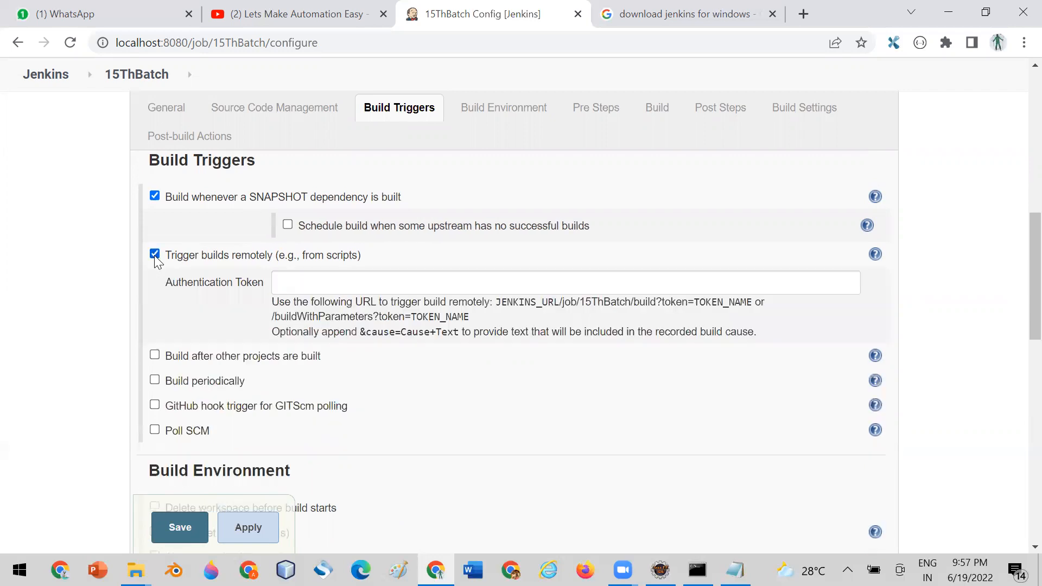
Leave the 15ThBatch job's configuration without saving the changes and return to the dashboard.
{"action": "left_click_drag", "start_coordinate": [1019, 303], "coordinate": [1019, 119]}
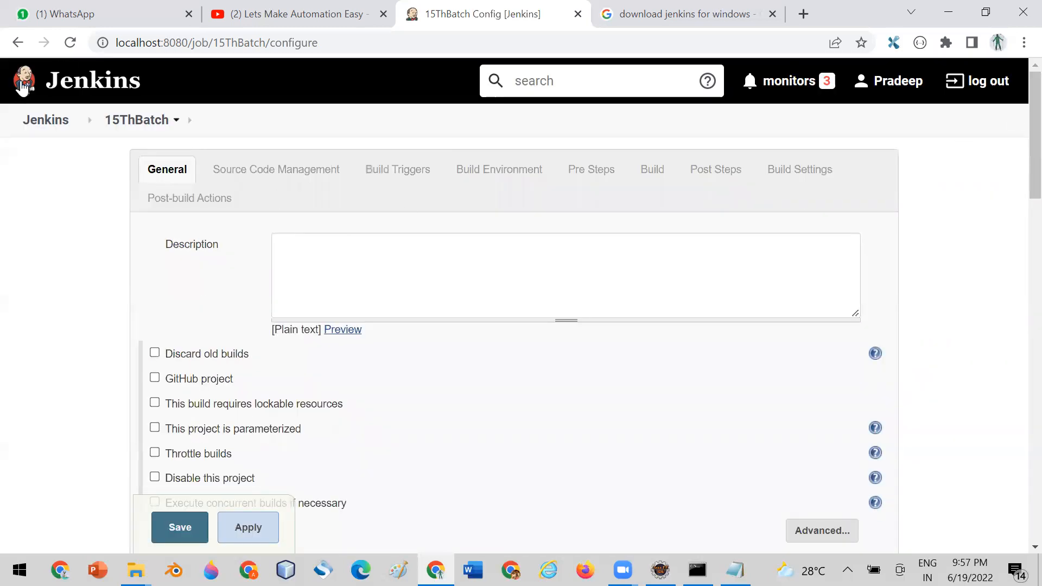
{"action": "left_click", "coordinate": [42, 126]}
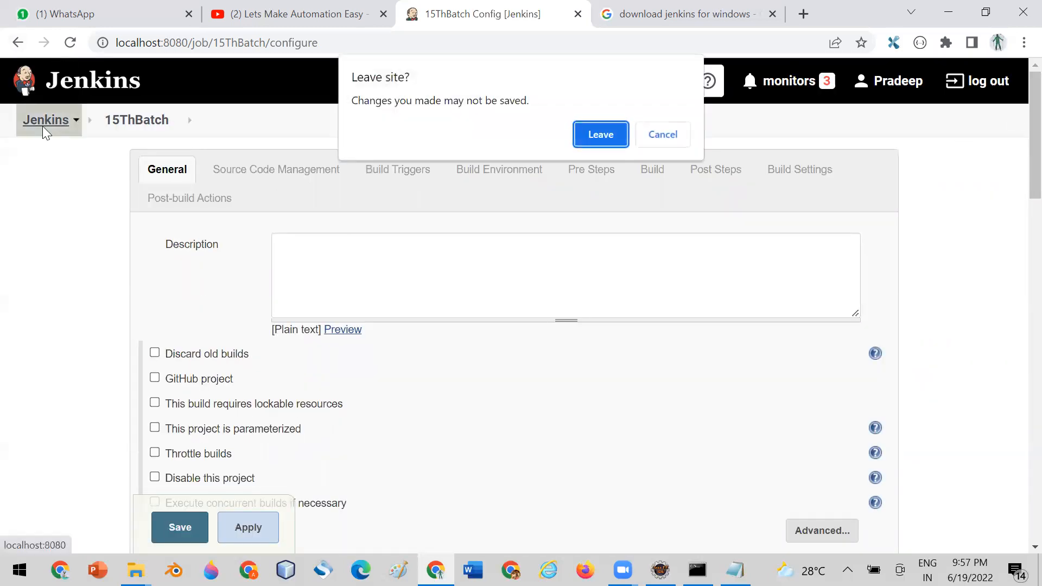
{"action": "key", "text": "Return"}
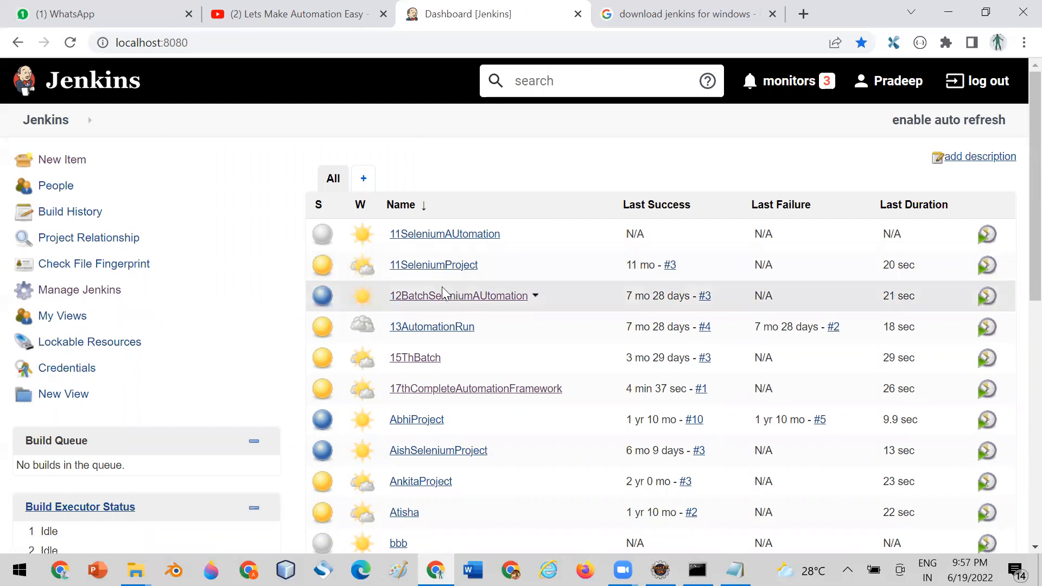
Open the 12BatchSeleniumAUtomation job from the job list and go to its configuration.
{"action": "scroll", "coordinate": [442, 287], "scroll_direction": "down", "scroll_amount": 1}
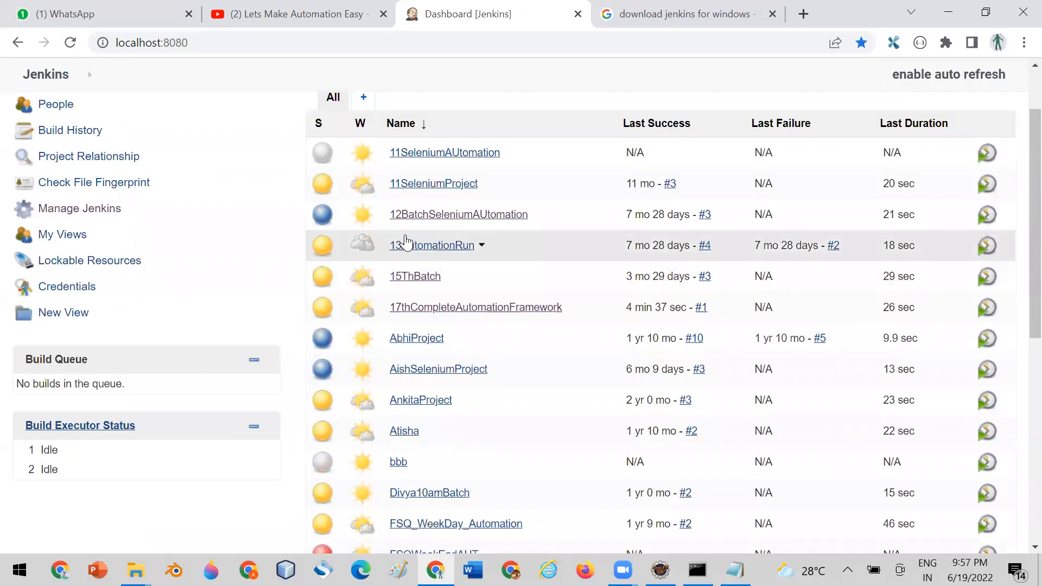
{"action": "left_click", "coordinate": [414, 216]}
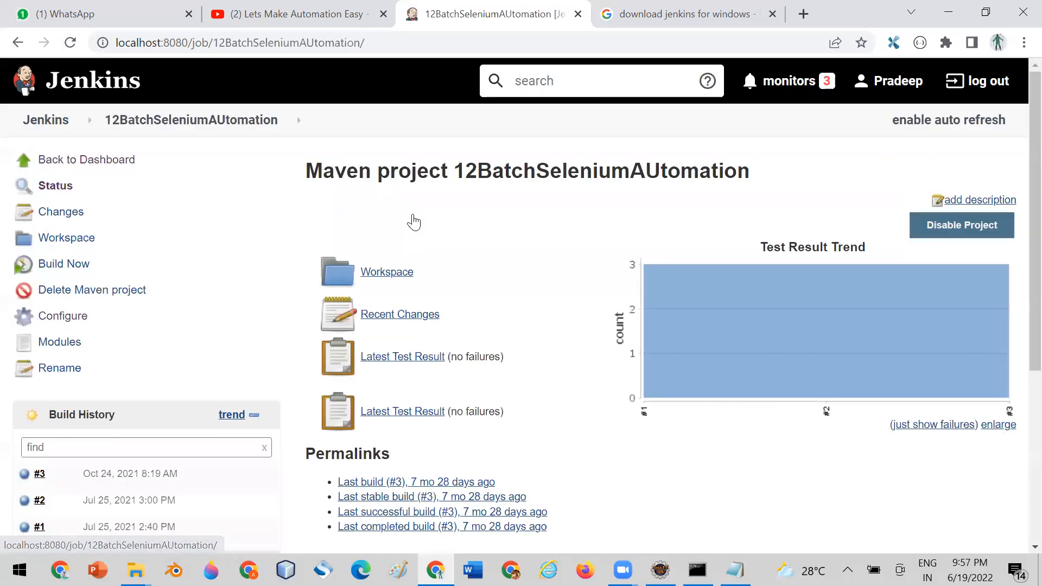
{"action": "scroll", "coordinate": [275, 269], "scroll_direction": "down", "scroll_amount": 1}
{"action": "left_click", "coordinate": [69, 239]}
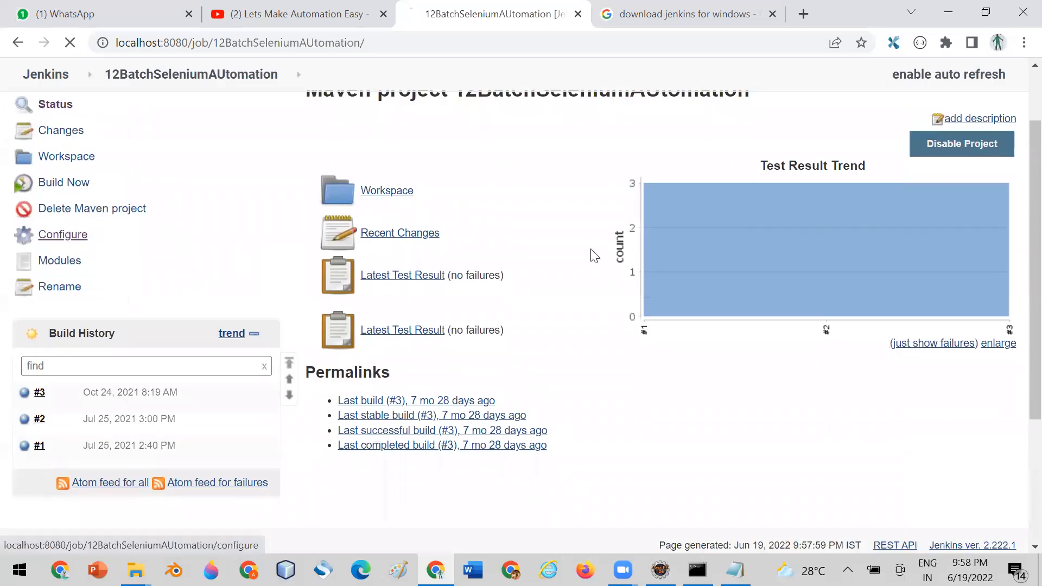
Review the job's configuration down to the Build section and examine the Root POM path.
{"action": "scroll", "coordinate": [577, 249], "scroll_direction": "down", "scroll_amount": 4}
{"action": "scroll", "coordinate": [578, 252], "scroll_direction": "down", "scroll_amount": 6}
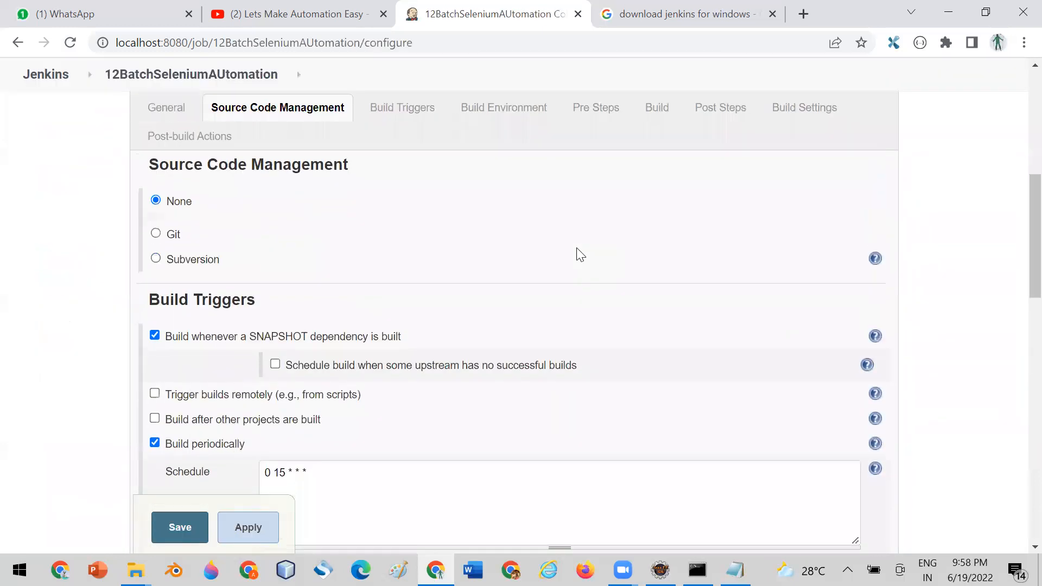
{"action": "left_click_drag", "start_coordinate": [1019, 323], "coordinate": [1018, 466]}
{"action": "left_click_drag", "start_coordinate": [678, 250], "coordinate": [241, 250]}
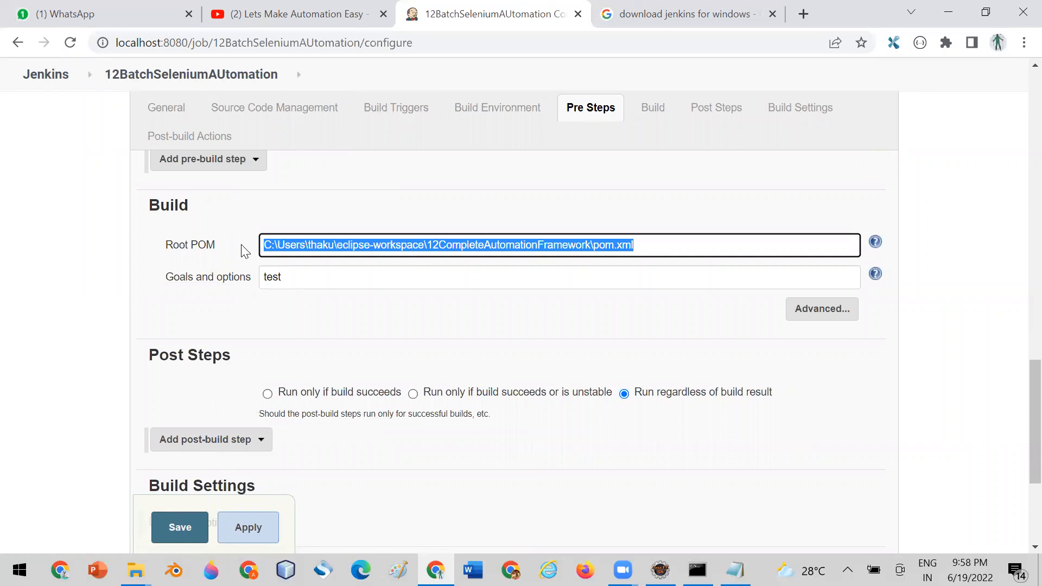
Return to the Build Triggers section and examine the schedule under Build periodically.
{"action": "left_click_drag", "start_coordinate": [1016, 454], "coordinate": [1019, 279]}
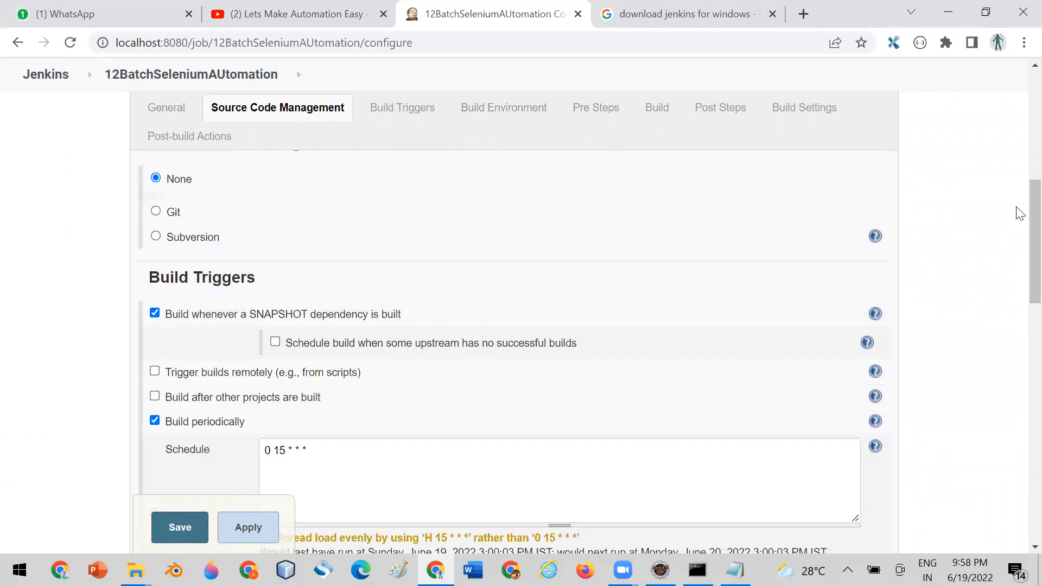
{"action": "left_click_drag", "start_coordinate": [1020, 204], "coordinate": [1016, 253]}
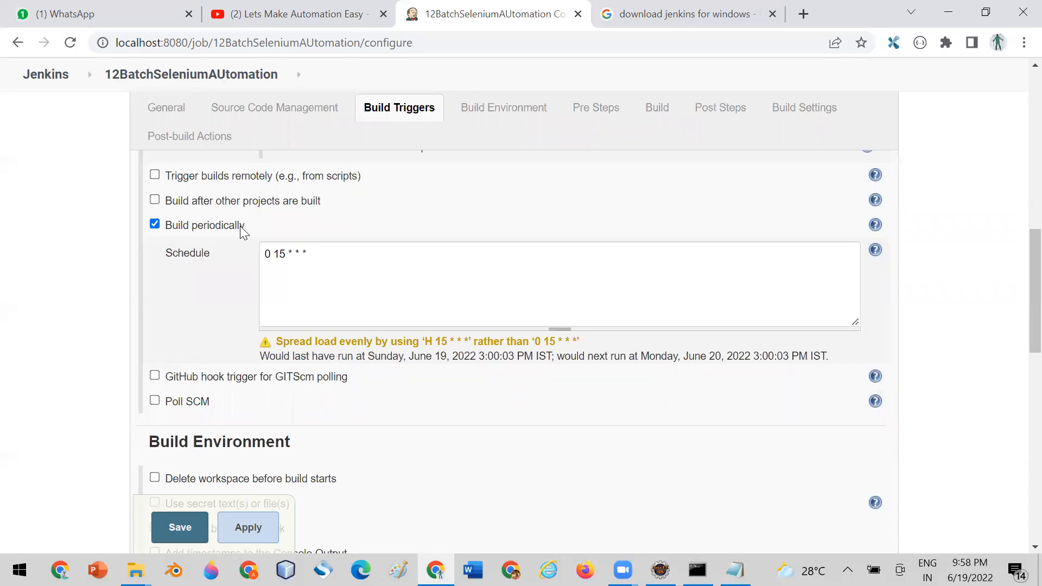
{"action": "scroll", "coordinate": [1020, 301], "scroll_direction": "down", "scroll_amount": 1}
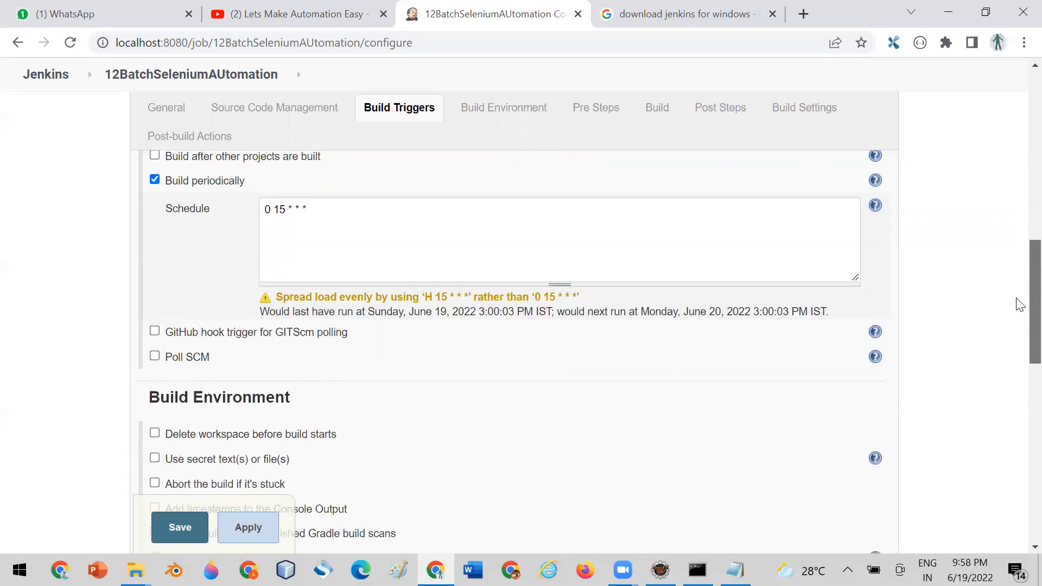
{"action": "left_click_drag", "start_coordinate": [314, 209], "coordinate": [230, 207]}
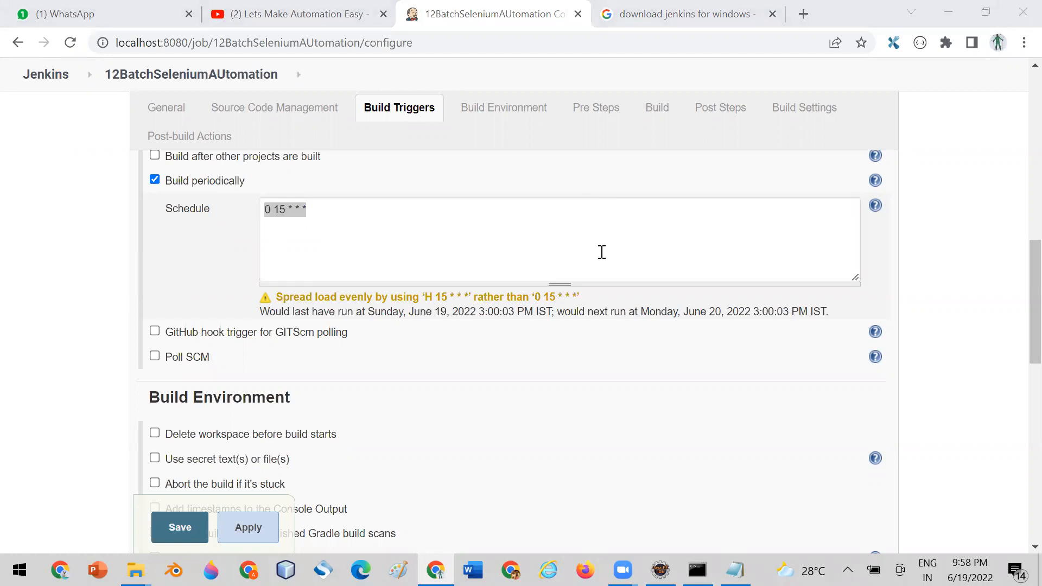
{"action": "left_click", "coordinate": [319, 209]}
{"action": "left_click_drag", "start_coordinate": [306, 210], "coordinate": [228, 213]}
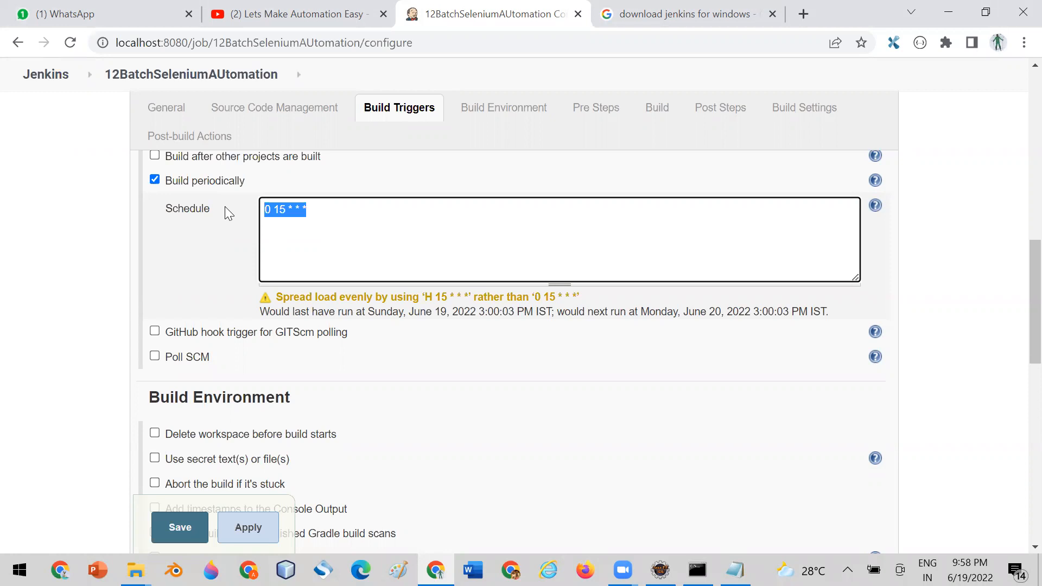
Show the help for the Build periodically schedule and read its introduction to the cron syntax.
{"action": "left_click", "coordinate": [875, 212]}
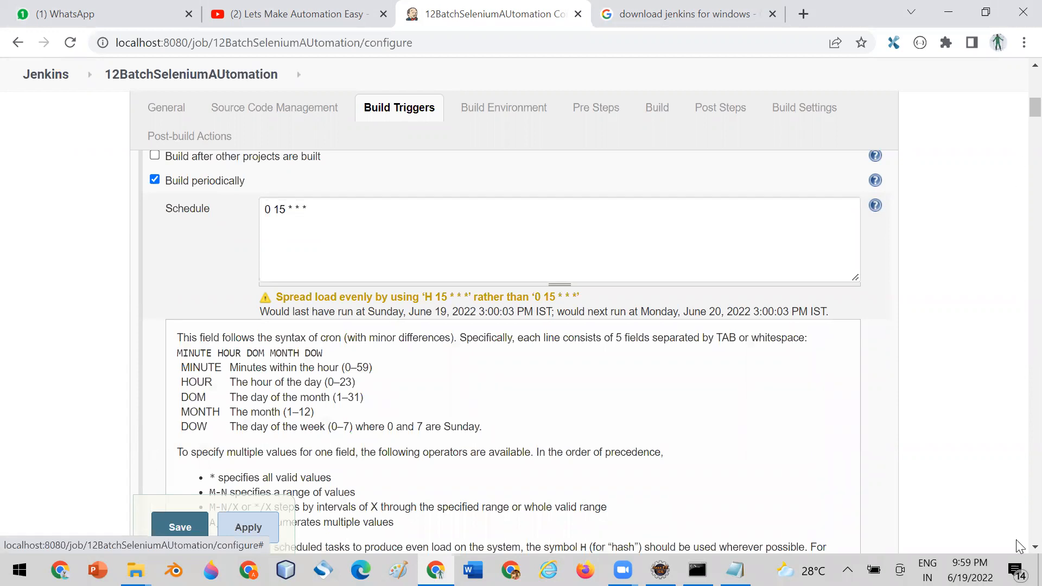
{"action": "scroll", "coordinate": [1016, 543], "scroll_direction": "down", "scroll_amount": 2}
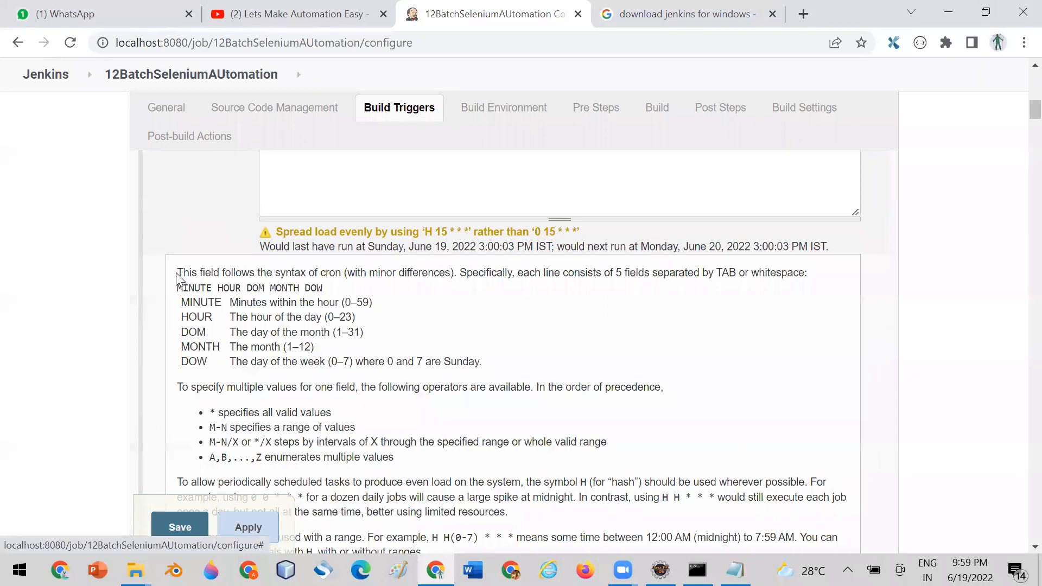
{"action": "left_click_drag", "start_coordinate": [177, 273], "coordinate": [751, 277]}
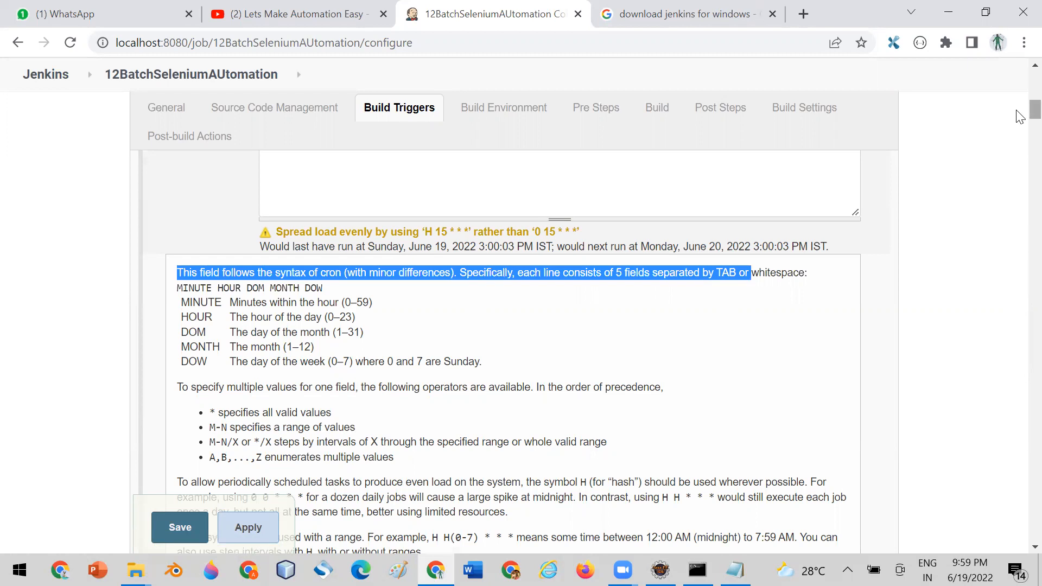
{"action": "scroll", "coordinate": [1019, 119], "scroll_direction": "up", "scroll_amount": 1}
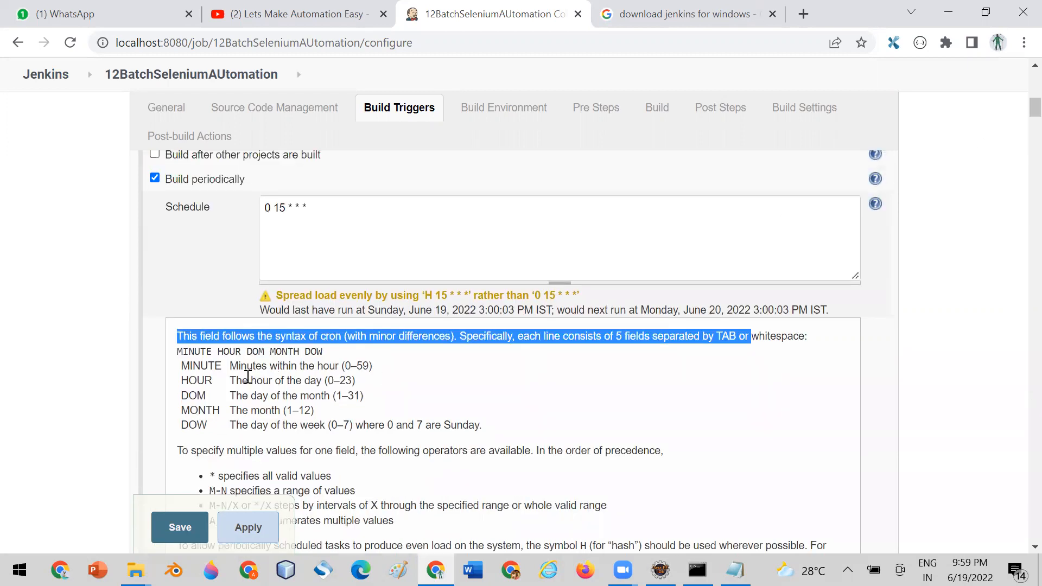
Go through the five cron fields in the schedule help: MINUTE, HOUR, DOM, MONTH and DOW.
{"action": "left_click", "coordinate": [199, 370]}
{"action": "double_click", "coordinate": [198, 369]}
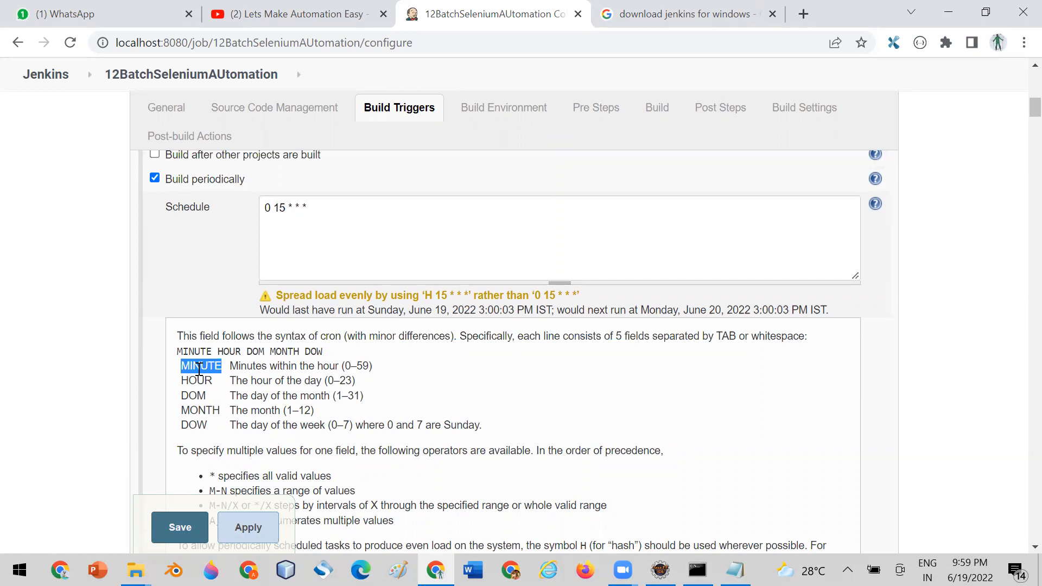
{"action": "left_click", "coordinate": [213, 370]}
{"action": "double_click", "coordinate": [193, 367]}
{"action": "left_click", "coordinate": [196, 377]}
{"action": "double_click", "coordinate": [196, 377]}
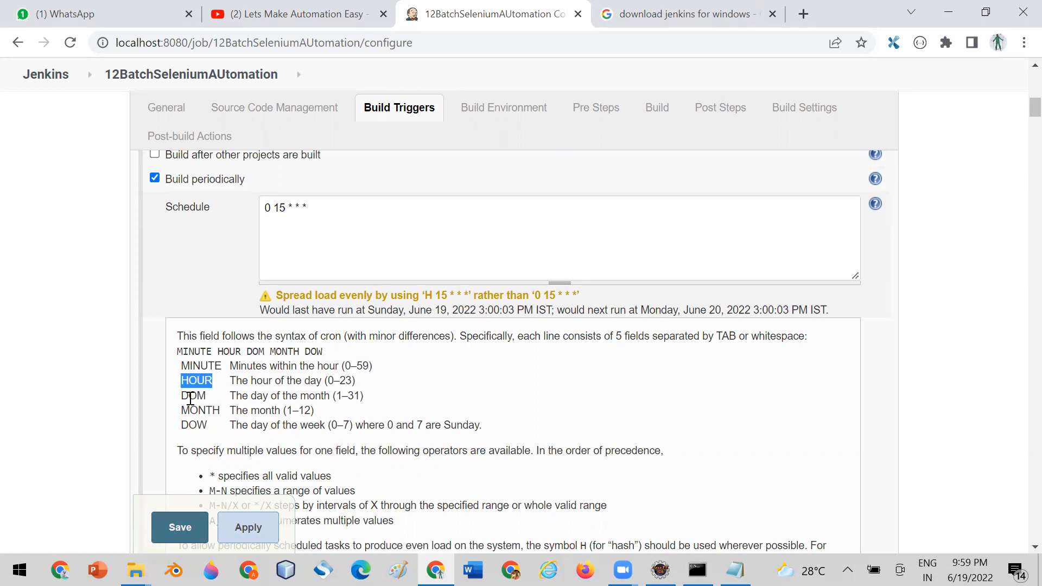
{"action": "double_click", "coordinate": [191, 399]}
{"action": "left_click", "coordinate": [193, 411]}
{"action": "double_click", "coordinate": [193, 411]}
{"action": "left_click", "coordinate": [196, 424]}
{"action": "double_click", "coordinate": [196, 423]}
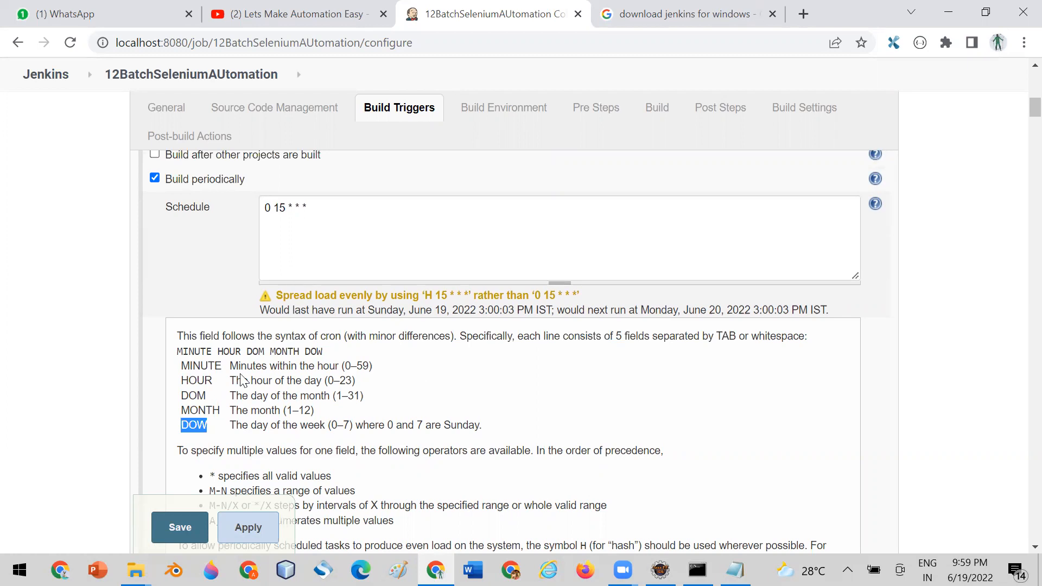
{"action": "double_click", "coordinate": [185, 367]}
{"action": "left_click", "coordinate": [189, 381]}
{"action": "double_click", "coordinate": [189, 381]}
{"action": "left_click", "coordinate": [190, 396]}
{"action": "double_click", "coordinate": [189, 396]}
{"action": "double_click", "coordinate": [183, 411]}
{"action": "left_click_drag", "start_coordinate": [182, 426], "coordinate": [216, 431]}
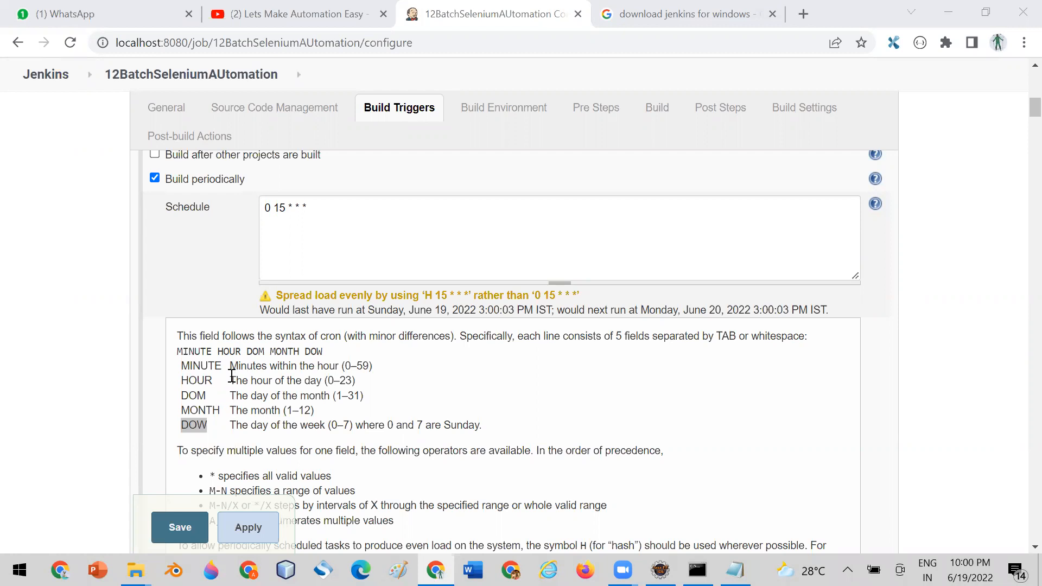
Compare the HOUR range in the help with the minute and hour entries in the schedule.
{"action": "left_click_drag", "start_coordinate": [232, 379], "coordinate": [364, 387]}
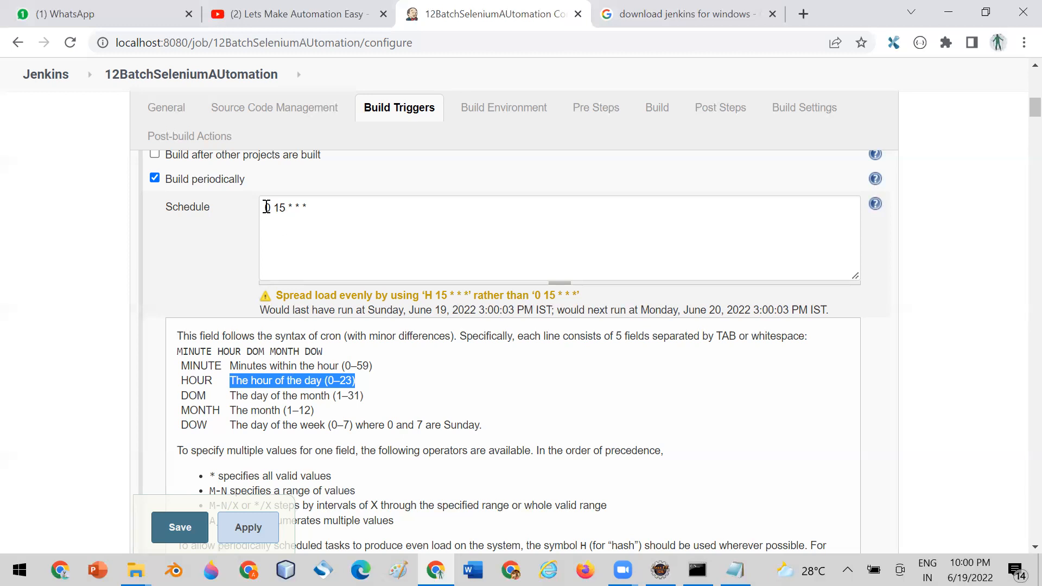
{"action": "left_click", "coordinate": [271, 208]}
{"action": "double_click", "coordinate": [266, 208]}
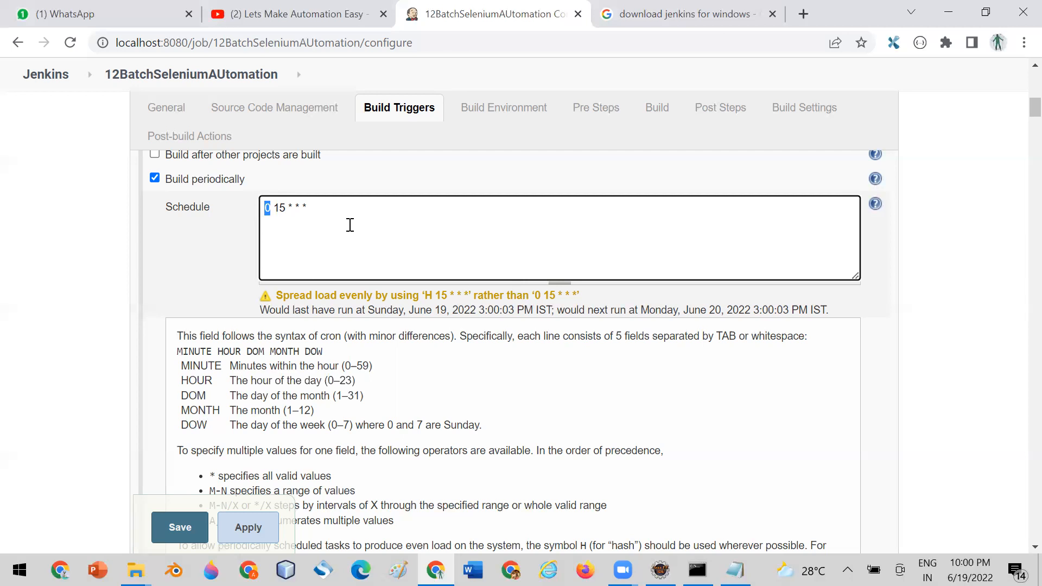
{"action": "double_click", "coordinate": [277, 209]}
{"action": "left_click_drag", "start_coordinate": [276, 210], "coordinate": [270, 210]}
{"action": "left_click", "coordinate": [270, 221]}
{"action": "double_click", "coordinate": [266, 208]}
{"action": "left_click", "coordinate": [288, 235]}
Check the MINUTE range in the help and set the schedule's minute value to 15.
{"action": "left_click_drag", "start_coordinate": [232, 365], "coordinate": [381, 371]}
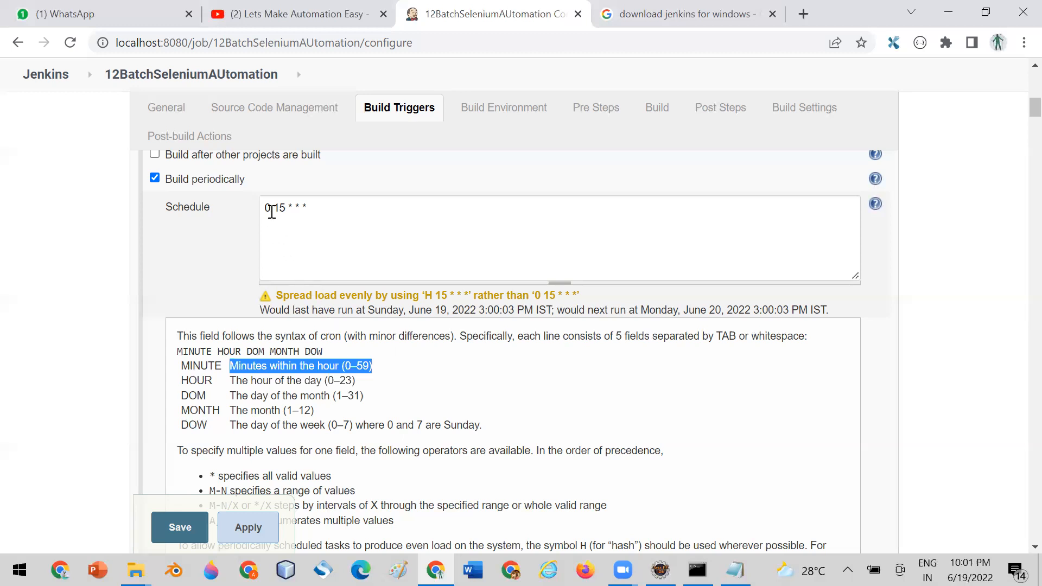
{"action": "left_click_drag", "start_coordinate": [271, 212], "coordinate": [259, 217]}
{"action": "type", "text": "15"}
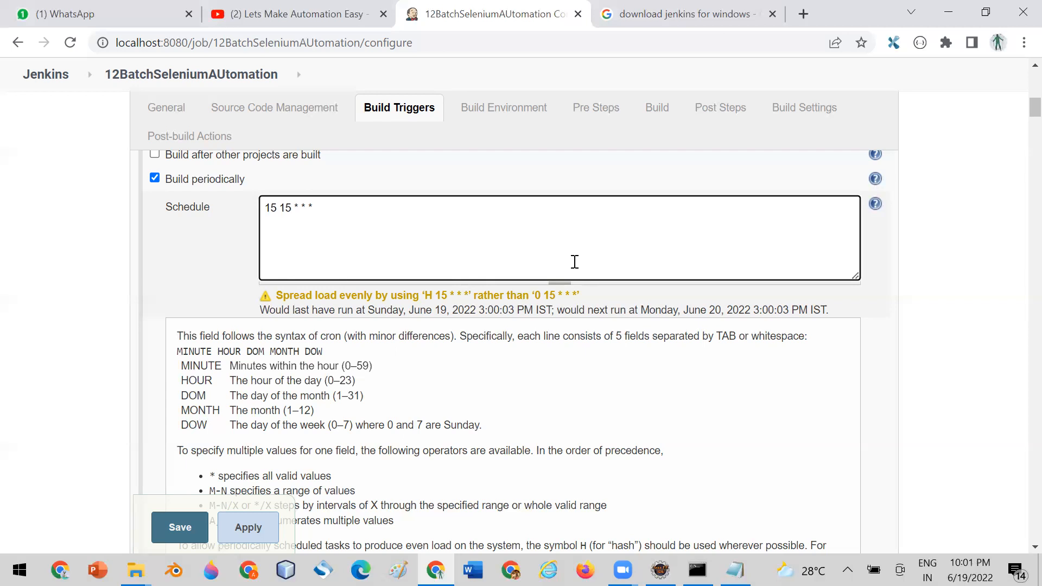
Check the HOUR range in the help and set the schedule's hour value to 9.
{"action": "left_click_drag", "start_coordinate": [280, 208], "coordinate": [289, 209]}
{"action": "left_click_drag", "start_coordinate": [231, 380], "coordinate": [372, 384]}
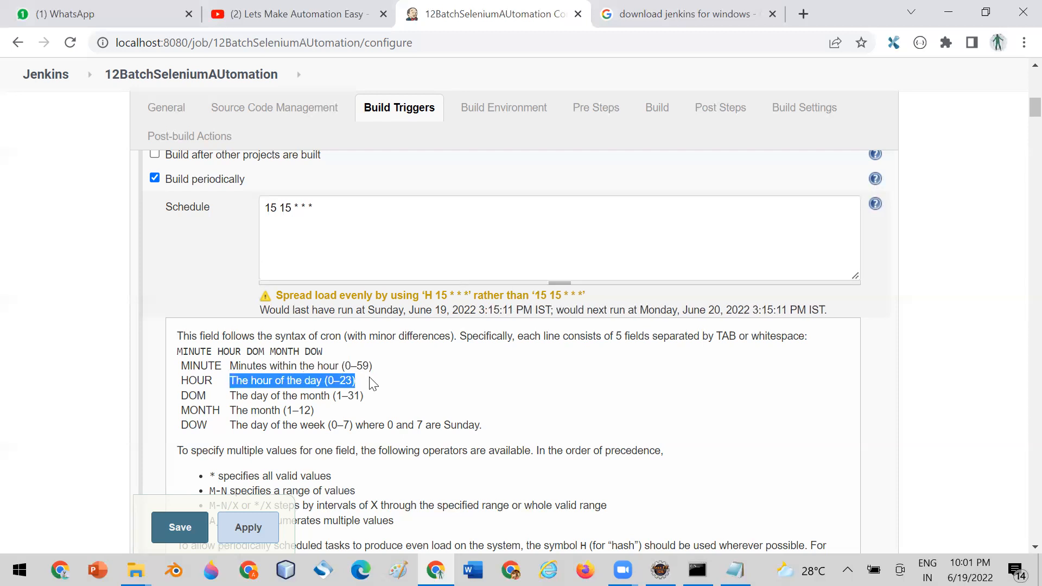
{"action": "double_click", "coordinate": [290, 209]}
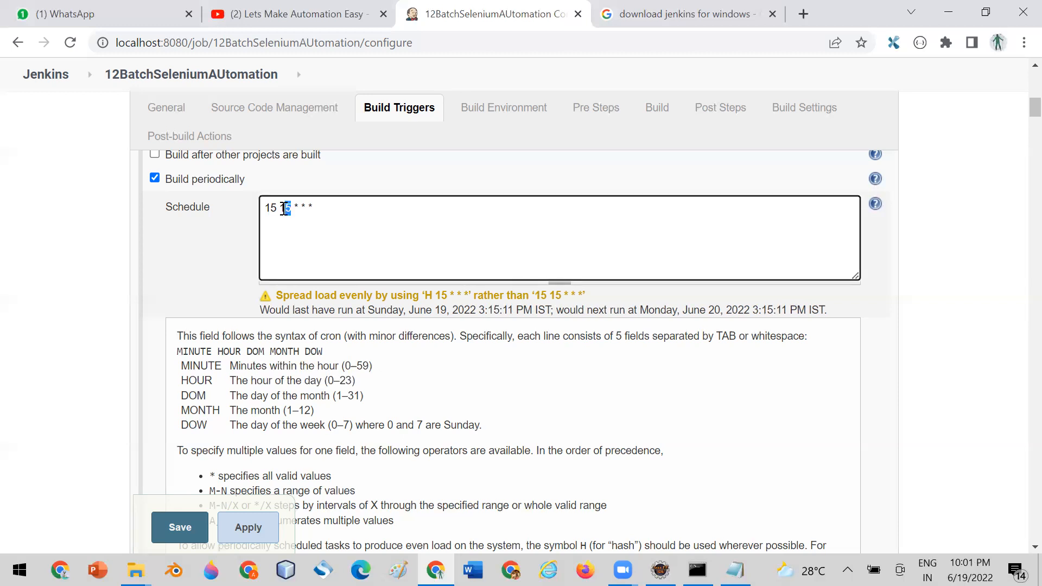
{"action": "key", "text": "BackSpace"}
{"action": "type", "text": "9"}
Compare the schedule's minute, hour and first asterisk entries with the hour and day-of-month ranges in the help.
{"action": "left_click_drag", "start_coordinate": [231, 380], "coordinate": [355, 382]}
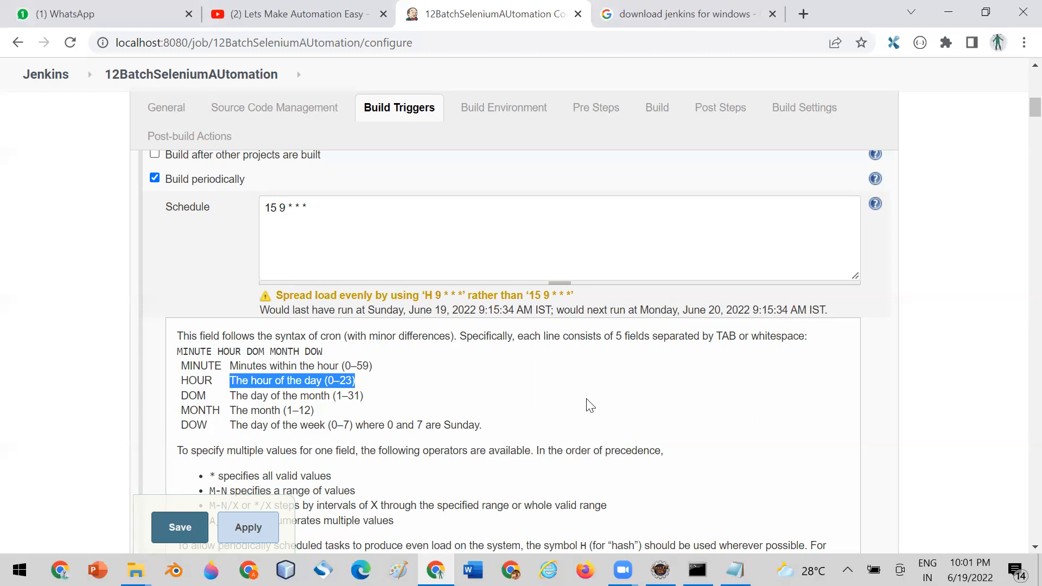
{"action": "left_click", "coordinate": [322, 230]}
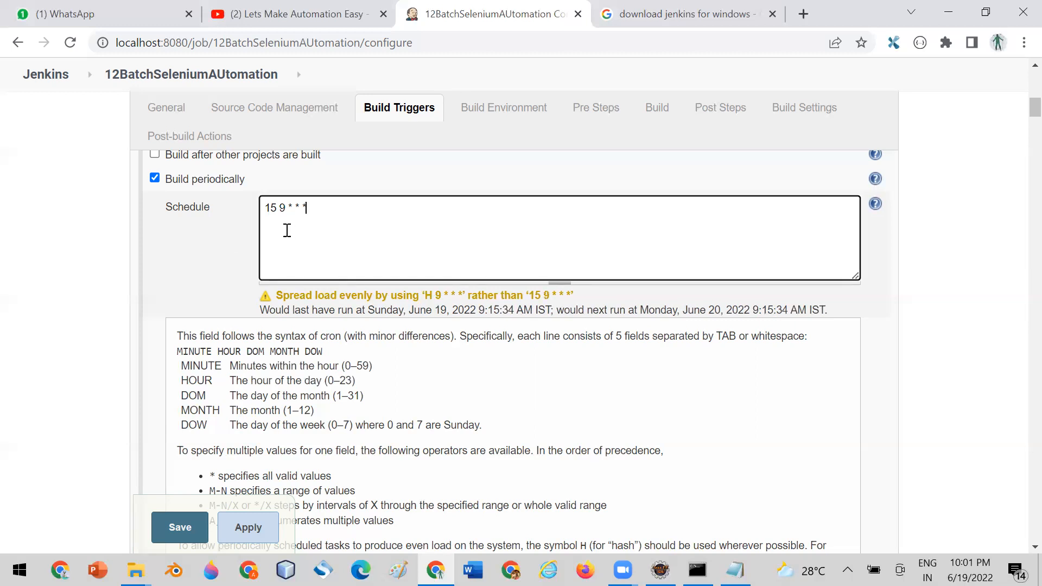
{"action": "double_click", "coordinate": [268, 209]}
{"action": "double_click", "coordinate": [280, 207]}
{"action": "left_click_drag", "start_coordinate": [230, 395], "coordinate": [415, 401]}
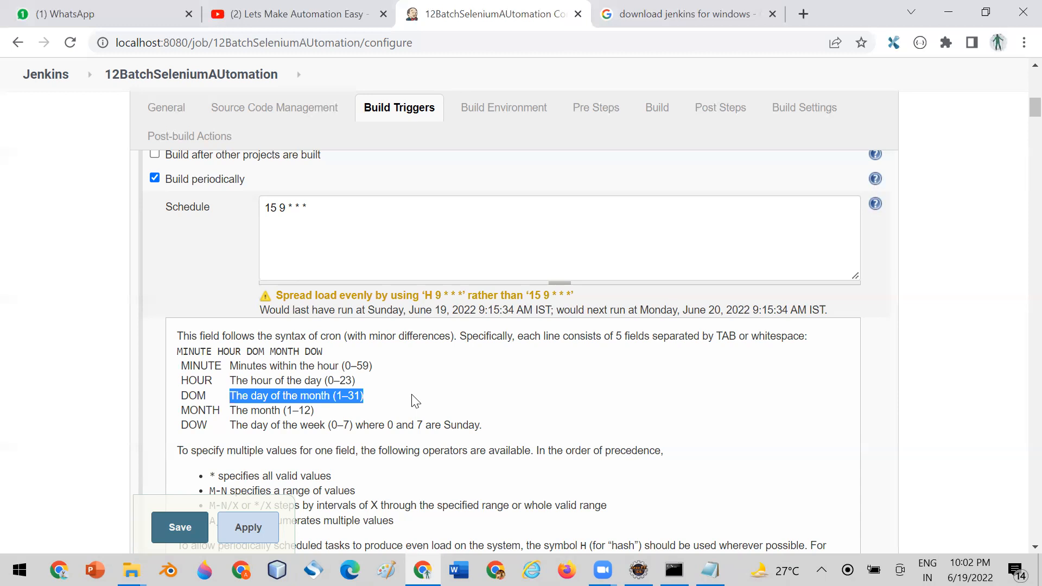
{"action": "left_click", "coordinate": [288, 207]}
{"action": "double_click", "coordinate": [289, 208]}
{"action": "left_click", "coordinate": [198, 261]}
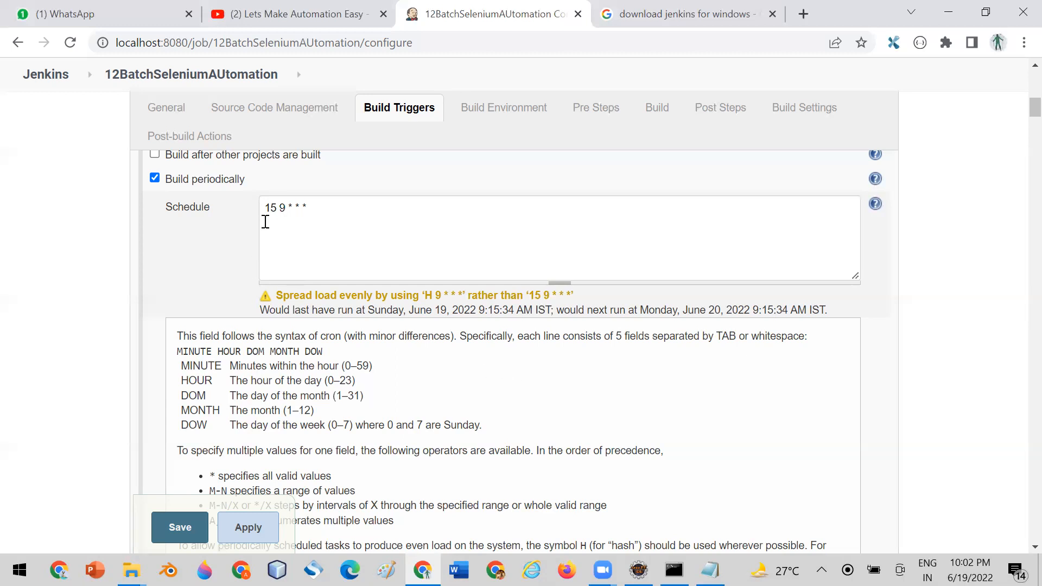
Compare the schedule's minute and hour entries with the last run date shown below it.
{"action": "left_click_drag", "start_coordinate": [265, 208], "coordinate": [278, 208]}
{"action": "double_click", "coordinate": [283, 208]}
{"action": "left_click", "coordinate": [408, 313]}
{"action": "left_click_drag", "start_coordinate": [409, 310], "coordinate": [449, 310]}
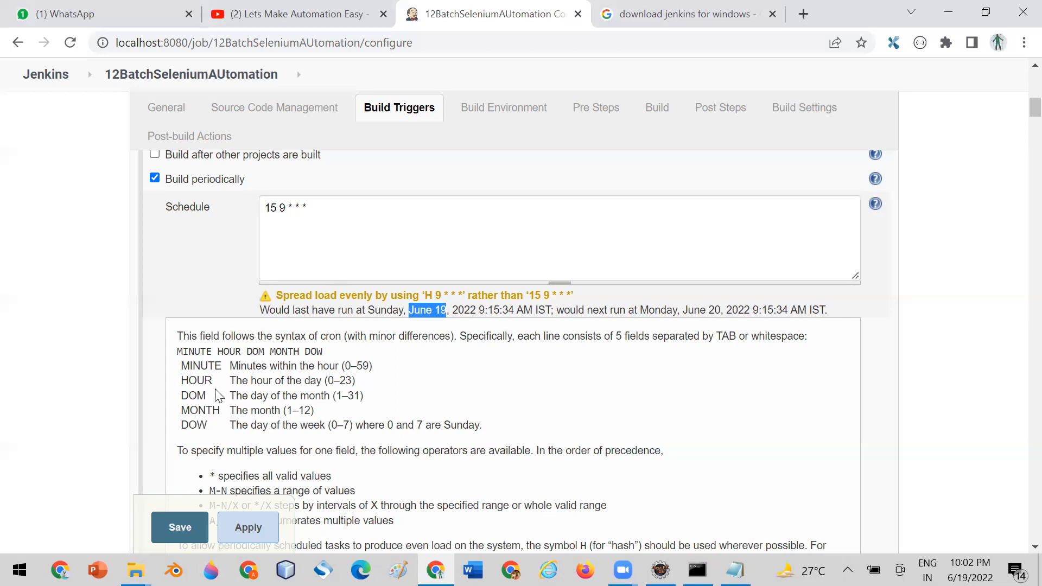
Match DOM, MONTH and DOW in the help with the three asterisks in the schedule.
{"action": "double_click", "coordinate": [184, 396]}
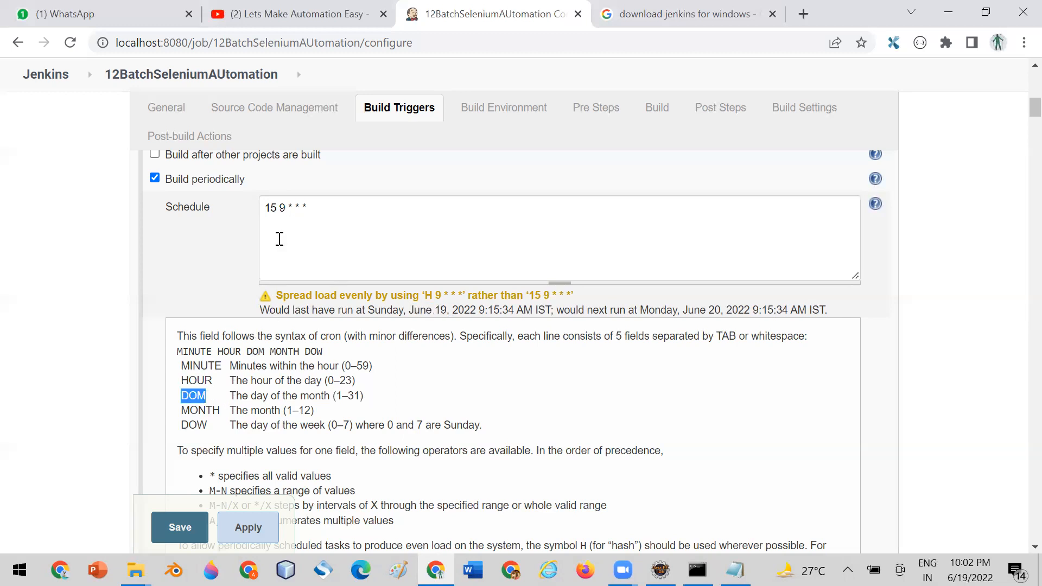
{"action": "left_click", "coordinate": [291, 208]}
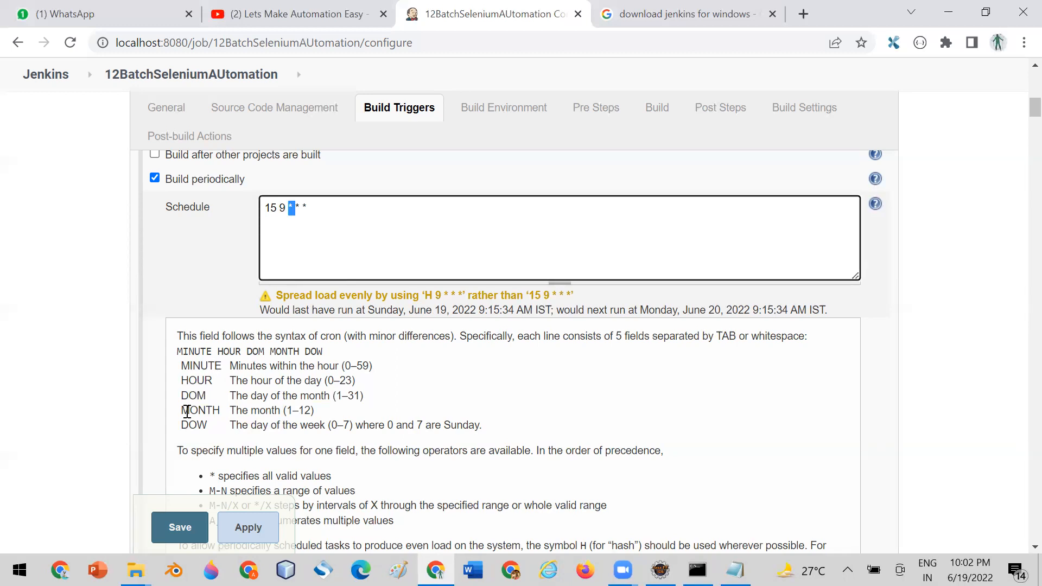
{"action": "left_click_drag", "start_coordinate": [182, 411], "coordinate": [210, 410]}
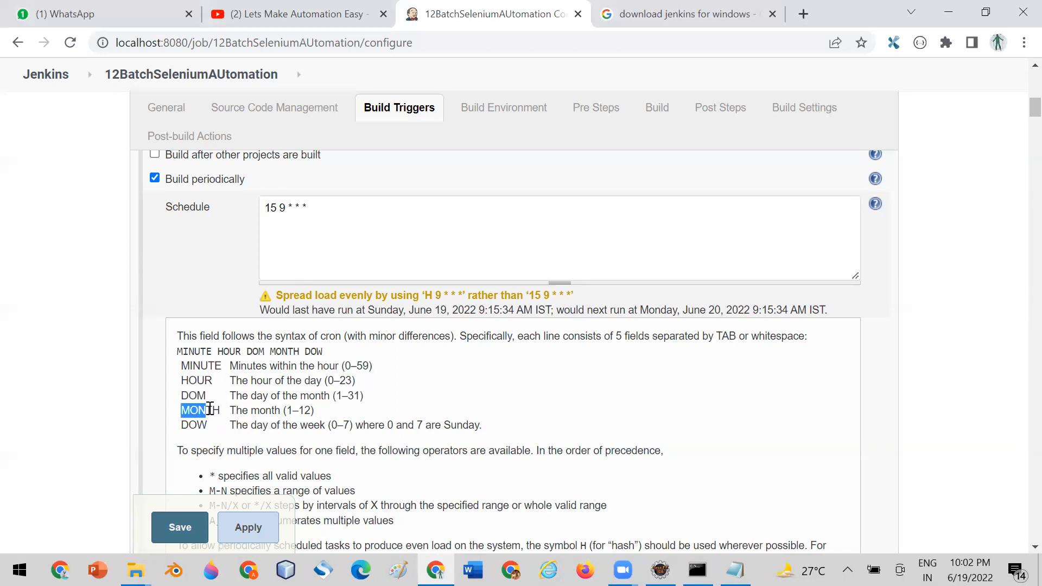
{"action": "double_click", "coordinate": [297, 208]}
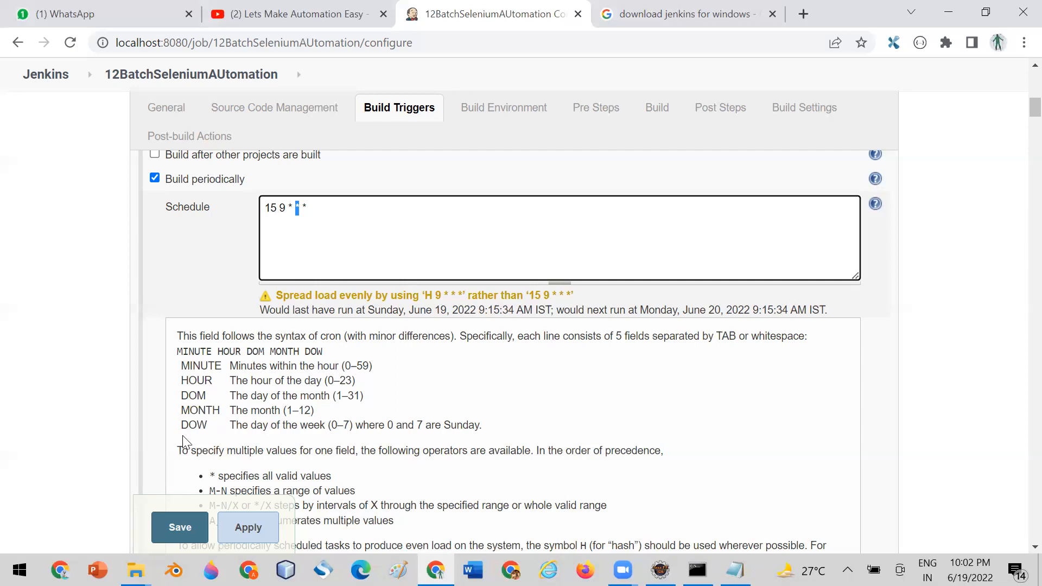
{"action": "left_click_drag", "start_coordinate": [183, 426], "coordinate": [205, 426]}
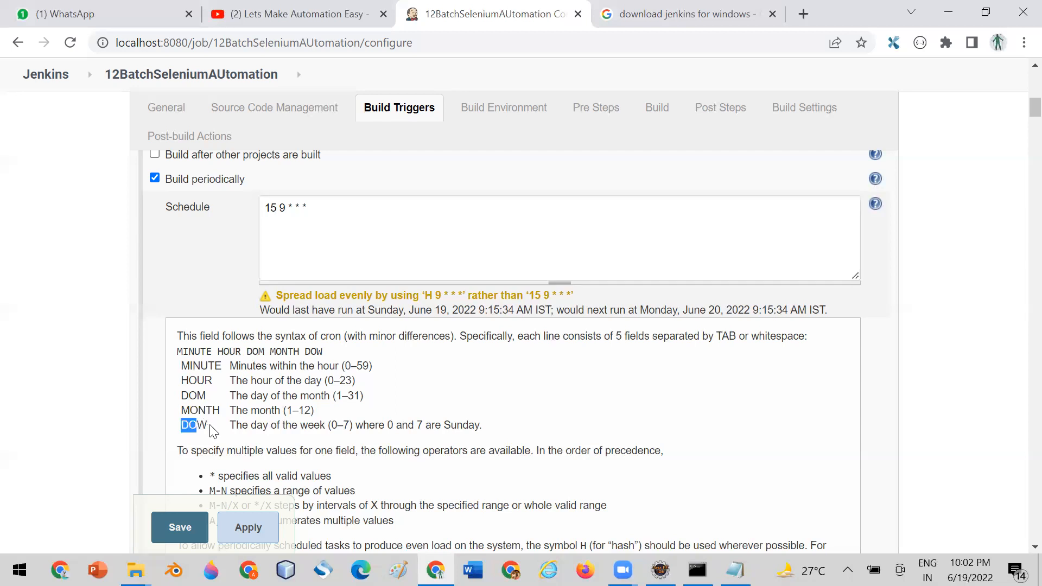
{"action": "double_click", "coordinate": [304, 208]}
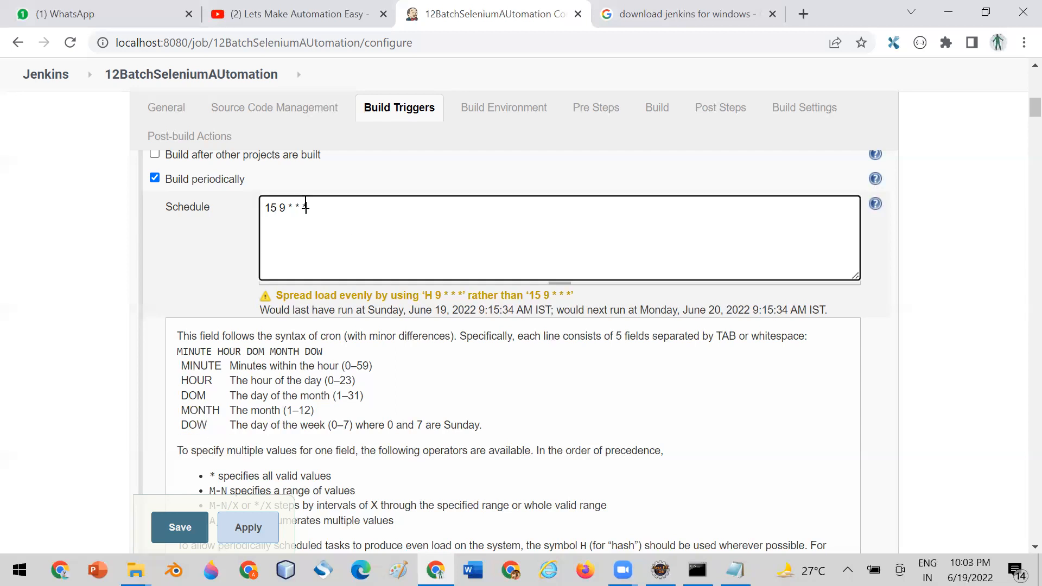
{"action": "left_click", "coordinate": [430, 403]}
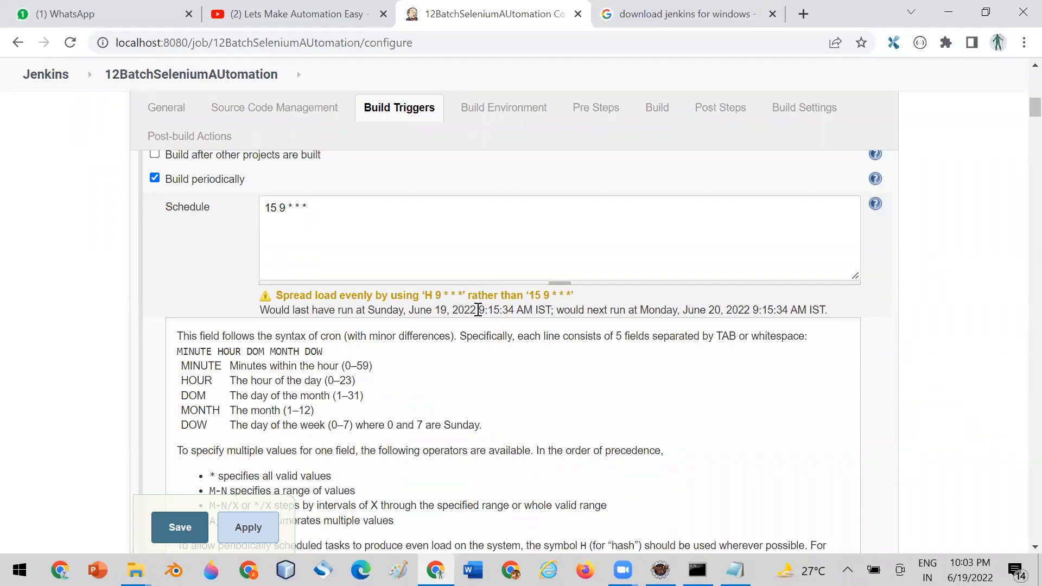
Check the last run's time and date and the next run's date below the schedule.
{"action": "left_click_drag", "start_coordinate": [479, 311], "coordinate": [514, 310]}
{"action": "left_click_drag", "start_coordinate": [412, 310], "coordinate": [447, 310]}
{"action": "left_click_drag", "start_coordinate": [684, 310], "coordinate": [779, 310]}
Set the schedule's day-of-month value to 24 and check the next run date.
{"action": "left_click_drag", "start_coordinate": [181, 395], "coordinate": [206, 395]}
{"action": "double_click", "coordinate": [292, 205]}
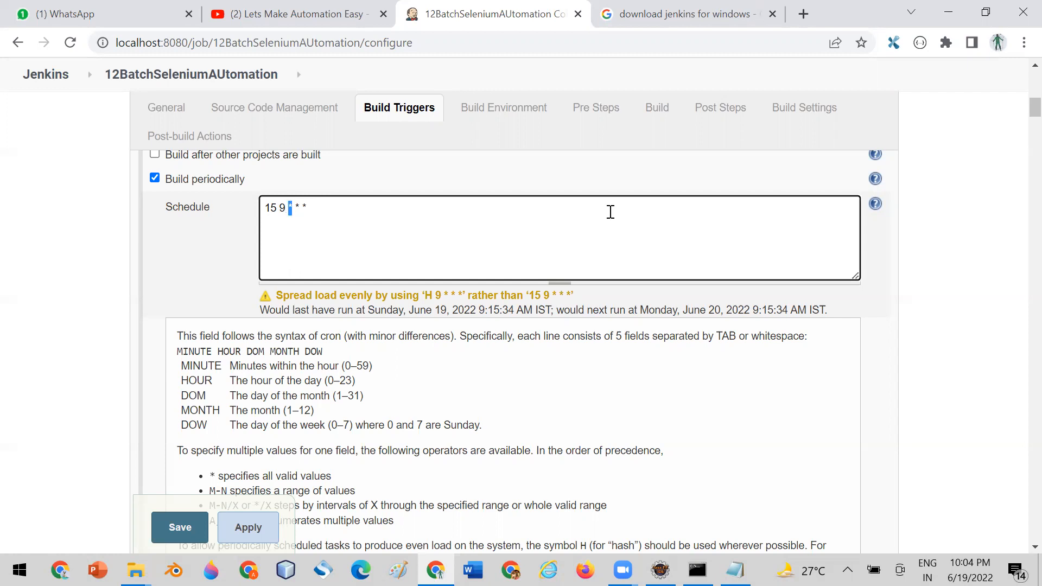
{"action": "type", "text": "24"}
{"action": "left_click", "coordinate": [179, 266]}
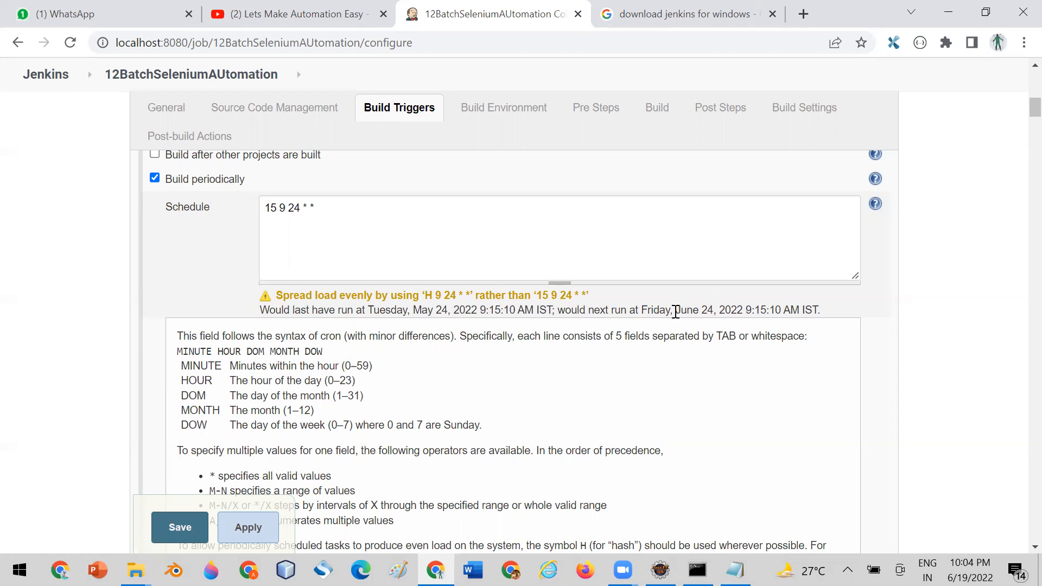
{"action": "left_click_drag", "start_coordinate": [557, 311], "coordinate": [712, 314]}
Review the schedule's hour, minute and day entries, set the month value to 7, and check the next run date.
{"action": "double_click", "coordinate": [281, 208]}
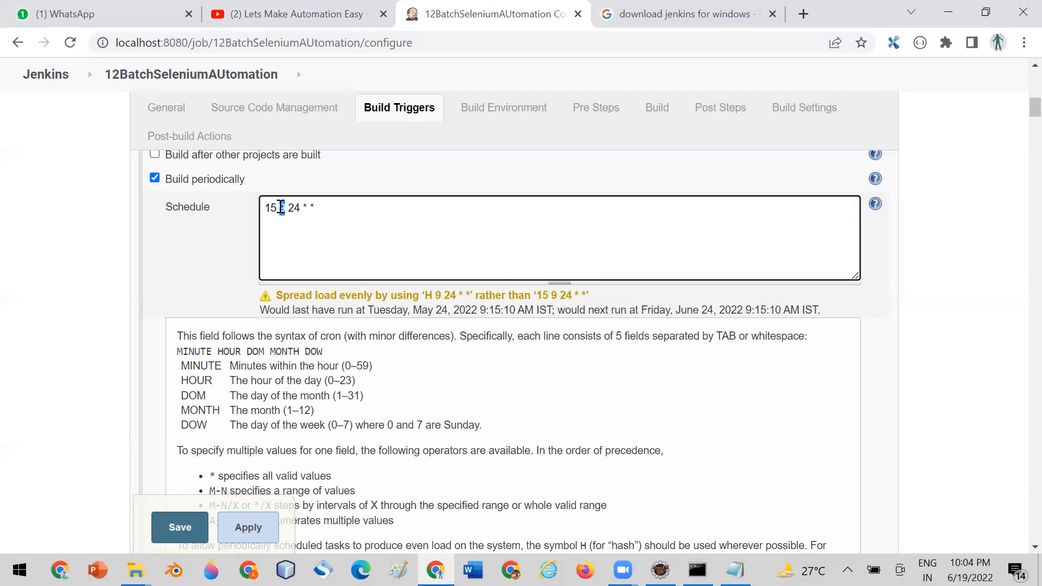
{"action": "double_click", "coordinate": [268, 208]}
{"action": "left_click_drag", "start_coordinate": [288, 209], "coordinate": [300, 209]}
{"action": "double_click", "coordinate": [305, 209]}
{"action": "type", "text": "7"}
{"action": "left_click", "coordinate": [197, 269]}
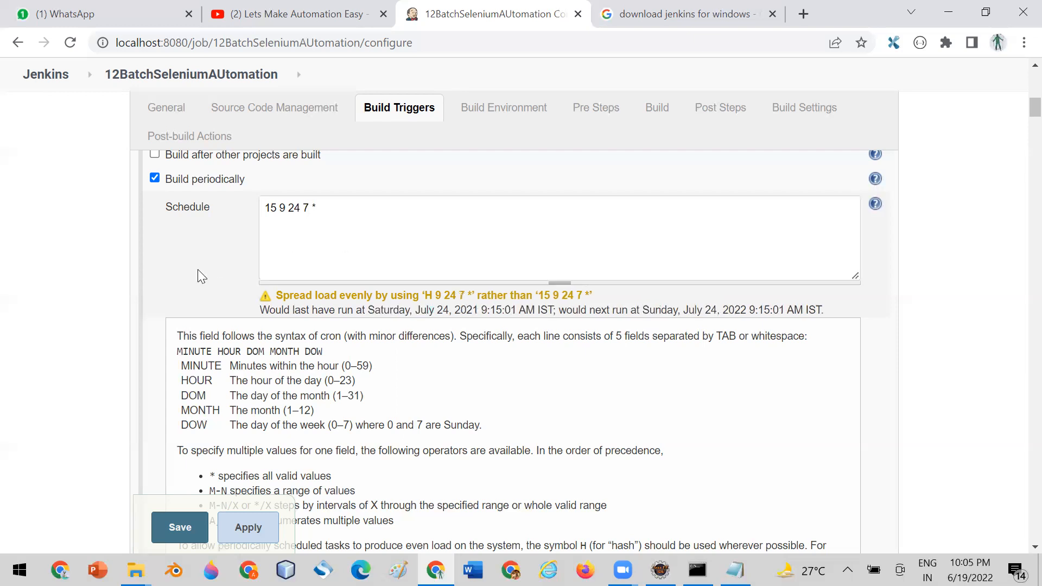
{"action": "left_click_drag", "start_coordinate": [680, 309], "coordinate": [837, 314]}
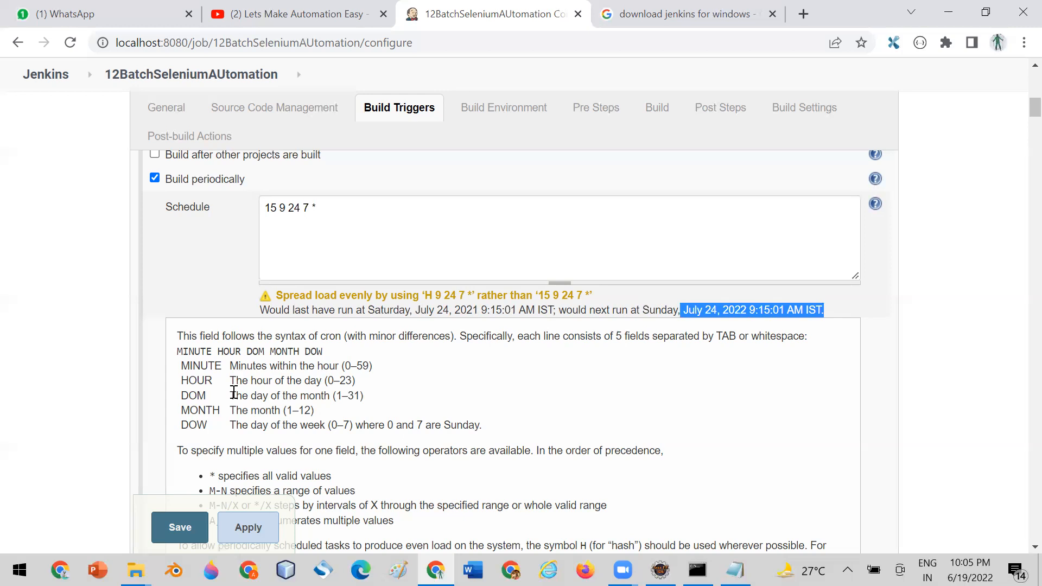
Set the schedule's day of month to 20 and its month to 8, and check the next run date.
{"action": "left_click_drag", "start_coordinate": [182, 366], "coordinate": [212, 410]}
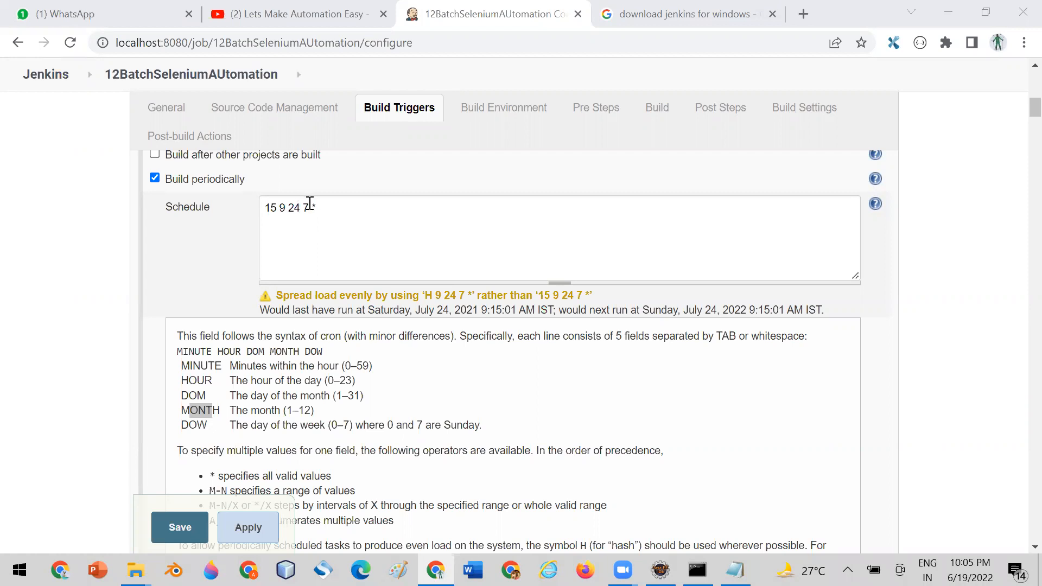
{"action": "left_click_drag", "start_coordinate": [302, 208], "coordinate": [293, 207]}
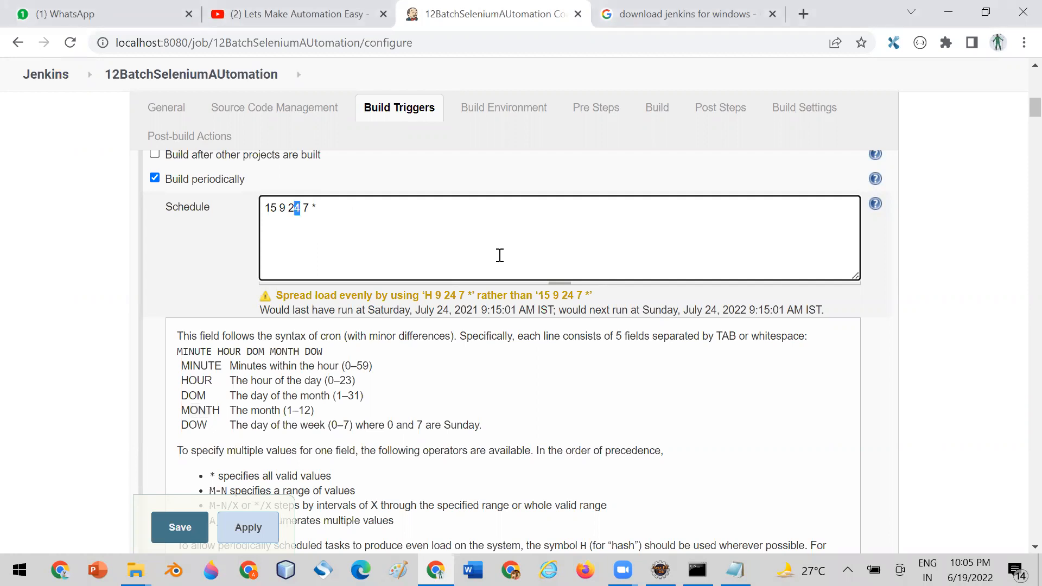
{"action": "type", "text": "0"}
{"action": "double_click", "coordinate": [305, 207]}
{"action": "type", "text": "8"}
{"action": "left_click", "coordinate": [203, 268]}
{"action": "left_click_drag", "start_coordinate": [689, 307], "coordinate": [791, 308]}
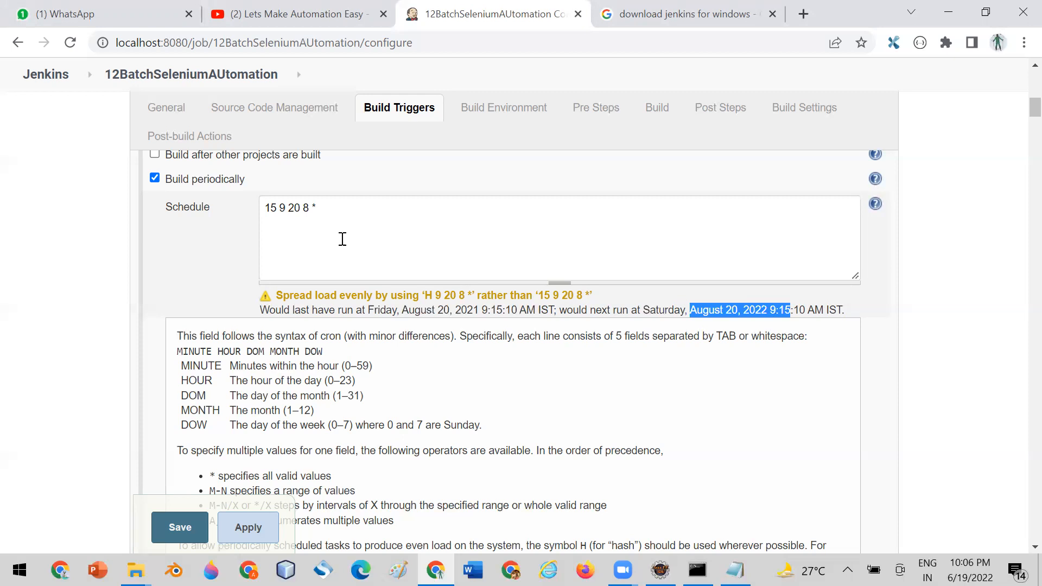
Set the schedule's hour value to 17 and check the next run time.
{"action": "double_click", "coordinate": [285, 208]}
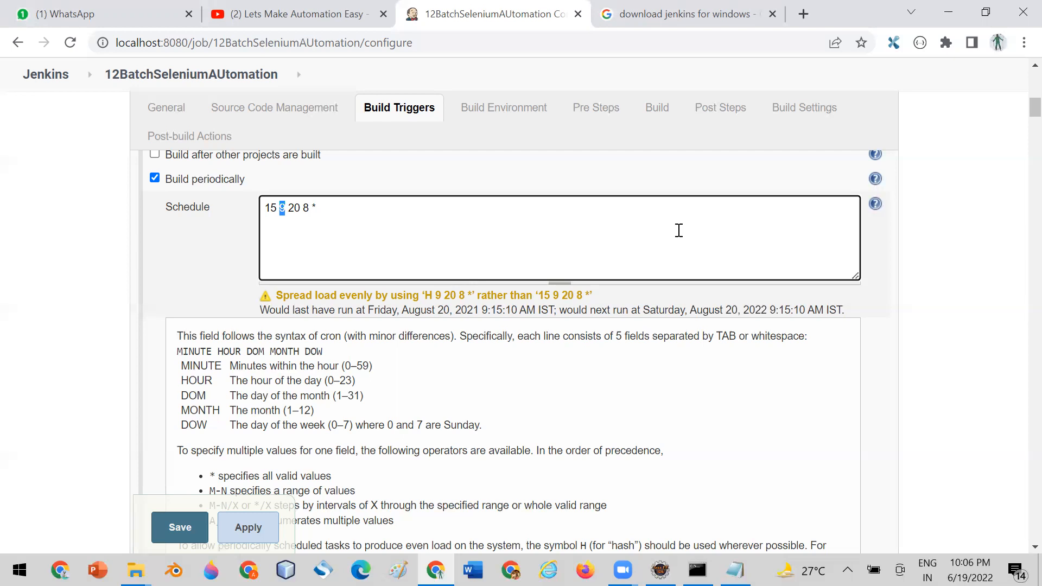
{"action": "type", "text": "17"}
{"action": "left_click", "coordinate": [211, 256]}
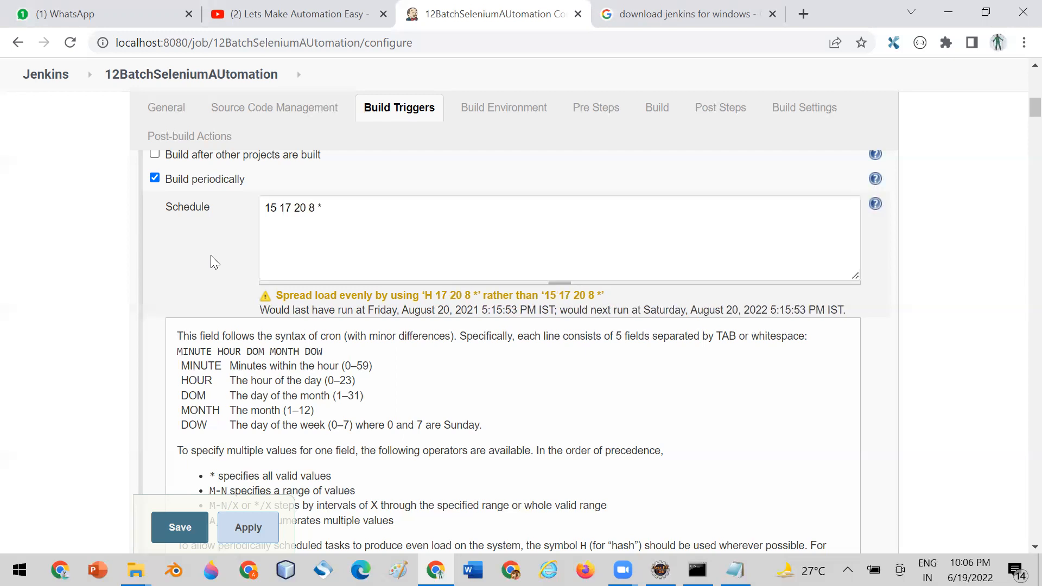
{"action": "double_click", "coordinate": [772, 309]}
Set the schedule's hour value to 21 and check whether the next run is AM or PM.
{"action": "double_click", "coordinate": [285, 208]}
{"action": "type", "text": "21"}
{"action": "left_click", "coordinate": [207, 259]}
{"action": "left_click_drag", "start_coordinate": [806, 308], "coordinate": [824, 307]}
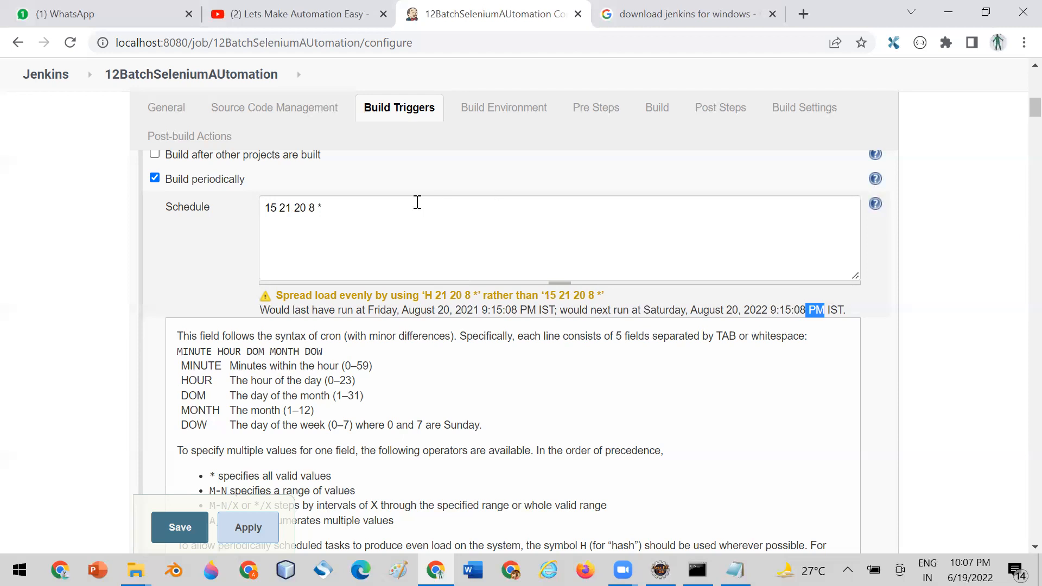
Set the schedule's hour value to 22.
{"action": "left_click_drag", "start_coordinate": [360, 207], "coordinate": [240, 198]}
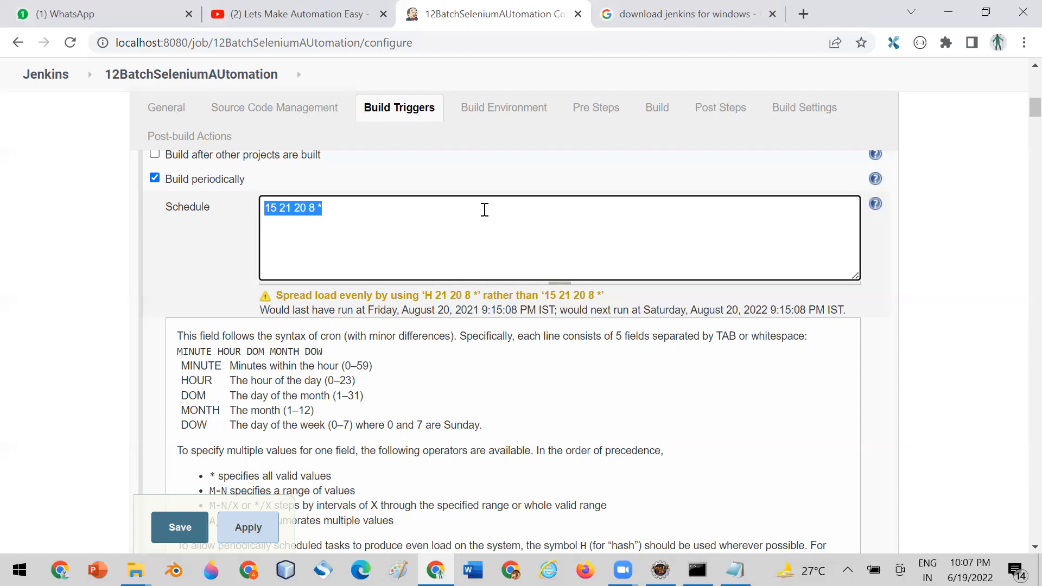
{"action": "left_click", "coordinate": [344, 209]}
{"action": "left_click_drag", "start_coordinate": [290, 208], "coordinate": [282, 210]}
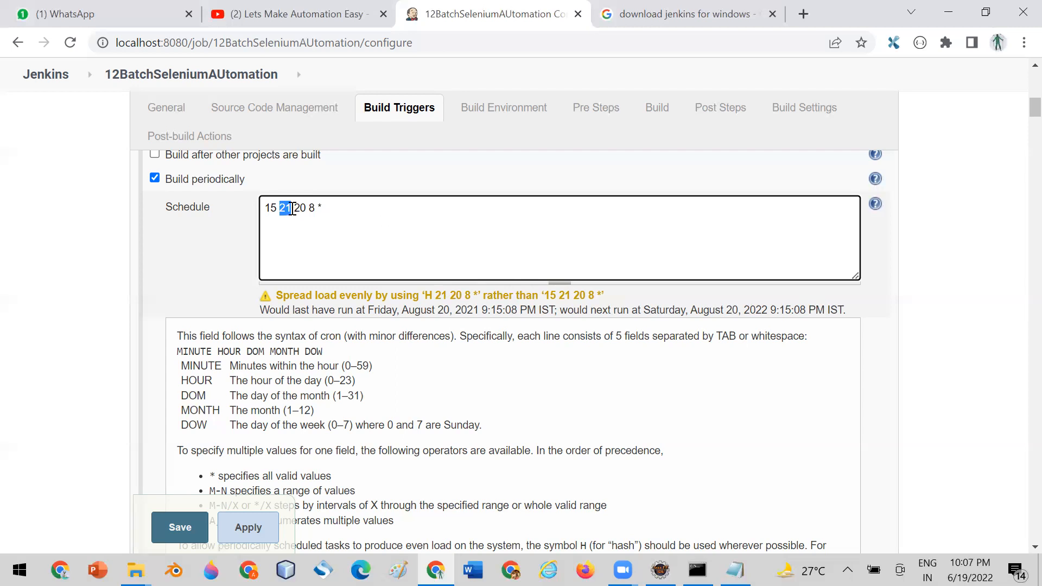
{"action": "key", "text": "Right"}
{"action": "key", "text": "BackSpace"}
{"action": "type", "text": "2"}
{"action": "left_click", "coordinate": [211, 267]}
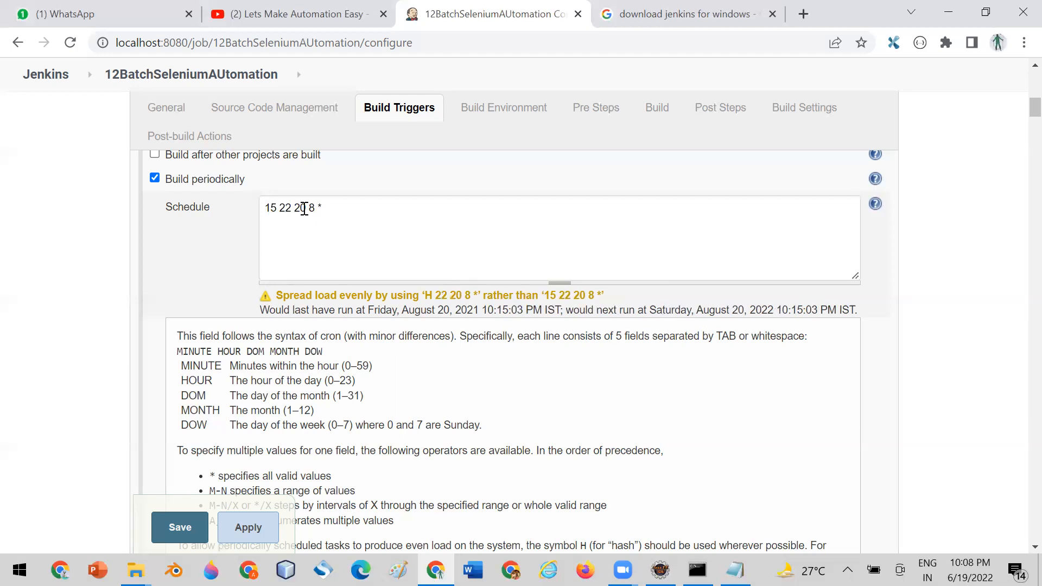
Set the schedule's day-of-month and month entries to asterisks and check the next run date.
{"action": "double_click", "coordinate": [301, 208]}
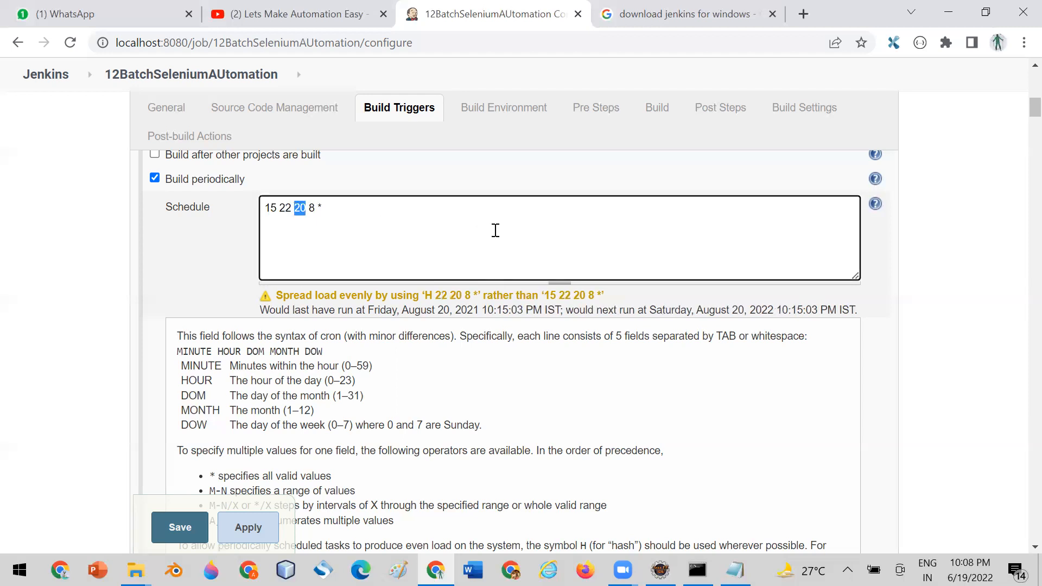
{"action": "type", "text": "*"}
{"action": "left_click", "coordinate": [219, 262]}
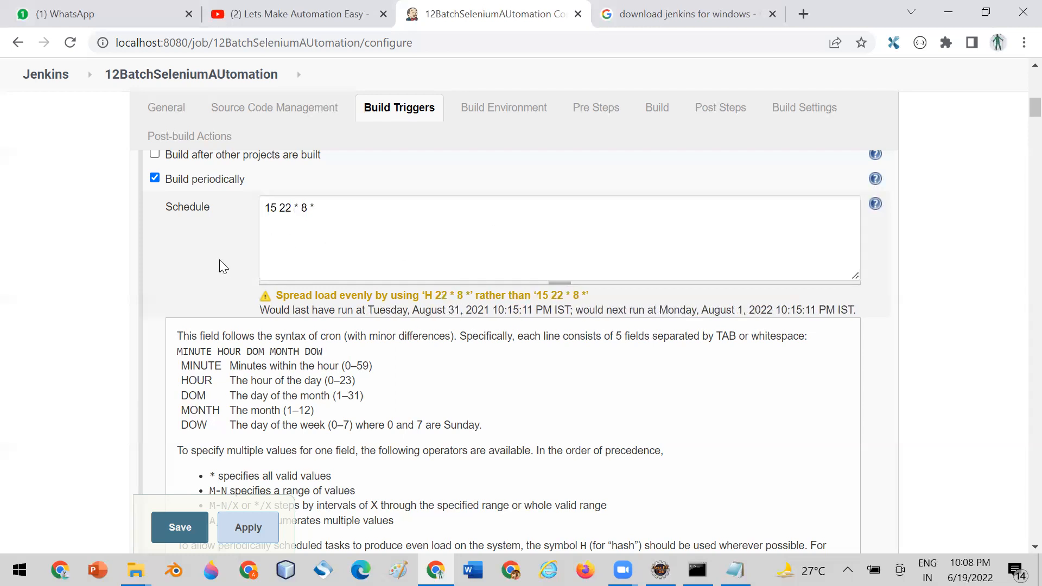
{"action": "double_click", "coordinate": [304, 208]}
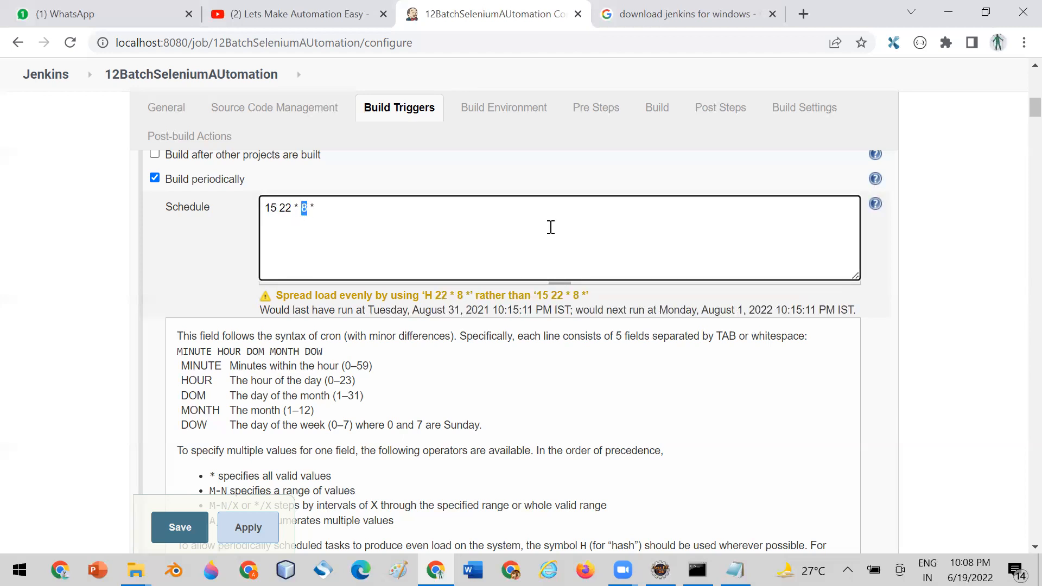
{"action": "type", "text": "*"}
{"action": "left_click", "coordinate": [214, 251]}
{"action": "left_click_drag", "start_coordinate": [698, 309], "coordinate": [738, 309]}
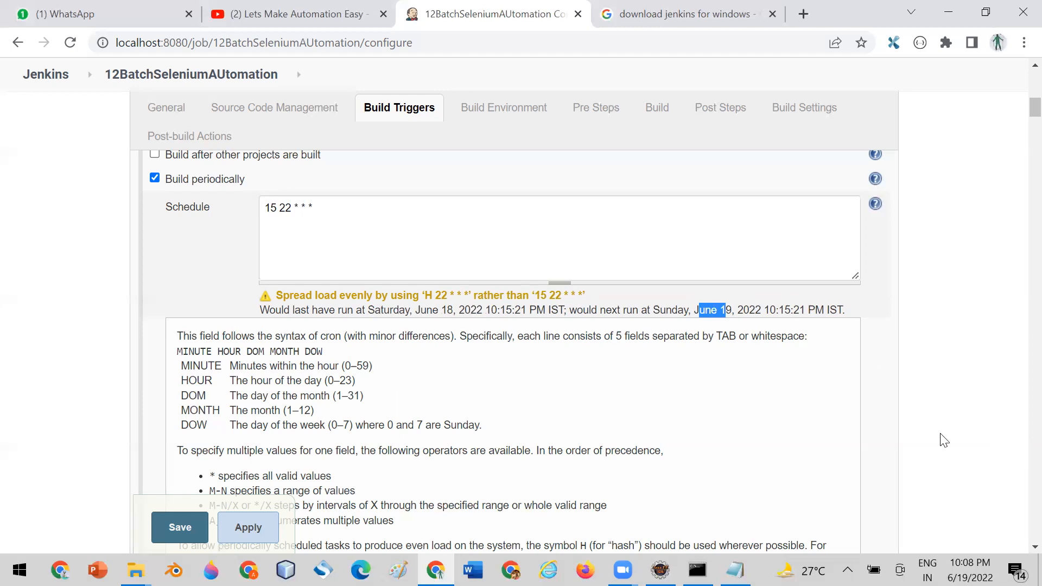
Set the schedule's minute value to 10.
{"action": "left_click", "coordinate": [275, 206]}
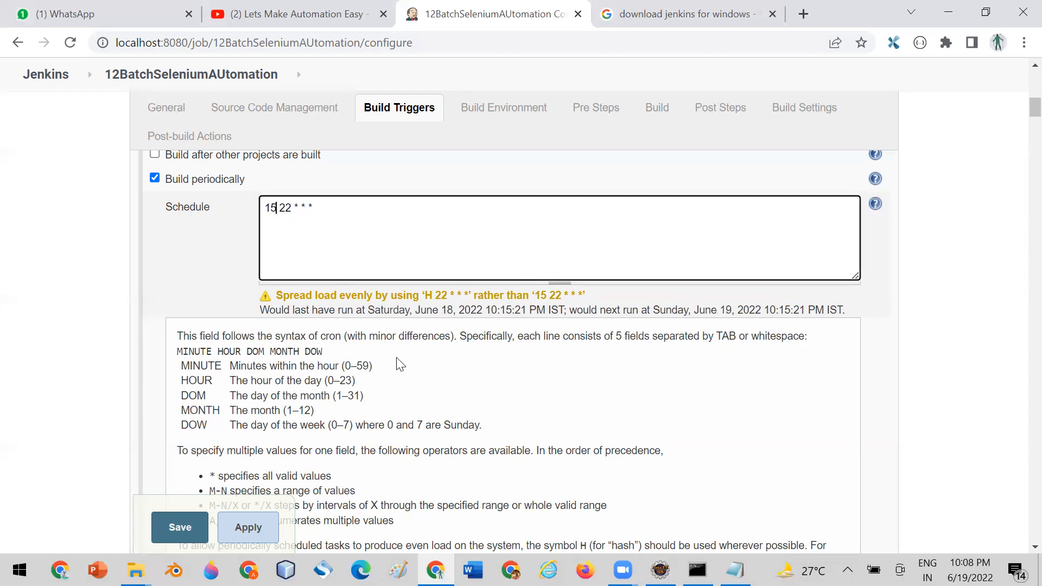
{"action": "key", "text": "BackSpace"}
{"action": "type", "text": "0"}
{"action": "left_click", "coordinate": [226, 269]}
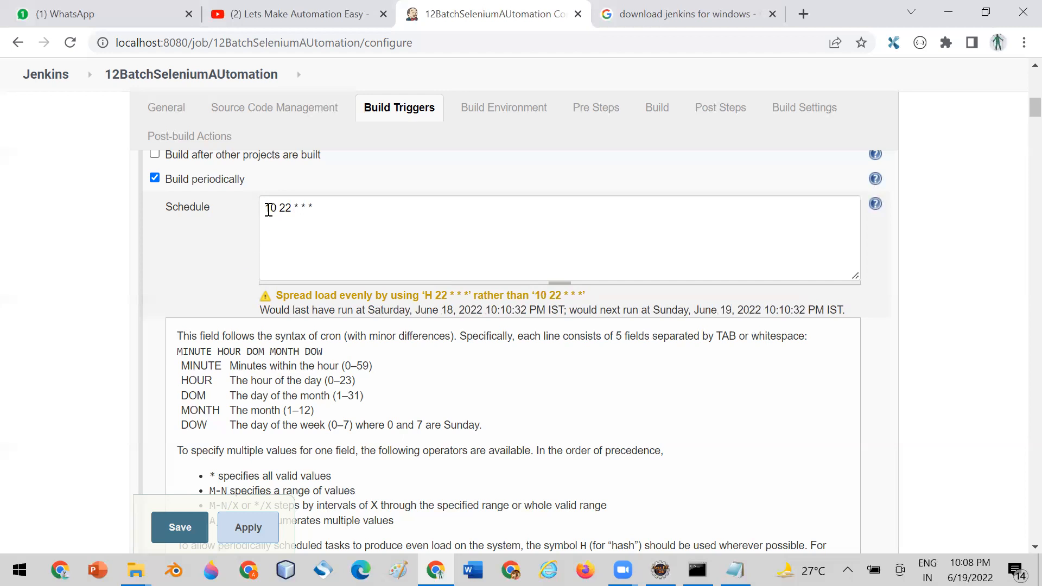
Set the schedule's minute value to 9 so that it reads 9 22 * * *.
{"action": "left_click", "coordinate": [276, 208]}
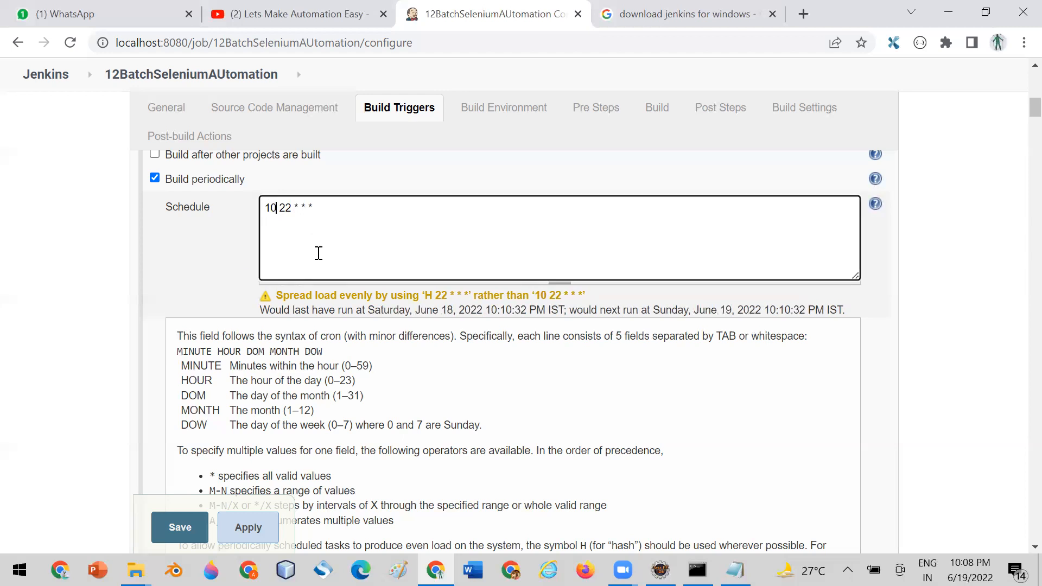
{"action": "key", "text": "BackSpace"}
{"action": "key", "text": "BackSpace"}
{"action": "type", "text": "9"}
{"action": "left_click", "coordinate": [199, 258]}
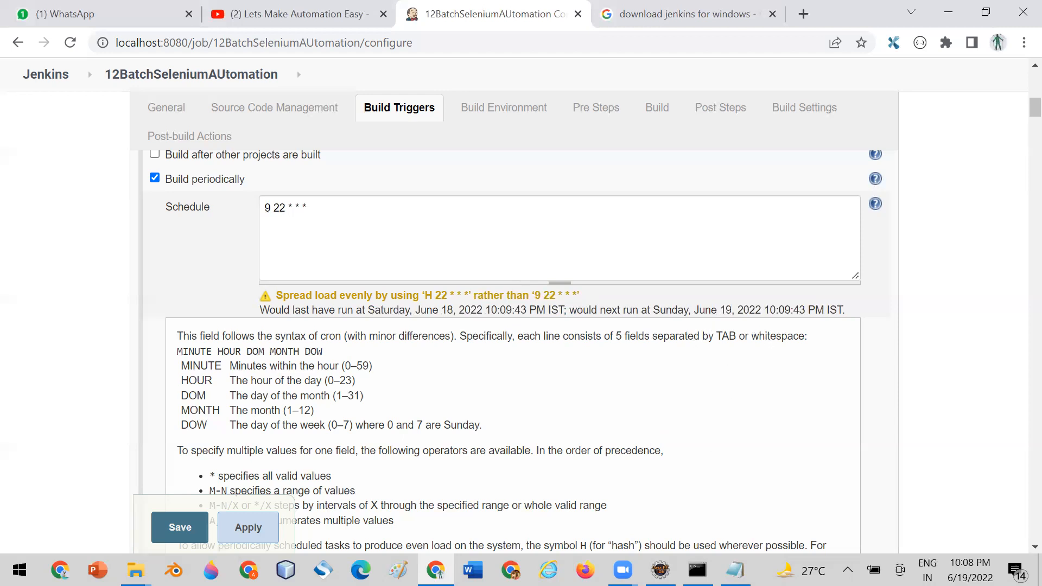
Save the job configuration and check the build history for the scheduled build.
{"action": "left_click", "coordinate": [208, 542]}
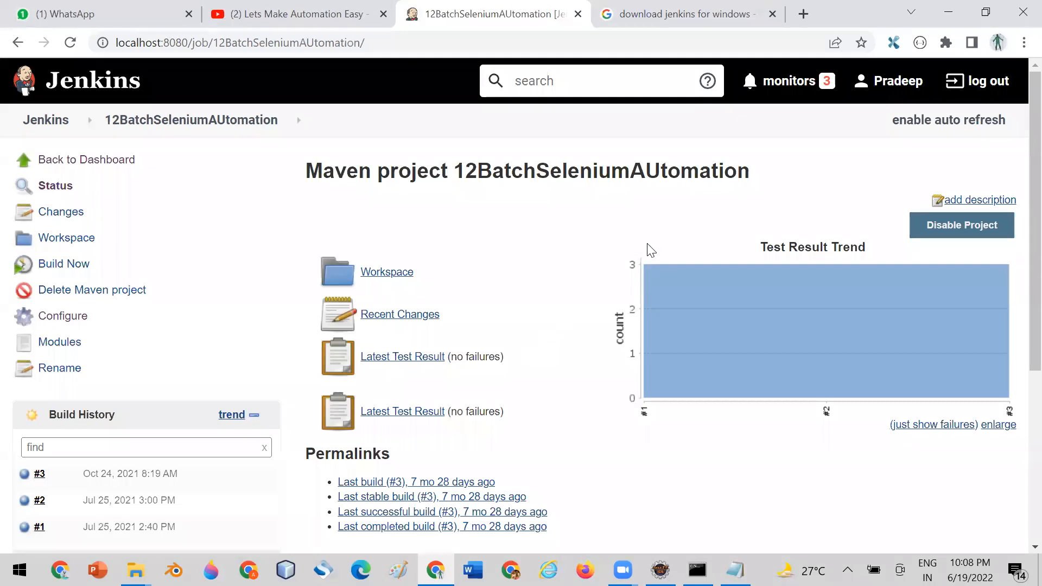
{"action": "scroll", "coordinate": [651, 250], "scroll_direction": "down", "scroll_amount": 1}
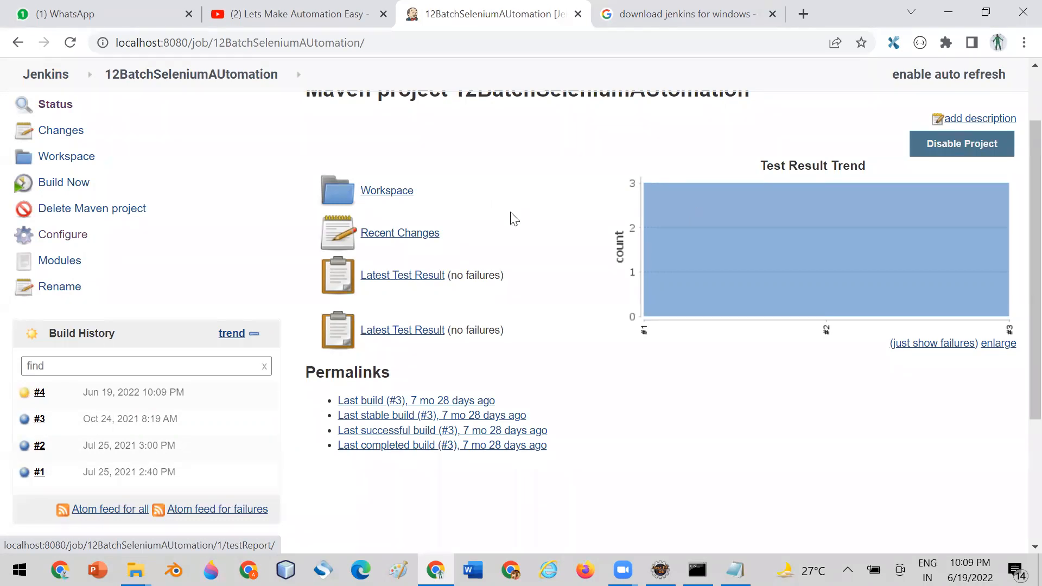
{"action": "scroll", "coordinate": [513, 288], "scroll_direction": "up", "scroll_amount": 2}
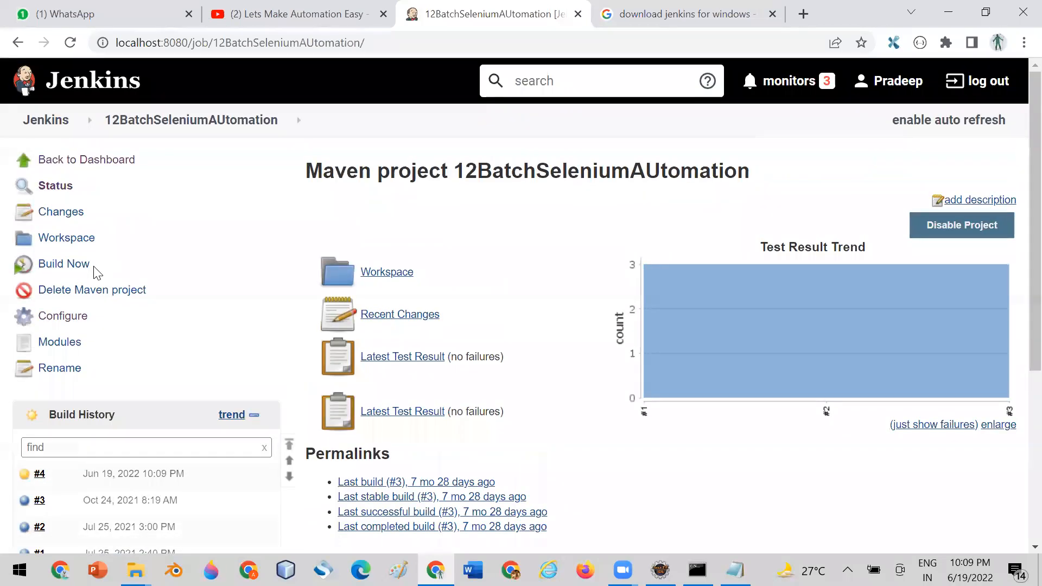
Reopen the 12BatchSeleniumAUtomation job's configuration at its build triggers.
{"action": "left_click", "coordinate": [63, 322]}
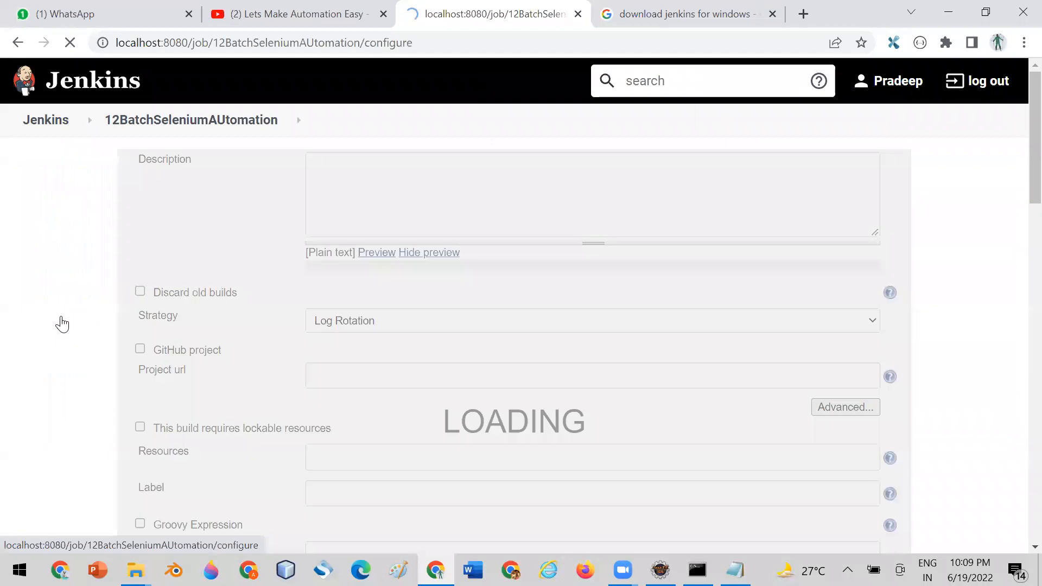
{"action": "scroll", "coordinate": [505, 242], "scroll_direction": "down", "scroll_amount": 5}
{"action": "scroll", "coordinate": [505, 249], "scroll_direction": "down", "scroll_amount": 8}
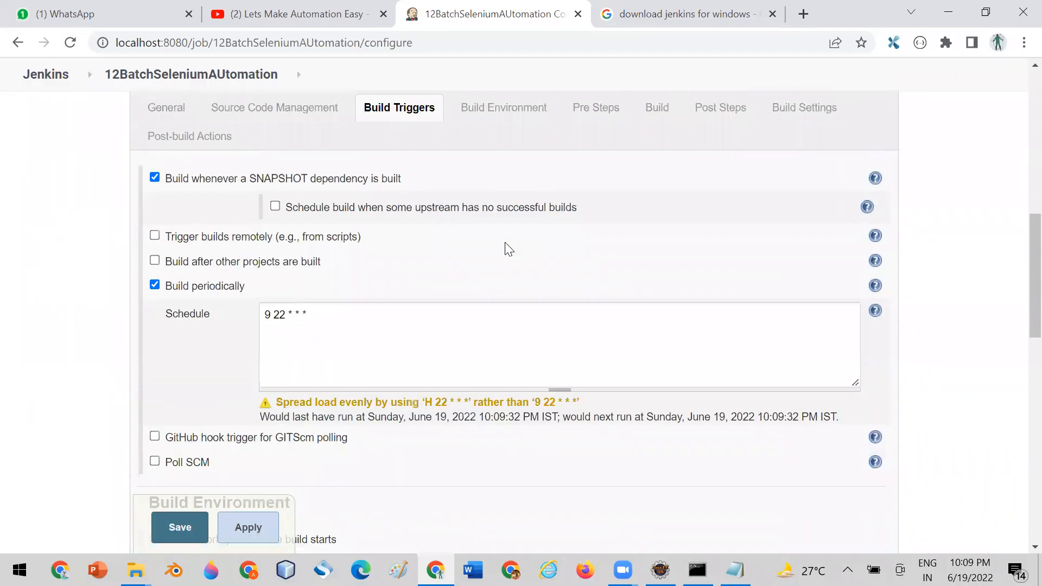
Open the help for the periodic build's Schedule field and review its cron field syntax.
{"action": "scroll", "coordinate": [504, 244], "scroll_direction": "up", "scroll_amount": 1}
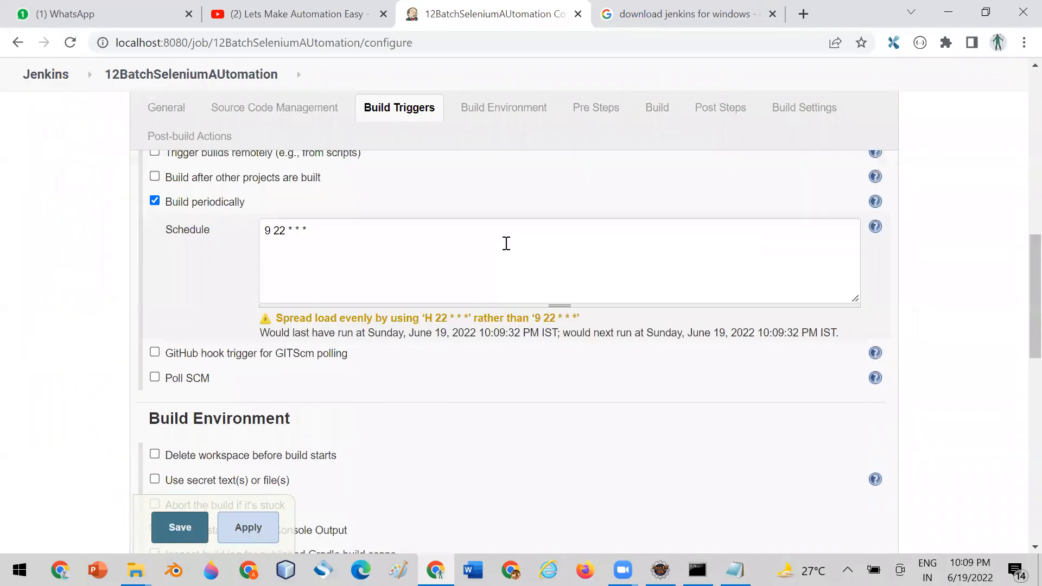
{"action": "left_click", "coordinate": [876, 231]}
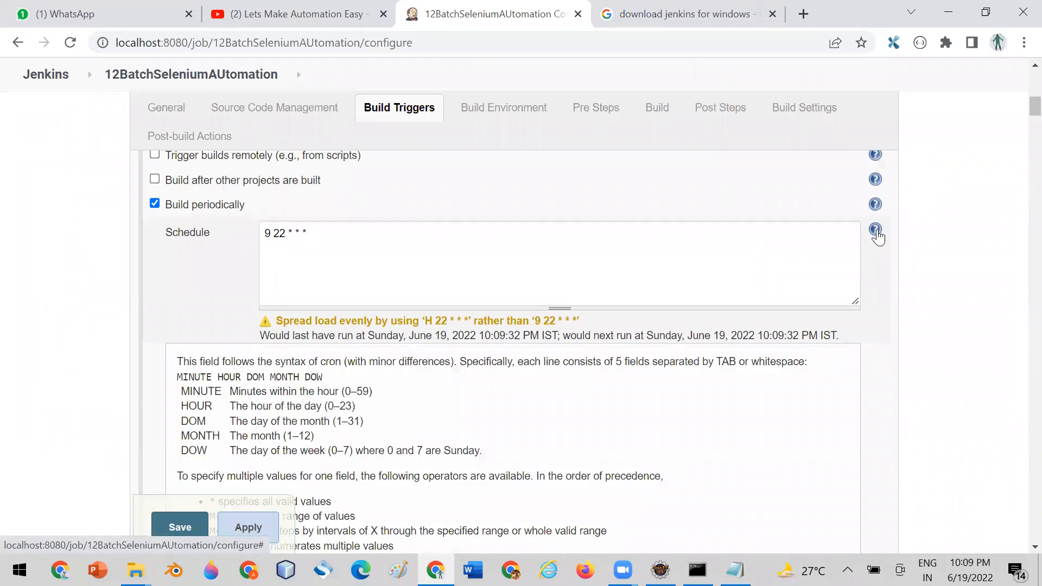
{"action": "scroll", "coordinate": [878, 236], "scroll_direction": "down", "scroll_amount": 2}
{"action": "scroll", "coordinate": [877, 236], "scroll_direction": "up", "scroll_amount": 1}
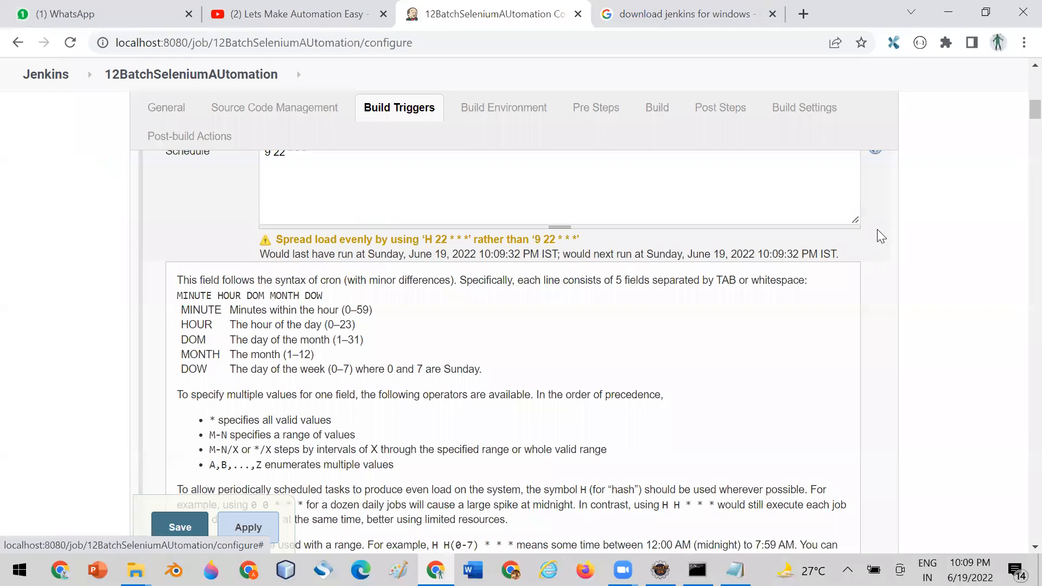
{"action": "scroll", "coordinate": [877, 236], "scroll_direction": "up", "scroll_amount": 3}
{"action": "scroll", "coordinate": [875, 313], "scroll_direction": "down", "scroll_amount": 2}
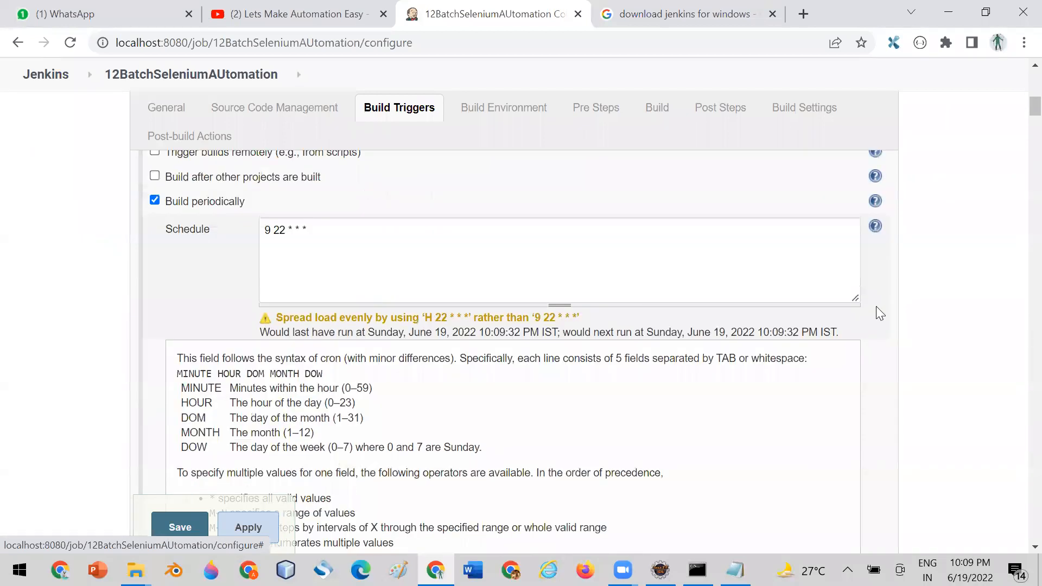
Copy the Schedule help text from the cron syntax introduction through the last example, H H 1,15 1-11 *.
{"action": "scroll", "coordinate": [876, 307], "scroll_direction": "down", "scroll_amount": 2}
{"action": "left_click_drag", "start_coordinate": [178, 199], "coordinate": [321, 243]}
{"action": "left_click_drag", "start_coordinate": [479, 308], "coordinate": [585, 311]}
{"action": "scroll", "coordinate": [549, 349], "scroll_direction": "down", "scroll_amount": 5}
{"action": "scroll", "coordinate": [549, 349], "scroll_direction": "down", "scroll_amount": 3}
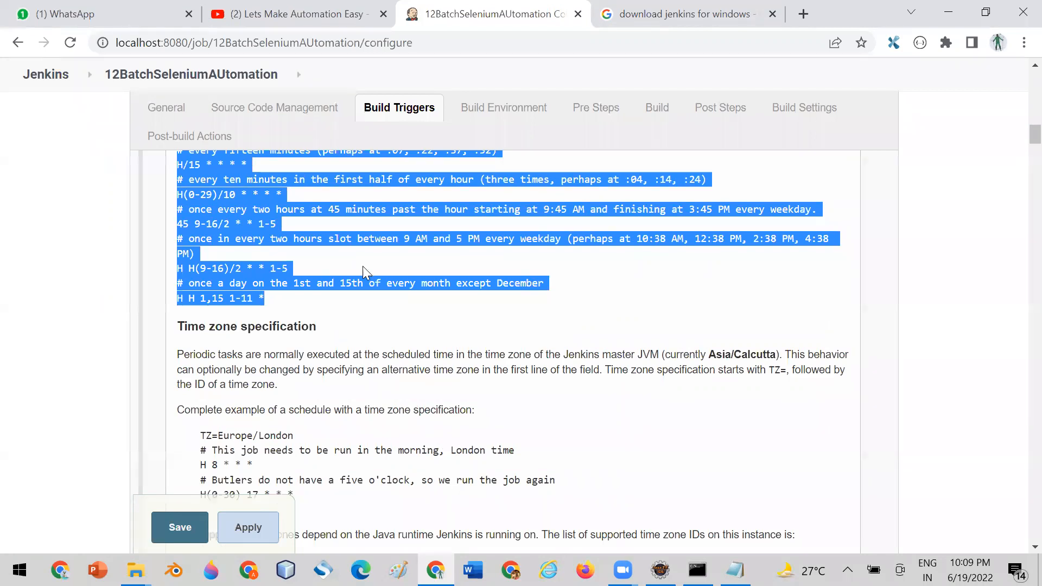
Open WhatsApp Web, return to the Jenkins job configuration to check the highlighted Schedule help text, and clear the selection.
{"action": "left_click", "coordinate": [87, 14]}
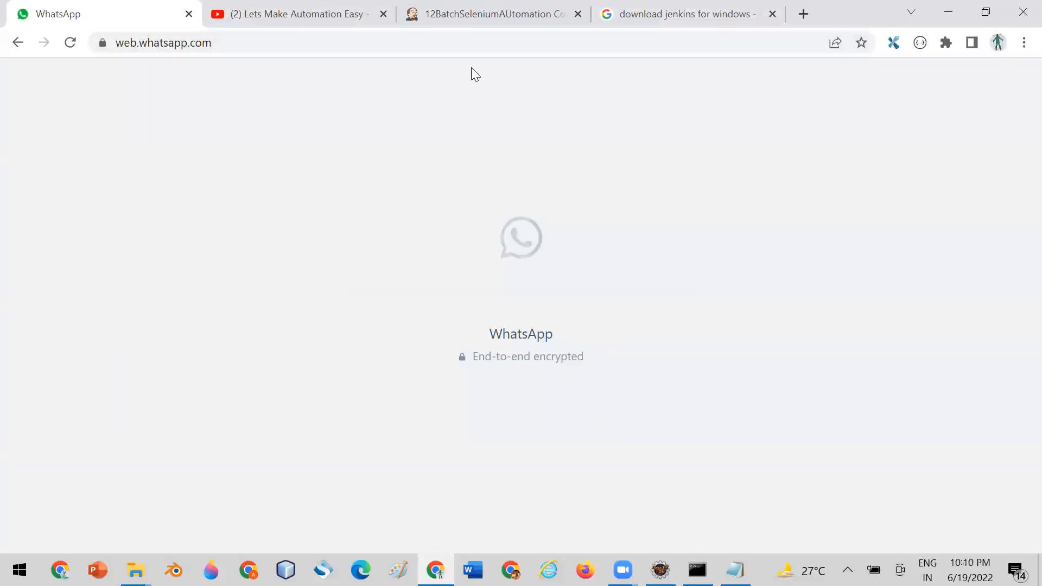
{"action": "left_click", "coordinate": [518, 14]}
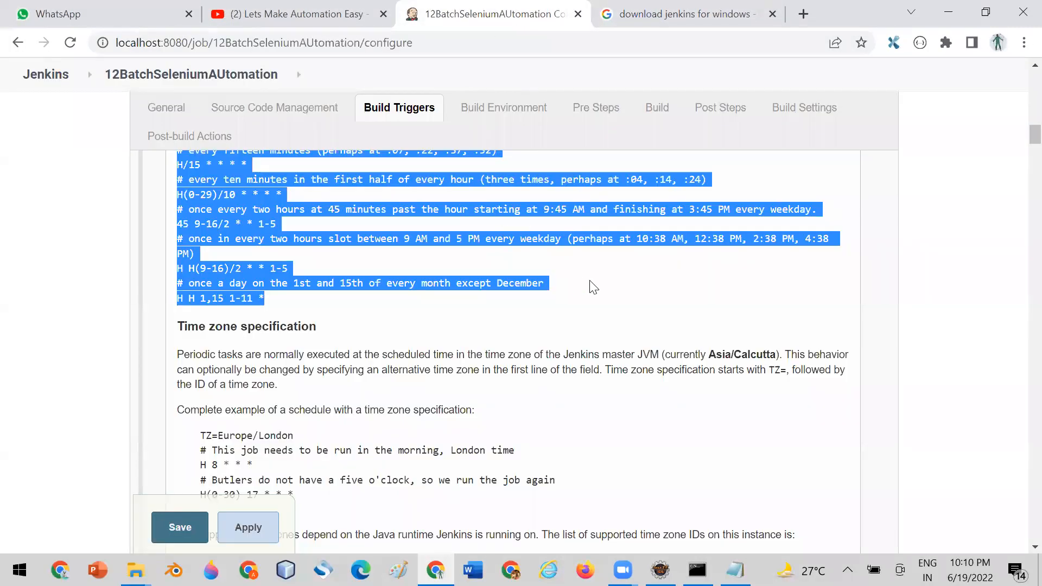
{"action": "scroll", "coordinate": [589, 285], "scroll_direction": "up", "scroll_amount": 8}
{"action": "scroll", "coordinate": [592, 282], "scroll_direction": "up", "scroll_amount": 2}
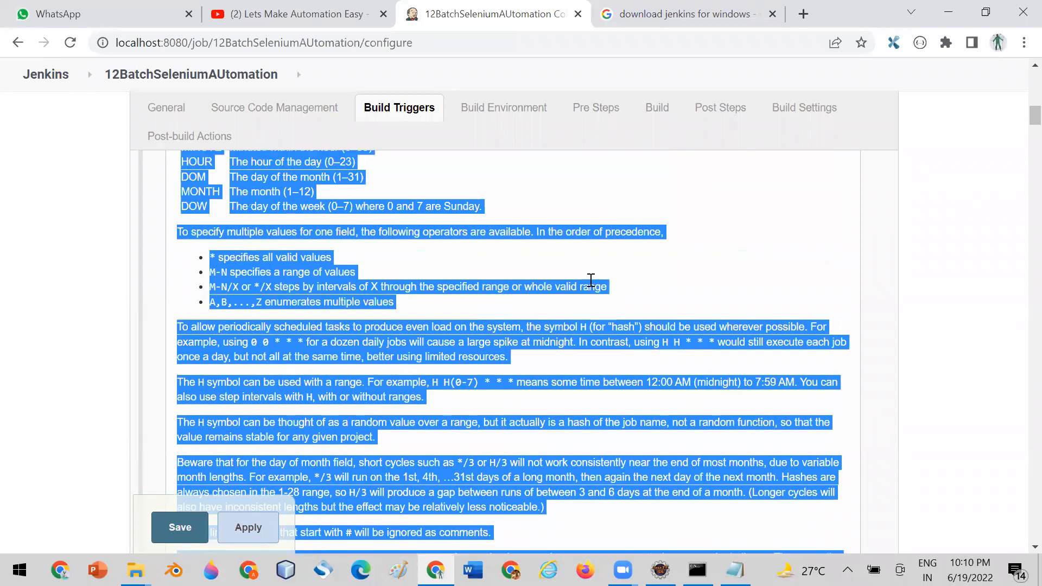
{"action": "scroll", "coordinate": [591, 280], "scroll_direction": "up", "scroll_amount": 5}
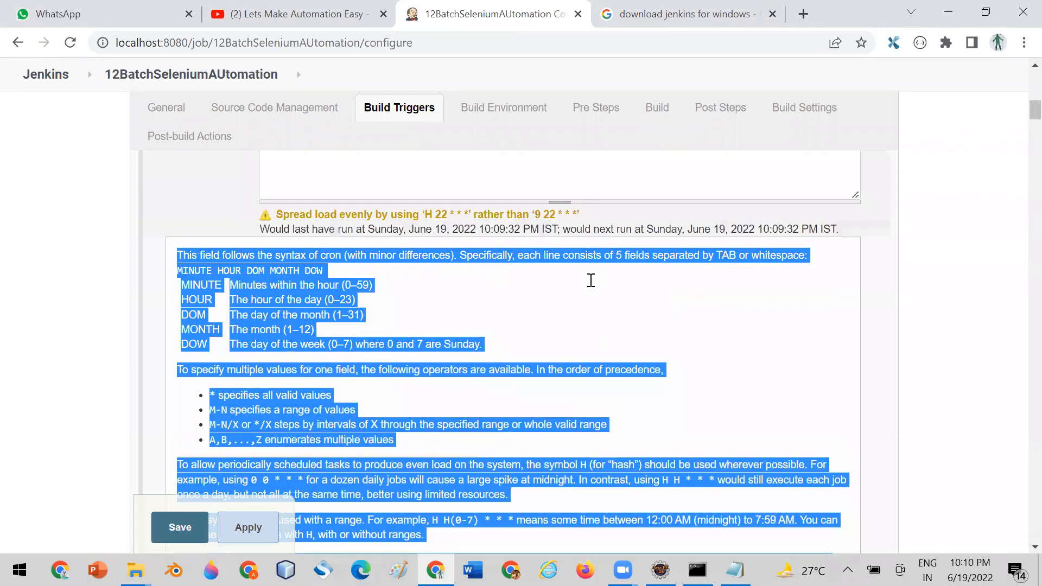
{"action": "left_click", "coordinate": [761, 402]}
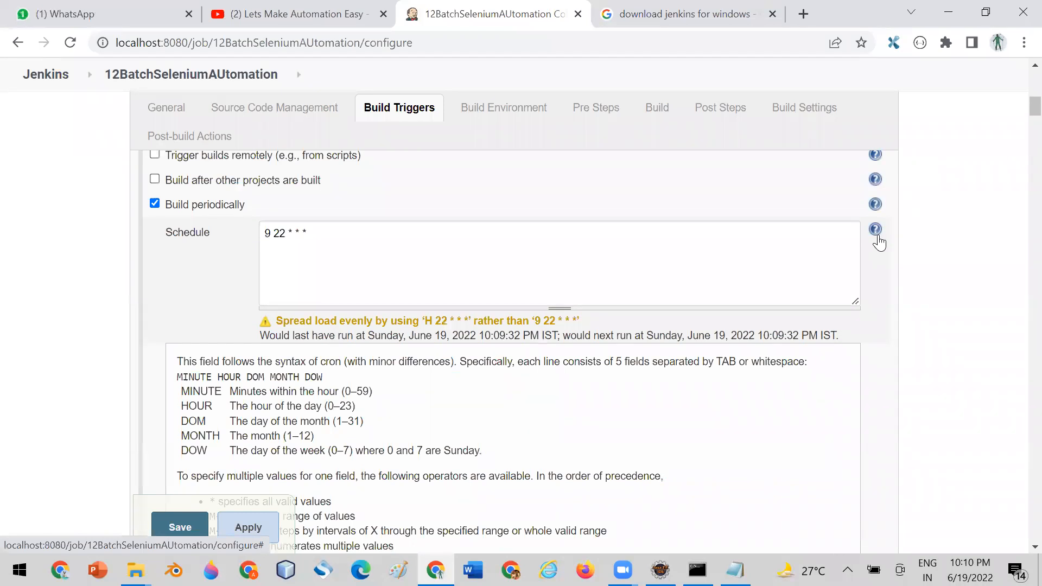
Switch to WhatsApp Web and send the copied cron help text to the RMG* 17thBatch Automation group.
{"action": "left_click", "coordinate": [98, 14]}
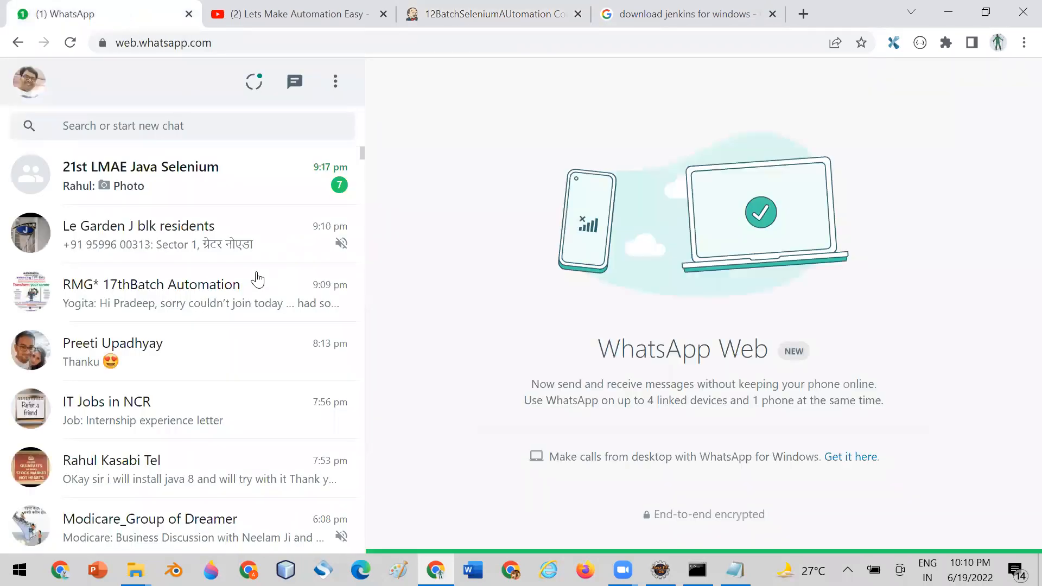
{"action": "left_click", "coordinate": [181, 298]}
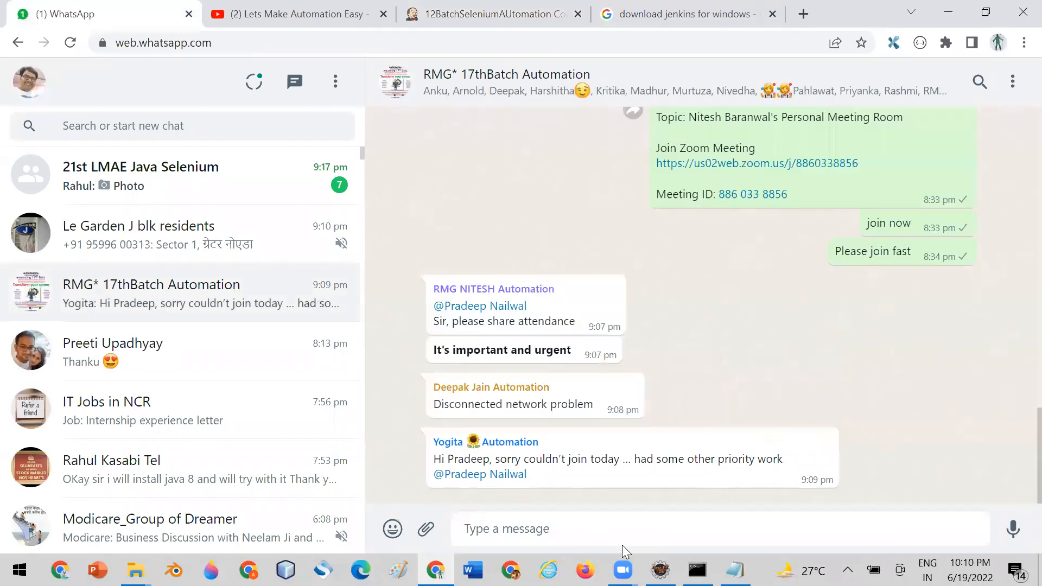
{"action": "type", "text": "# once in every two hours slot between 9 AM and 5 PM every weekday (perhaps at 10:38 AM, 12:38 PM, 2:38 PM, 4:38 PM) H H(9-16)/2 * * 1-5 # once a day on the 1st and 15th of every month except December H H 1,15 1-11 *"}
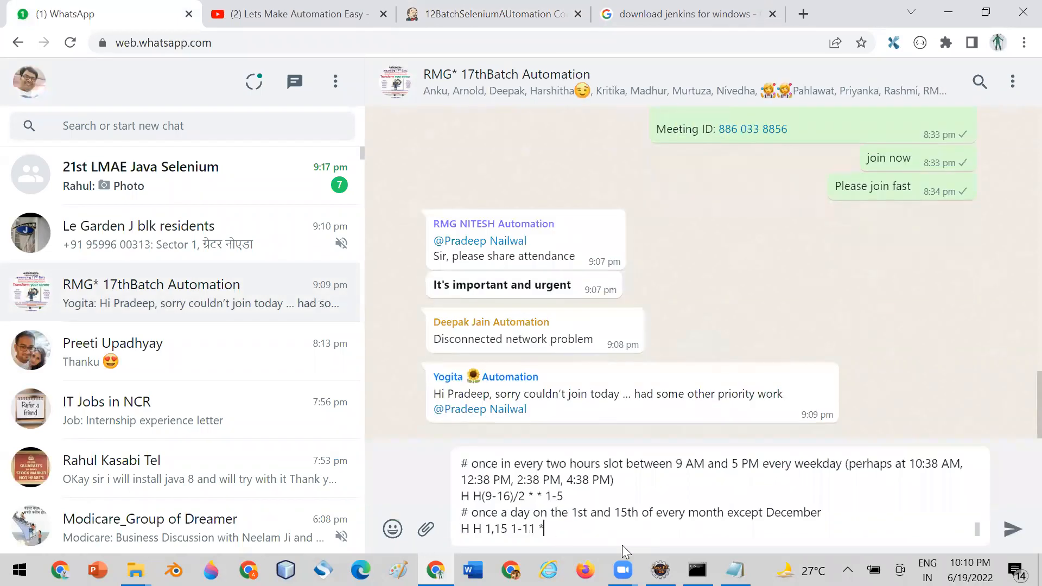
{"action": "key", "text": "Return"}
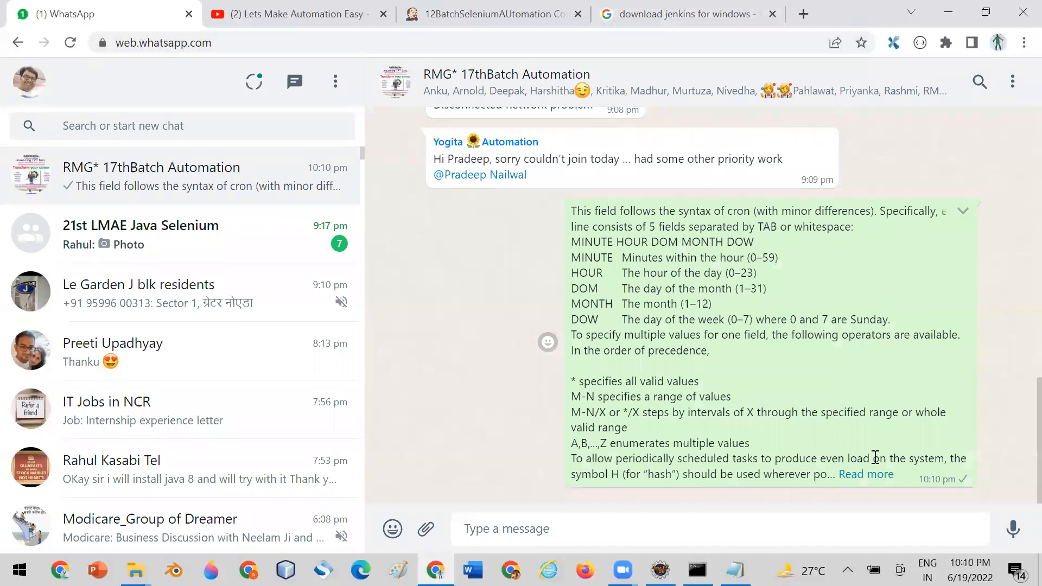
Expand the sent message in full and read through it to the schedule examples.
{"action": "left_click", "coordinate": [866, 474]}
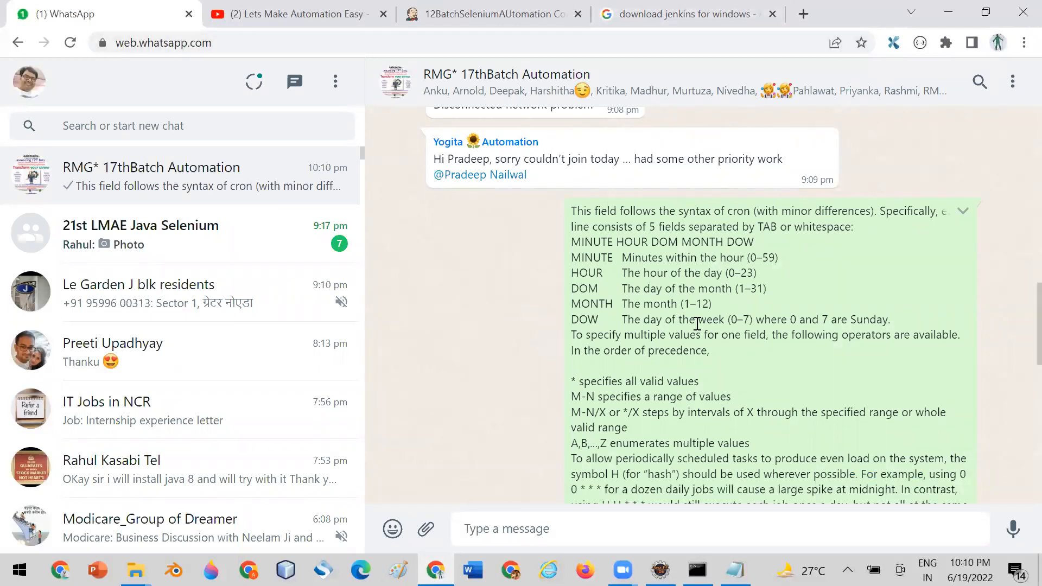
{"action": "scroll", "coordinate": [697, 323], "scroll_direction": "down", "scroll_amount": 3}
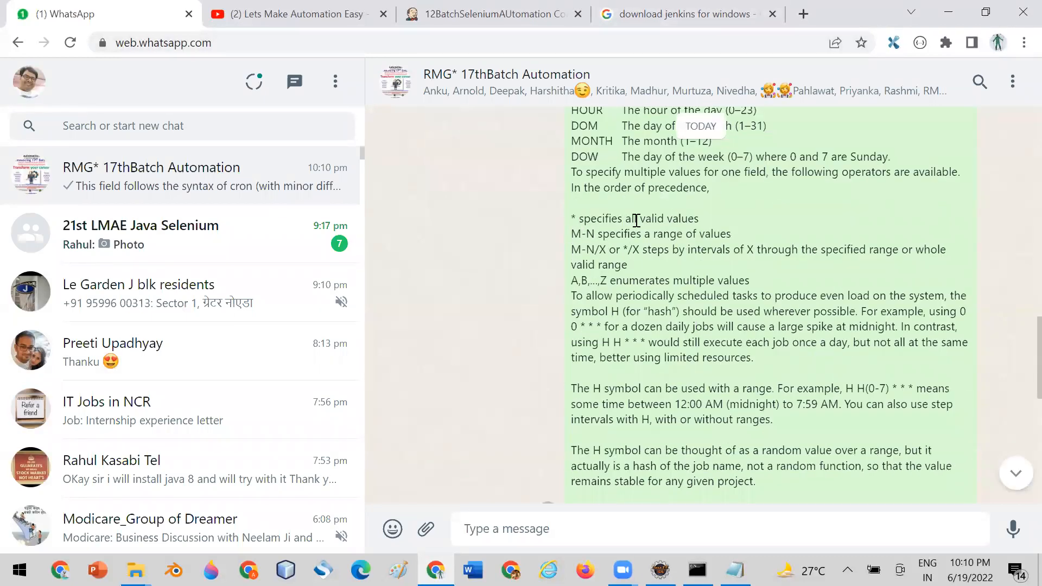
{"action": "scroll", "coordinate": [636, 220], "scroll_direction": "down", "scroll_amount": 5}
{"action": "scroll", "coordinate": [637, 220], "scroll_direction": "down", "scroll_amount": 5}
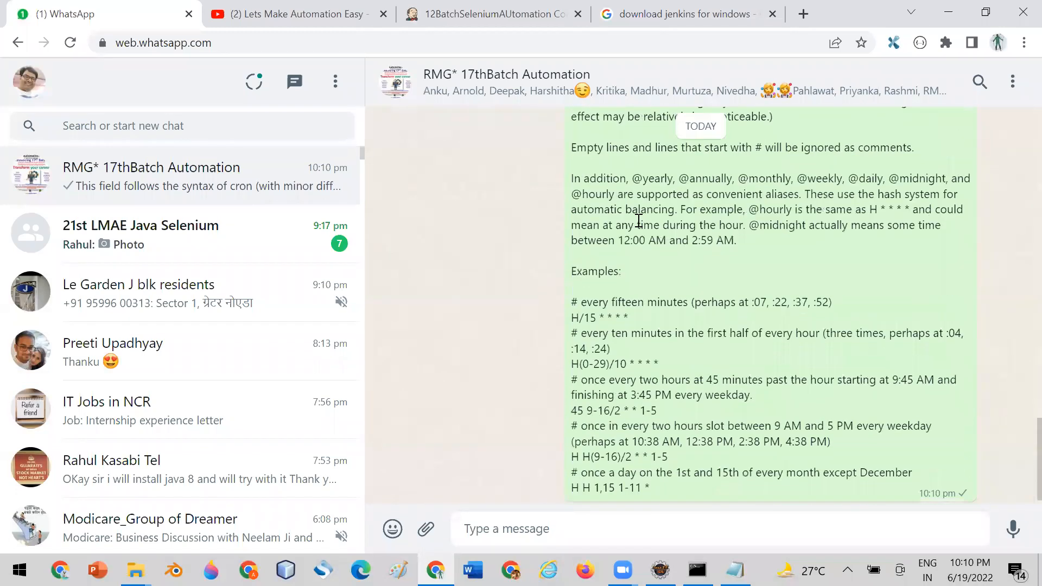
{"action": "scroll", "coordinate": [637, 221], "scroll_direction": "down", "scroll_amount": 1}
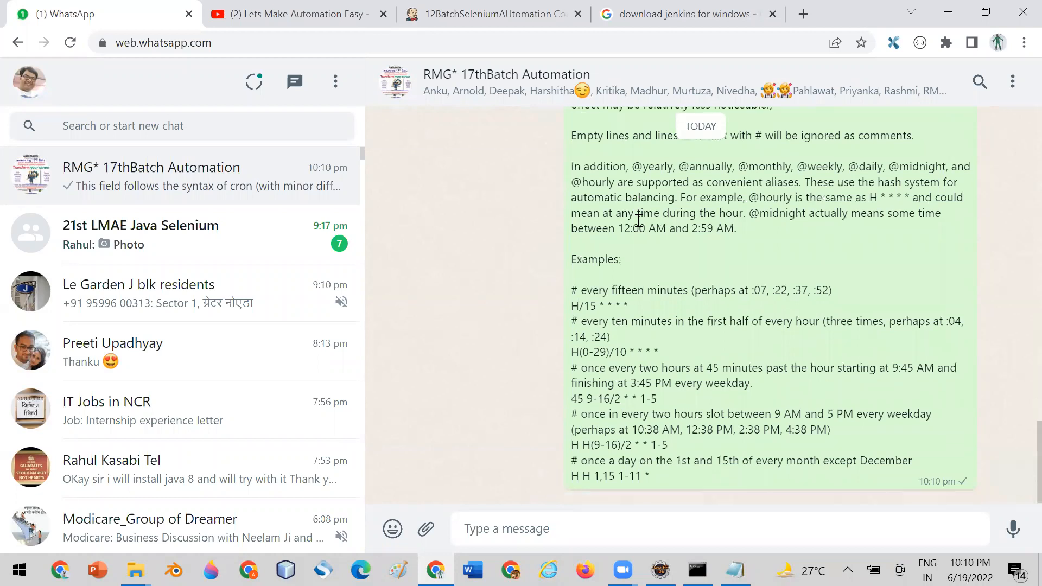
Examine the message's example schedules, highlighting the fifteen-minute, ten-minute and two-hour entries.
{"action": "left_click_drag", "start_coordinate": [575, 290], "coordinate": [845, 291]}
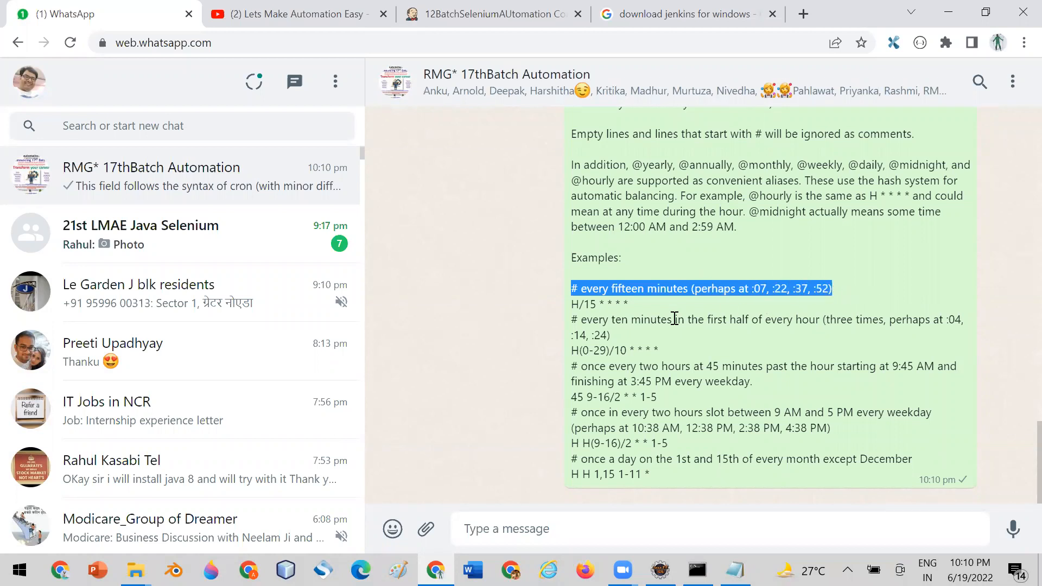
{"action": "left_click_drag", "start_coordinate": [575, 305], "coordinate": [598, 304]}
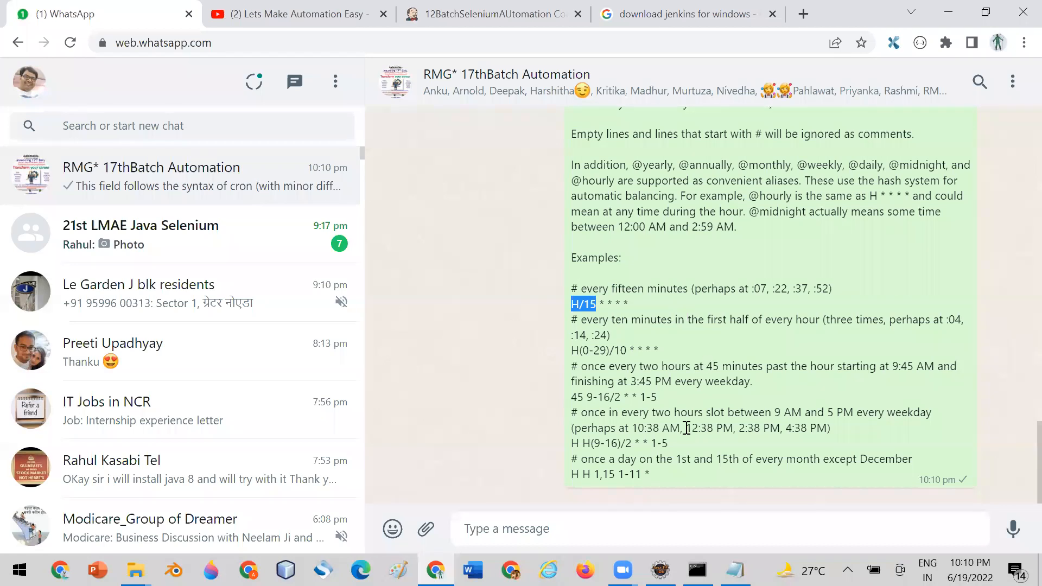
{"action": "left_click_drag", "start_coordinate": [575, 322], "coordinate": [717, 320]}
{"action": "left_click_drag", "start_coordinate": [582, 369], "coordinate": [737, 382]}
{"action": "left_click_drag", "start_coordinate": [583, 413], "coordinate": [867, 415]}
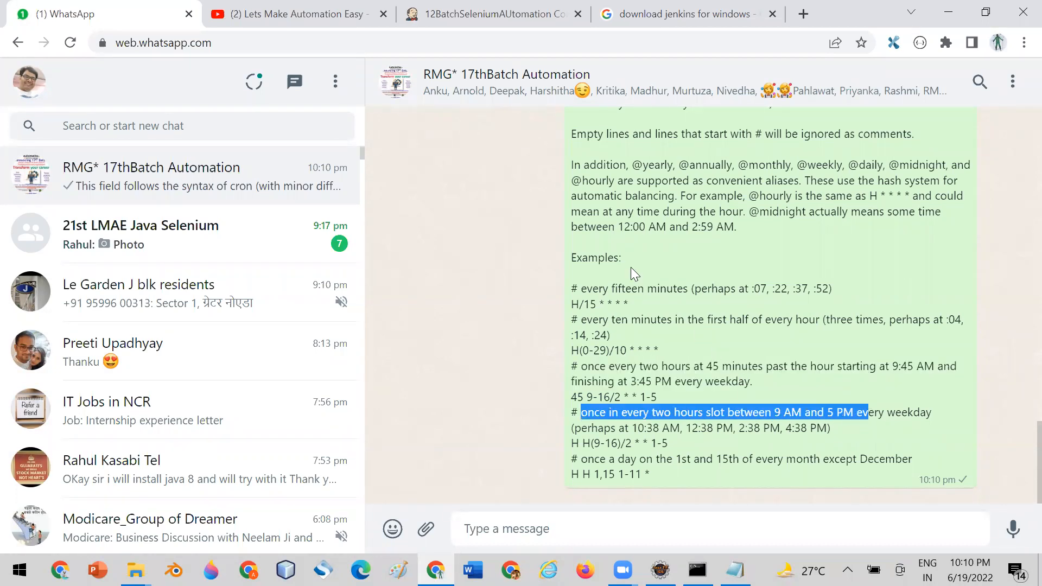
{"action": "scroll", "coordinate": [629, 266], "scroll_direction": "up", "scroll_amount": 7}
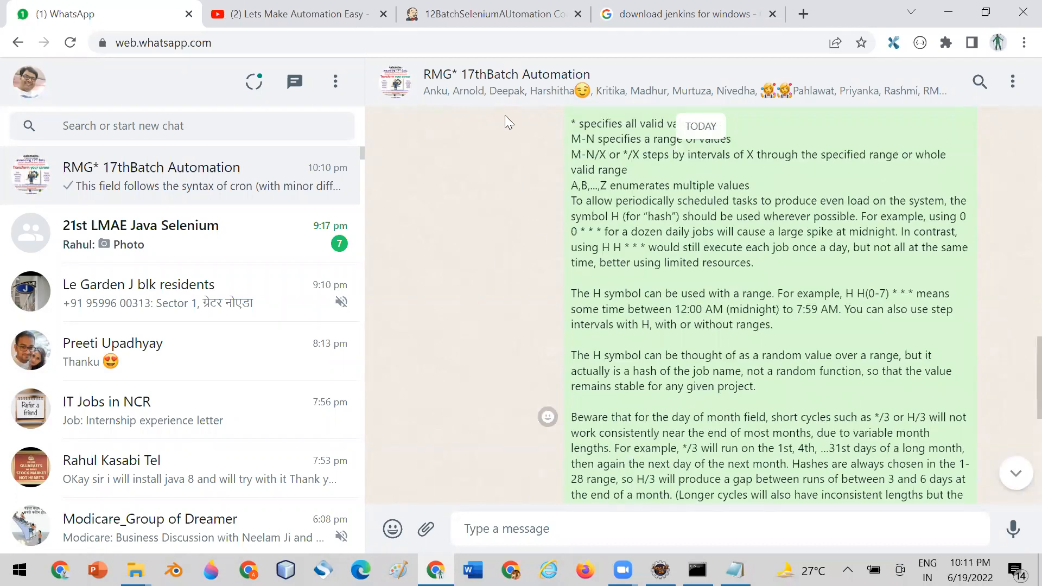
Return to the Jenkins job configuration and review the Schedule help's examples, time zone specification and field syntax.
{"action": "left_click", "coordinate": [494, 16]}
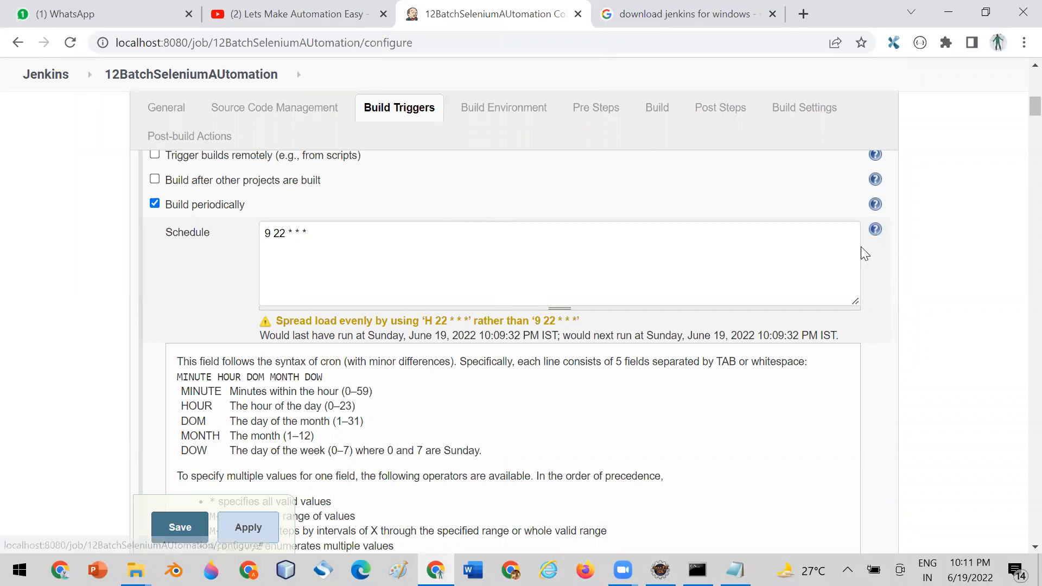
{"action": "scroll", "coordinate": [630, 329], "scroll_direction": "down", "scroll_amount": 6}
{"action": "scroll", "coordinate": [629, 328], "scroll_direction": "down", "scroll_amount": 12}
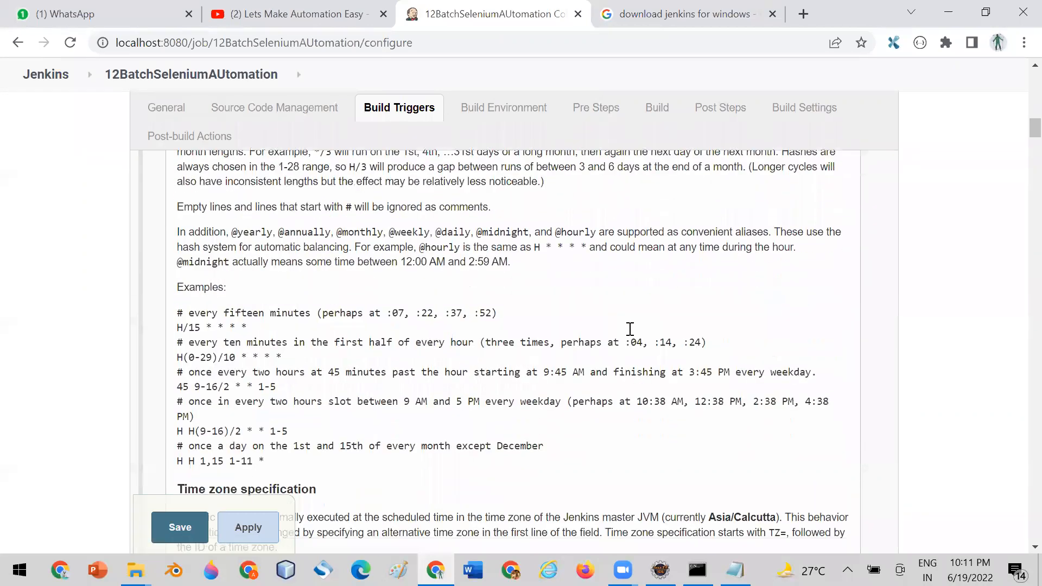
{"action": "scroll", "coordinate": [632, 335], "scroll_direction": "up", "scroll_amount": 4}
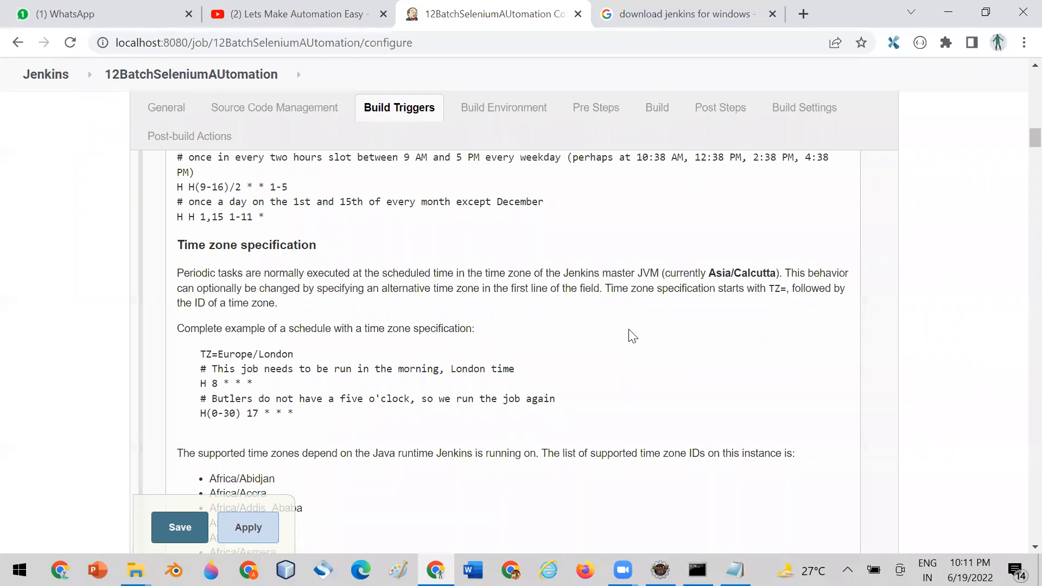
{"action": "scroll", "coordinate": [630, 331], "scroll_direction": "up", "scroll_amount": 14}
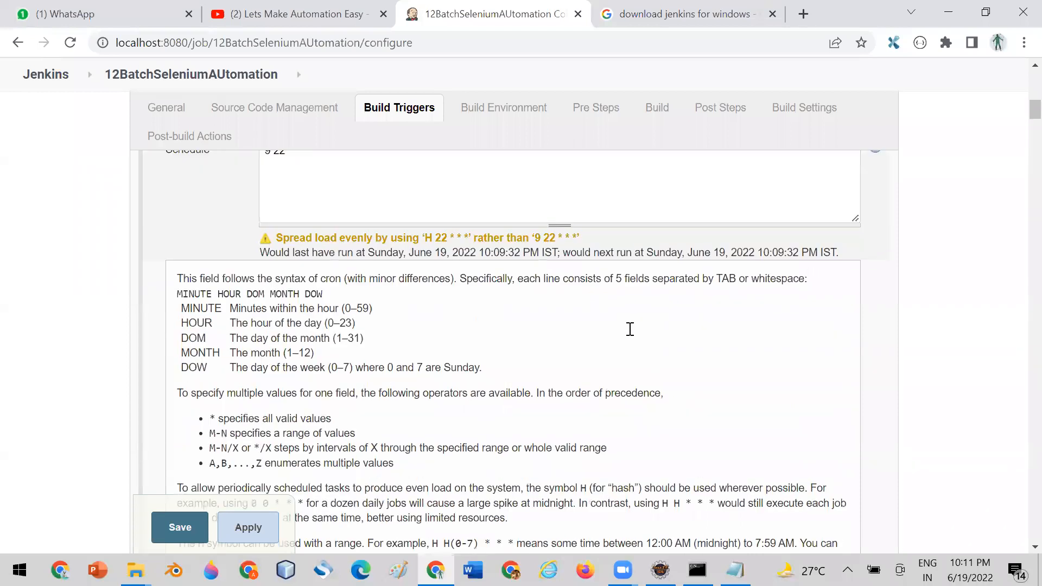
{"action": "scroll", "coordinate": [630, 332], "scroll_direction": "up", "scroll_amount": 4}
{"action": "scroll", "coordinate": [632, 337], "scroll_direction": "down", "scroll_amount": 3}
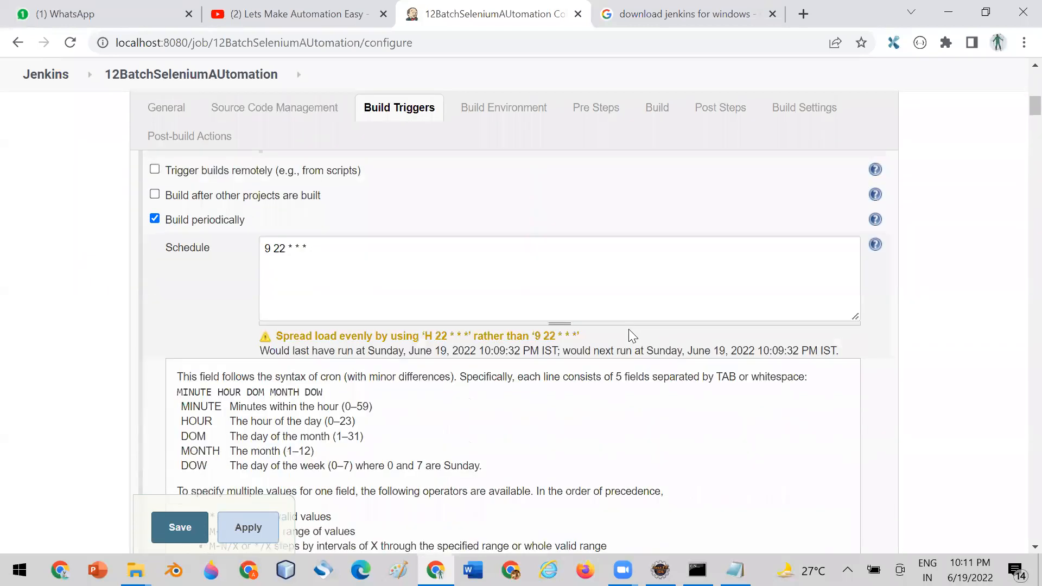